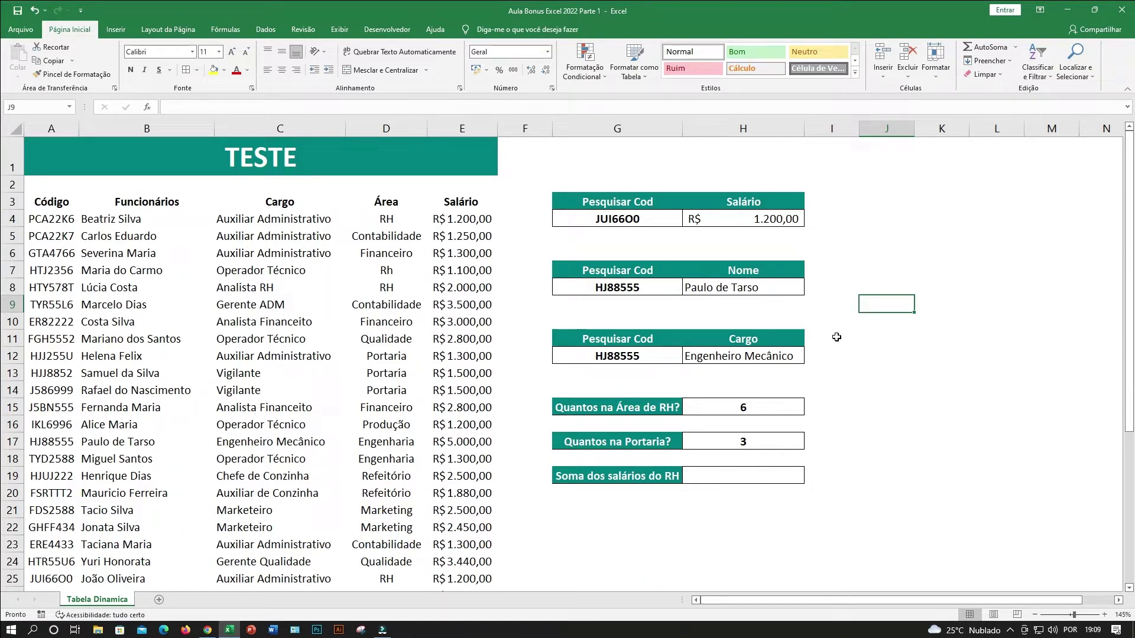
# Examine the employee table's rows and the code cell of the salary lookup
pyautogui.click(358, 334)
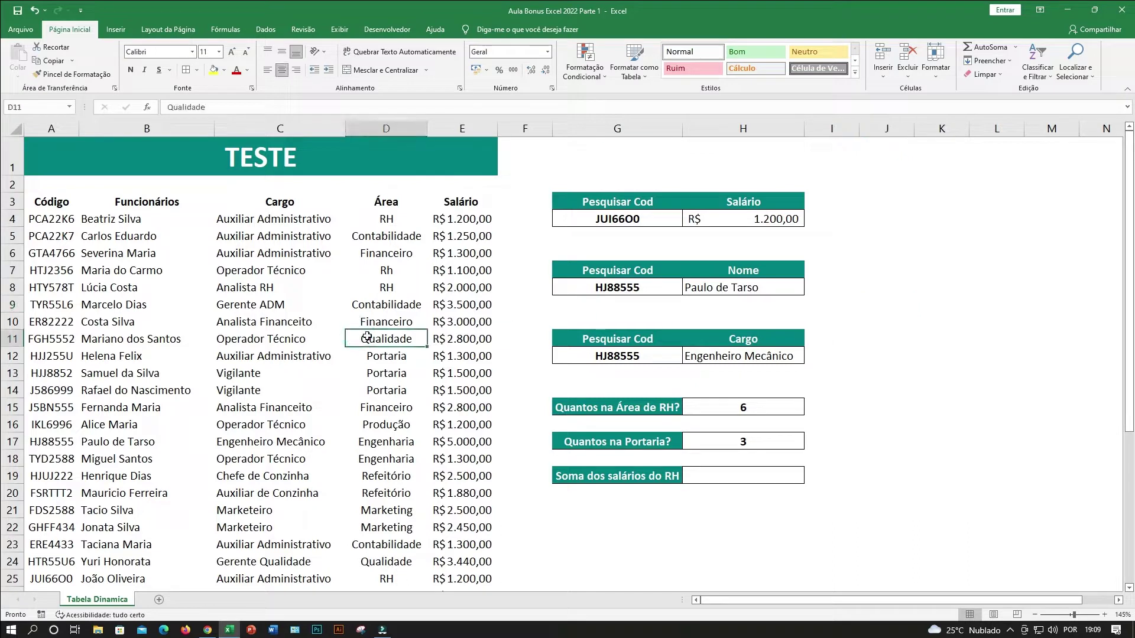
pyautogui.click(528, 340)
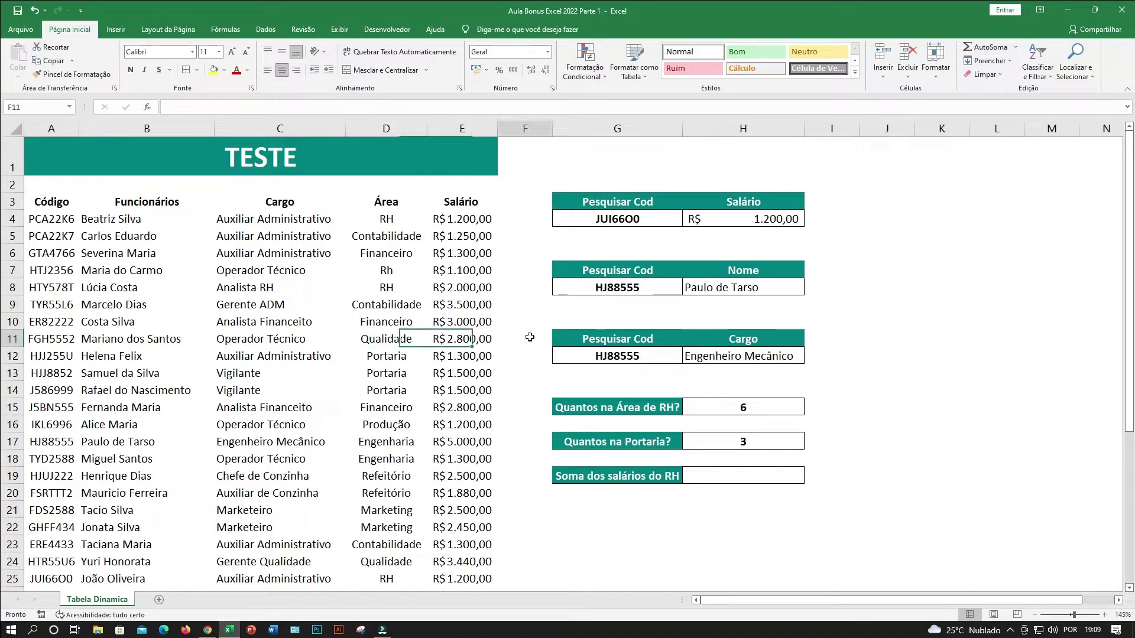
pyautogui.click(622, 220)
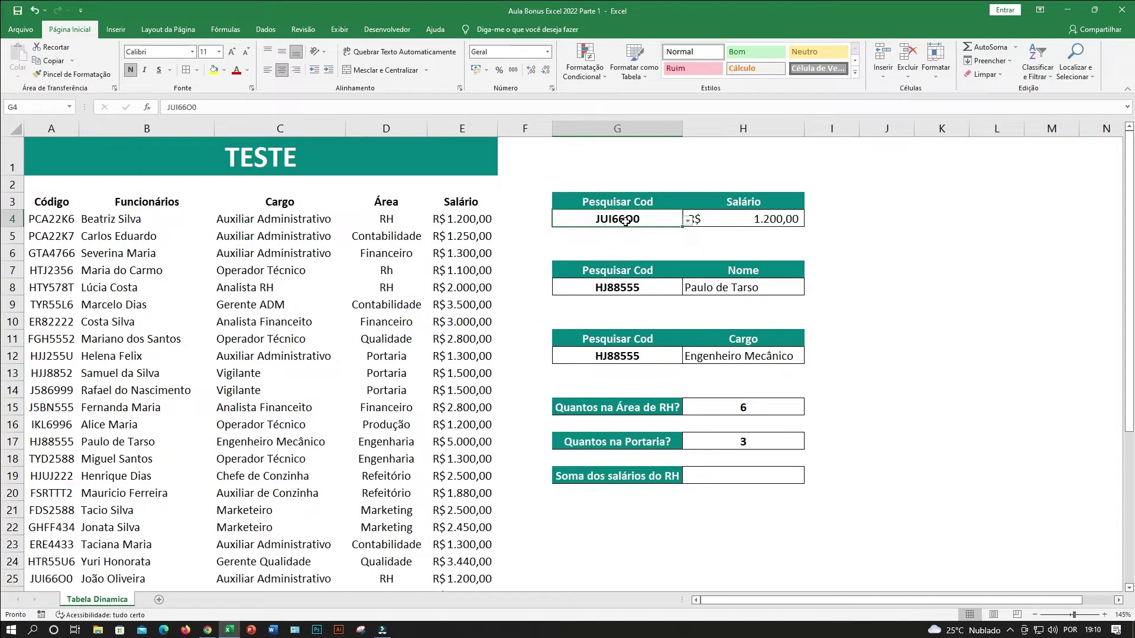
pyautogui.moveTo(52, 220); pyautogui.dragTo(451, 217)
pyautogui.click(119, 253)
pyautogui.click(121, 271)
pyautogui.click(59, 220)
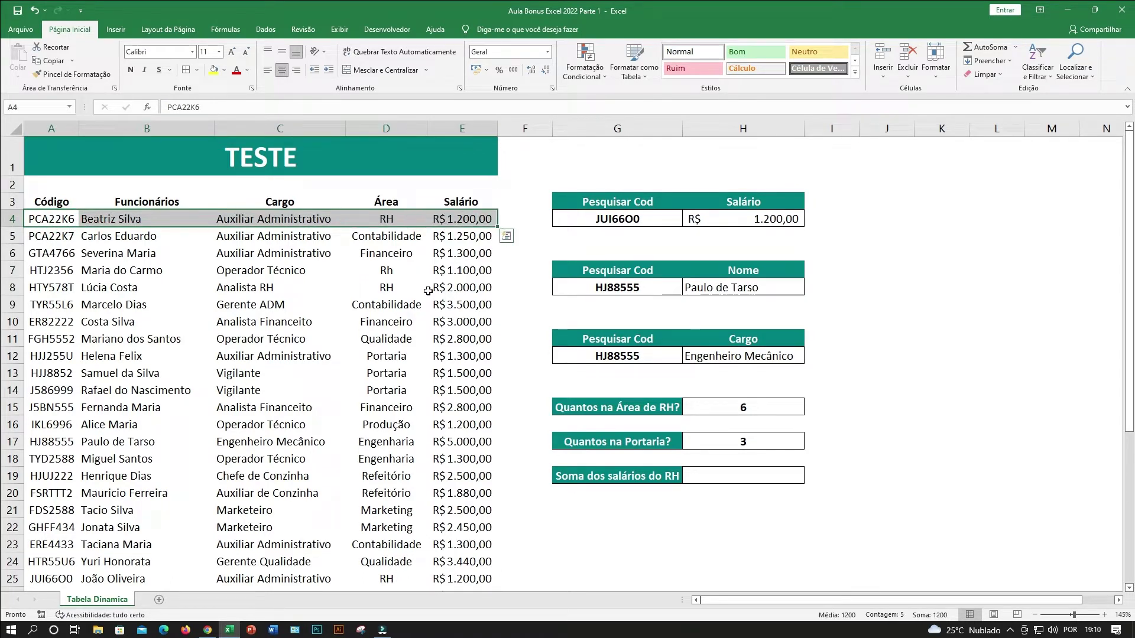
pyautogui.click(450, 288)
# Choose the employee code from A5 in the salary lookup cell G4 and compare it with the matching table row
pyautogui.click(653, 219)
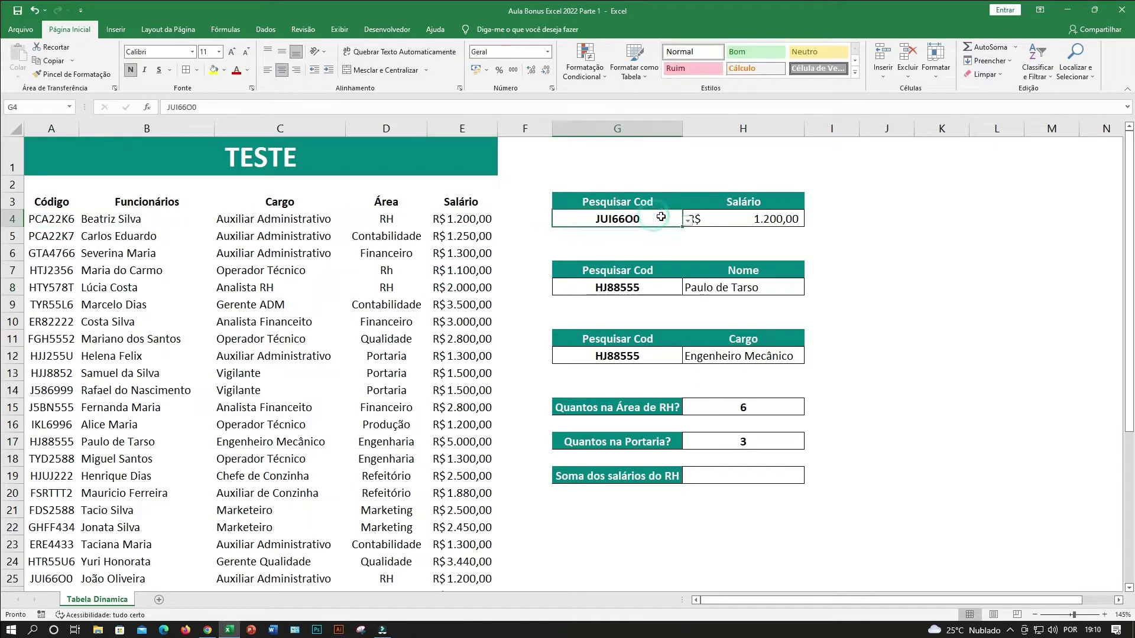
pyautogui.click(687, 221)
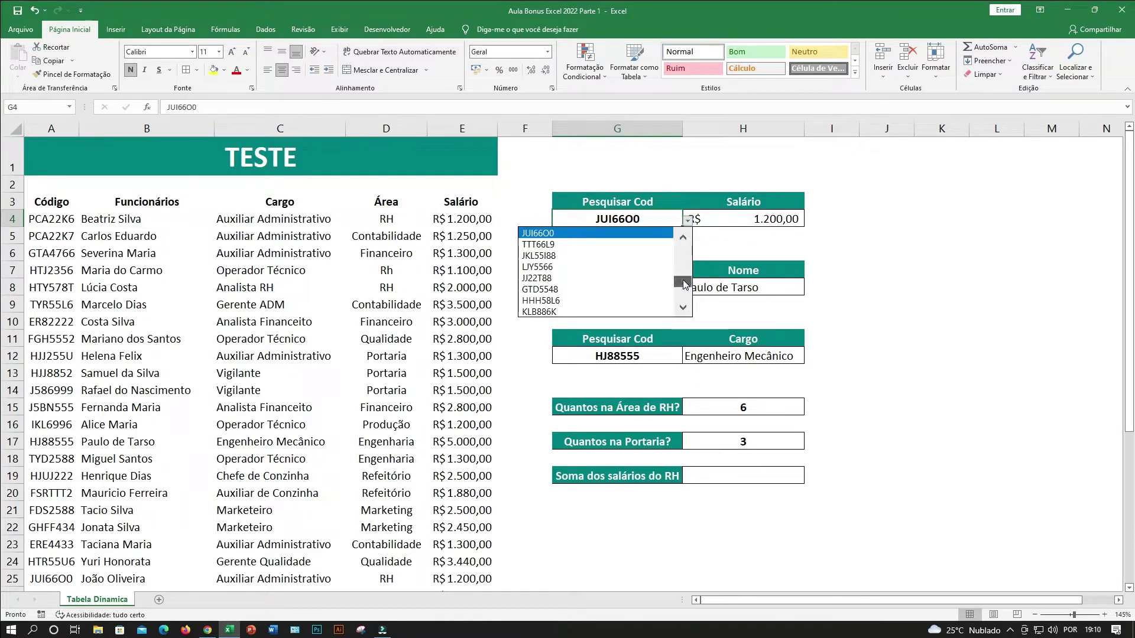
pyautogui.scroll(-1, 684, 254)
pyautogui.scroll(1, 685, 254)
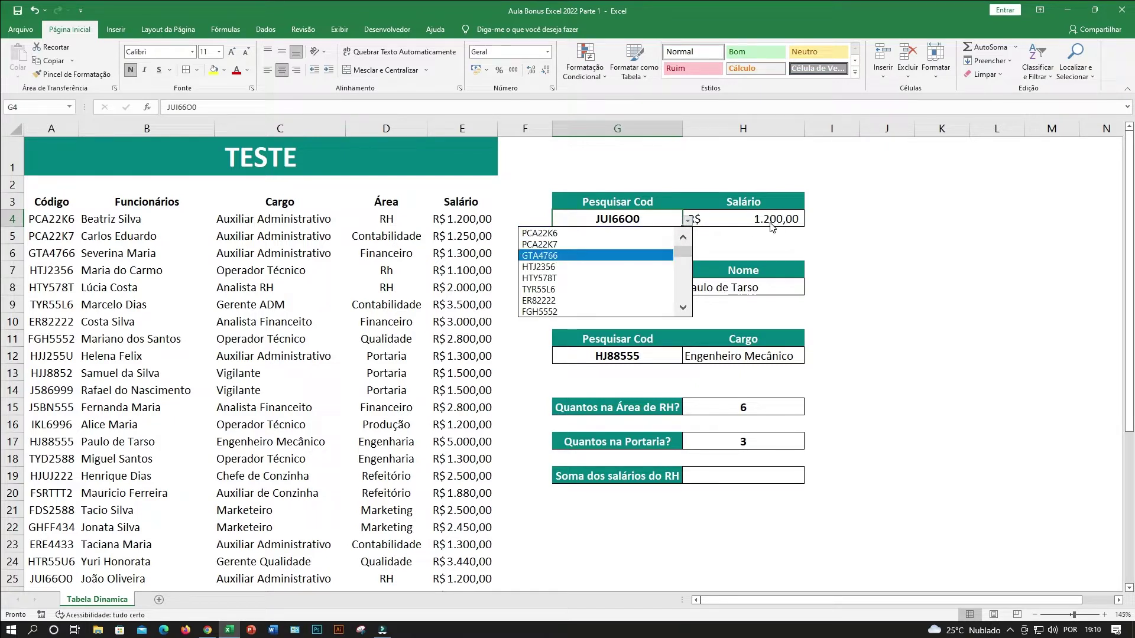
pyautogui.click(556, 245)
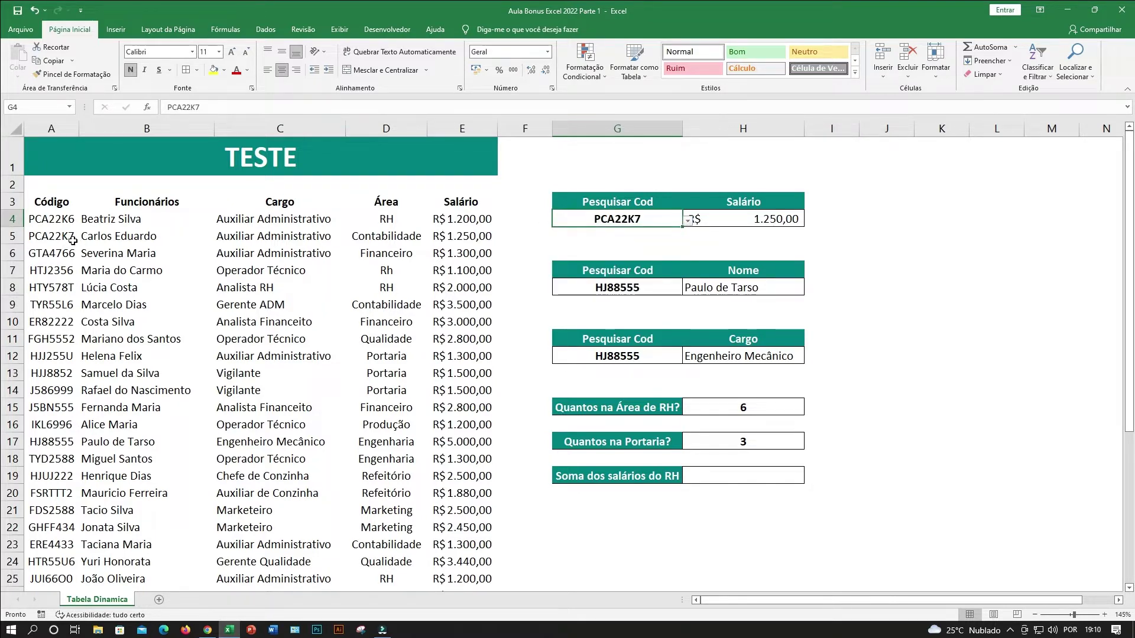
pyautogui.moveTo(68, 239); pyautogui.dragTo(441, 242)
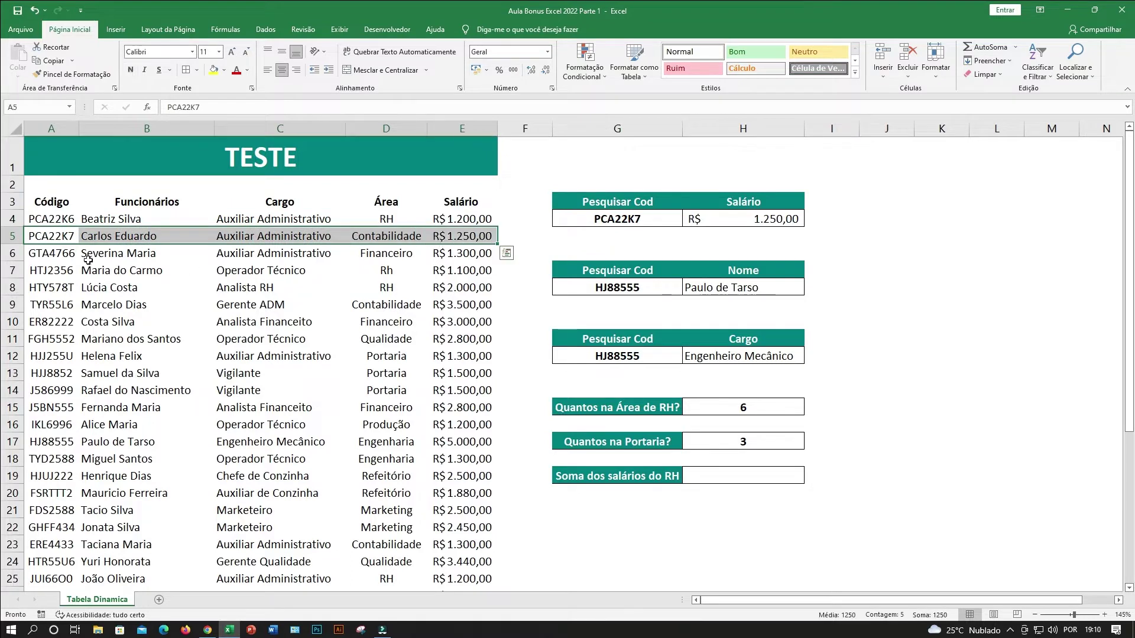
# Set the salary lookup code in G4 to the employee code from A7 and check the salary against row 7
pyautogui.click(657, 220)
pyautogui.click(691, 221)
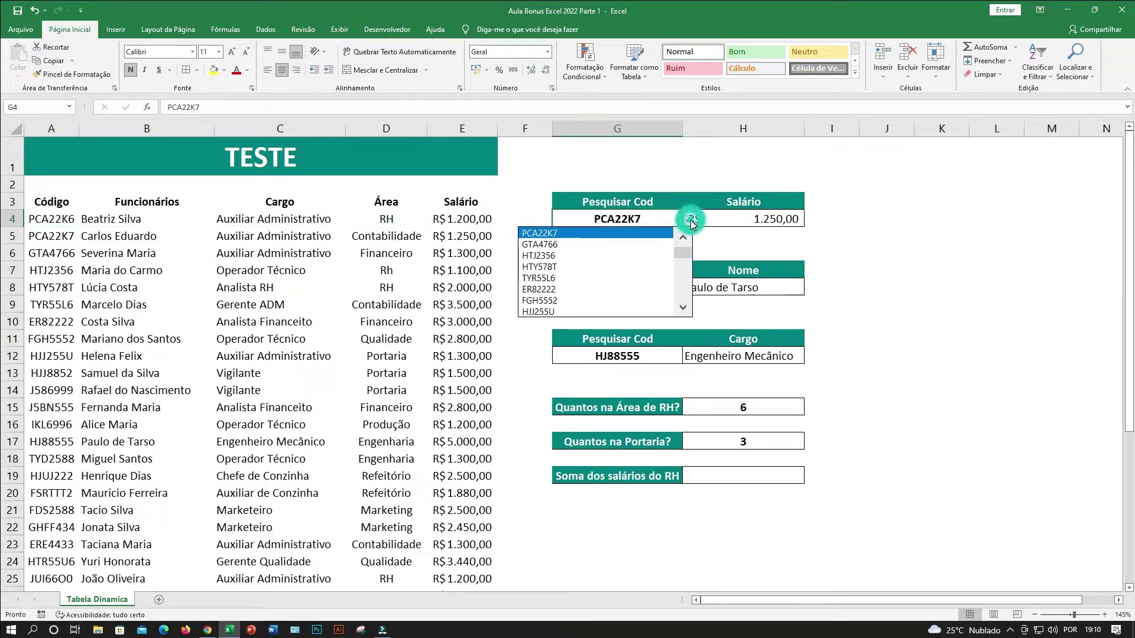
pyautogui.click(558, 257)
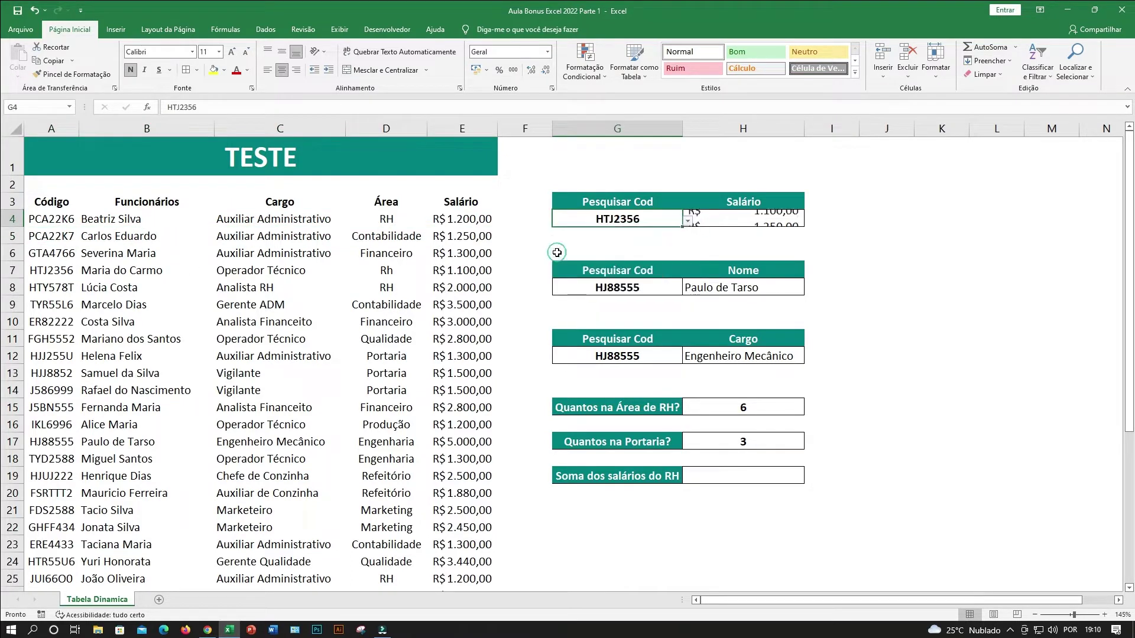
pyautogui.click(744, 220)
pyautogui.moveTo(467, 273); pyautogui.dragTo(57, 270)
# Choose the employee code from A12 in the name lookup cell G8 and check the result in H8
pyautogui.click(585, 289)
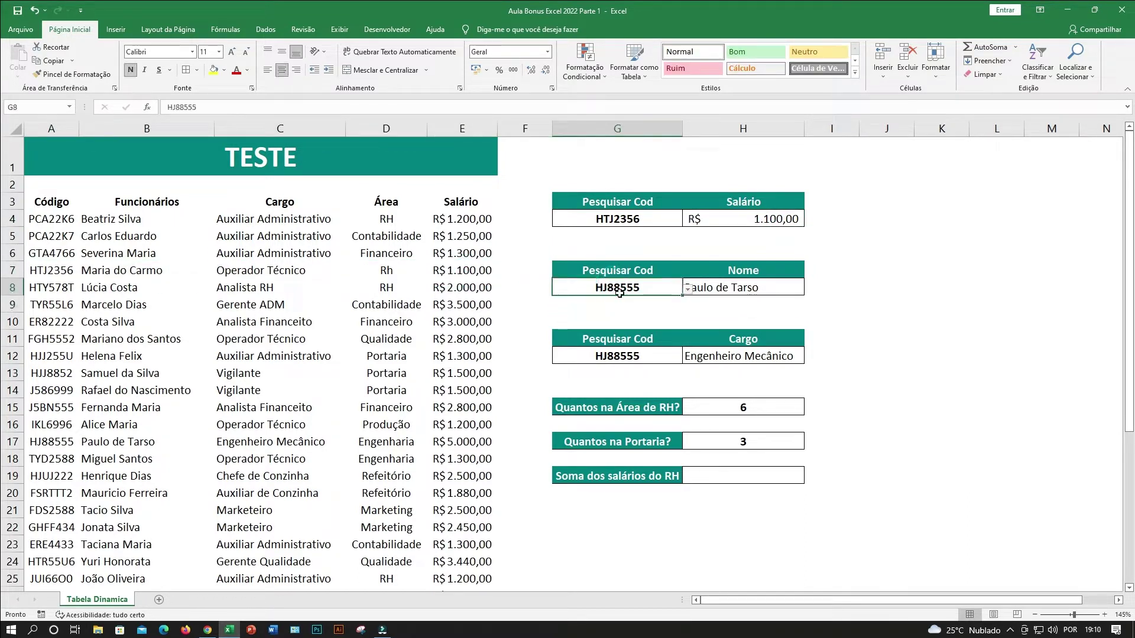
pyautogui.click(688, 288)
pyautogui.scroll(3, 683, 335)
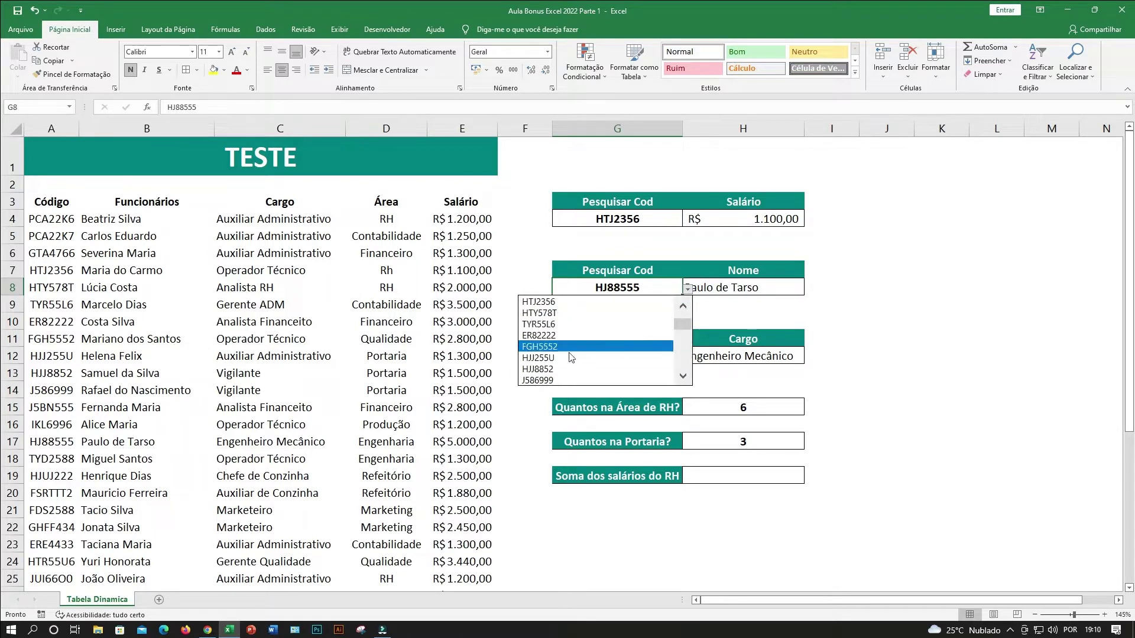
pyautogui.click(592, 358)
pyautogui.click(875, 304)
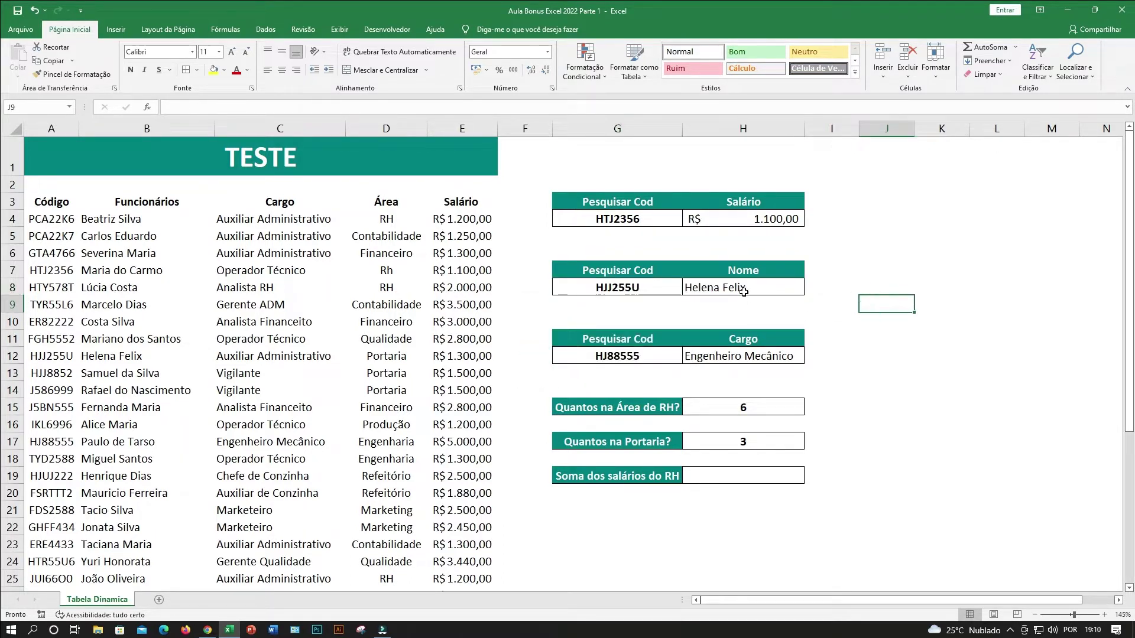
pyautogui.click(744, 290)
# Set the name lookup code in G8 to the employee code from A17 and inspect the formula in H8
pyautogui.click(639, 290)
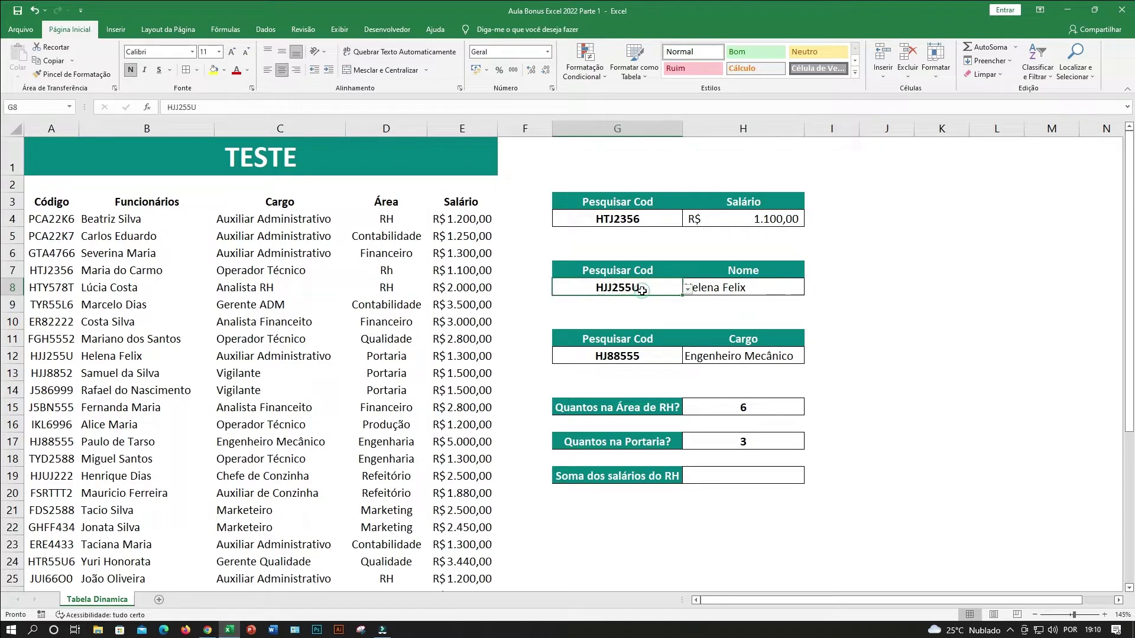
pyautogui.click(688, 290)
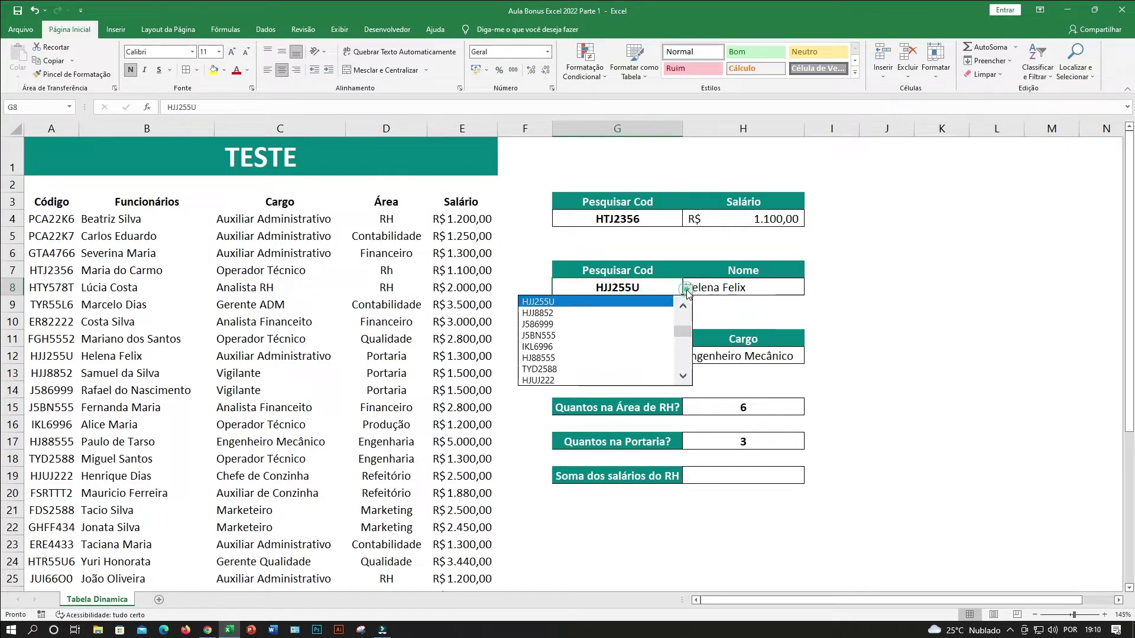
pyautogui.click(542, 358)
pyautogui.click(742, 316)
pyautogui.click(729, 290)
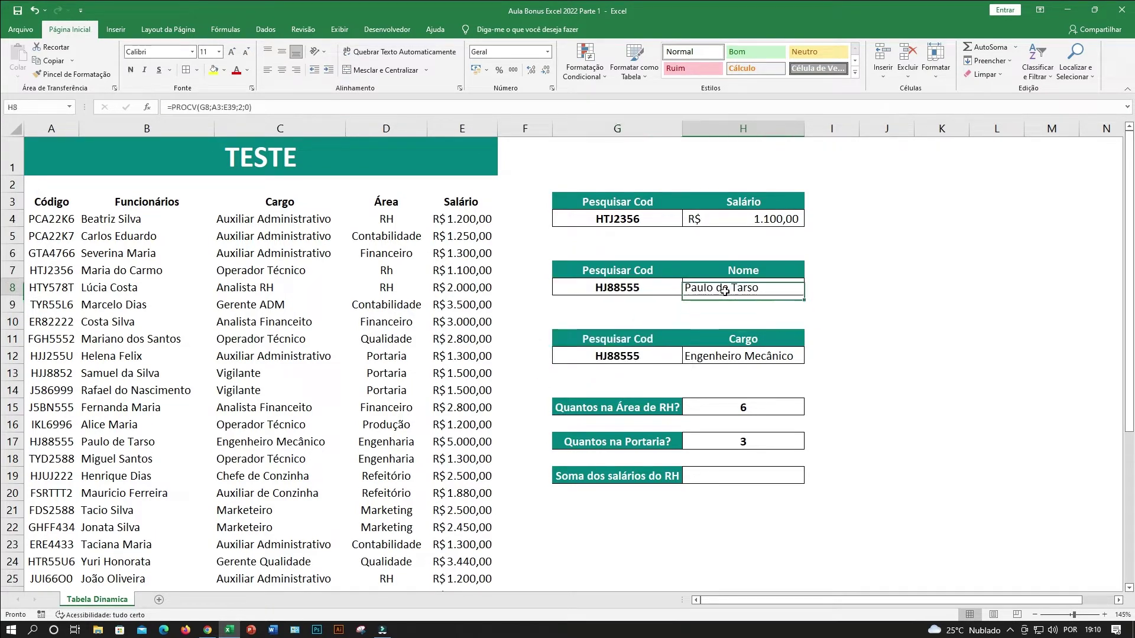
# Examine the code and result cells of the Nome, Salário and Cargo lookups and the codes in the Código column
pyautogui.click(643, 289)
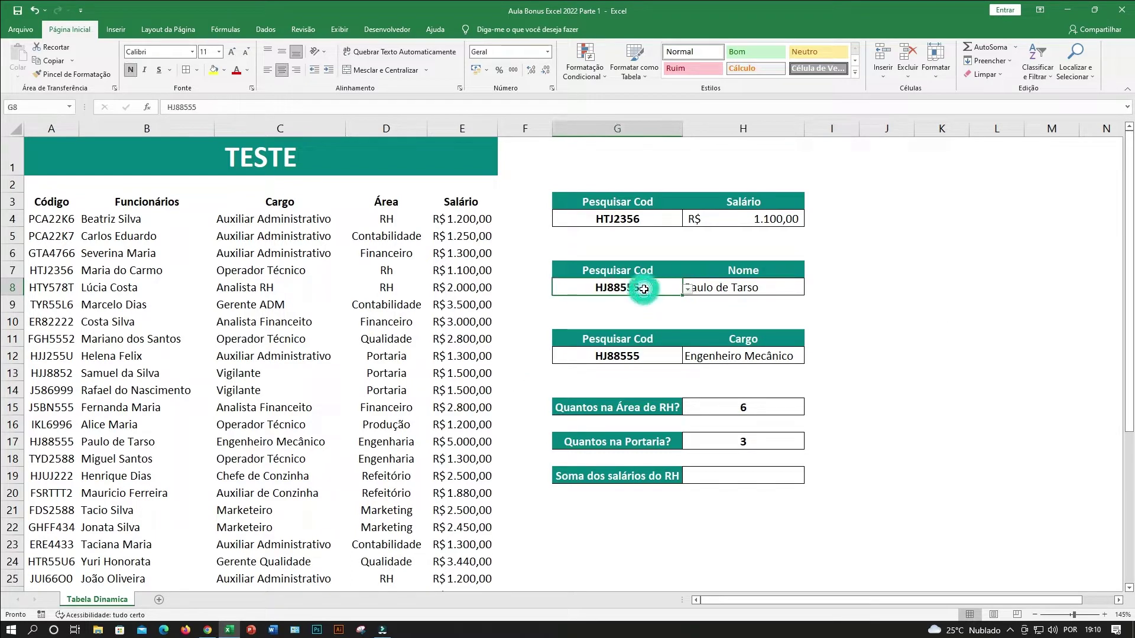
pyautogui.click(617, 271)
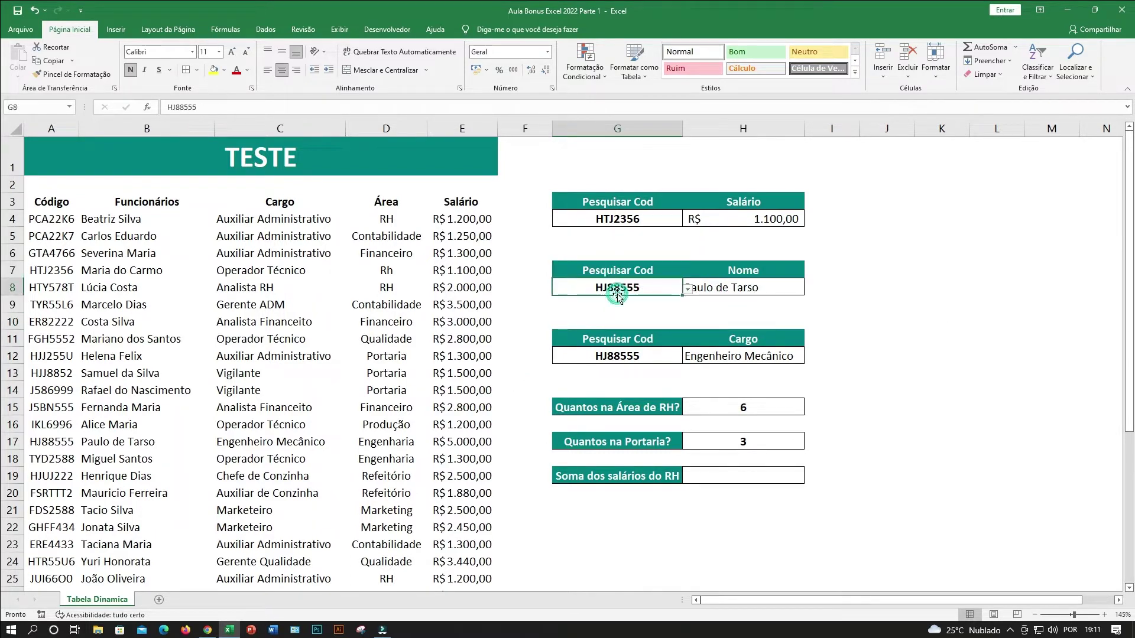
pyautogui.moveTo(735, 270); pyautogui.dragTo(739, 305)
pyautogui.click(581, 213)
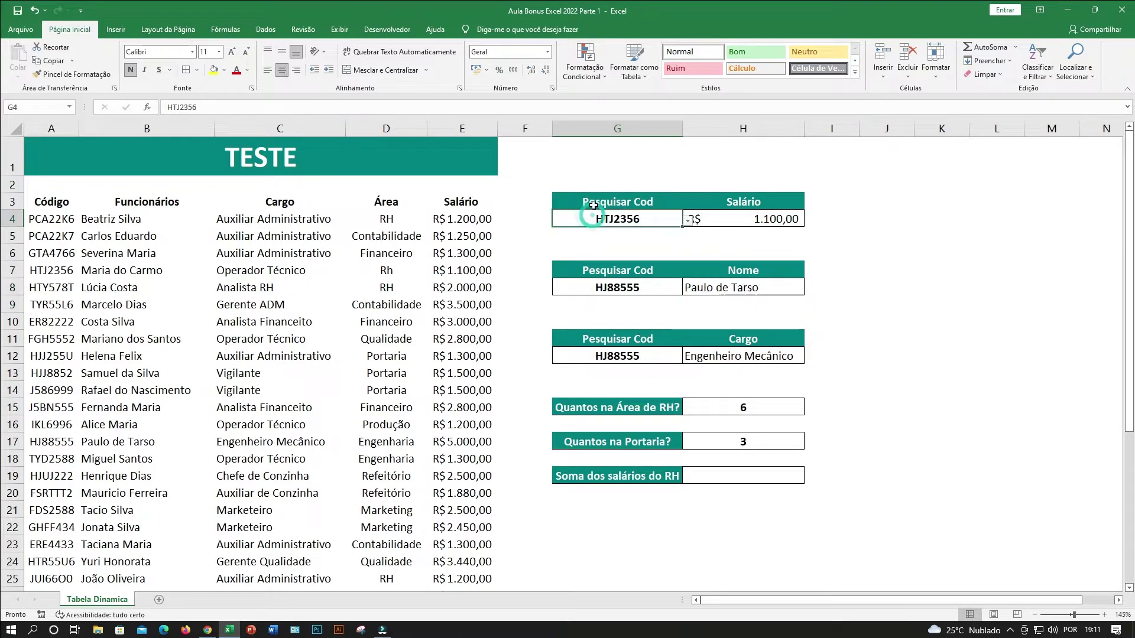
pyautogui.click(588, 203)
pyautogui.click(65, 220)
pyautogui.click(55, 255)
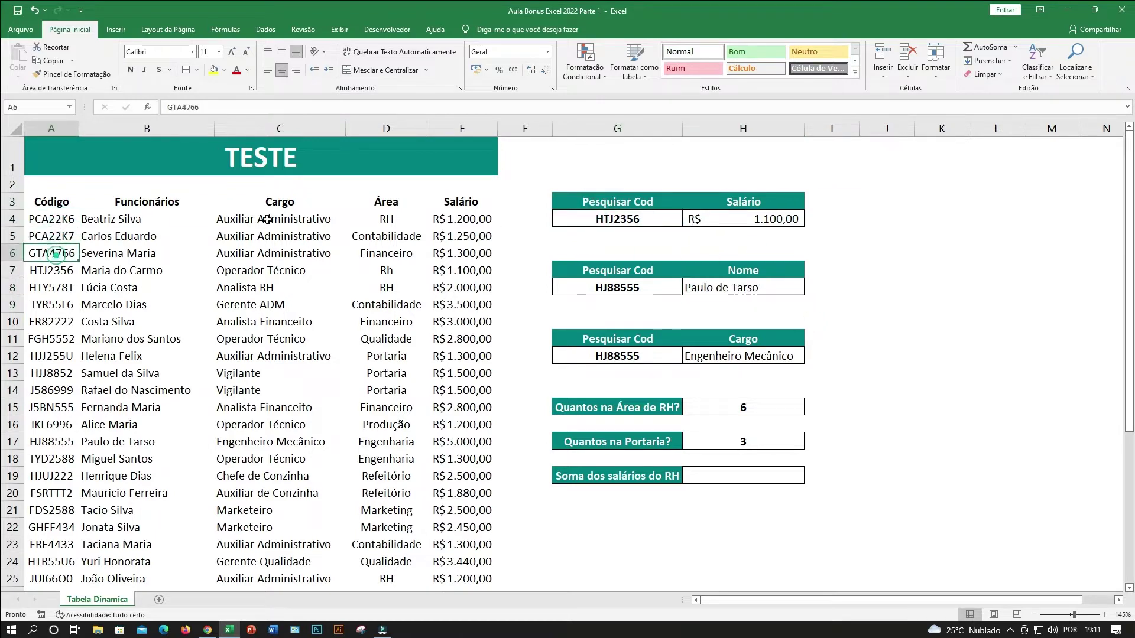
pyautogui.click(749, 217)
pyautogui.click(636, 336)
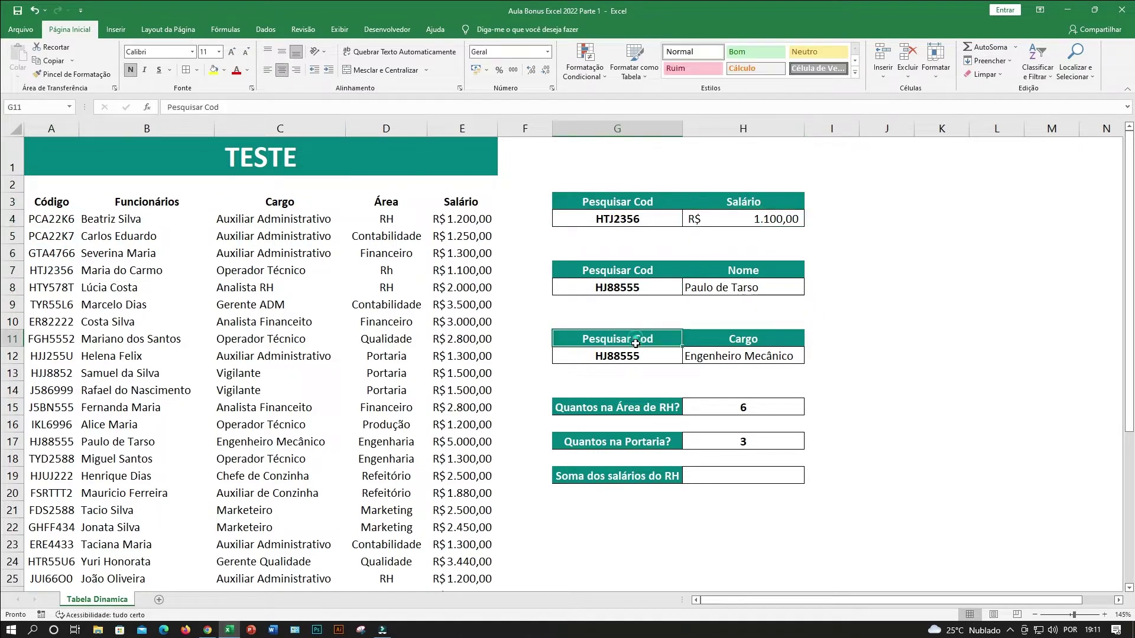
pyautogui.click(628, 355)
pyautogui.click(756, 351)
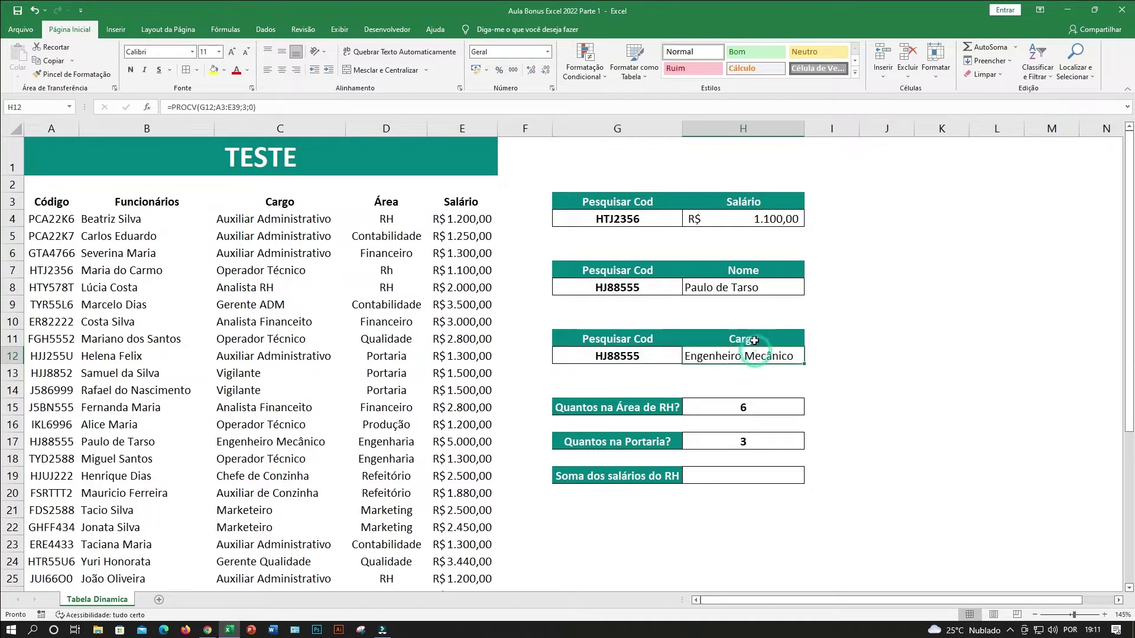
# Set the Cargo lookup code in G12 to the employee code from A23 and check the result in H12
pyautogui.click(674, 355)
pyautogui.click(690, 353)
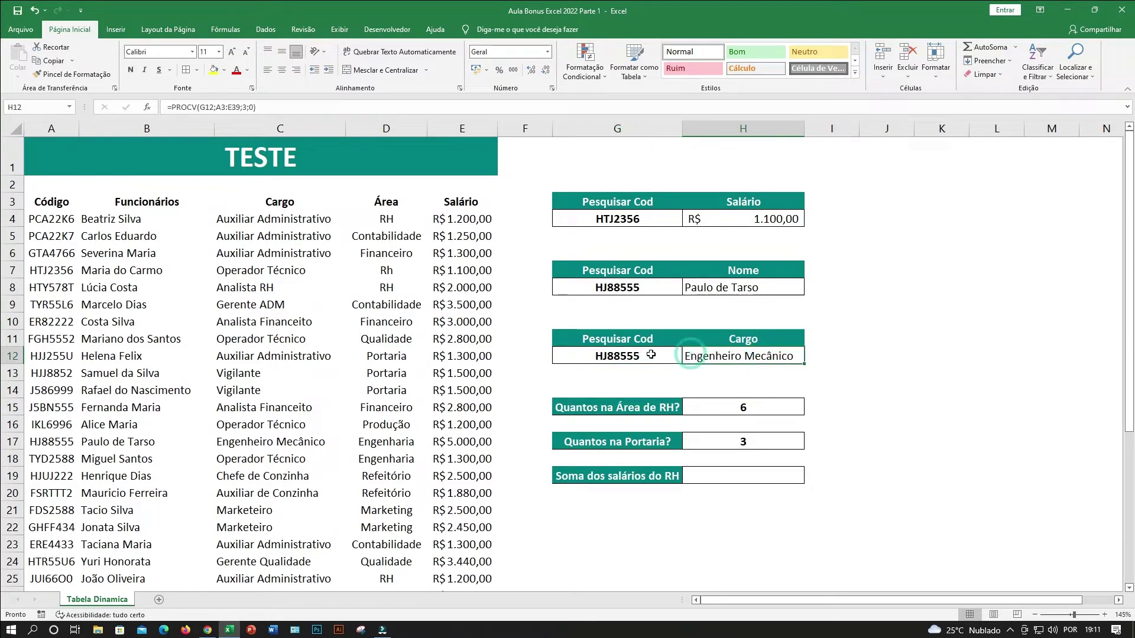
pyautogui.click(677, 355)
pyautogui.click(687, 358)
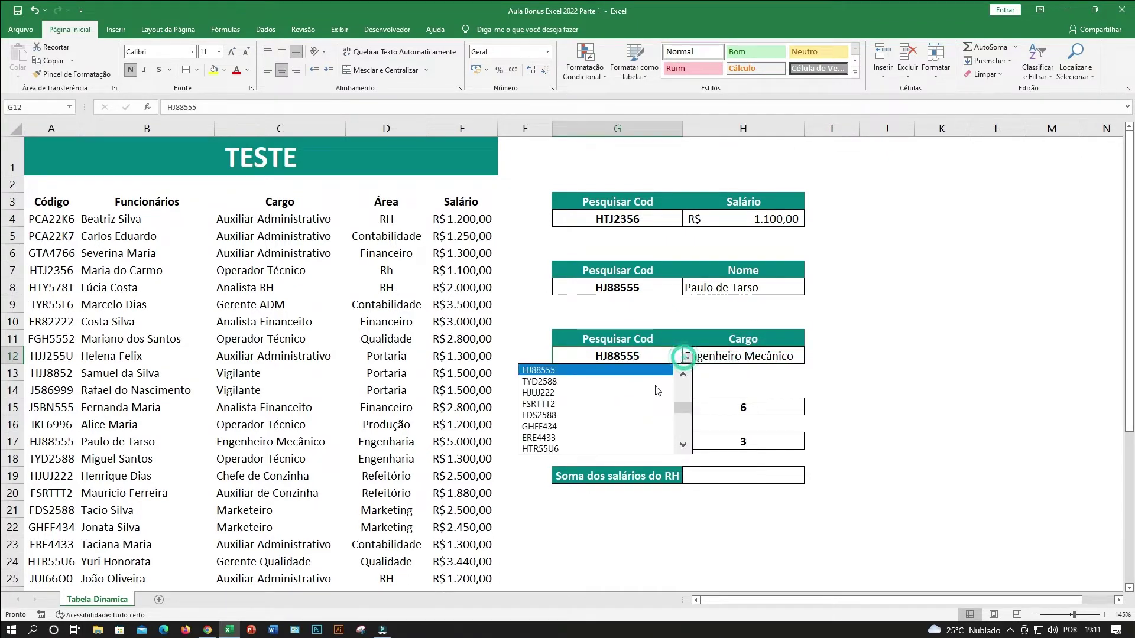
pyautogui.click(569, 438)
pyautogui.click(744, 357)
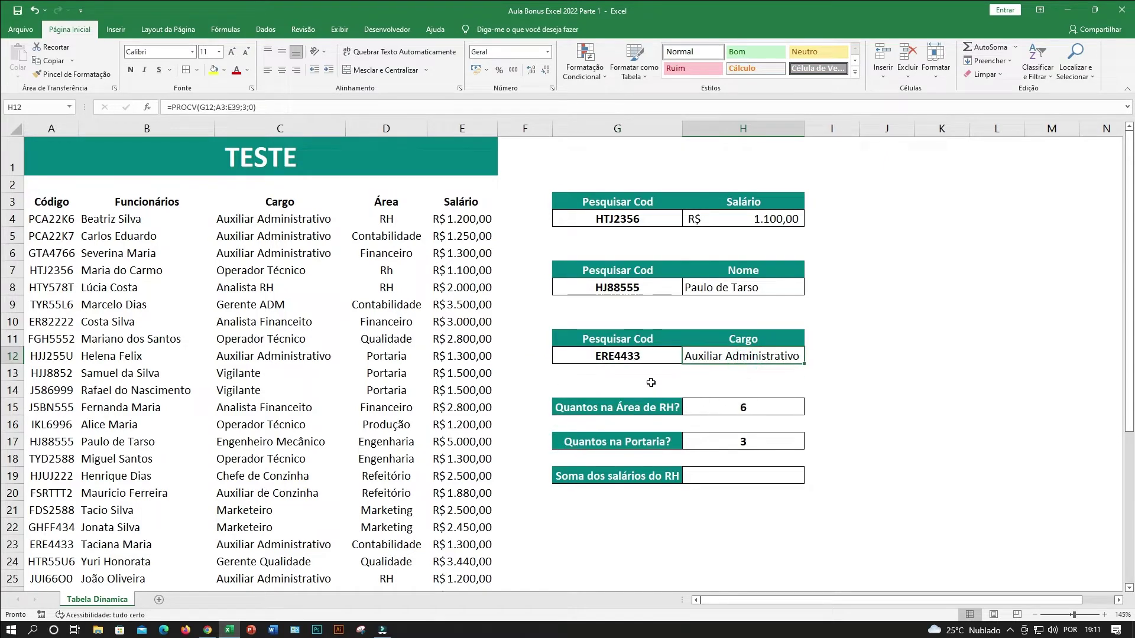
# Compare the codes in the Código column with the Cargo lookup and review the result cells of the other lookups
pyautogui.click(51, 373)
pyautogui.click(51, 424)
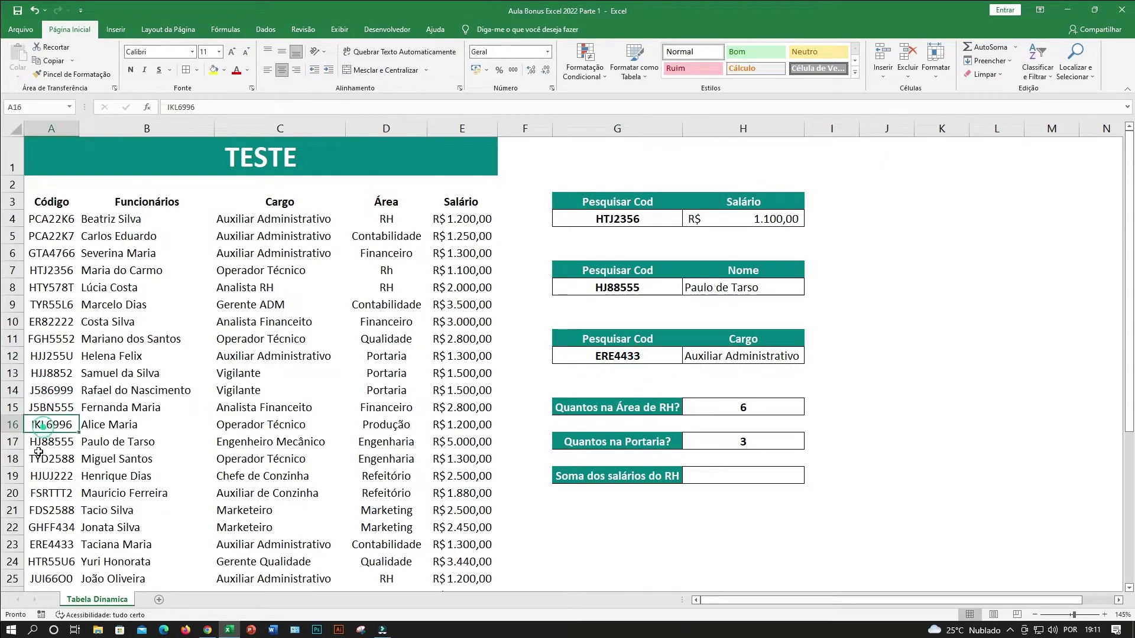
pyautogui.click(37, 482)
pyautogui.click(614, 360)
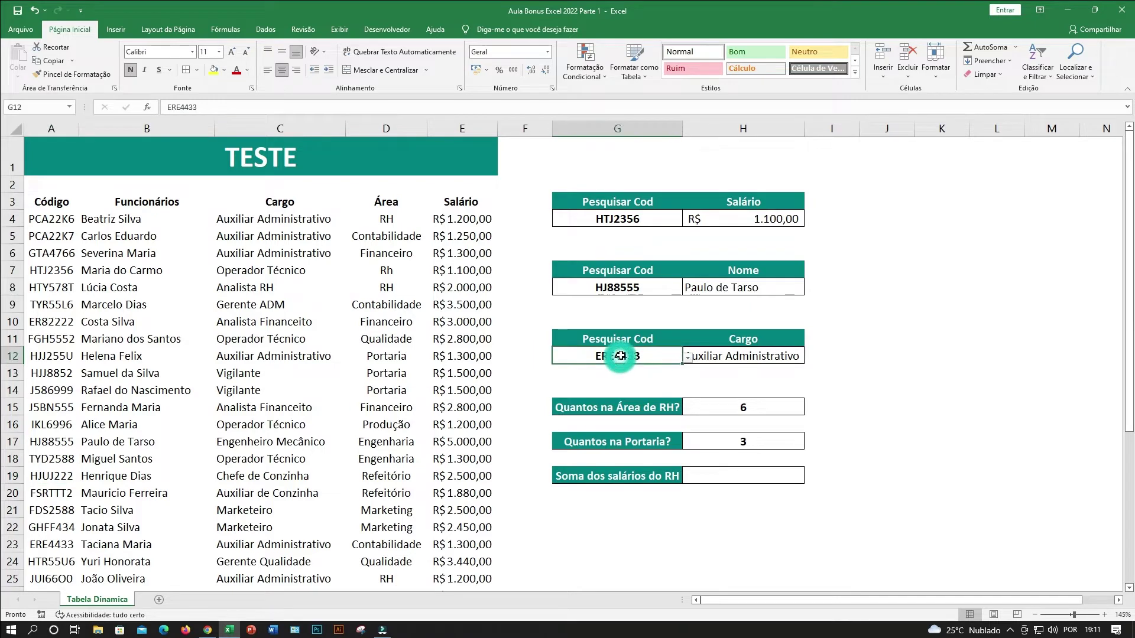
pyautogui.click(746, 357)
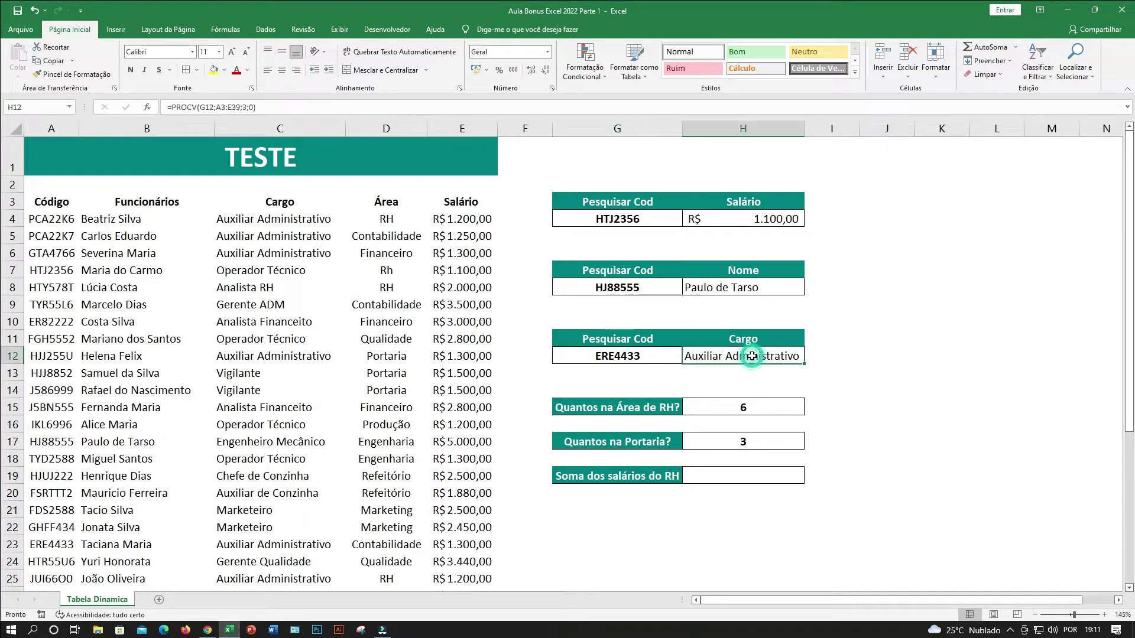
pyautogui.click(744, 287)
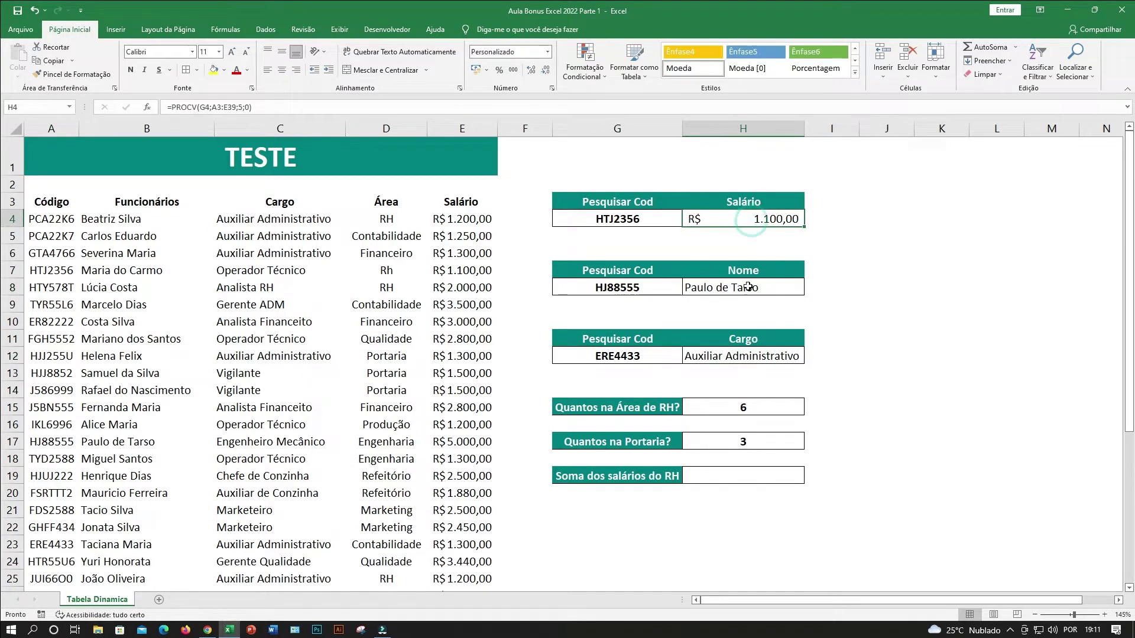
pyautogui.click(610, 221)
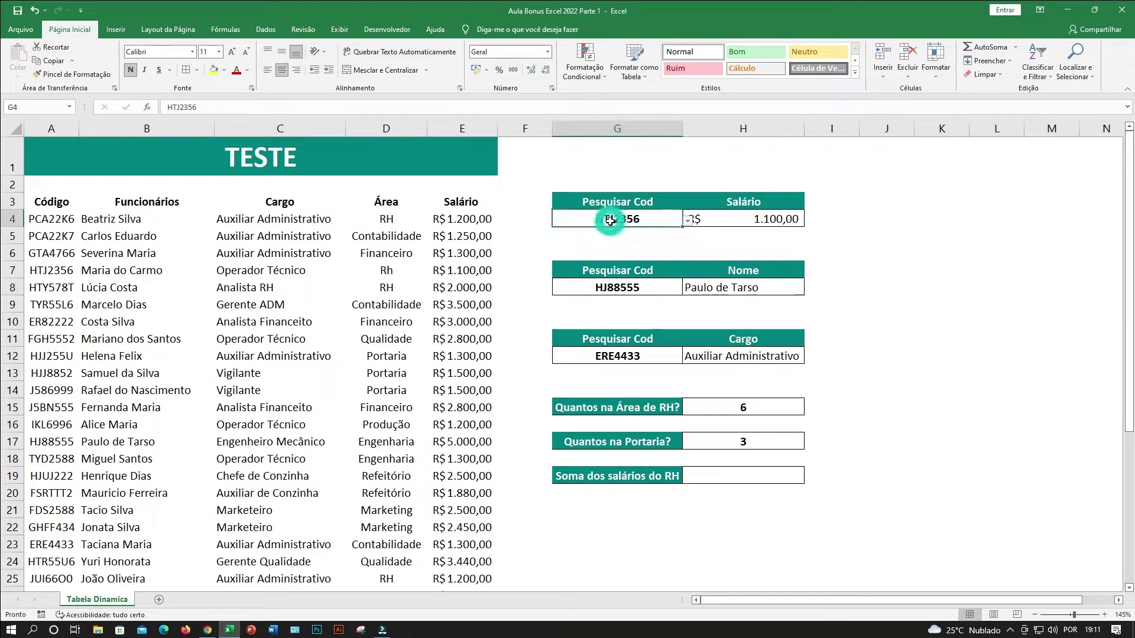
# Change the Área in D7 to Contabilidade and check the RH employee count formula in H15
pyautogui.click(621, 408)
pyautogui.click(745, 407)
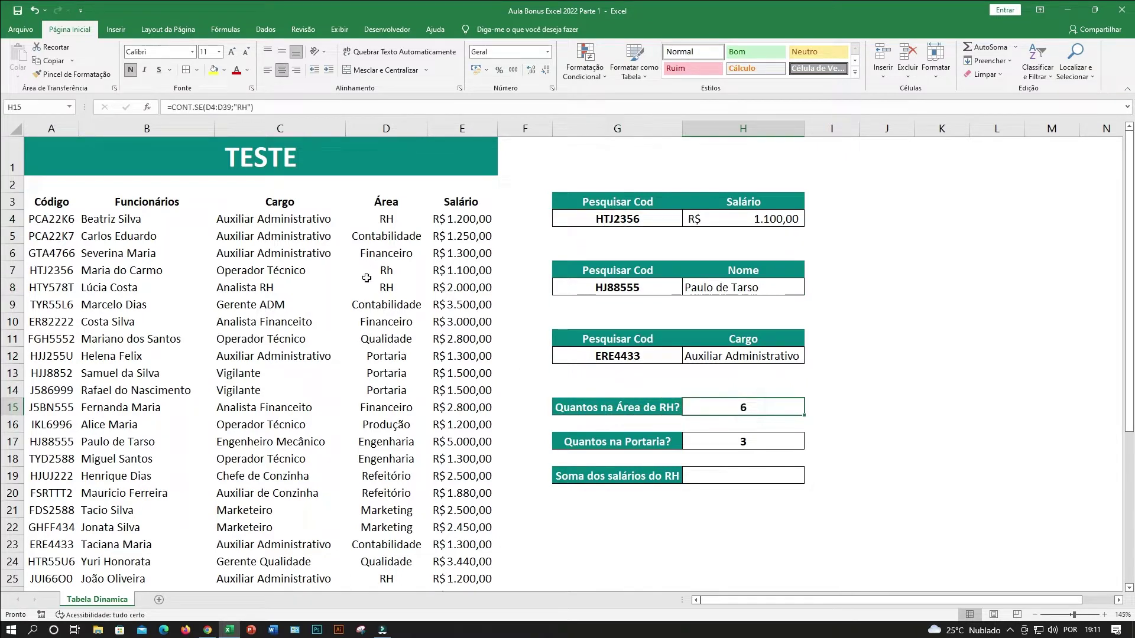
pyautogui.click(386, 272)
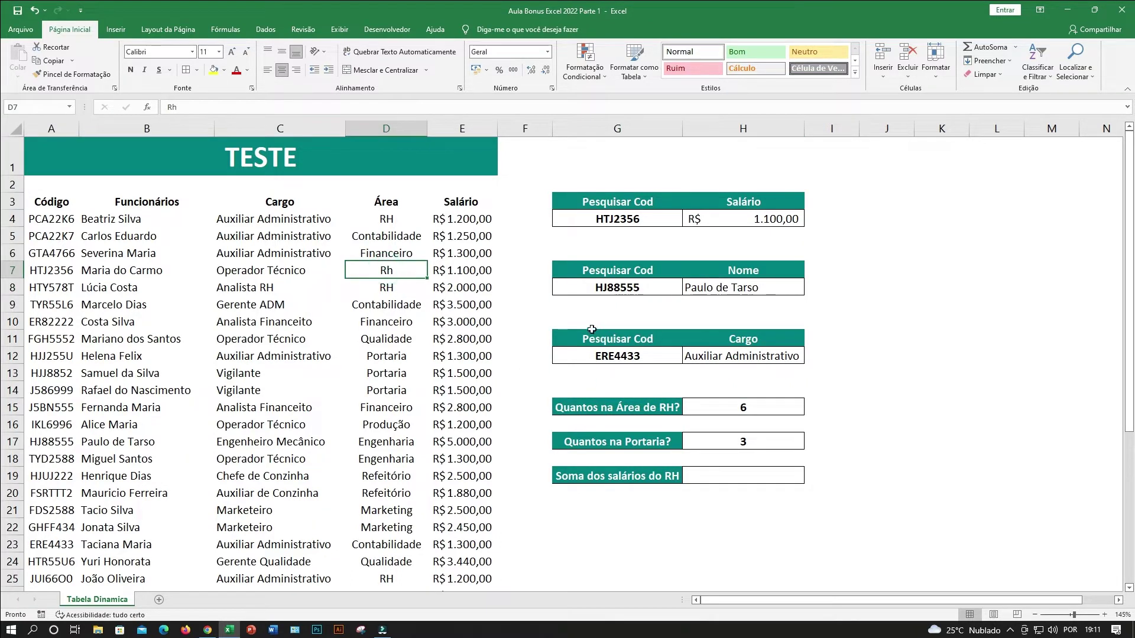
pyautogui.write('Con')
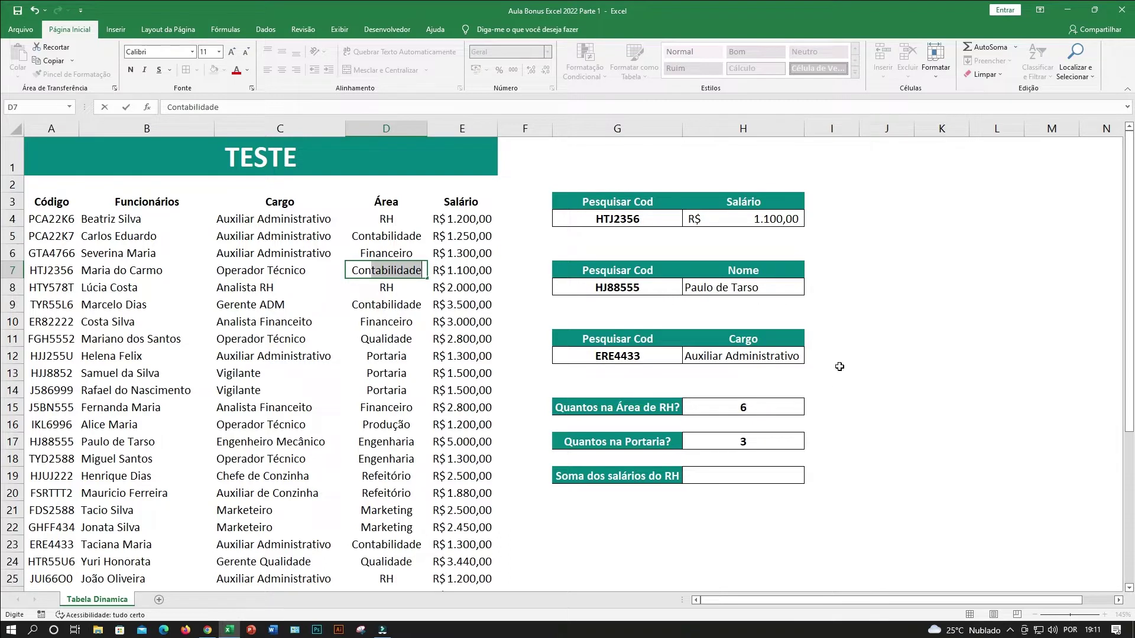
pyautogui.press('Return')
pyautogui.click(757, 408)
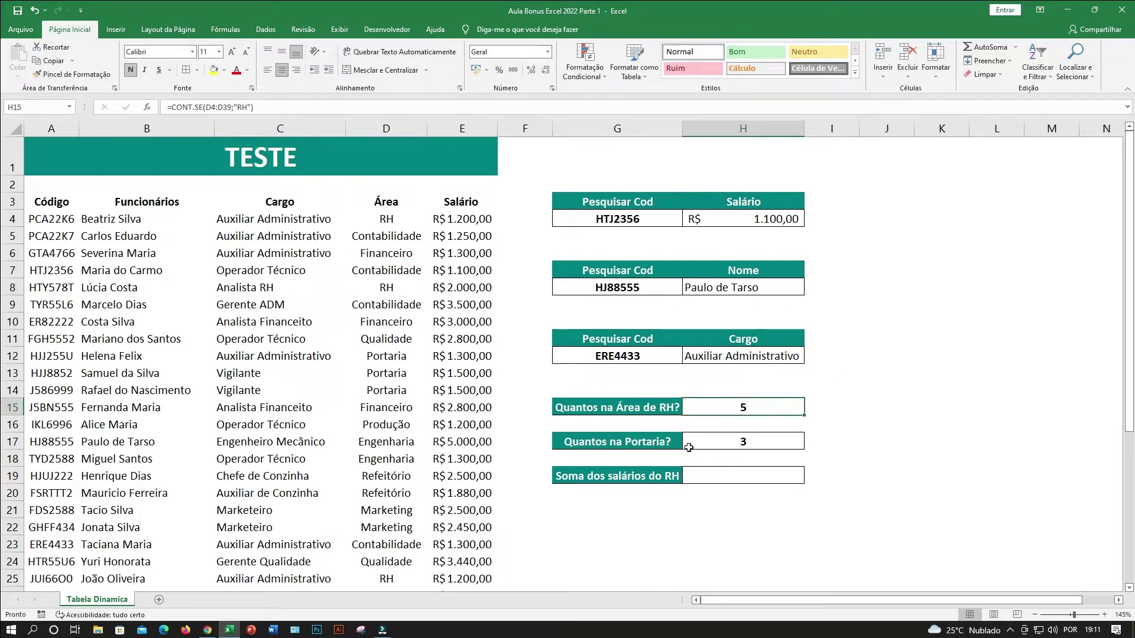
# Change the Área in D12 to Contabilidade and check the Portaria employee count in H17
pyautogui.click(750, 445)
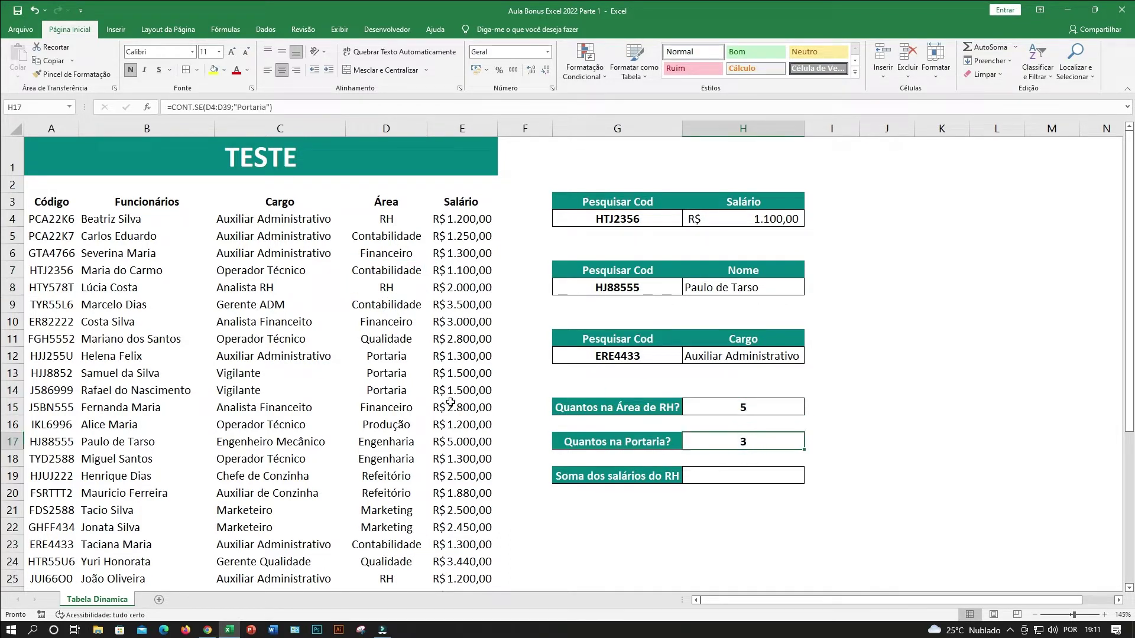
pyautogui.moveTo(384, 355); pyautogui.dragTo(386, 407)
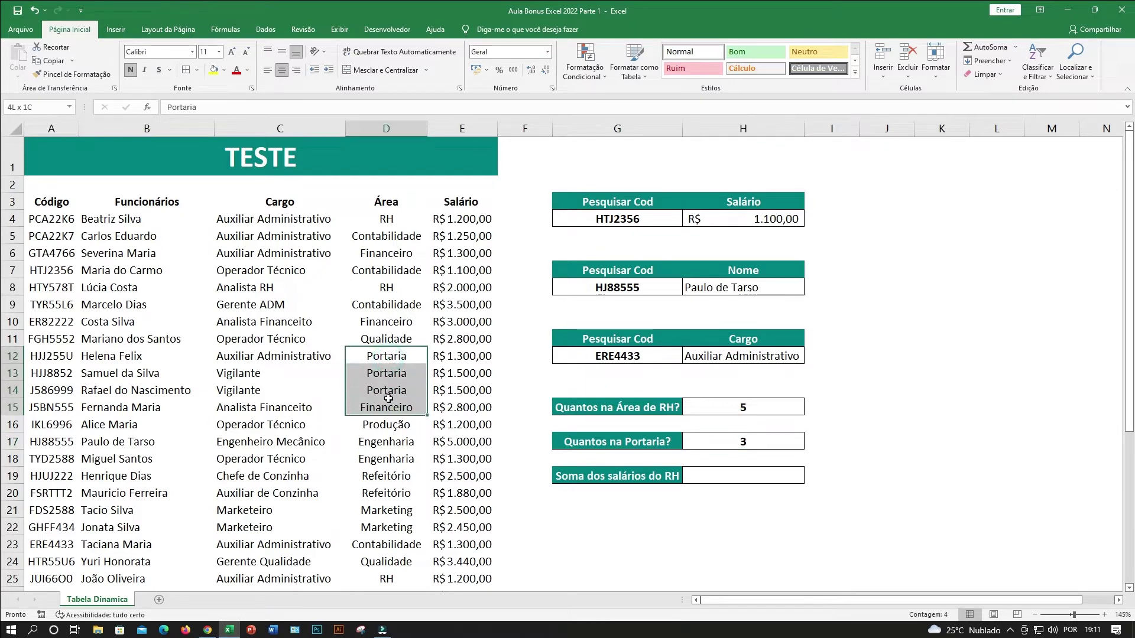
pyautogui.click(272, 355)
pyautogui.click(378, 357)
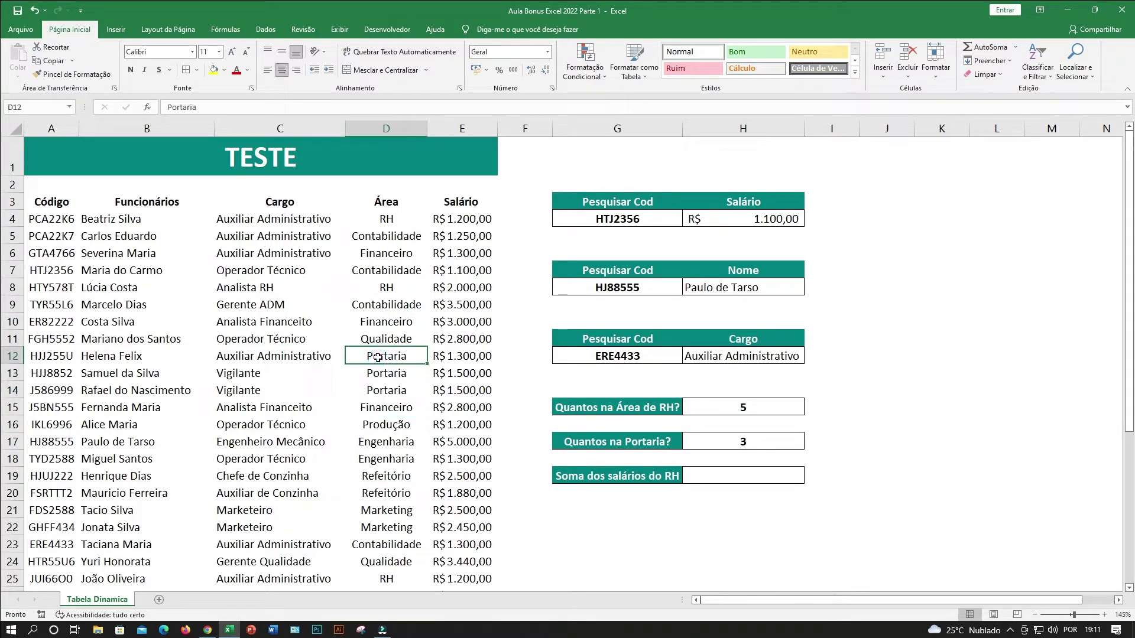
pyautogui.write('Contabilidade')
pyautogui.press('Return')
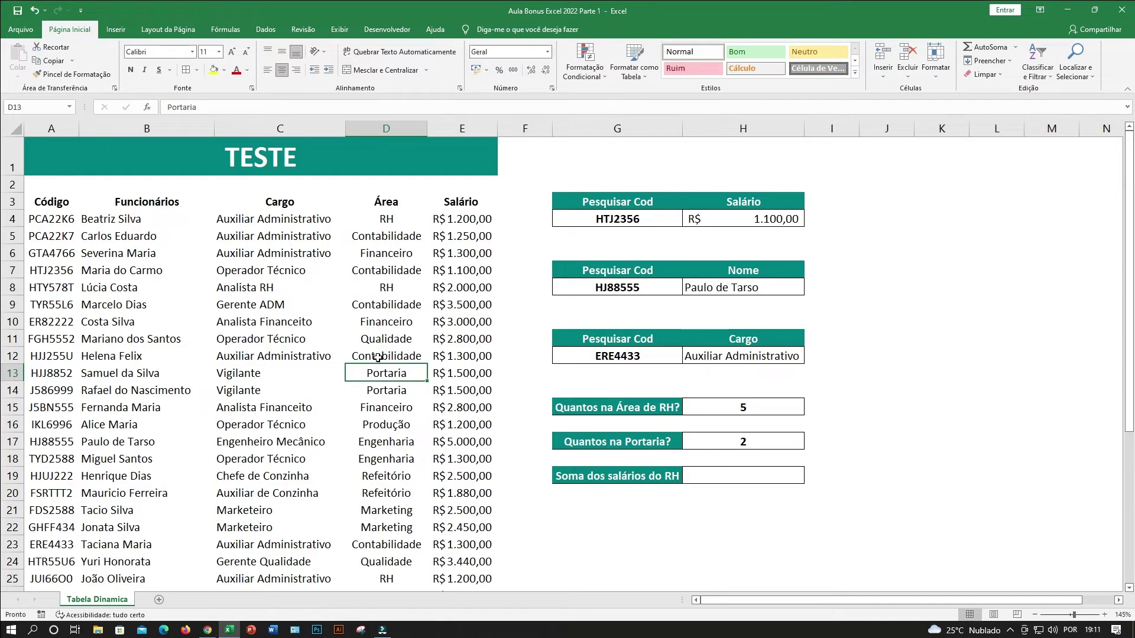
pyautogui.click(737, 444)
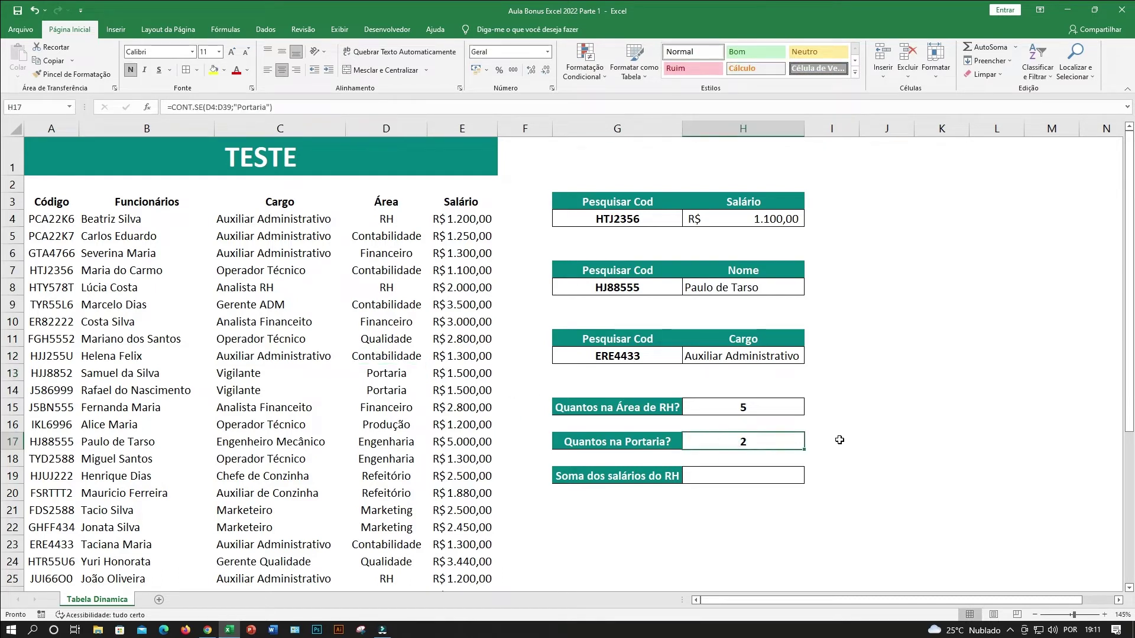
pyautogui.click(887, 426)
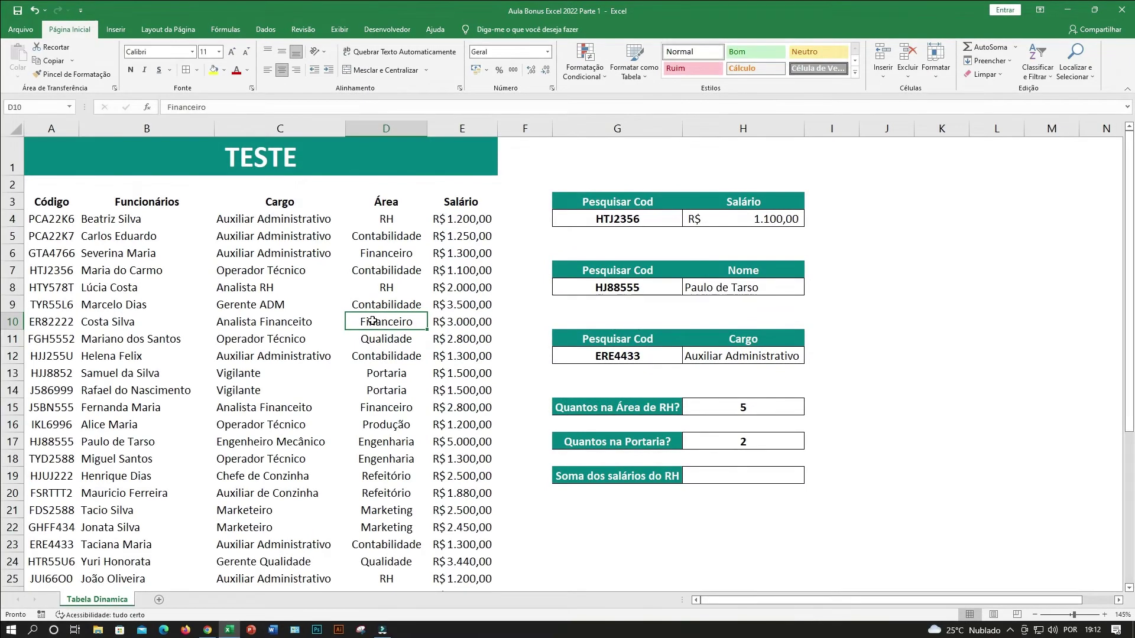
pyautogui.click(349, 358)
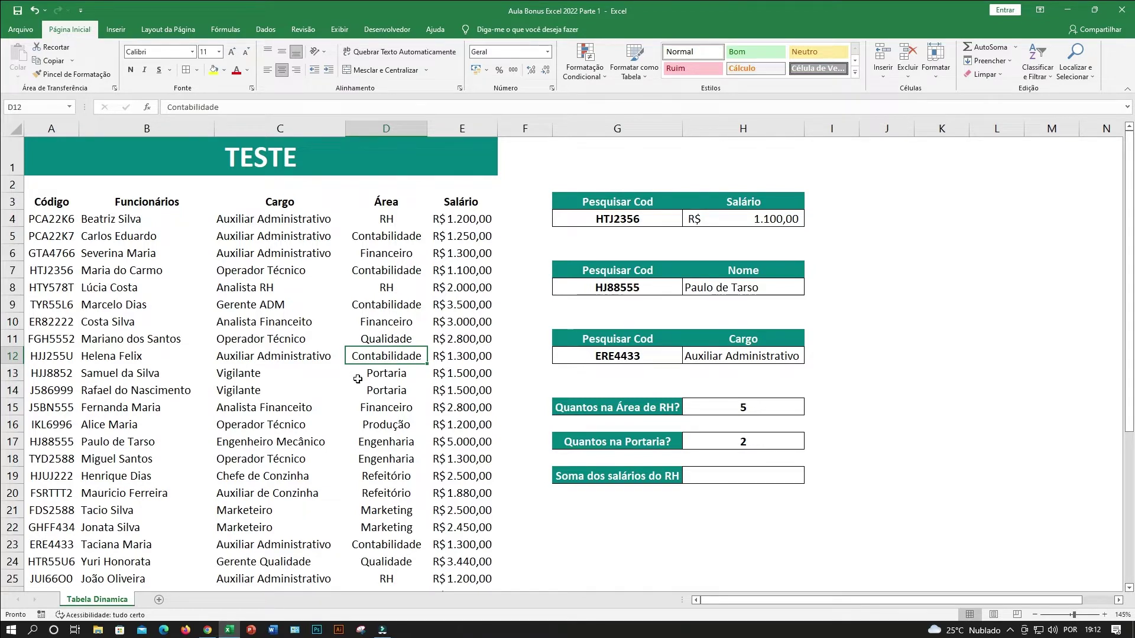
pyautogui.click(402, 412)
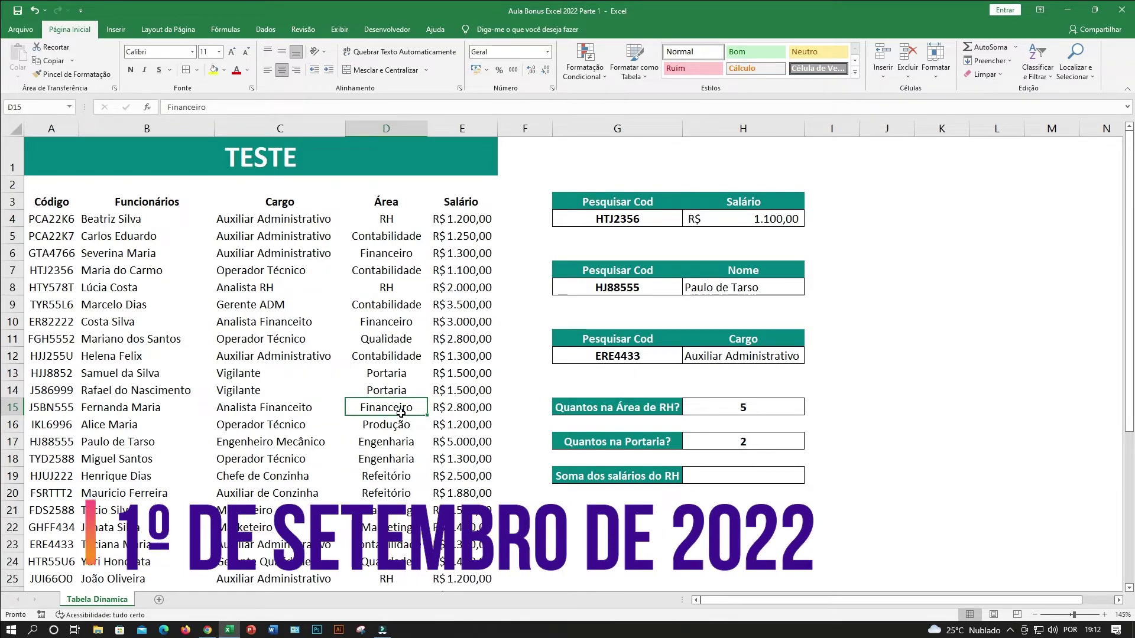
pyautogui.click(376, 442)
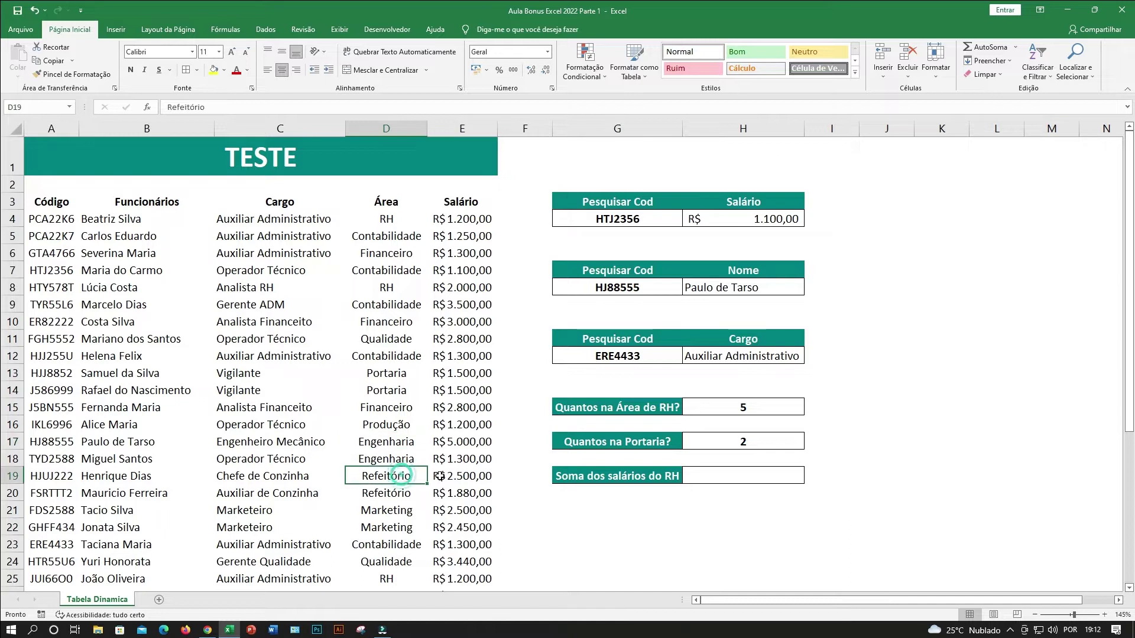
pyautogui.click(489, 464)
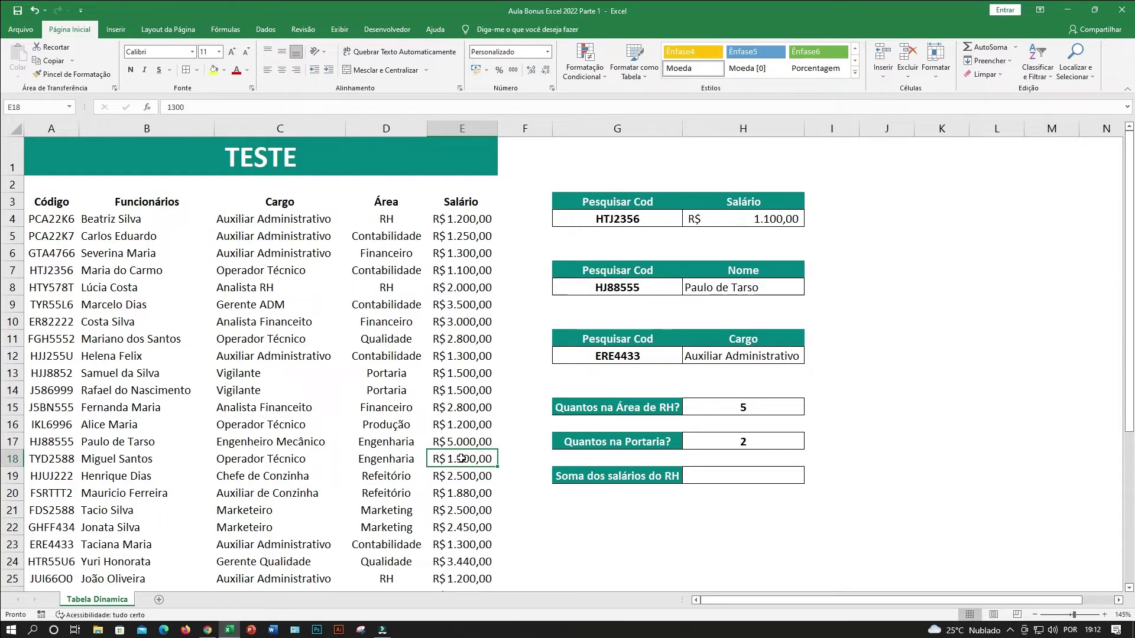
pyautogui.moveTo(395, 460); pyautogui.dragTo(441, 459)
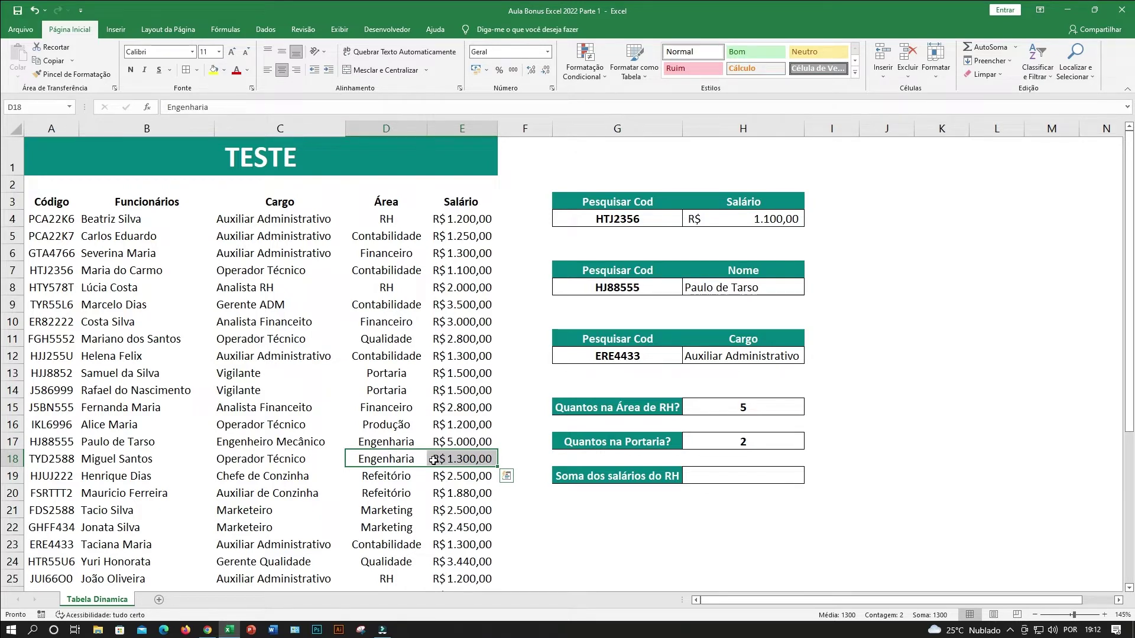
pyautogui.click(398, 480)
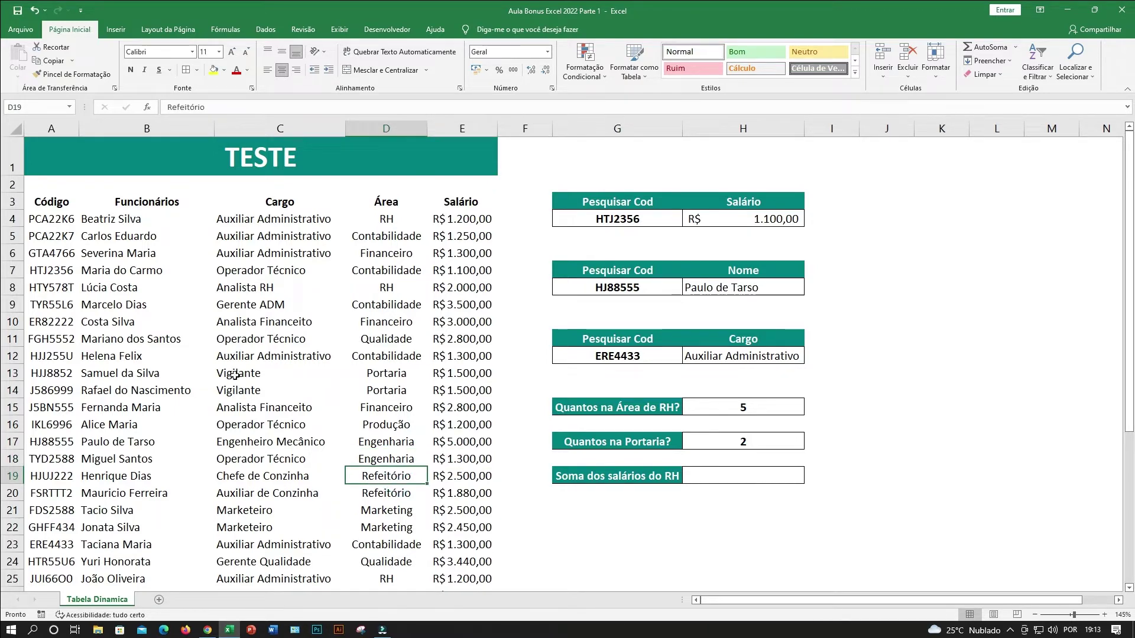
pyautogui.moveTo(235, 375); pyautogui.dragTo(248, 460)
pyautogui.click(369, 439)
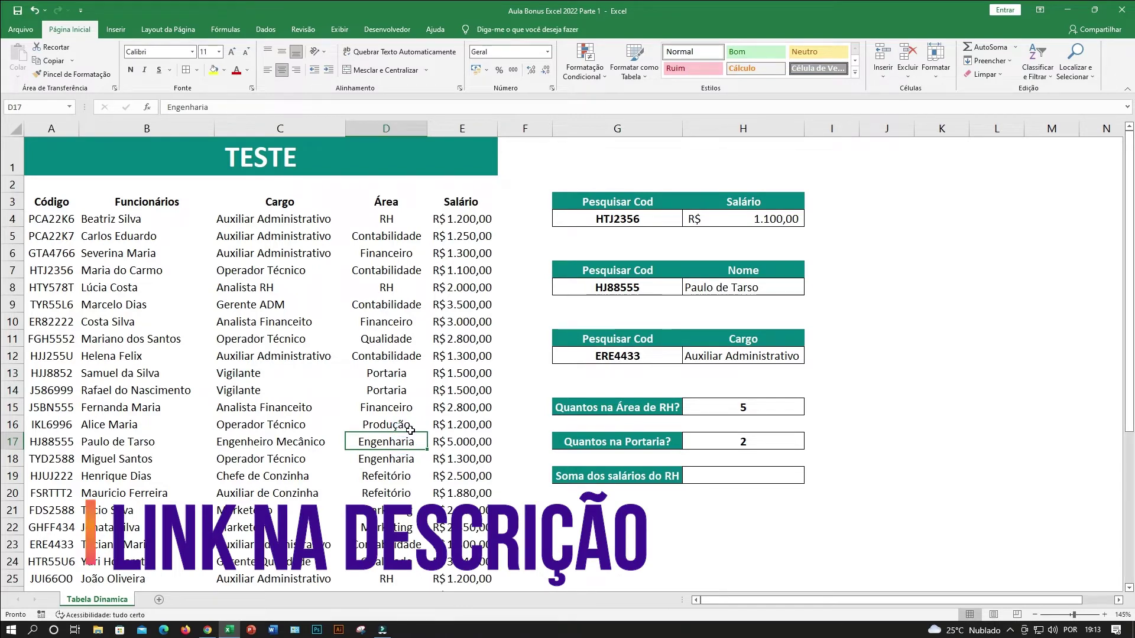
pyautogui.click(489, 391)
pyautogui.click(494, 289)
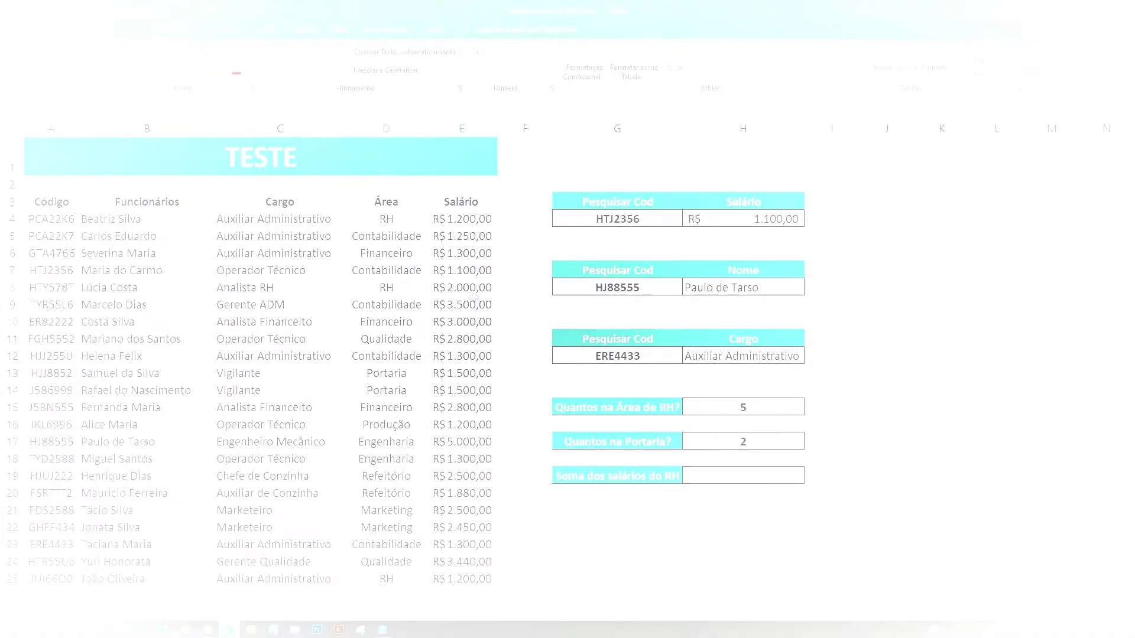
pyautogui.click(272, 366)
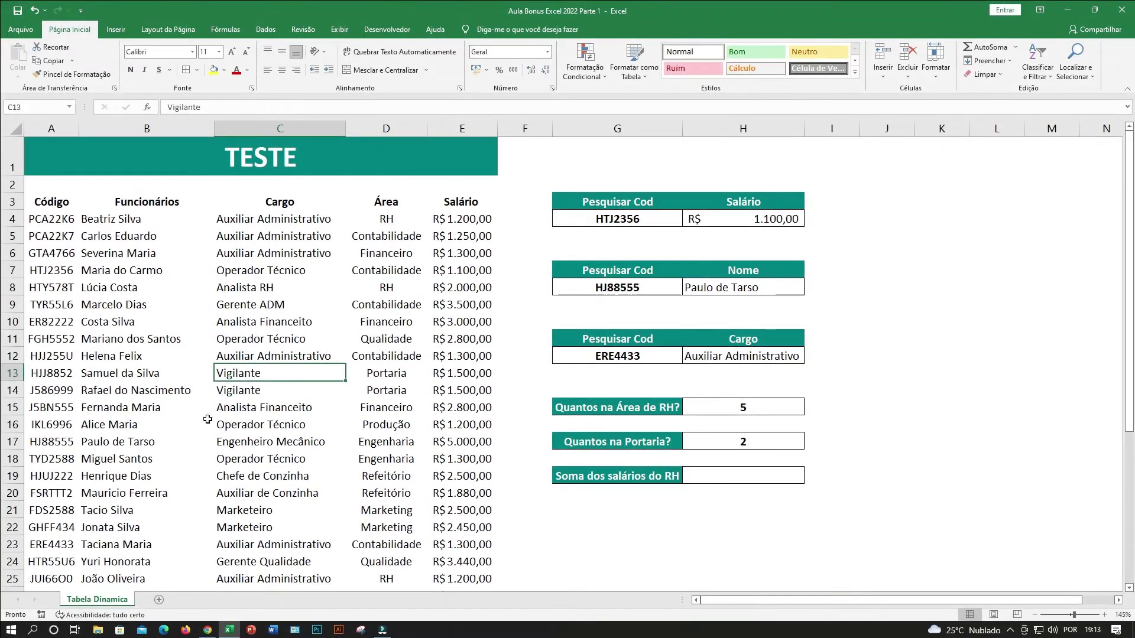
# Copy the employee table's Código to Salário columns from Tabela Dinamica into a new sheet and autofit the pasted column widths
pyautogui.click(159, 601)
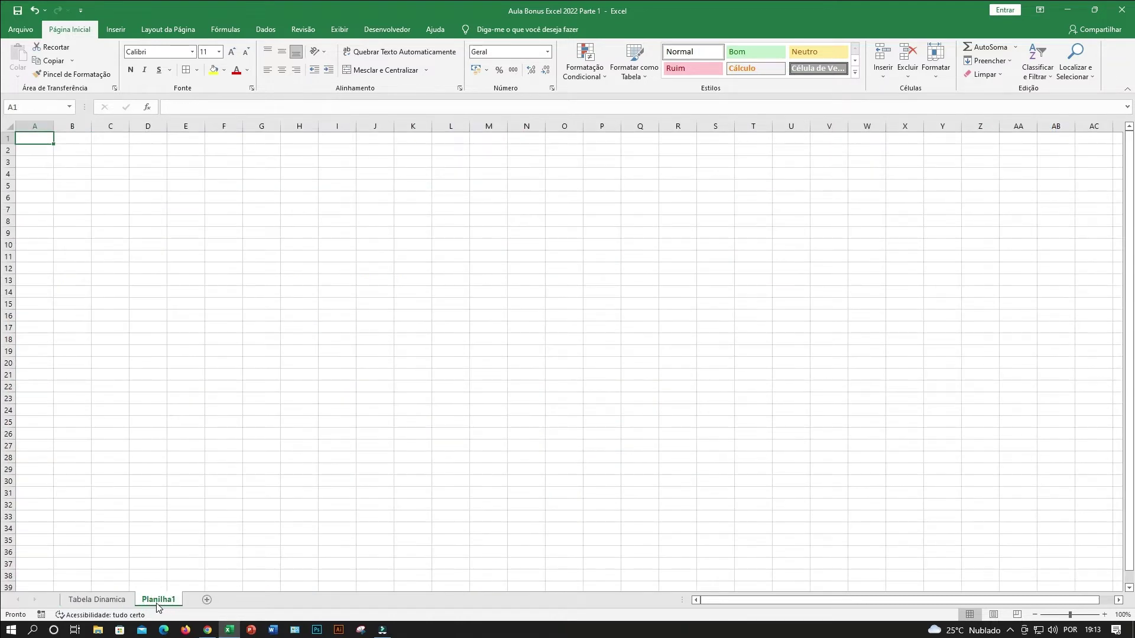
pyautogui.click(110, 601)
pyautogui.moveTo(40, 204); pyautogui.dragTo(420, 632)
pyautogui.hotkey('ctrl', 'c')
pyautogui.click(159, 599)
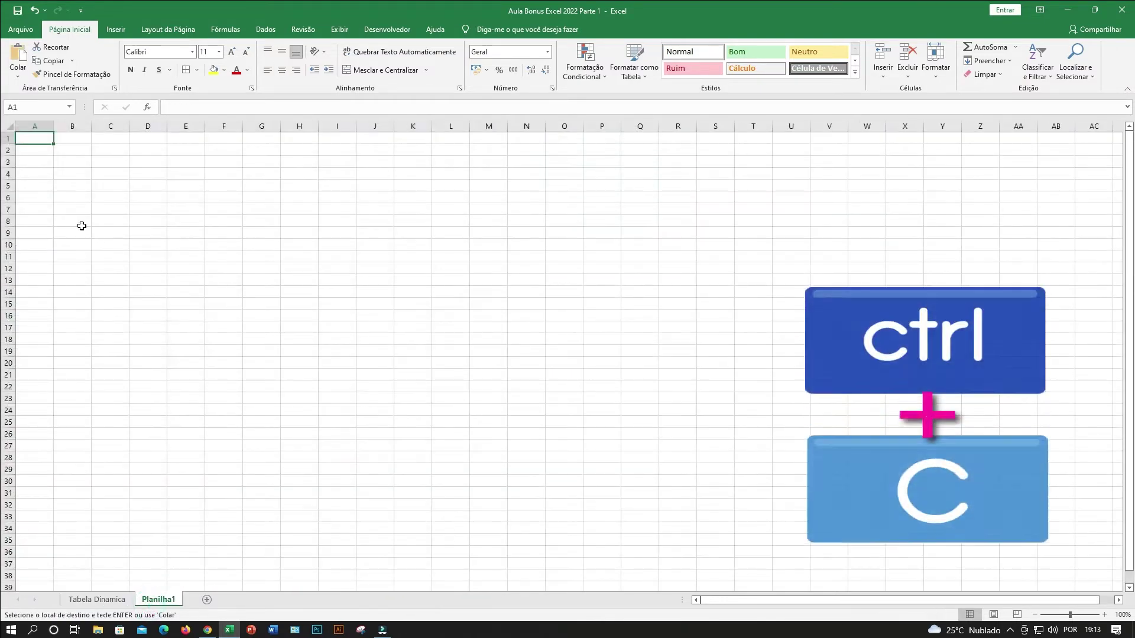
pyautogui.hotkey('ctrl', 'v')
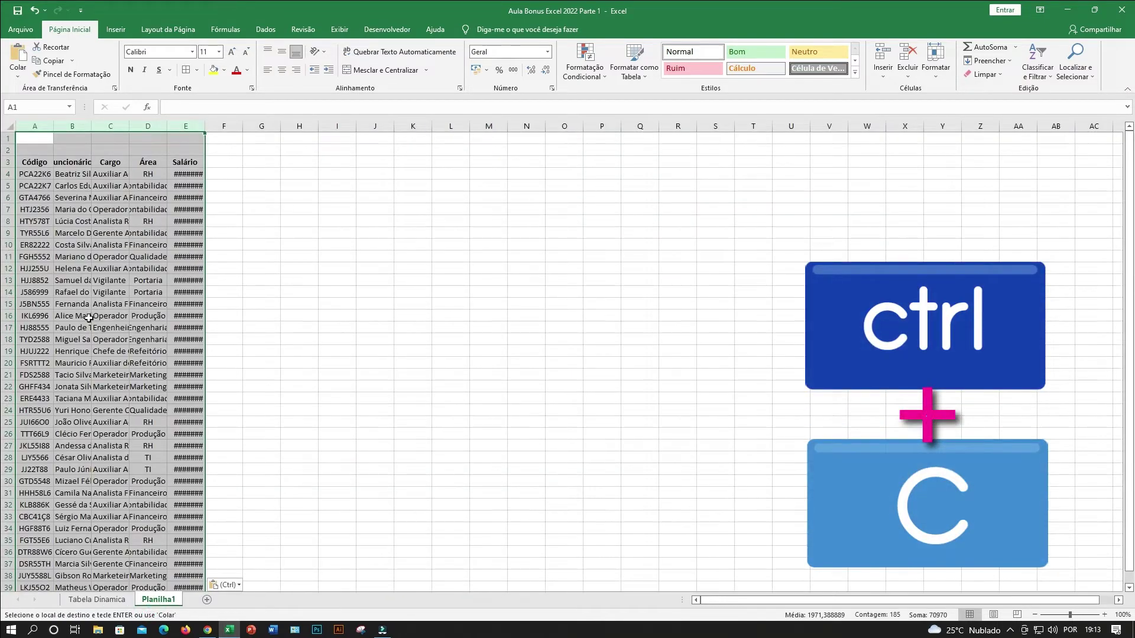
pyautogui.doubleClick(129, 125)
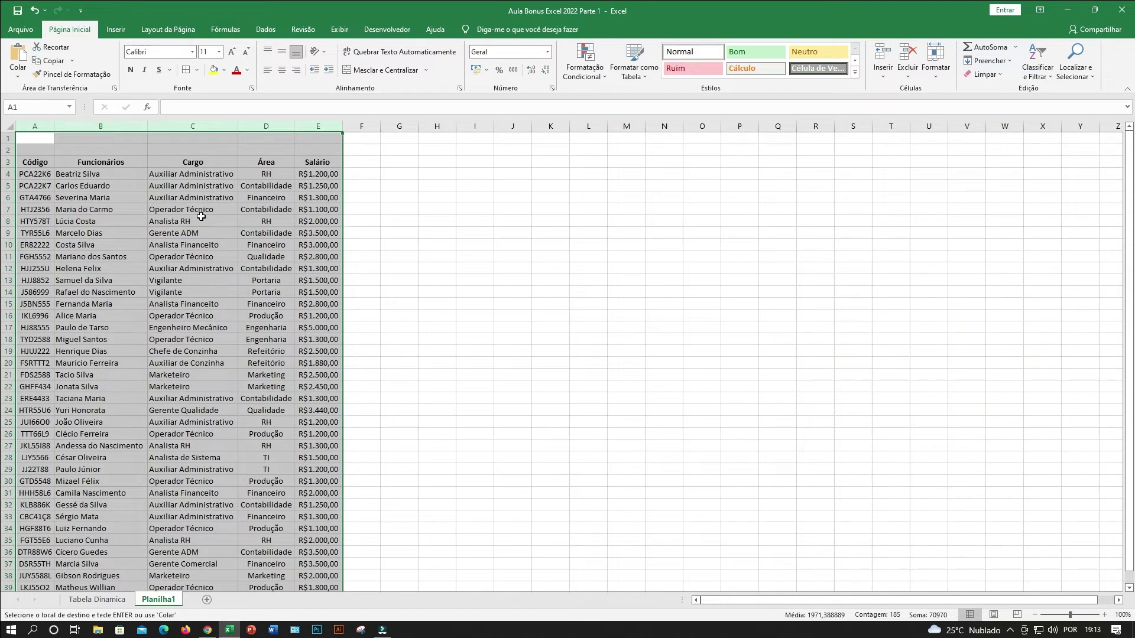
pyautogui.click(232, 222)
# Merge and center A1:E2 above the pasted table and enter the title Teste
pyautogui.moveTo(29, 138); pyautogui.dragTo(307, 149)
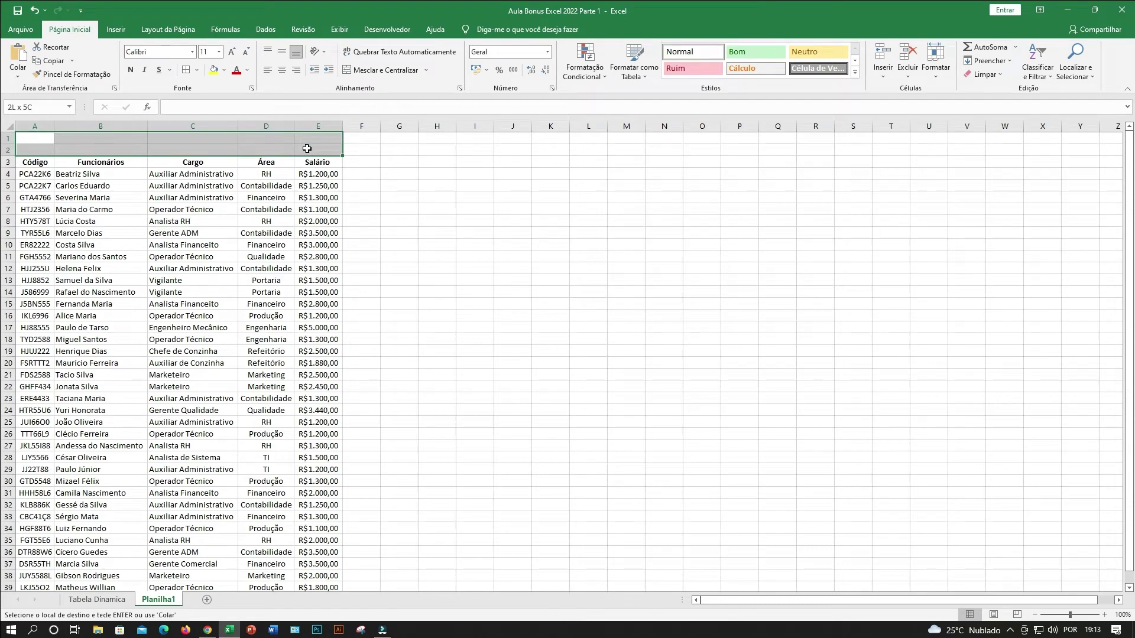
pyautogui.click(372, 72)
pyautogui.write('Teste')
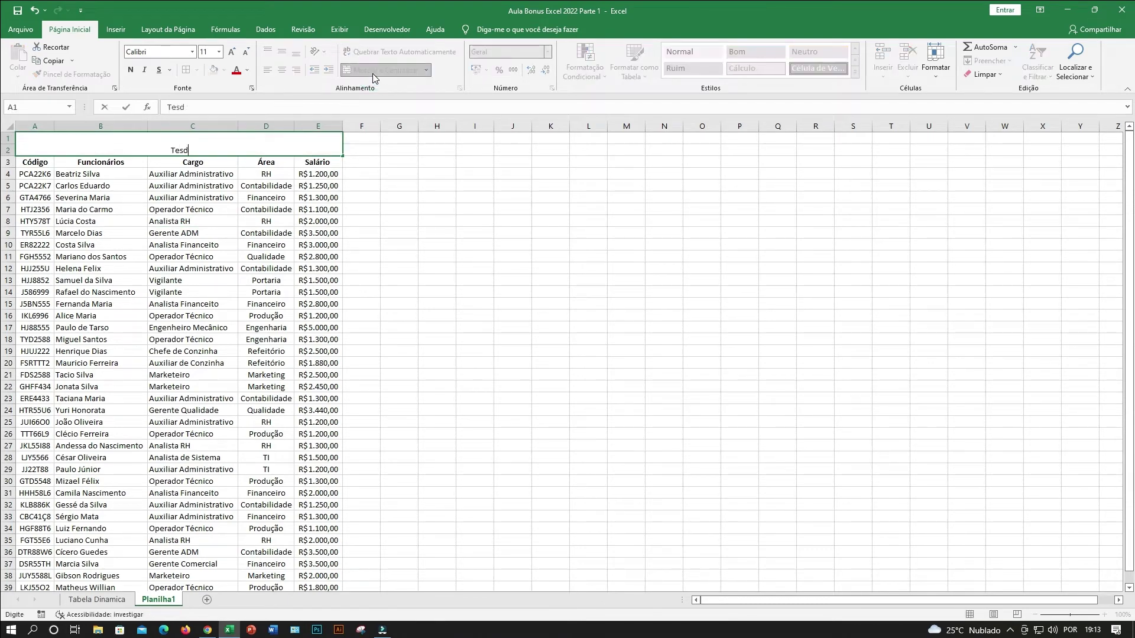
pyautogui.hotkey('ctrl', 'Return')
# Give the Teste title cell a black fill, and make its text larger and bold
pyautogui.click(224, 70)
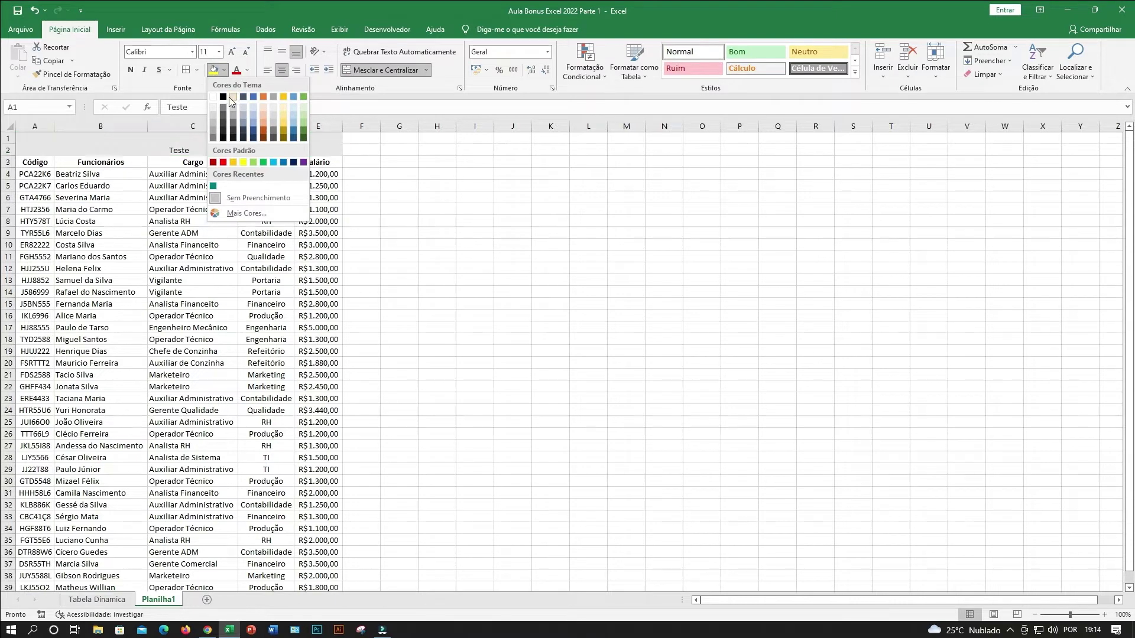
pyautogui.click(223, 97)
pyautogui.click(232, 51)
pyautogui.click(232, 52)
pyautogui.click(233, 52)
pyautogui.click(232, 51)
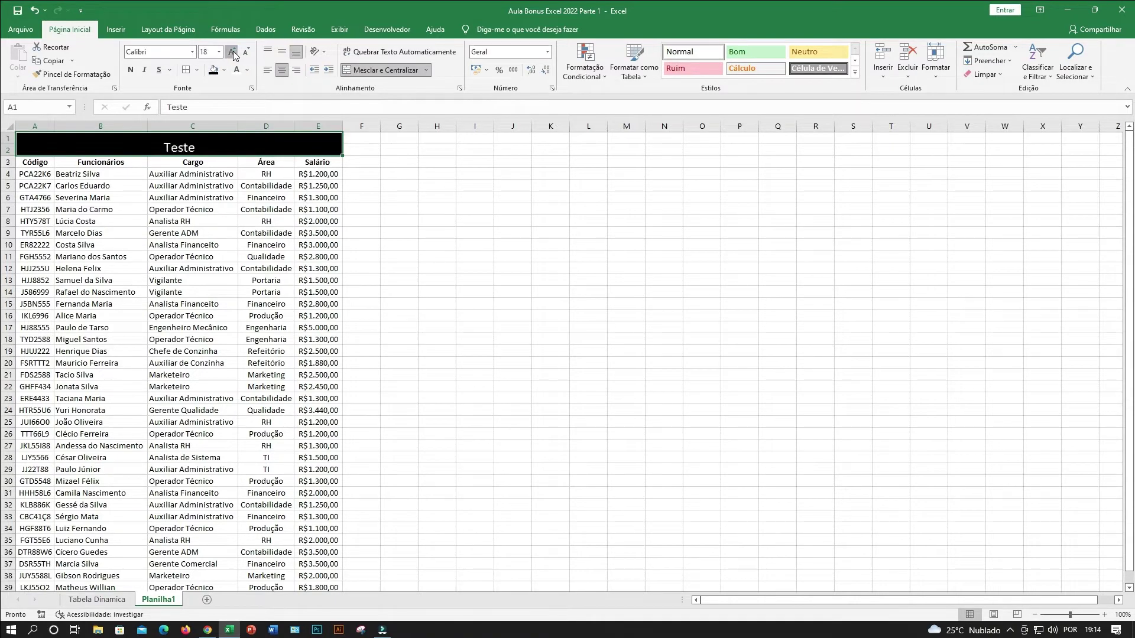
pyautogui.click(233, 52)
pyautogui.click(232, 52)
pyautogui.click(130, 71)
# Hide the gridlines on Planilha1 and enlarge the sheet view to 130%
pyautogui.moveTo(426, 177); pyautogui.dragTo(627, 319)
pyautogui.click(589, 434)
pyautogui.click(339, 30)
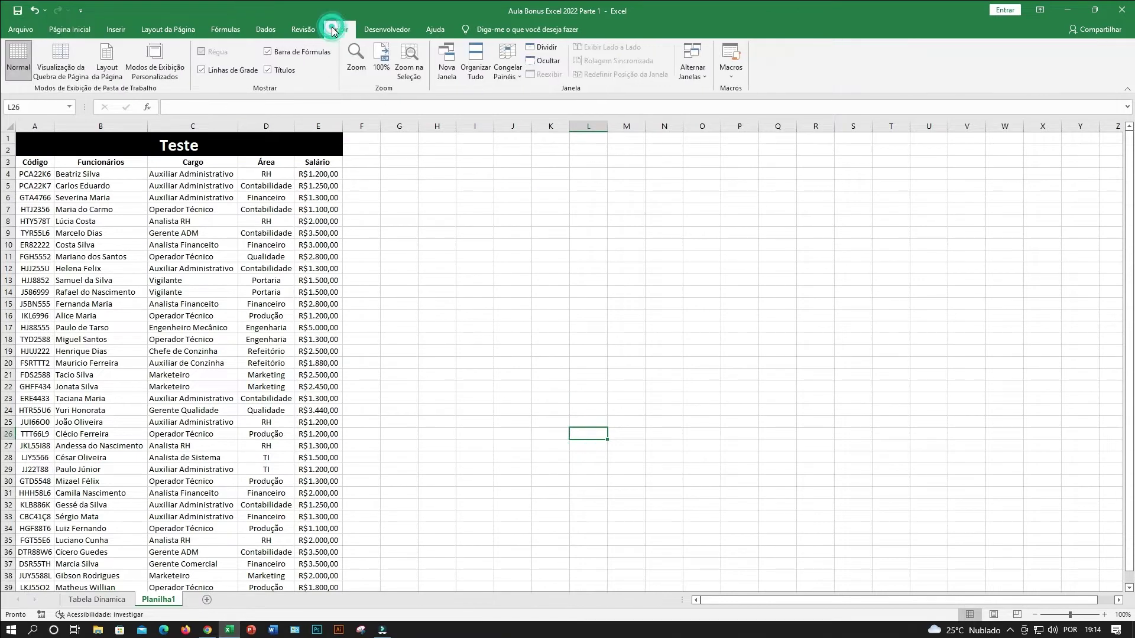
pyautogui.click(201, 70)
pyautogui.click(411, 234)
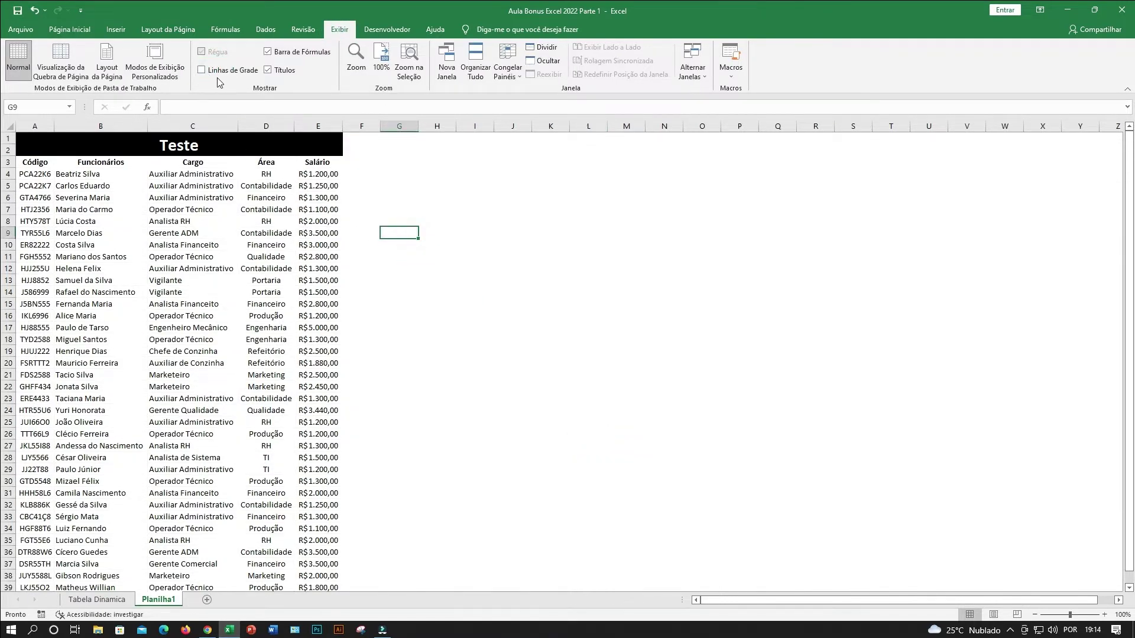
pyautogui.scroll(2, 507, 232)
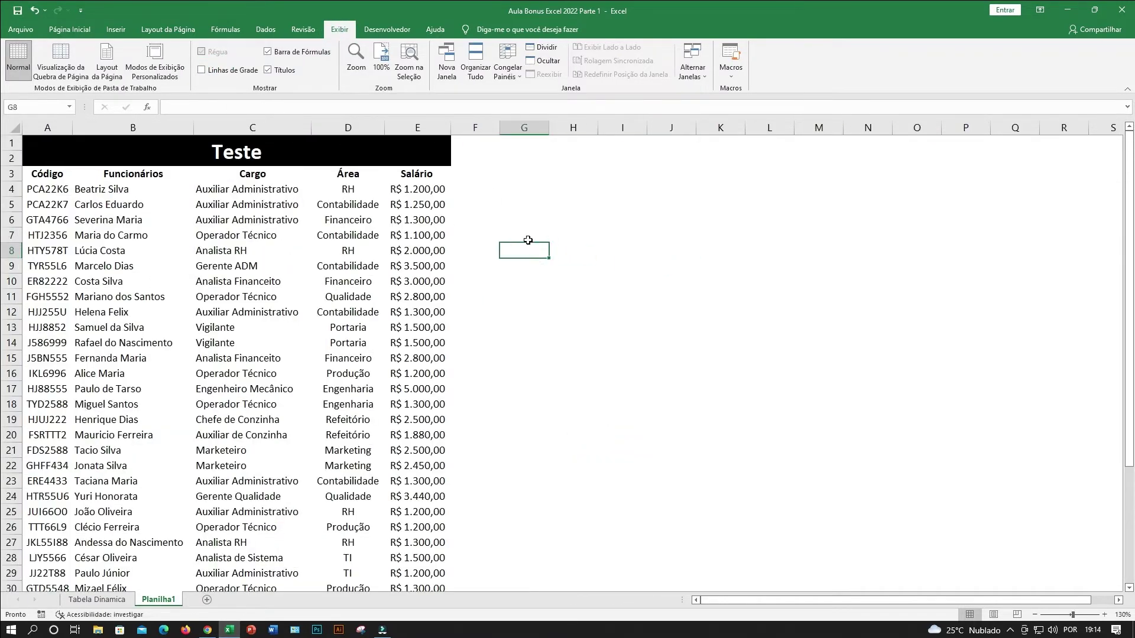
pyautogui.click(521, 204)
# Select the Salário, Nome and Cargo lookup headers and the RH, Portaria and salary-sum labels on Tabela Dinamica for copying to Planilha1
pyautogui.click(97, 599)
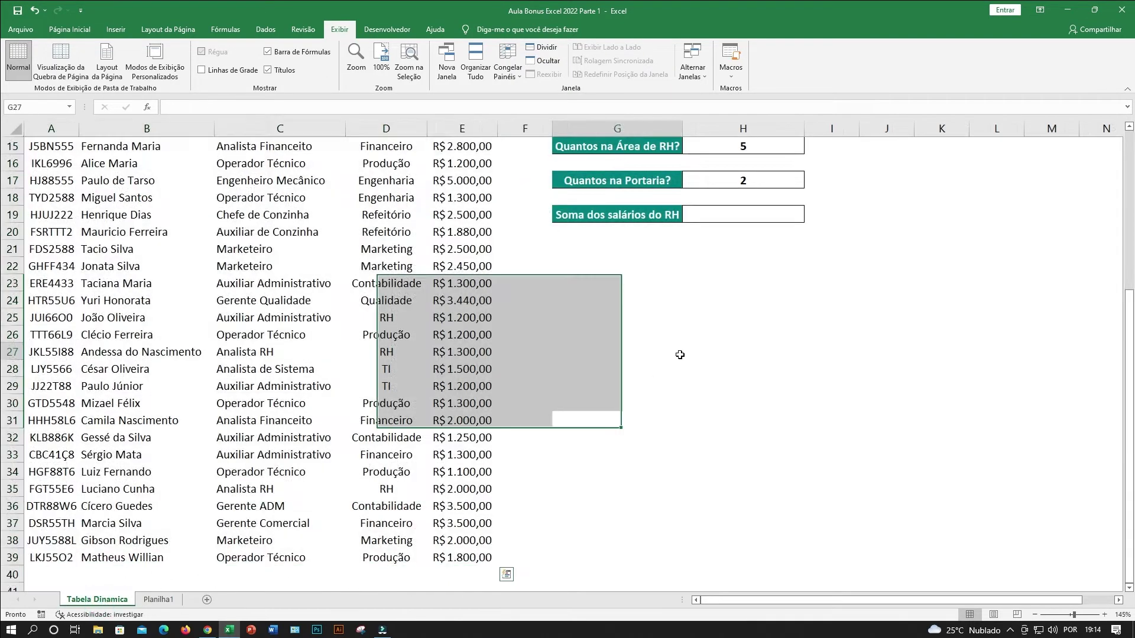
pyautogui.scroll(1, 658, 253)
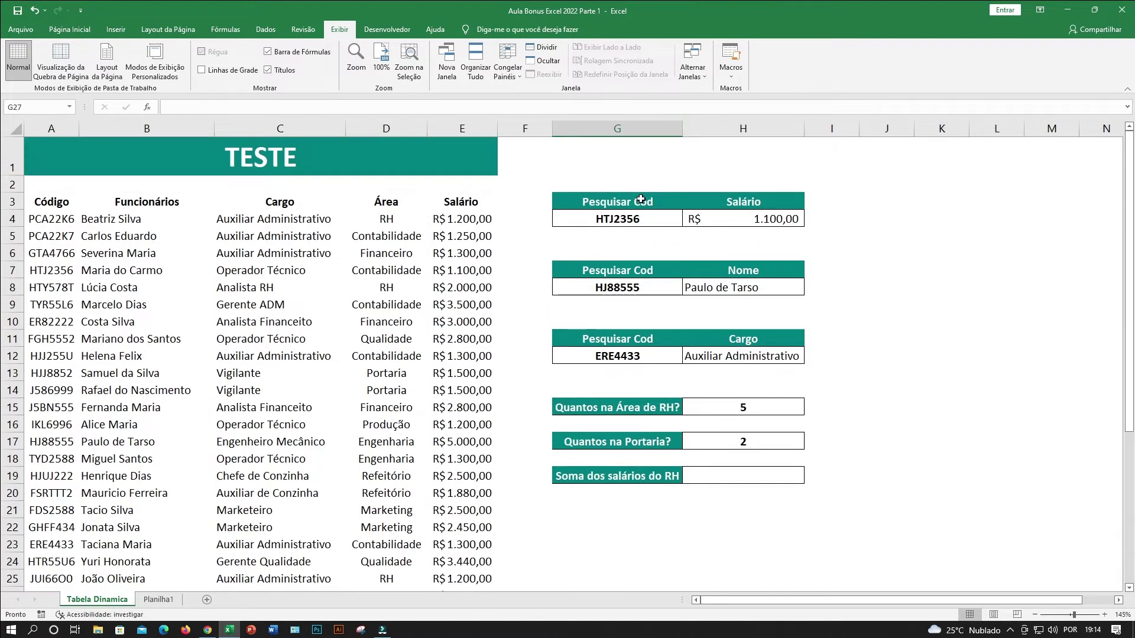
pyautogui.moveTo(641, 201); pyautogui.dragTo(723, 199)
pyautogui.moveTo(640, 270); pyautogui.dragTo(731, 269)
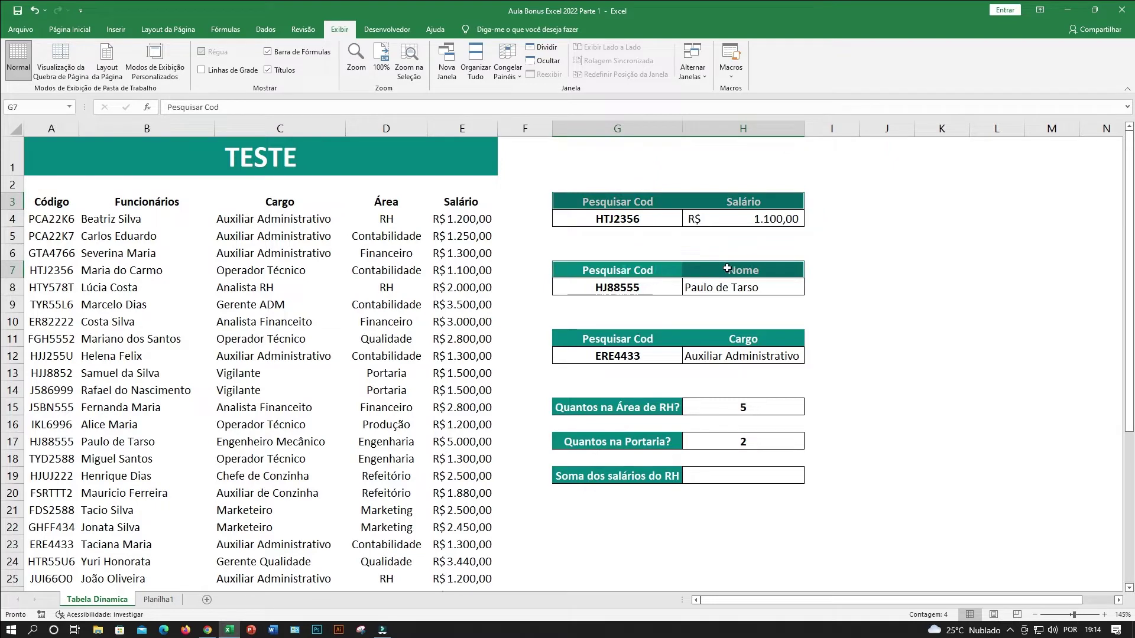
pyautogui.moveTo(631, 339); pyautogui.dragTo(719, 338)
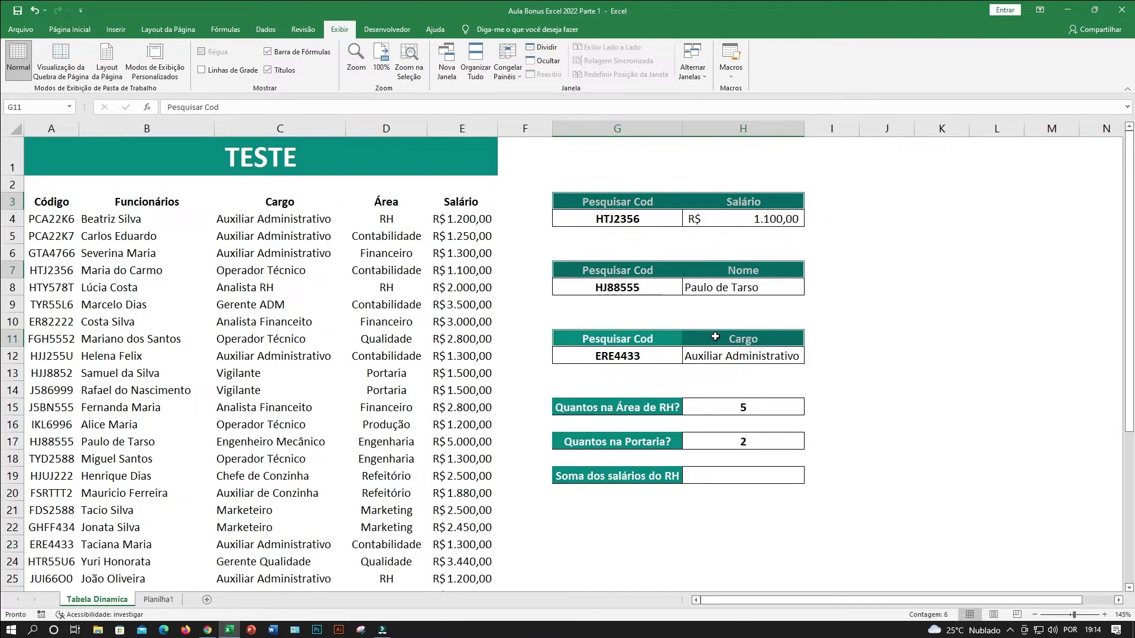
pyautogui.keyDown('ctrl'); pyautogui.click(636, 407); pyautogui.keyUp('ctrl')
pyautogui.keyDown('ctrl'); pyautogui.click(625, 443); pyautogui.keyUp('ctrl')
pyautogui.keyDown('ctrl'); pyautogui.click(622, 475); pyautogui.keyUp('ctrl')
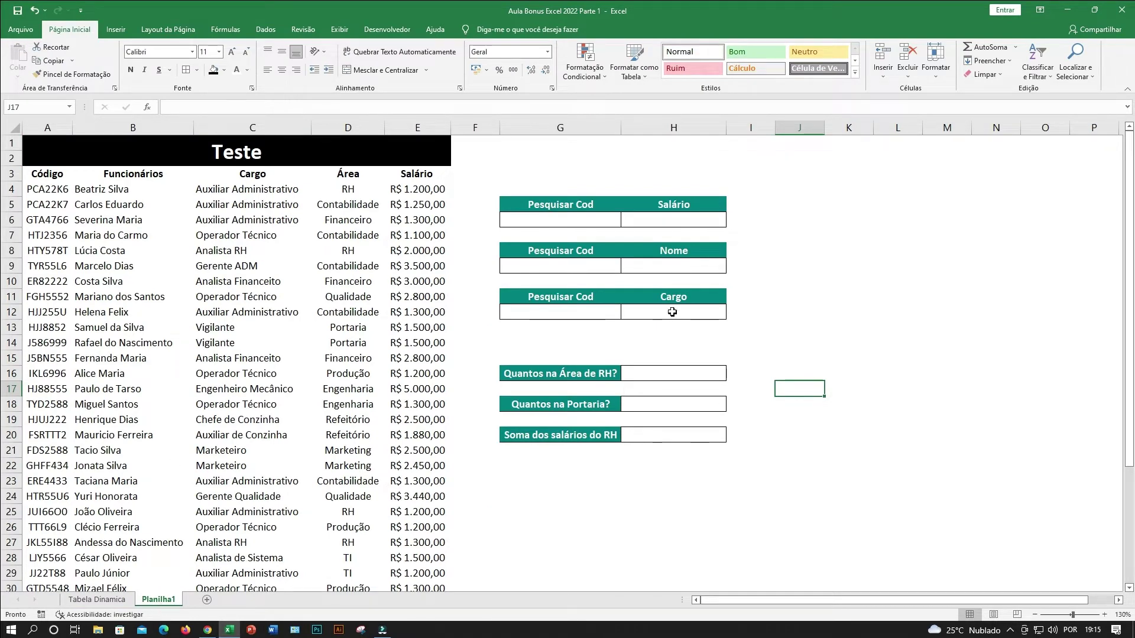
# Examine the empty Salário, Nome and Cargo lookup blocks and the employee table on Planilha1
pyautogui.click(617, 264)
pyautogui.click(646, 265)
pyautogui.click(566, 259)
pyautogui.click(569, 222)
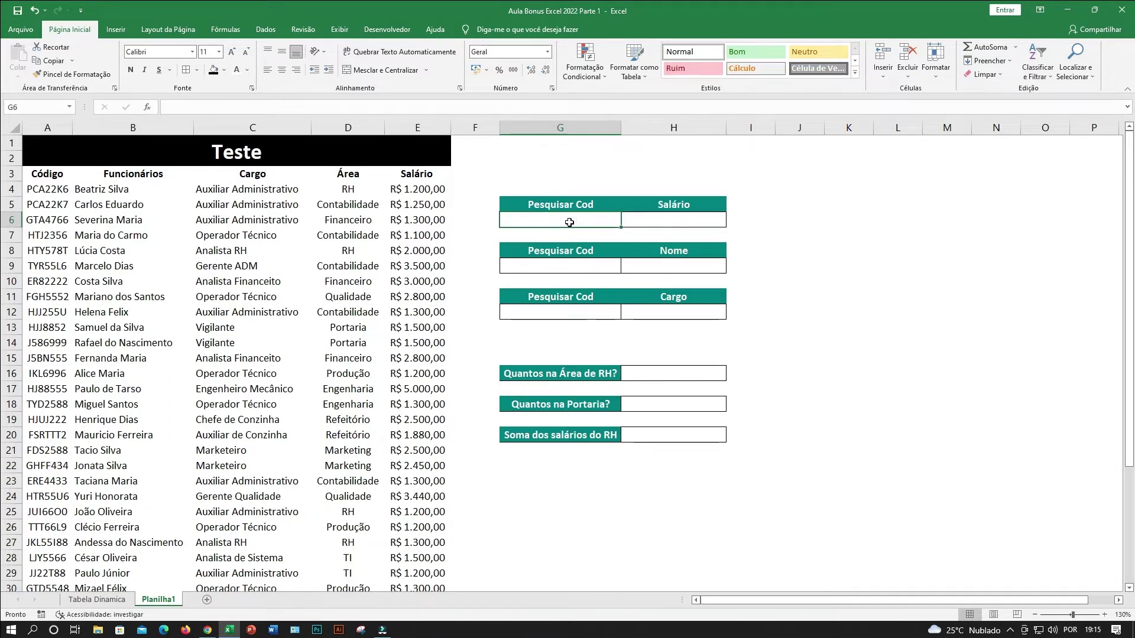
pyautogui.click(511, 271)
pyautogui.click(512, 297)
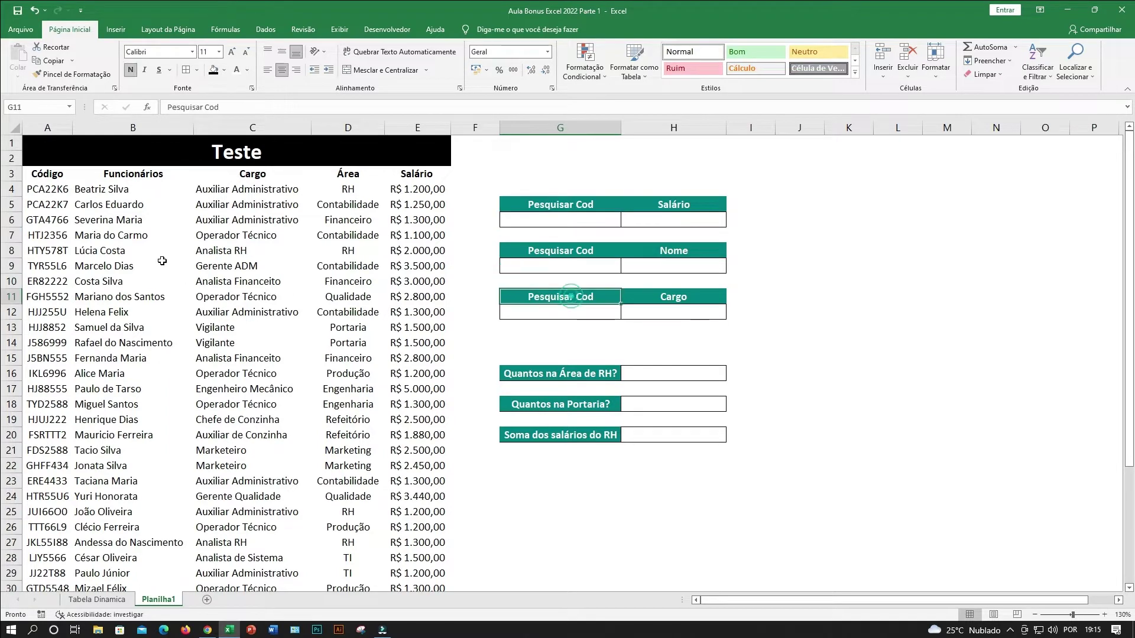
pyautogui.scroll(2, 191, 227)
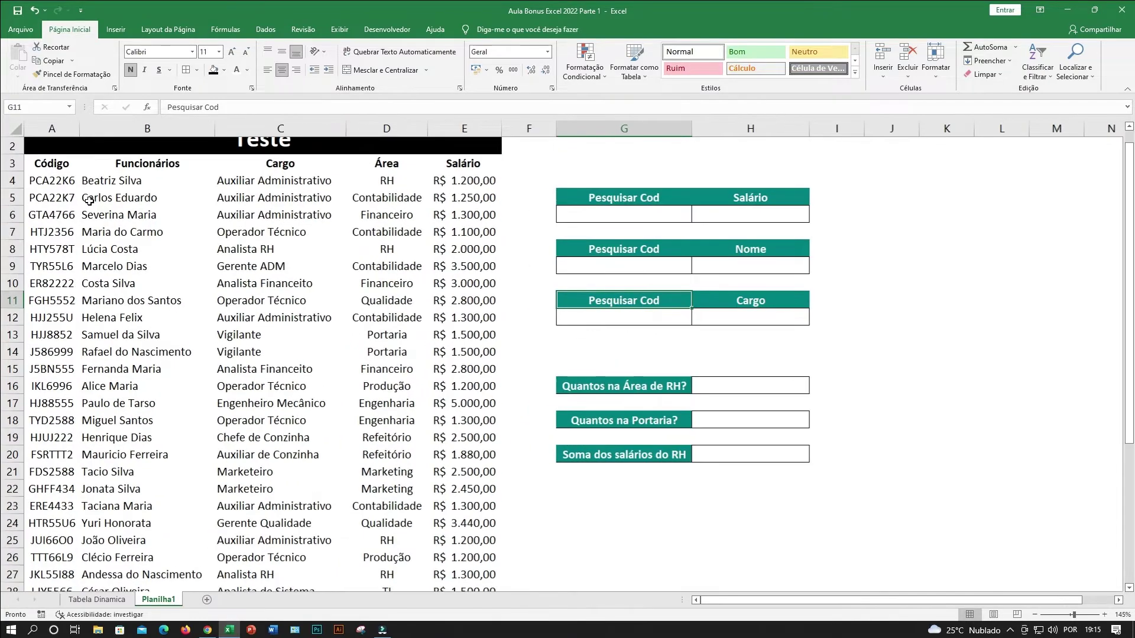
pyautogui.click(324, 320)
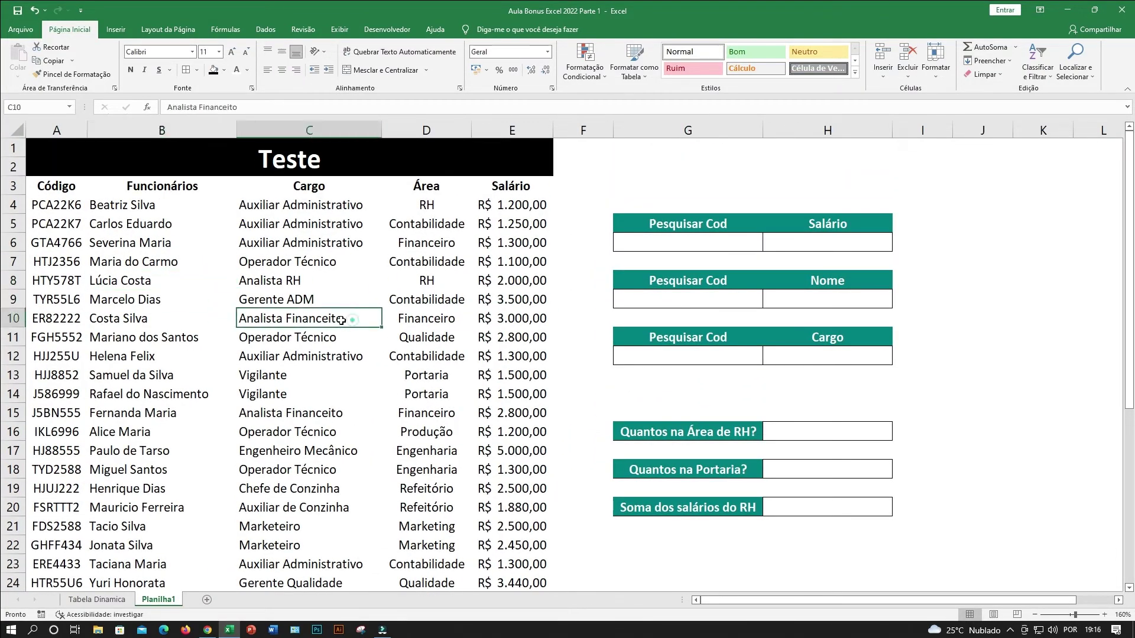
# Examine the employee codes in the Código column on Planilha1, selecting individual entries down to row 14
pyautogui.click(56, 129)
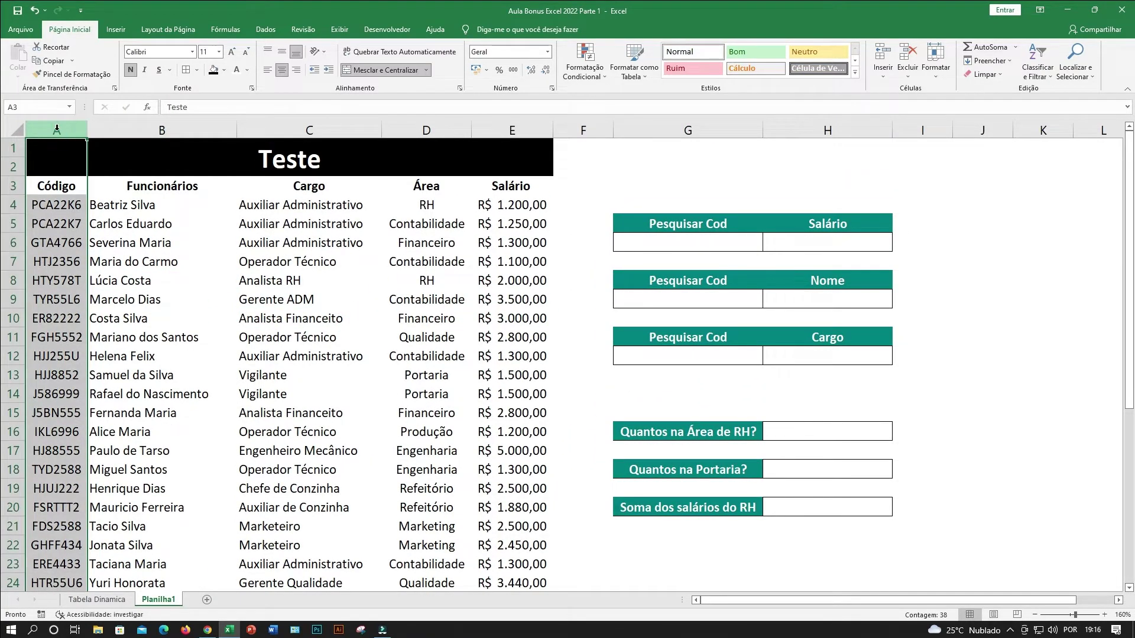
pyautogui.click(62, 219)
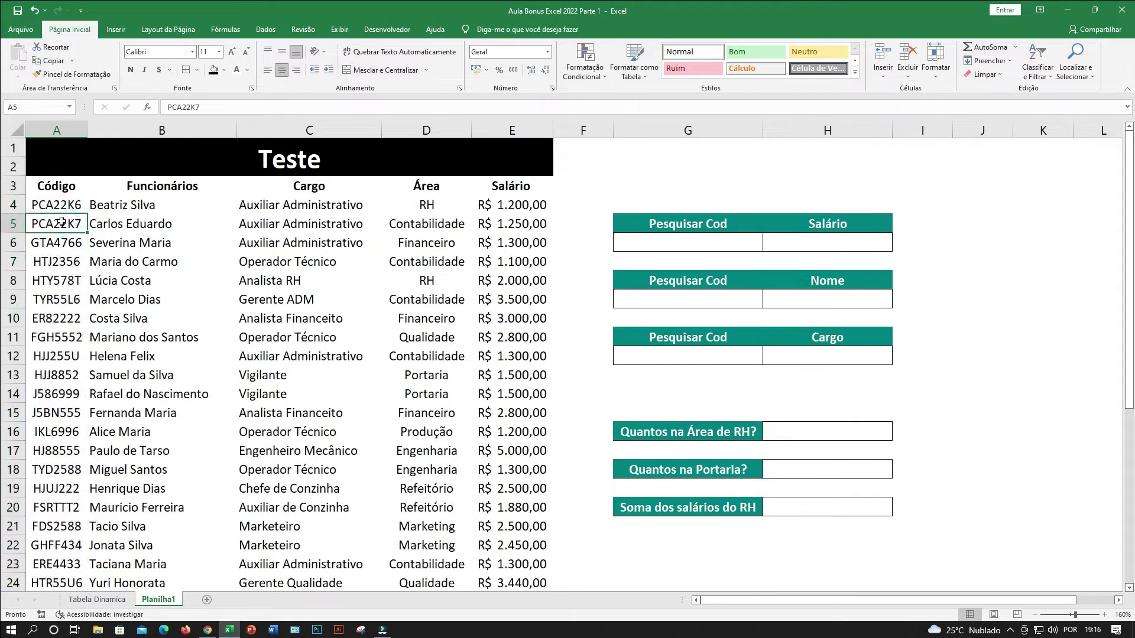
pyautogui.click(97, 206)
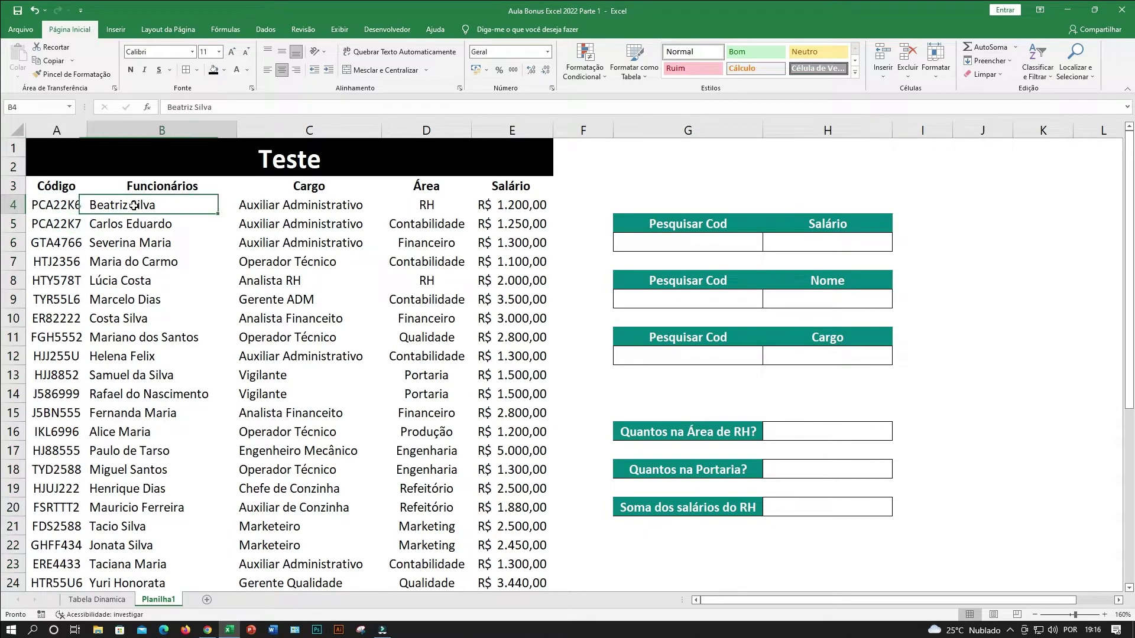
pyautogui.click(60, 224)
pyautogui.click(56, 261)
pyautogui.click(59, 243)
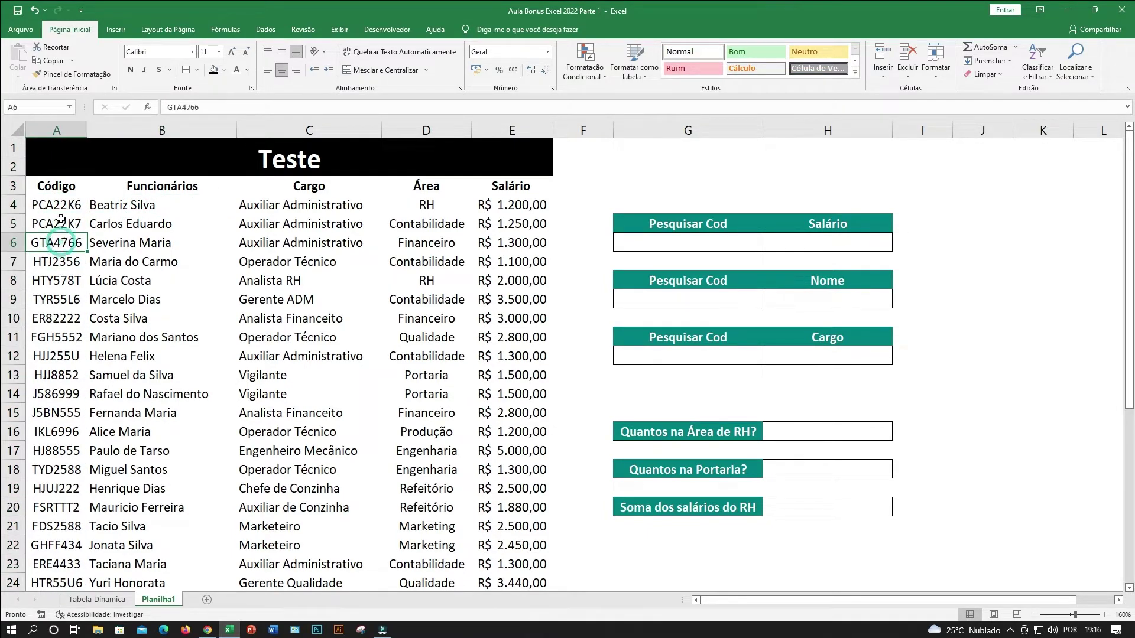
pyautogui.click(56, 204)
pyautogui.click(56, 261)
pyautogui.click(58, 299)
pyautogui.click(57, 337)
pyautogui.click(58, 358)
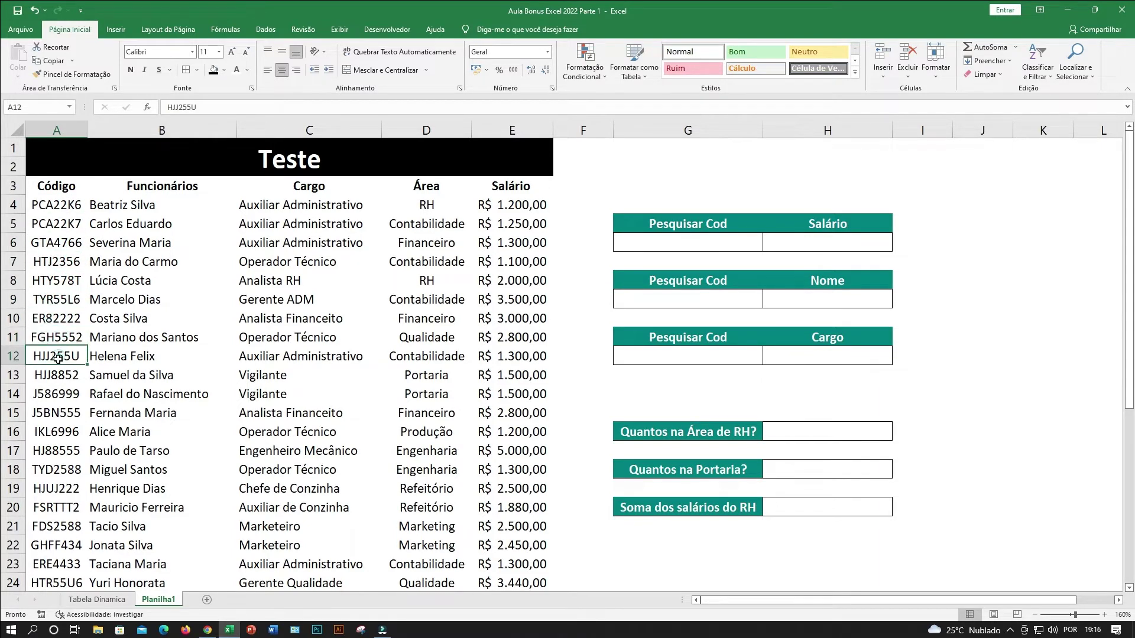
pyautogui.click(56, 392)
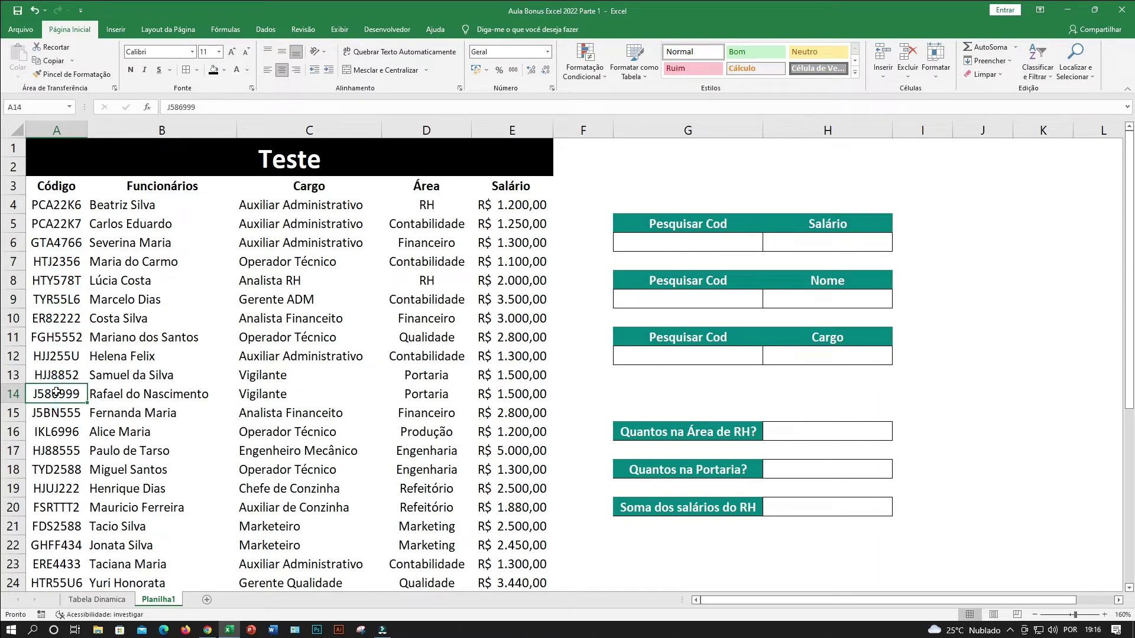
# Examine the Funcionários and Cargo entries and the Área and Salário headers of the employee table
pyautogui.click(136, 313)
pyautogui.click(146, 209)
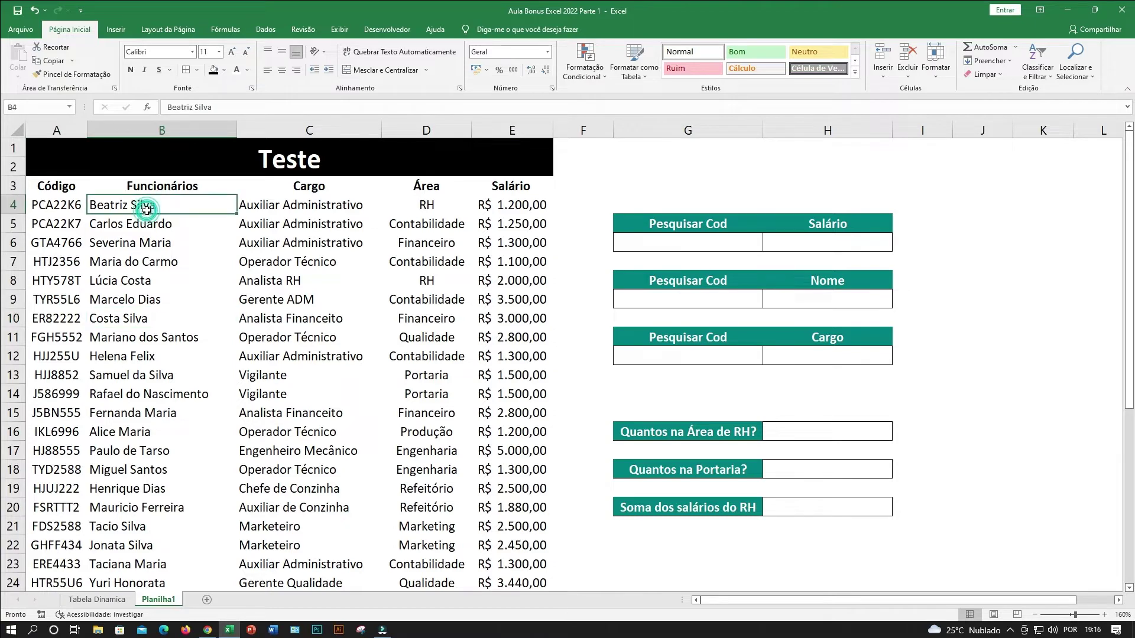
pyautogui.click(136, 223)
pyautogui.click(147, 207)
pyautogui.click(135, 225)
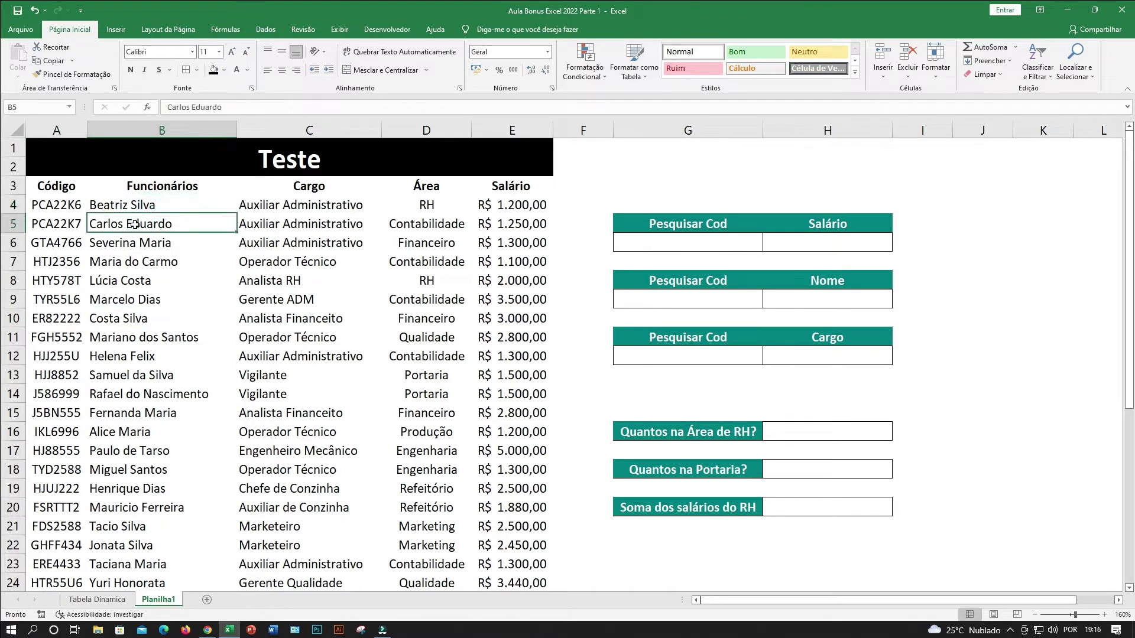
pyautogui.click(132, 245)
pyautogui.click(133, 268)
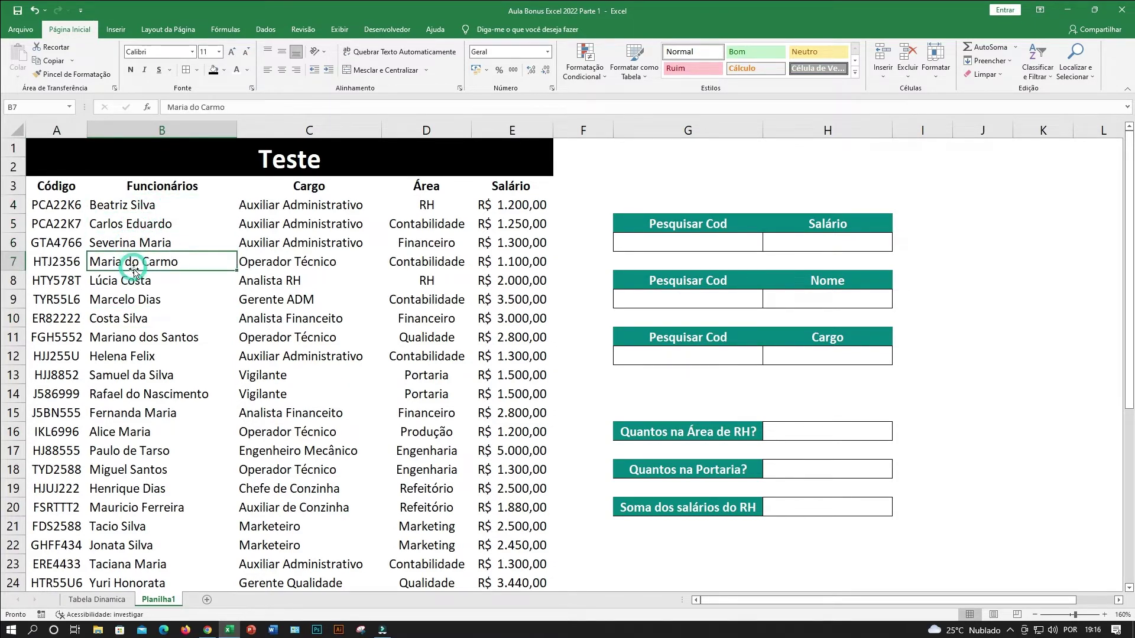
pyautogui.click(116, 282)
pyautogui.click(116, 299)
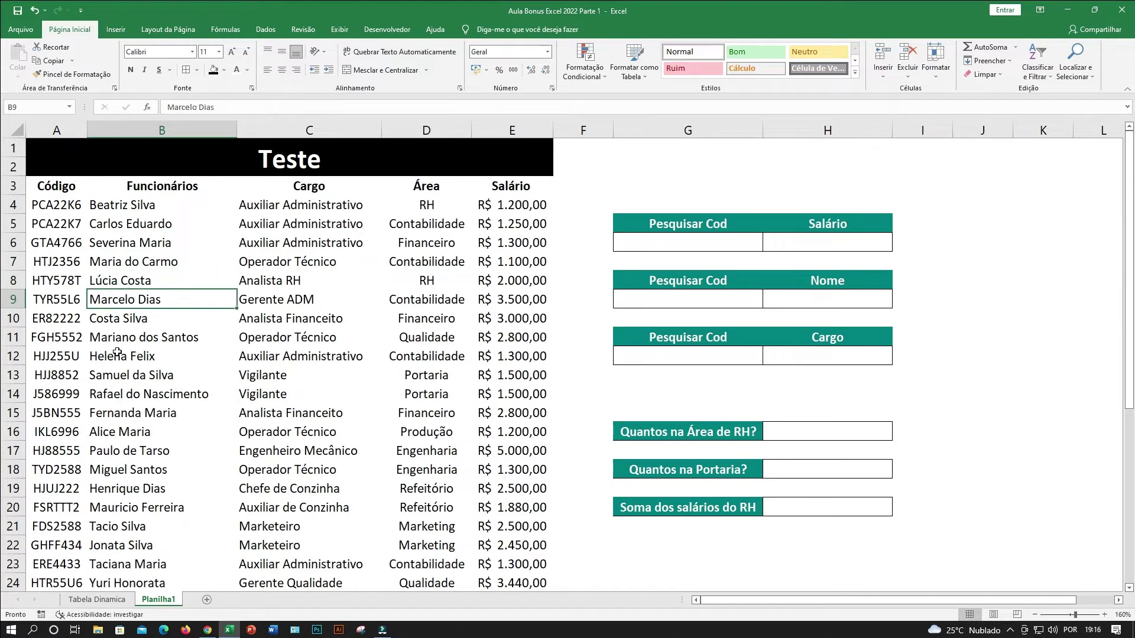
pyautogui.click(118, 283)
pyautogui.click(118, 354)
pyautogui.click(328, 228)
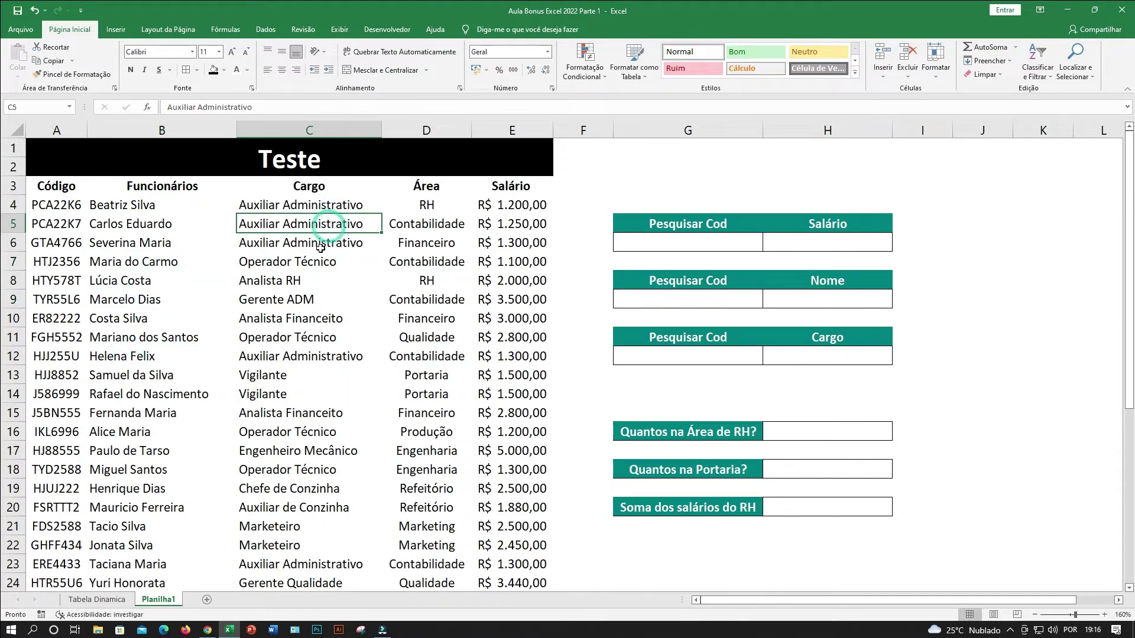
pyautogui.click(321, 248)
pyautogui.click(310, 282)
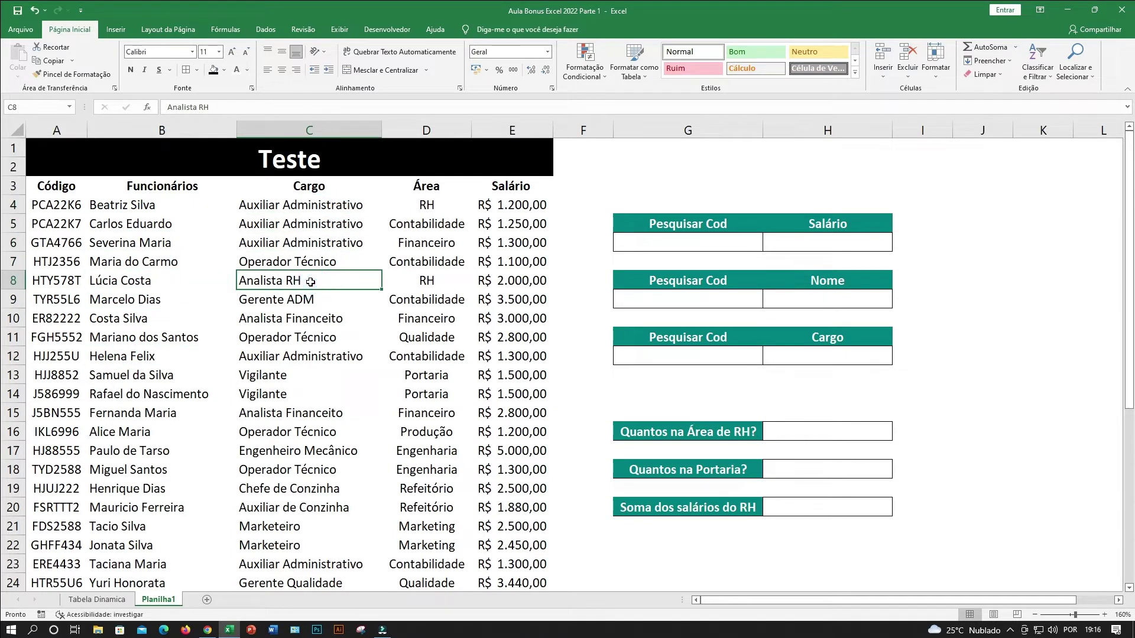
pyautogui.click(453, 186)
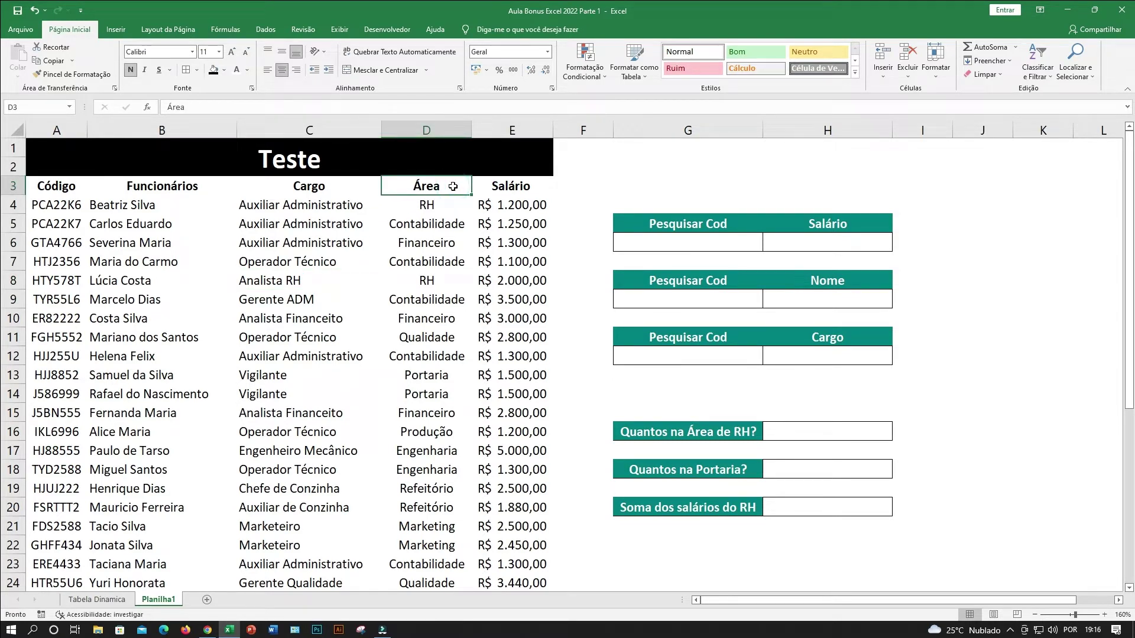
pyautogui.click(520, 188)
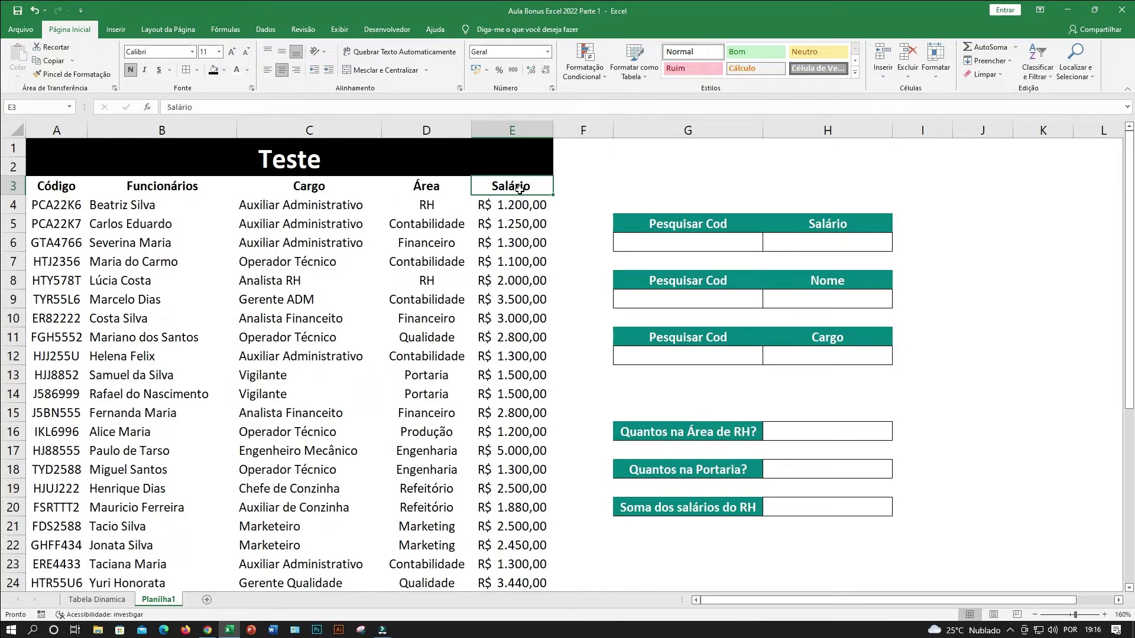
# Compare the empty Pesquisar Cod and Salário lookup cells with the first employee's code, name and salary
pyautogui.click(687, 240)
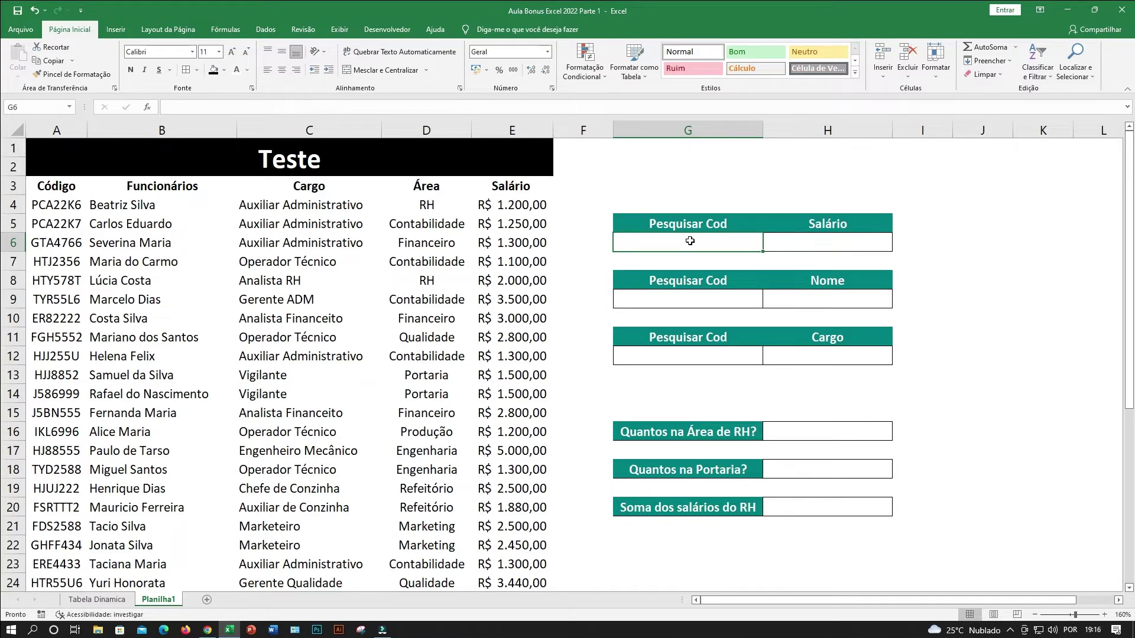
pyautogui.click(44, 206)
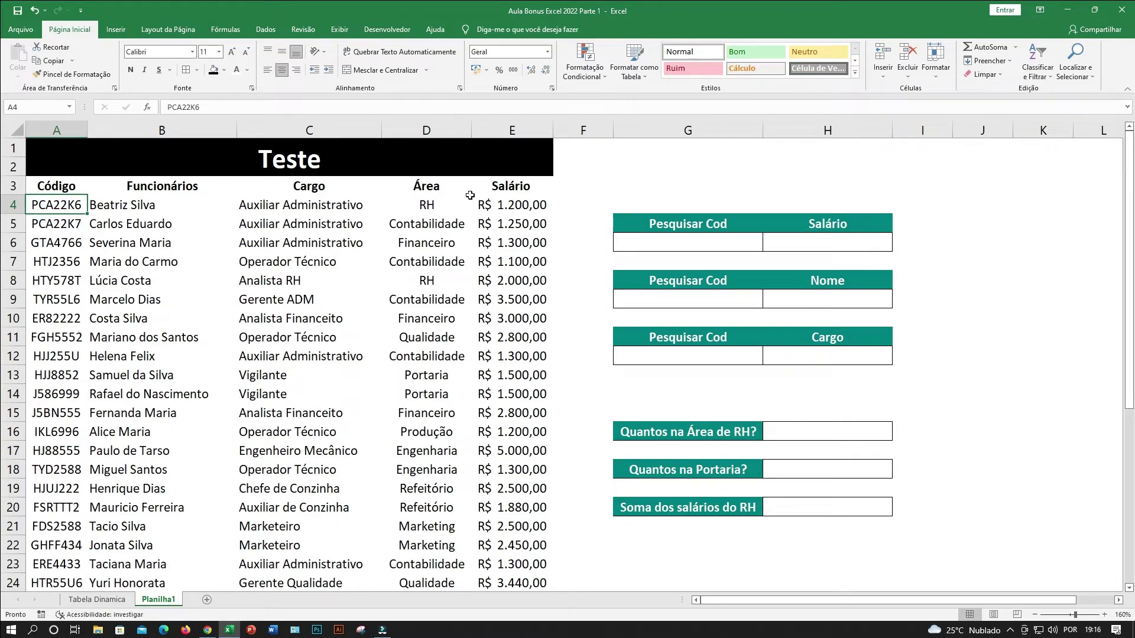
pyautogui.click(499, 204)
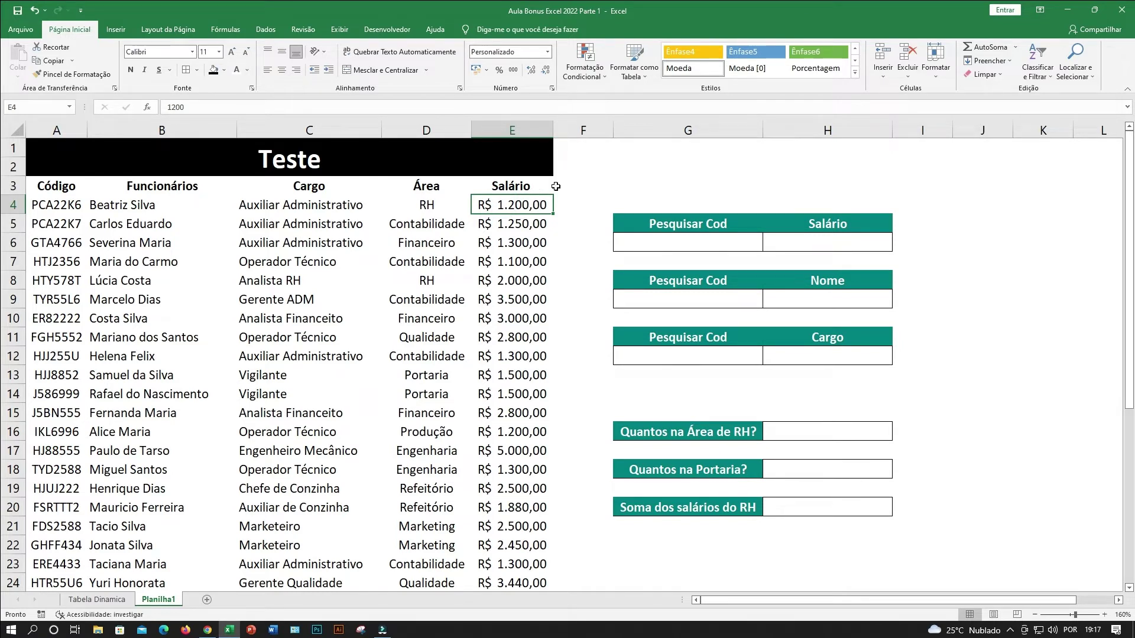
pyautogui.click(690, 243)
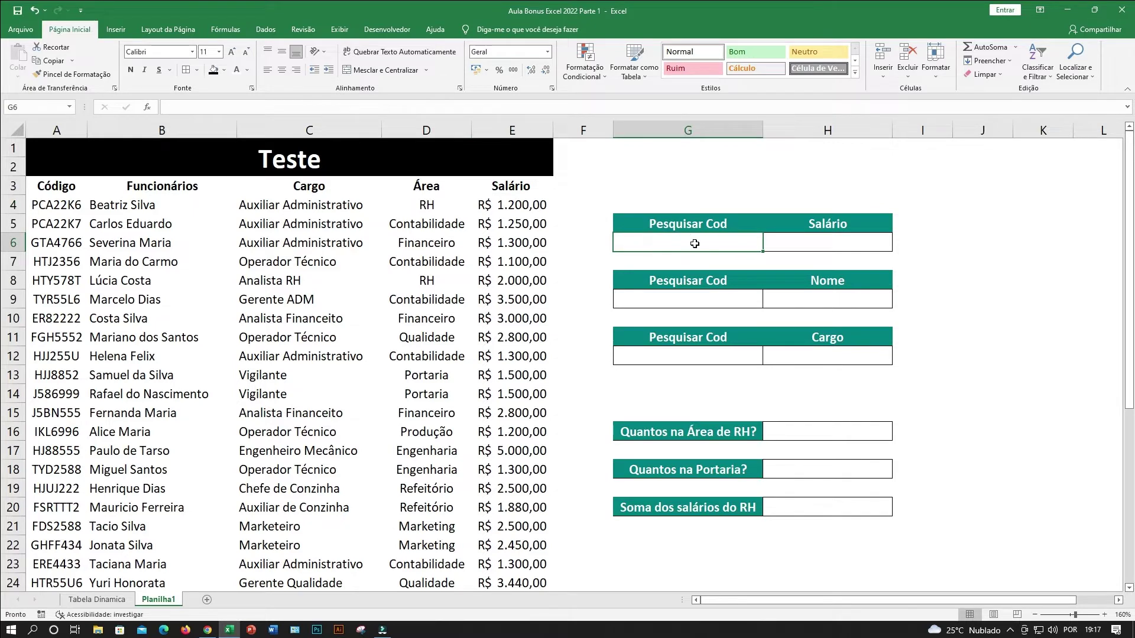
pyautogui.click(801, 243)
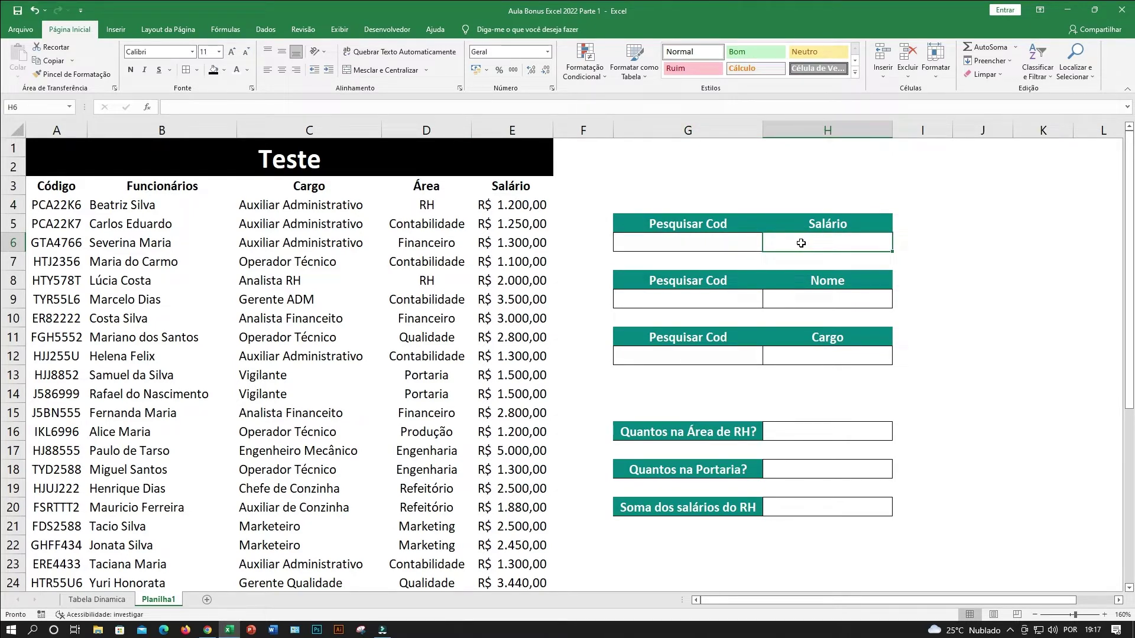
pyautogui.click(166, 207)
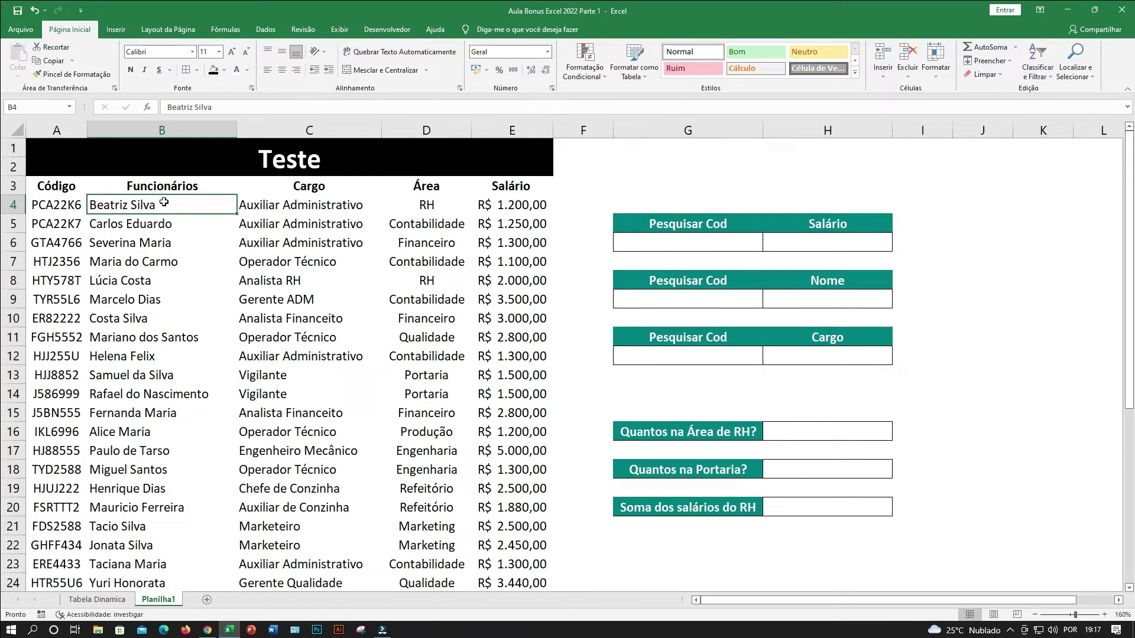
pyautogui.click(680, 241)
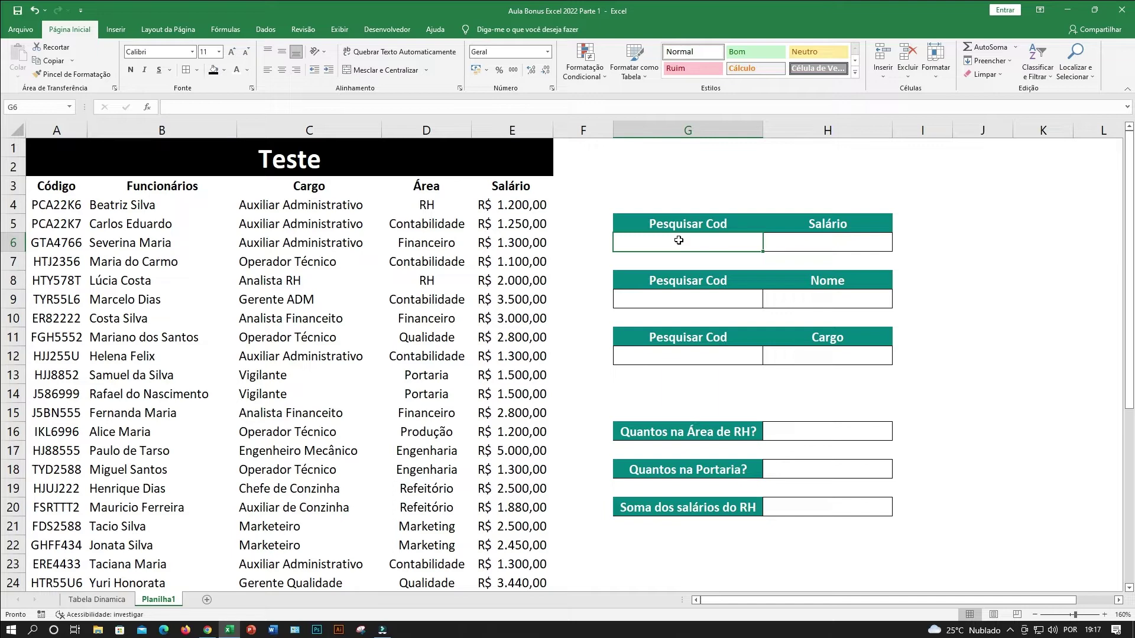
pyautogui.click(646, 188)
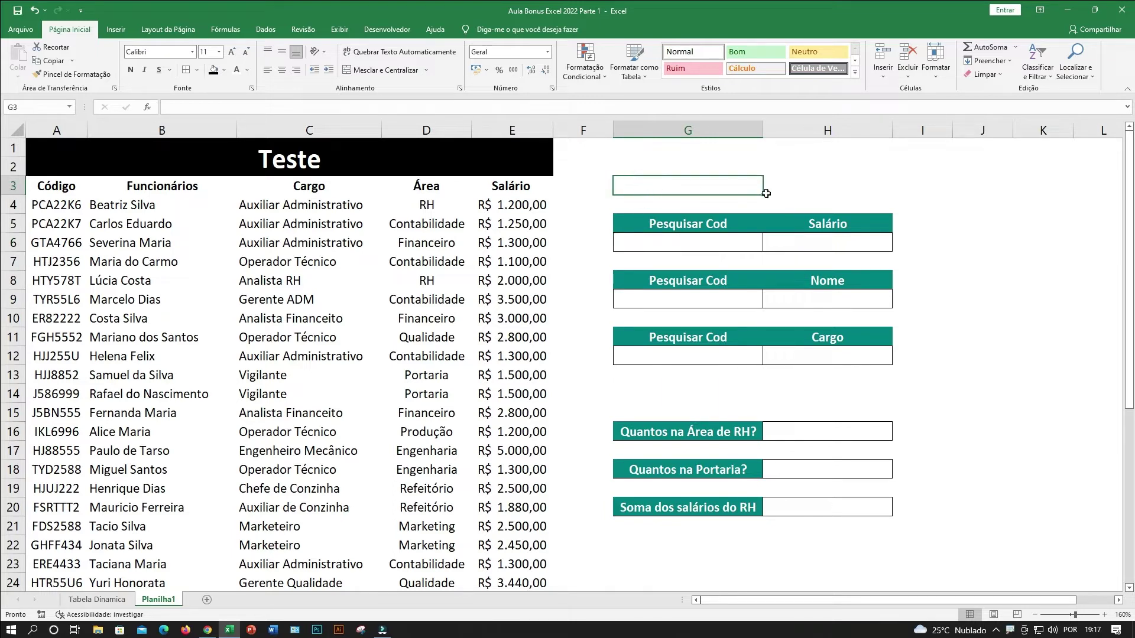
pyautogui.click(798, 186)
pyautogui.click(795, 243)
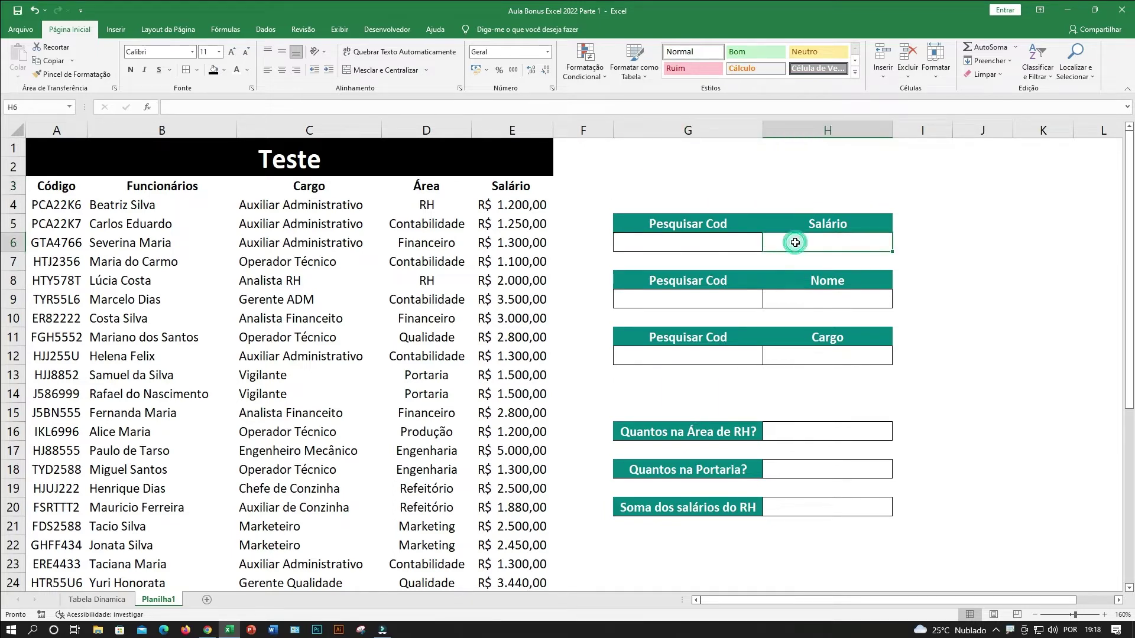
pyautogui.click(656, 245)
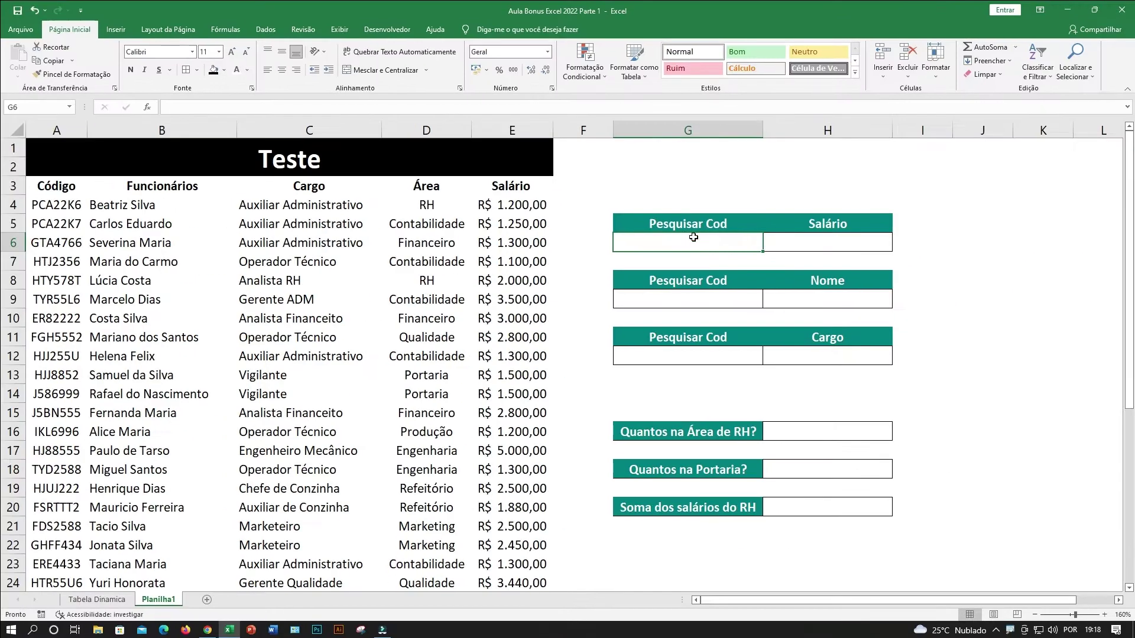
# Start a PROCV formula in cell H6, under the Salário lookup header
pyautogui.keyDown('ctrl'); pyautogui.scroll(3, 786, 240); pyautogui.keyUp('ctrl')
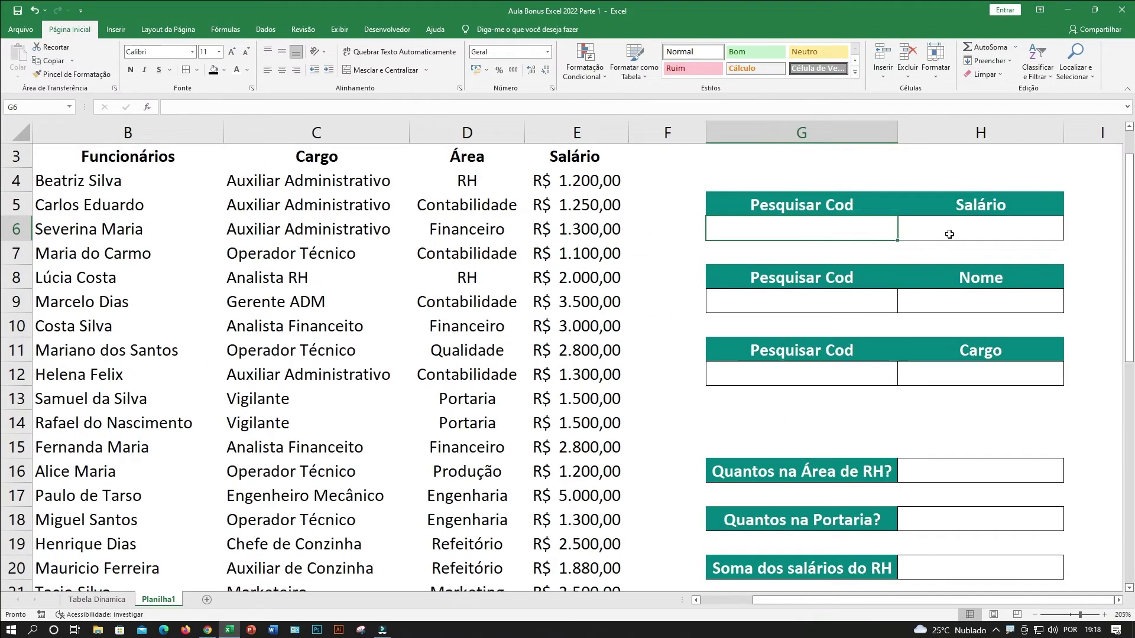
pyautogui.click(992, 227)
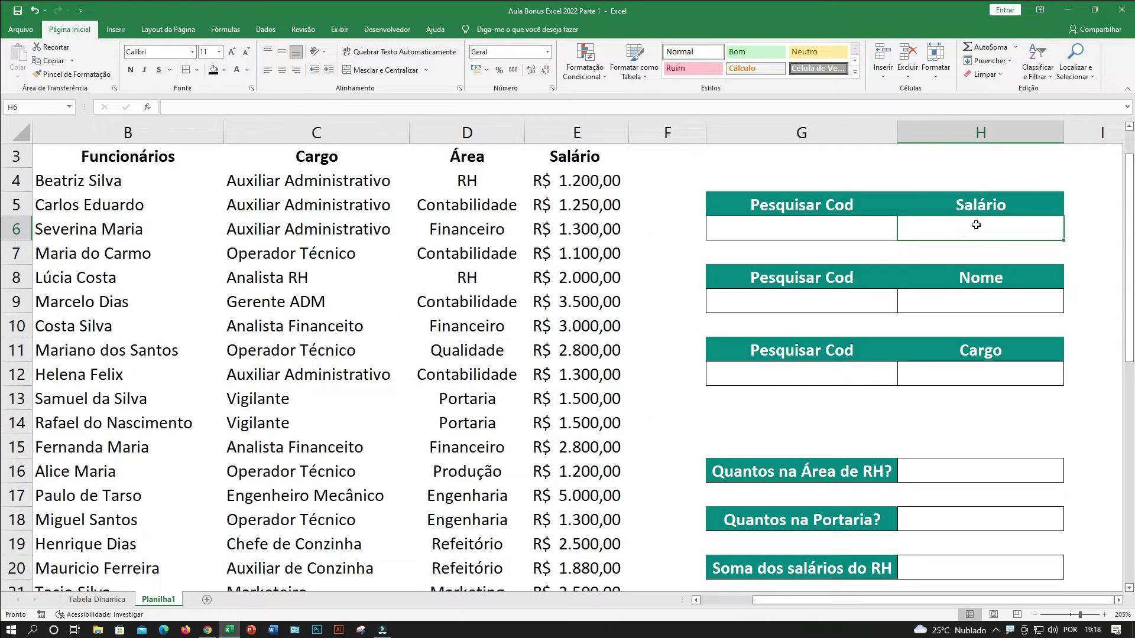
pyautogui.write('=proc')
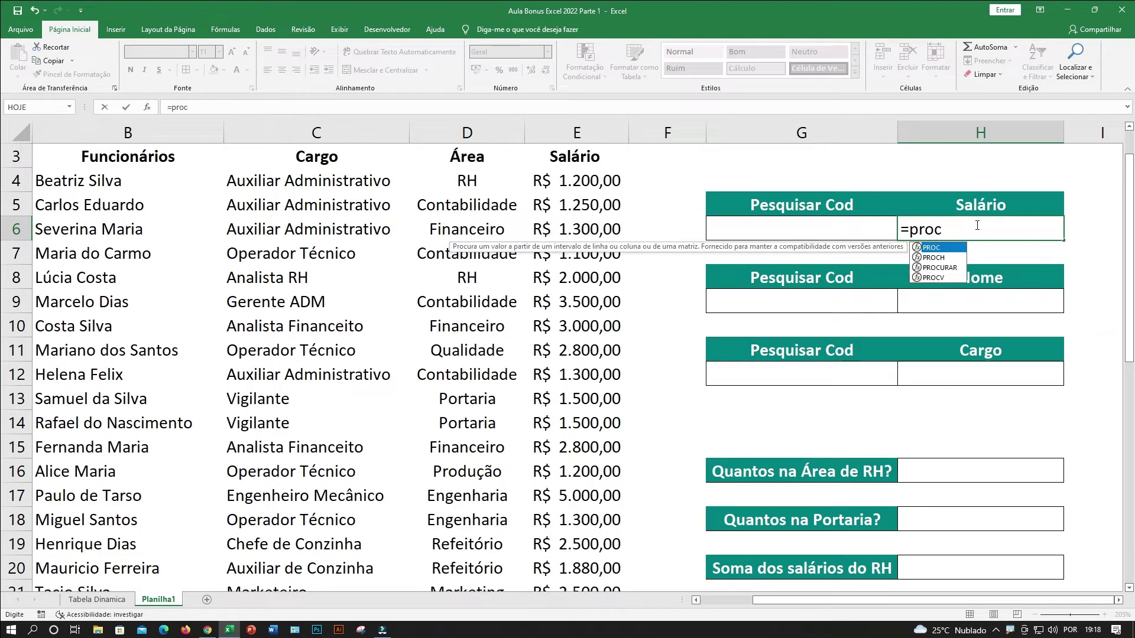
pyautogui.click(934, 258)
pyautogui.click(938, 268)
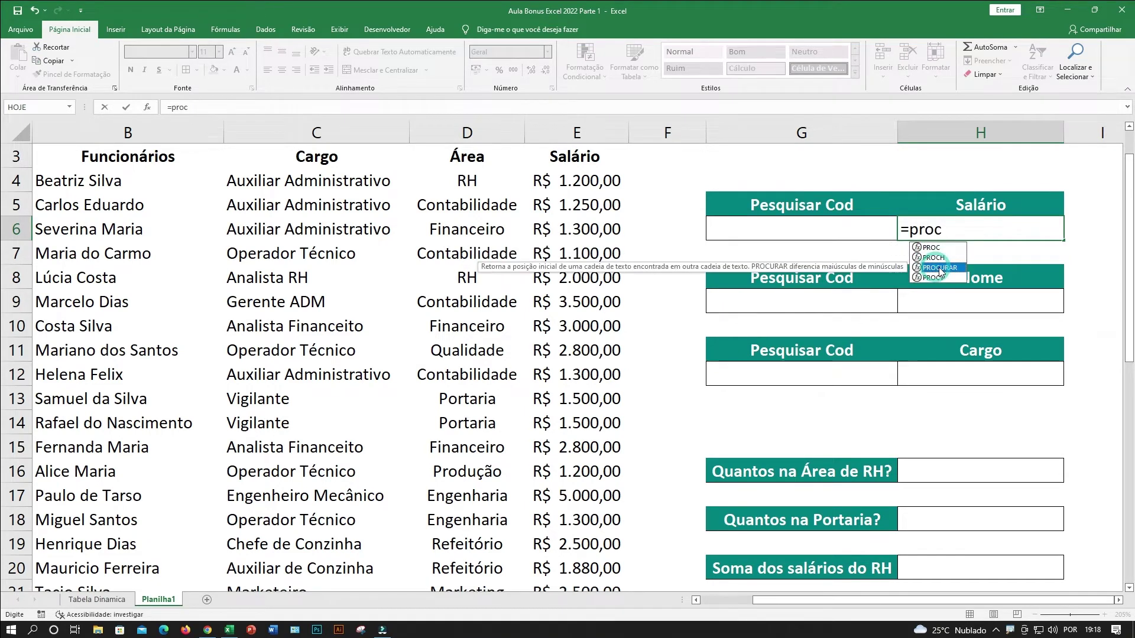
pyautogui.click(935, 278)
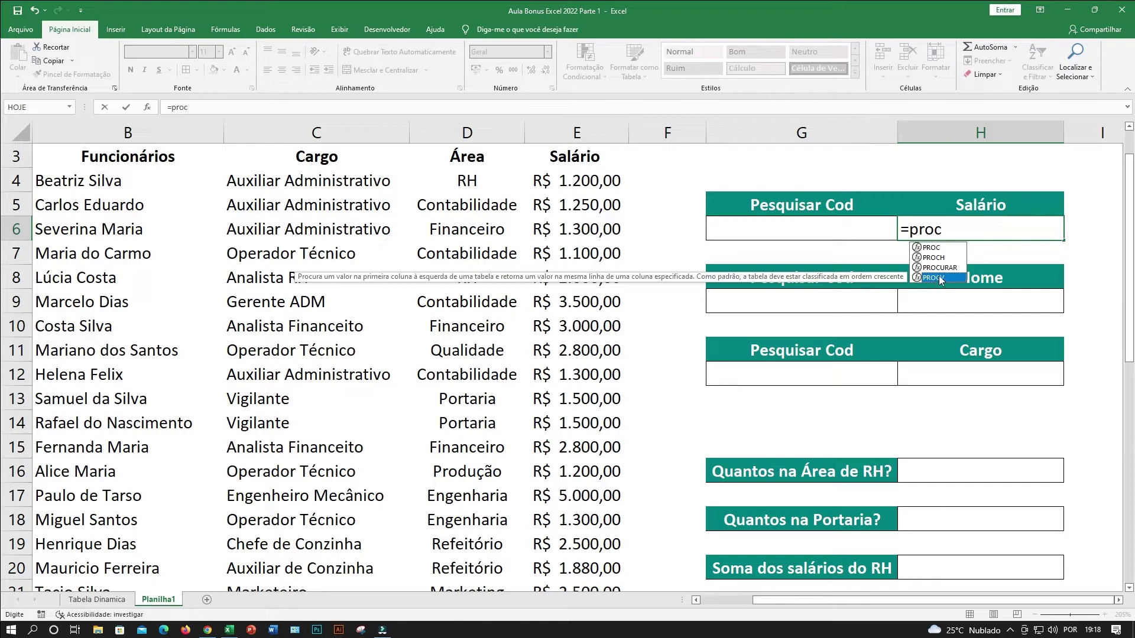
pyautogui.doubleClick(938, 276)
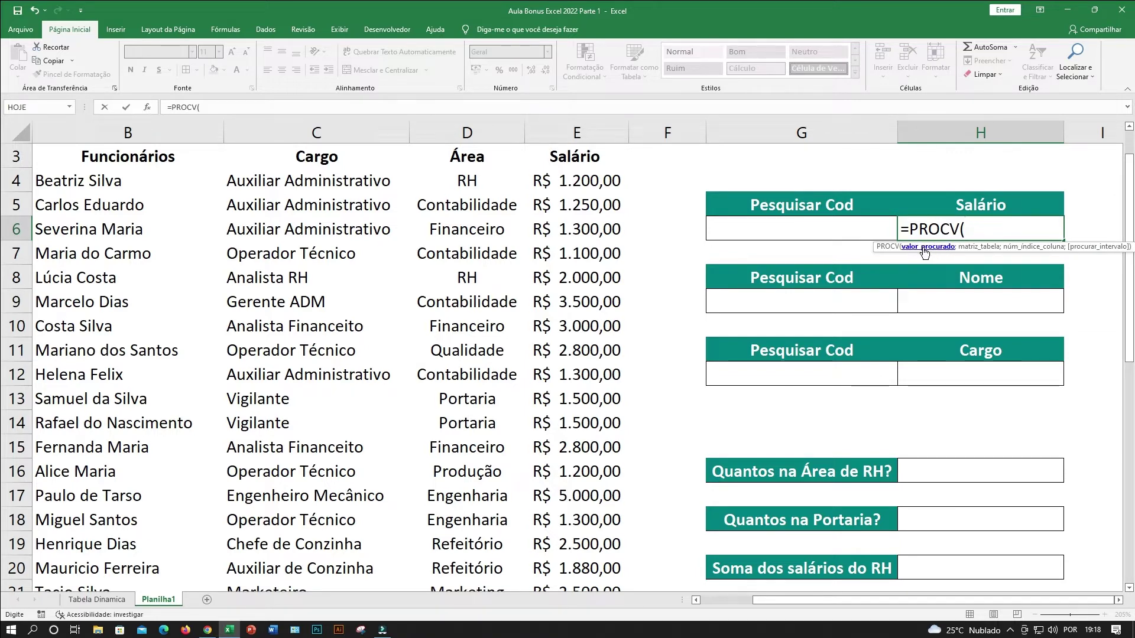
# Set G6, the cell under Pesquisar Cod, as the valor_procurado argument of the PROCV formula in H6
pyautogui.click(1119, 600)
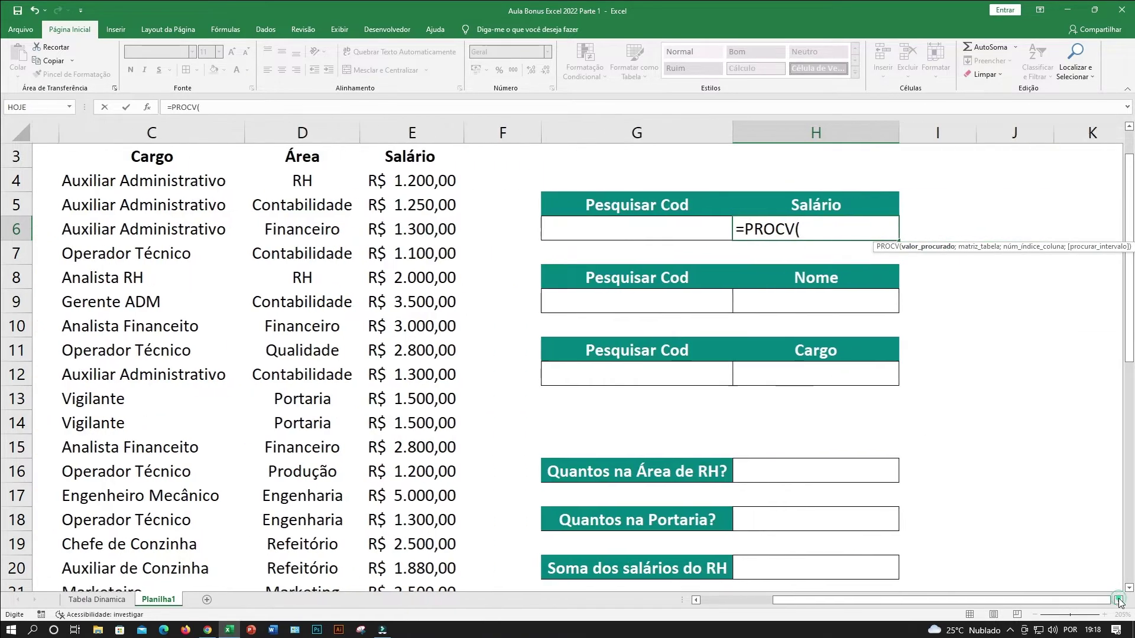
pyautogui.click(1119, 600)
pyautogui.click(1118, 600)
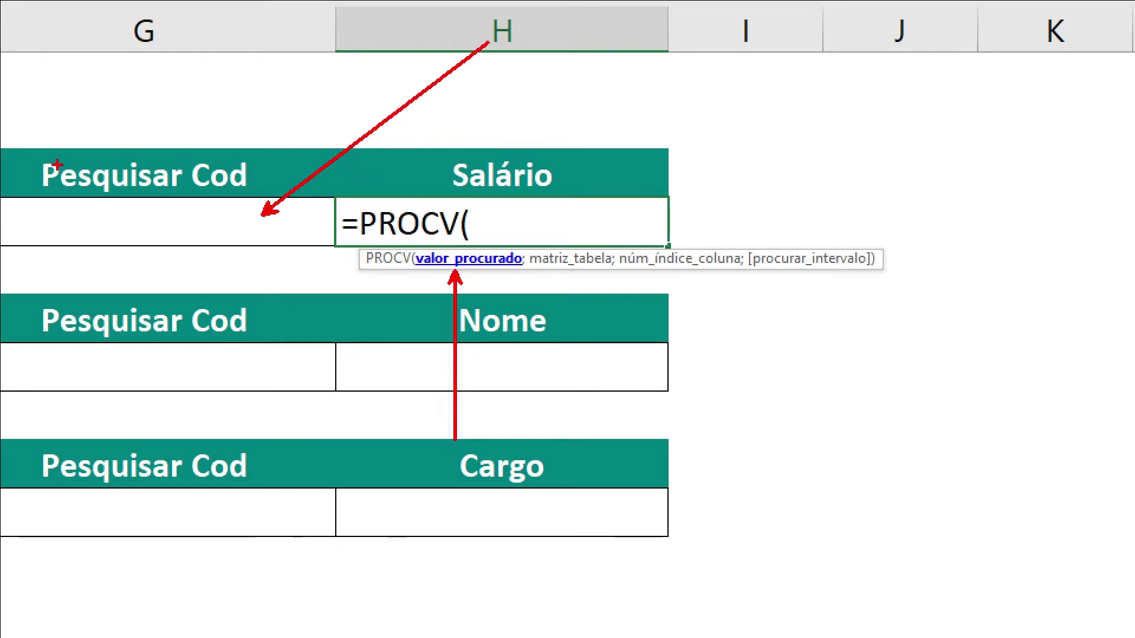
pyautogui.moveTo(30, 147)
pyautogui.mouseDown()
pyautogui.moveTo(190, 148)
pyautogui.moveTo(270, 209)
pyautogui.mouseUp()
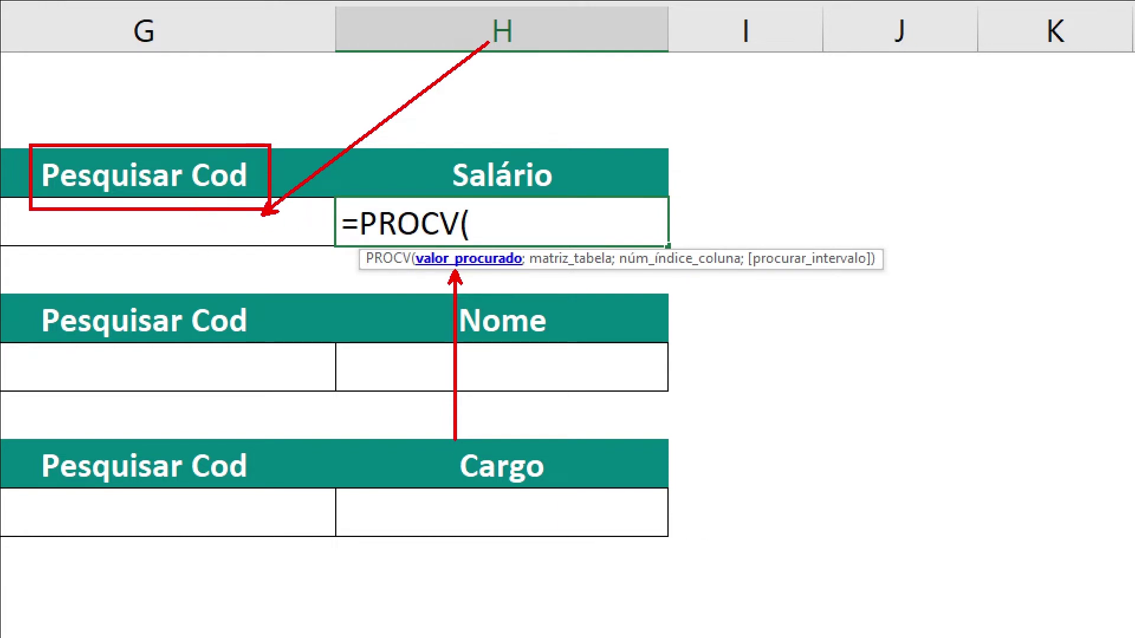
pyautogui.moveTo(433, 278)
pyautogui.mouseDown()
pyautogui.moveTo(164, 241)
pyautogui.moveTo(108, 245)
pyautogui.mouseUp()
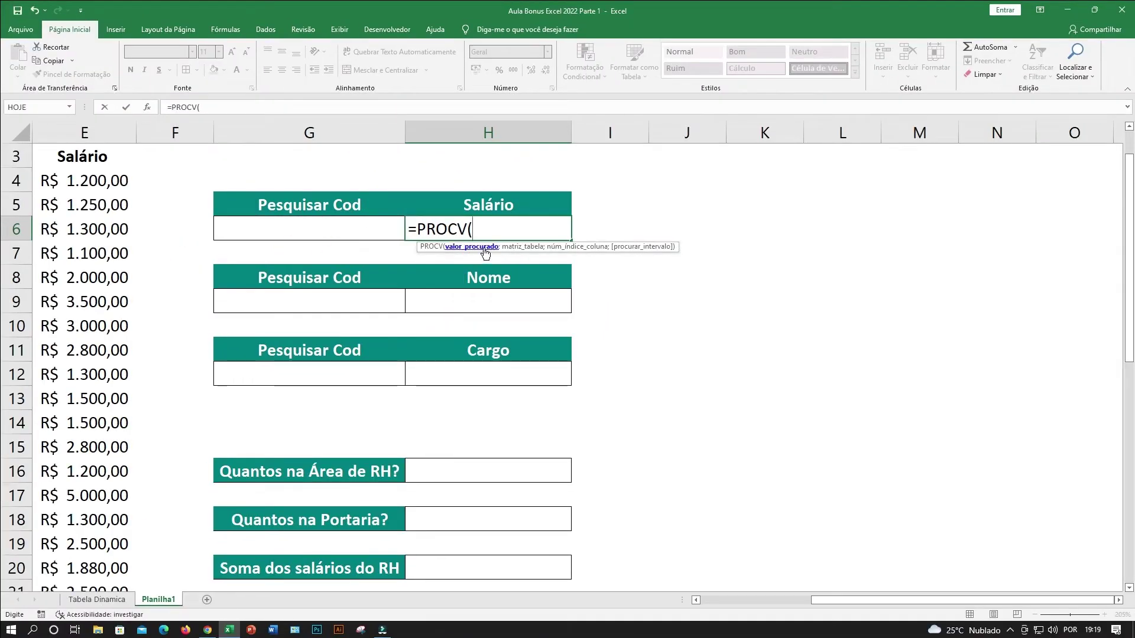
pyautogui.click(349, 232)
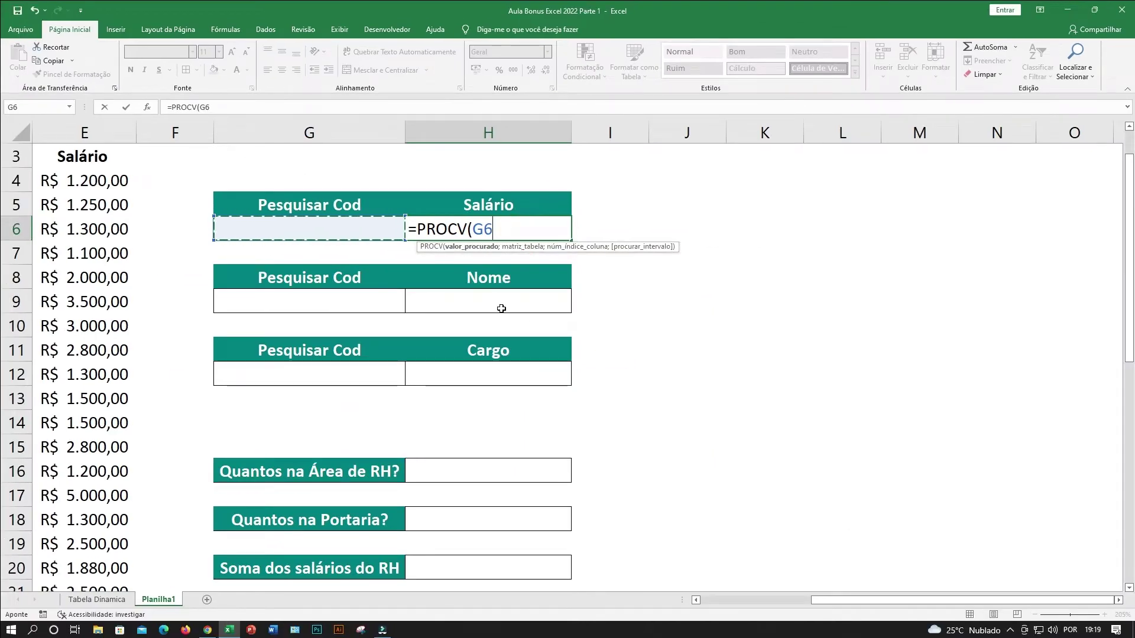
# Set the employee table range A3:E39, headers included, as the matriz_tabela argument of the PROCV formula in H6
pyautogui.write(';')
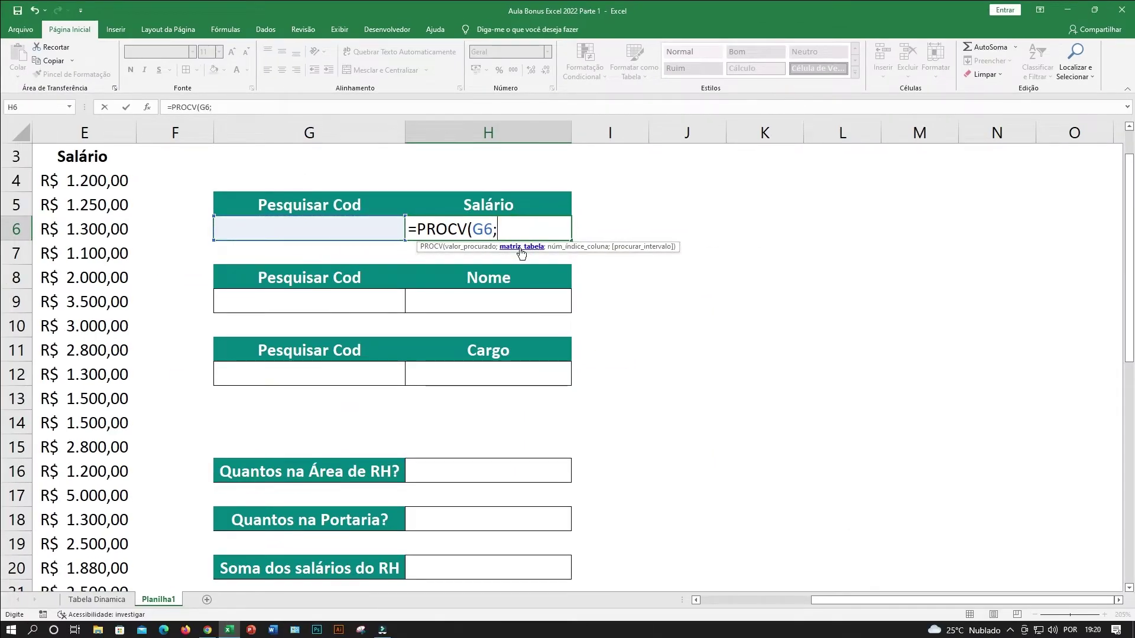
pyautogui.click(696, 600)
pyautogui.click(697, 600)
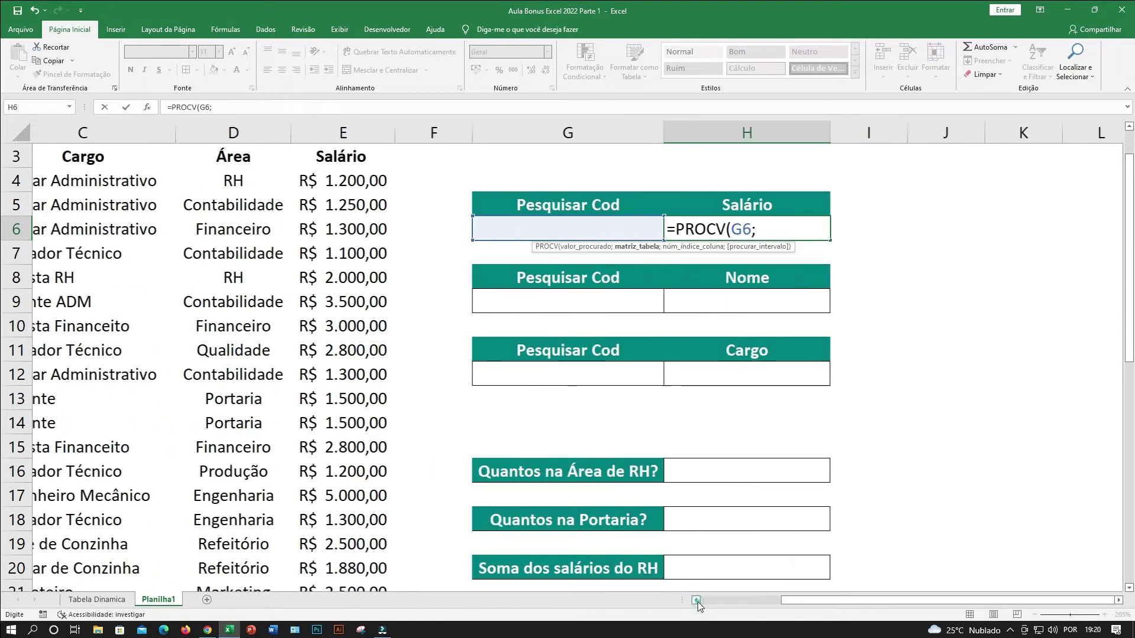
pyautogui.click(696, 601)
pyautogui.click(697, 600)
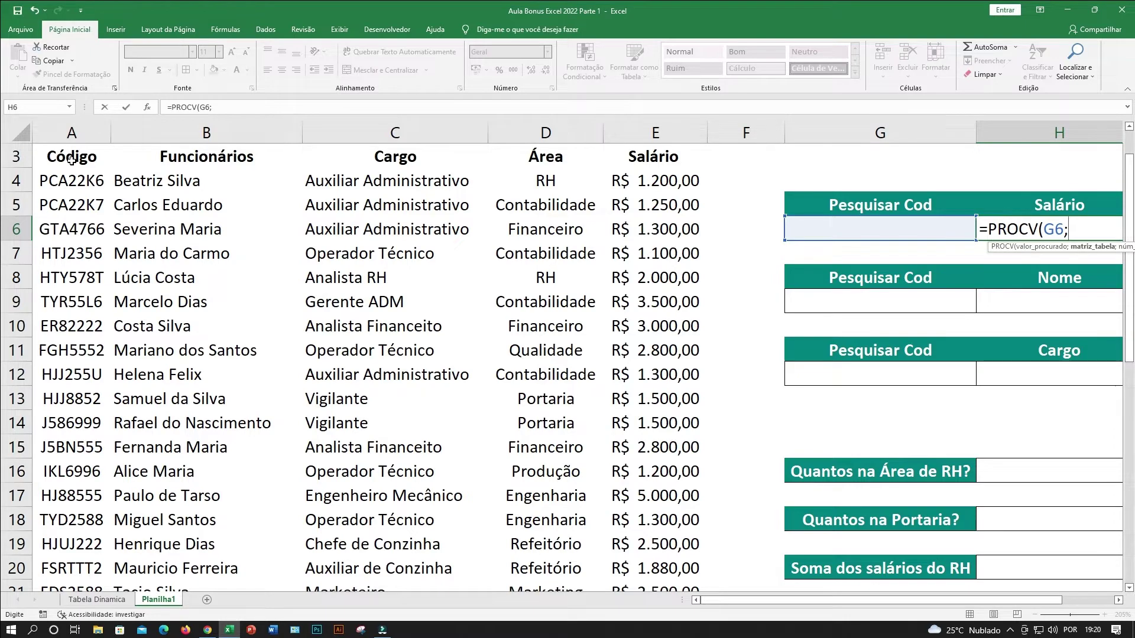
pyautogui.moveTo(71, 158); pyautogui.dragTo(639, 583)
pyautogui.scroll(7, 42, 261)
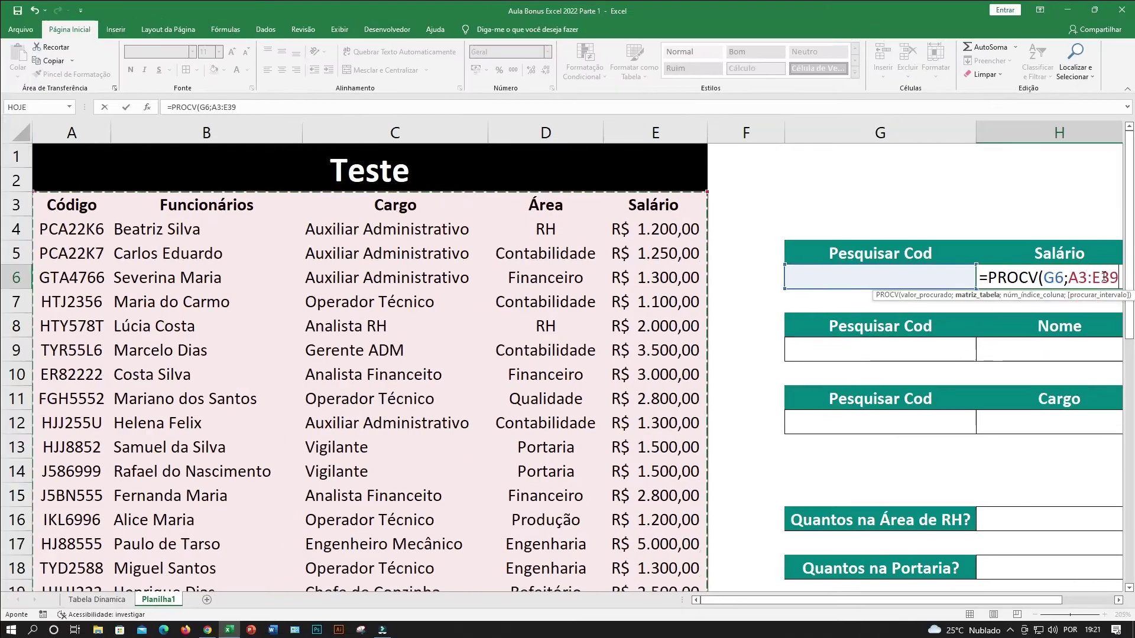
# Complete the PROCV formula in H6 with column index 5 and 0 for an exact match
pyautogui.write(';5')
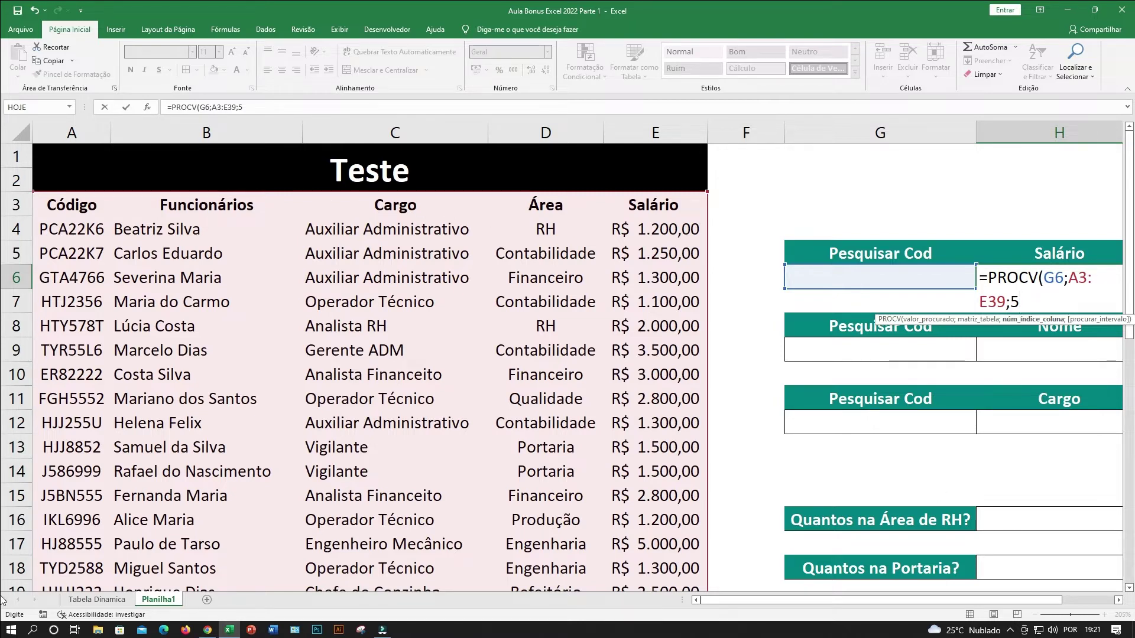
pyautogui.click(1119, 600)
pyautogui.click(1119, 601)
pyautogui.click(1119, 600)
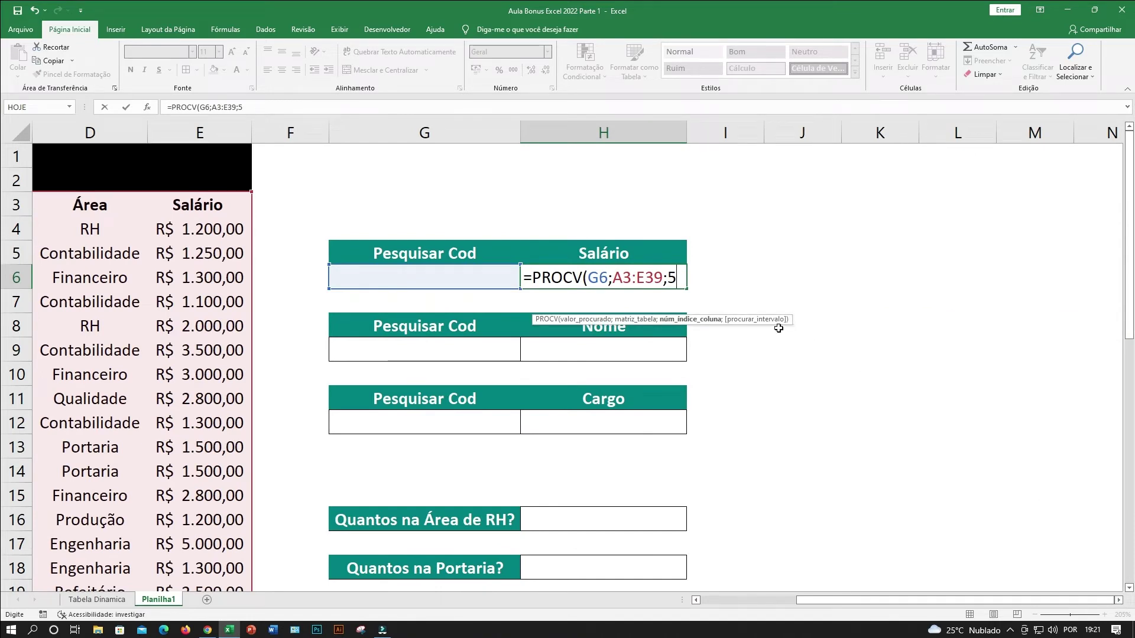
pyautogui.write(';')
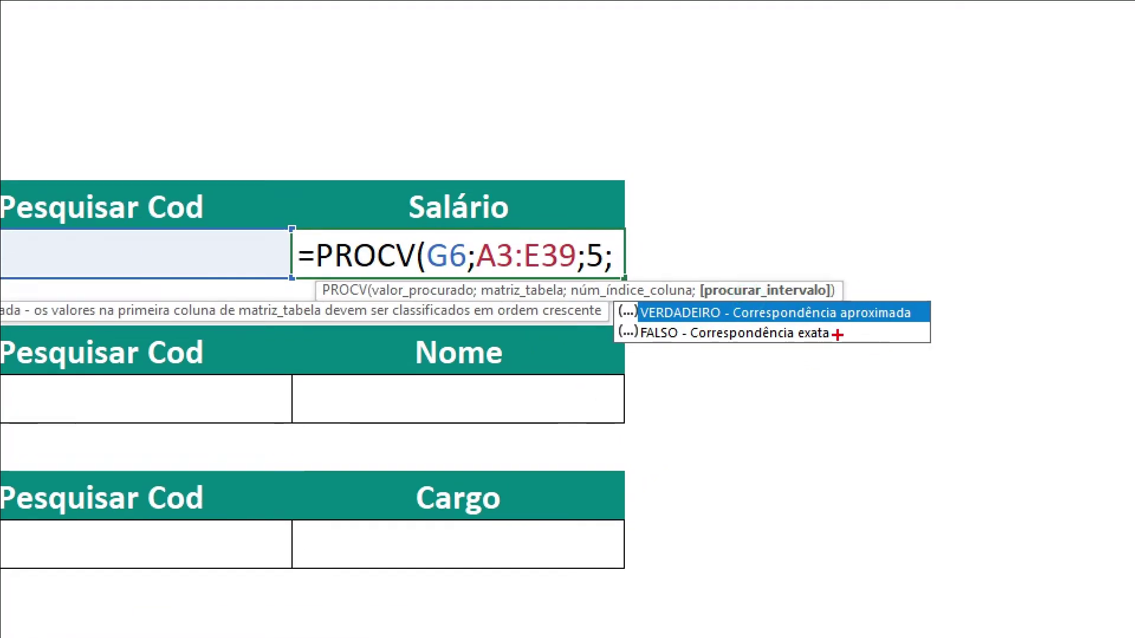
pyautogui.moveTo(840, 337); pyautogui.dragTo(1048, 410)
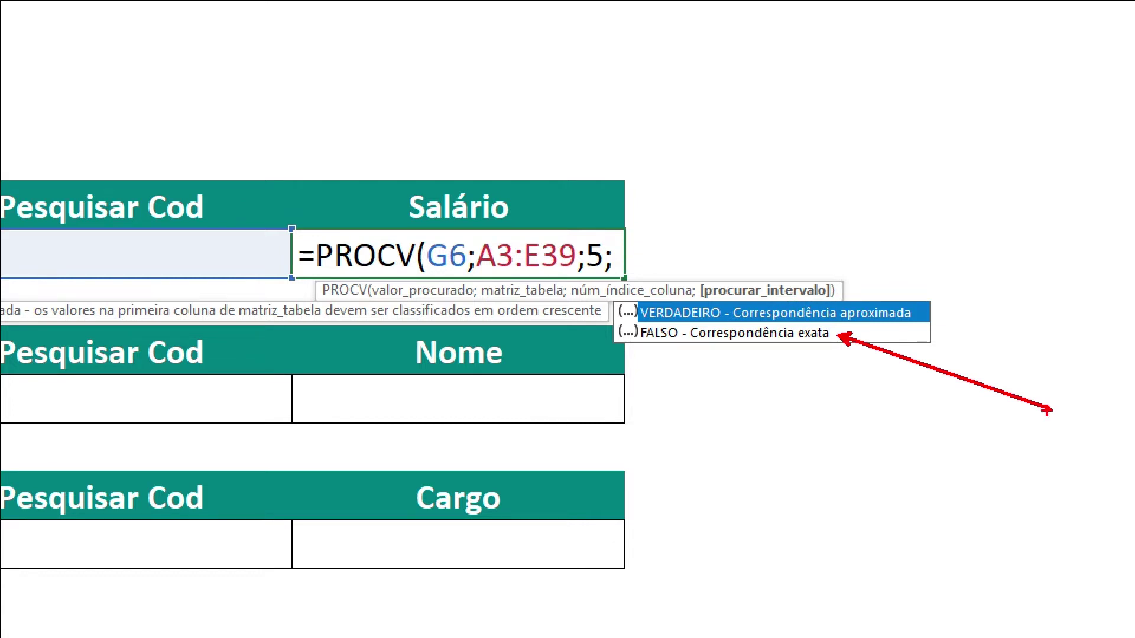
pyautogui.moveTo(444, 240); pyautogui.dragTo(642, 36)
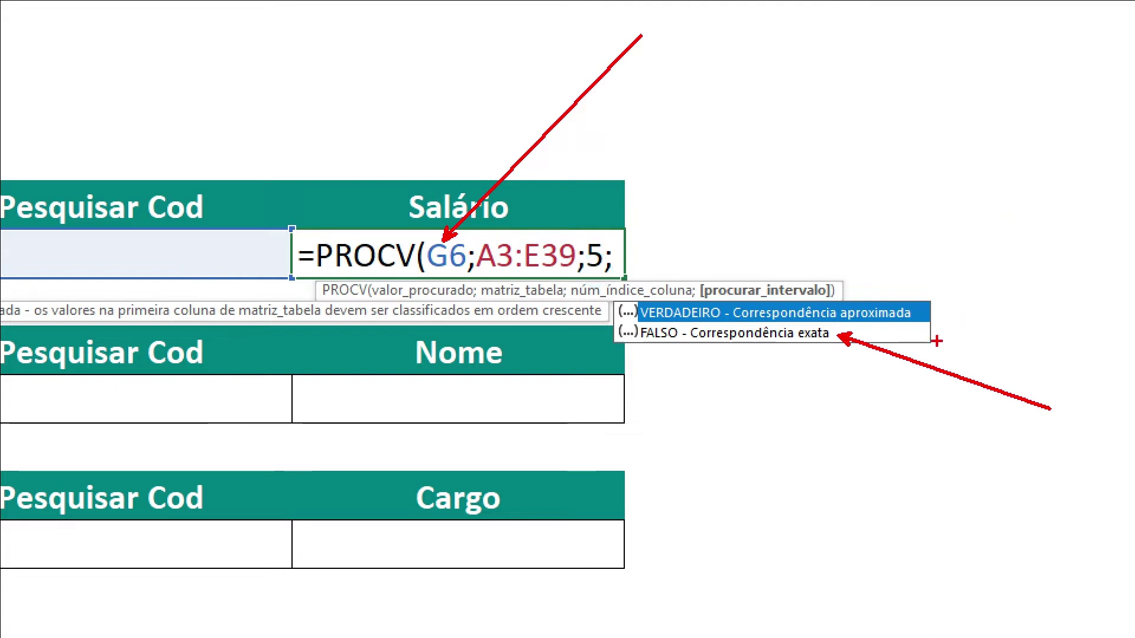
pyautogui.moveTo(922, 313); pyautogui.dragTo(996, 308)
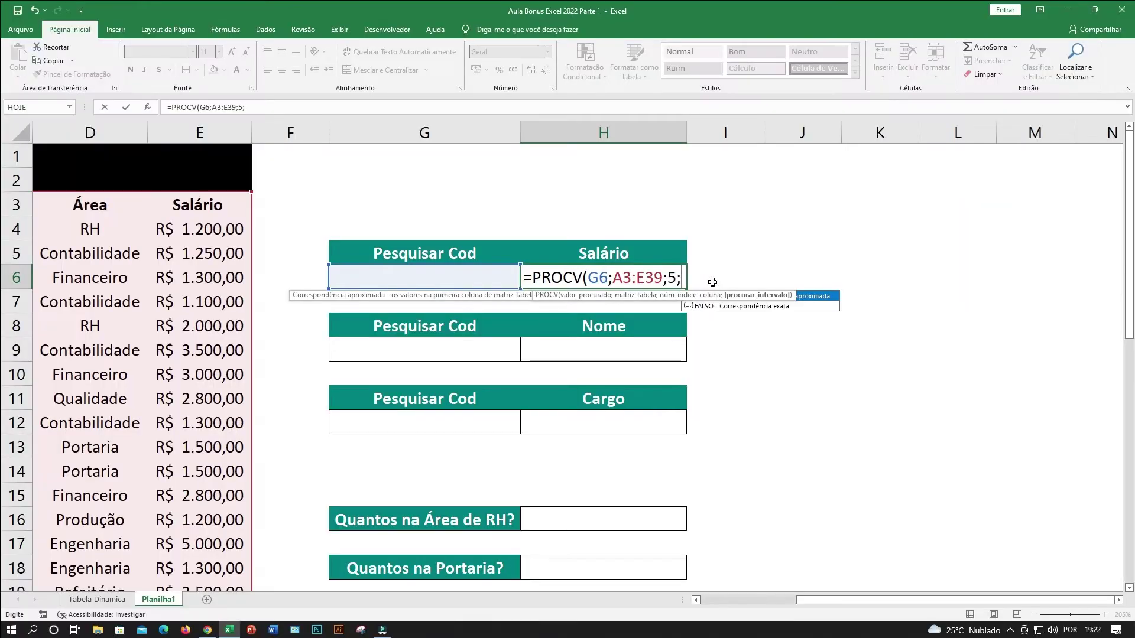
pyautogui.write('0')
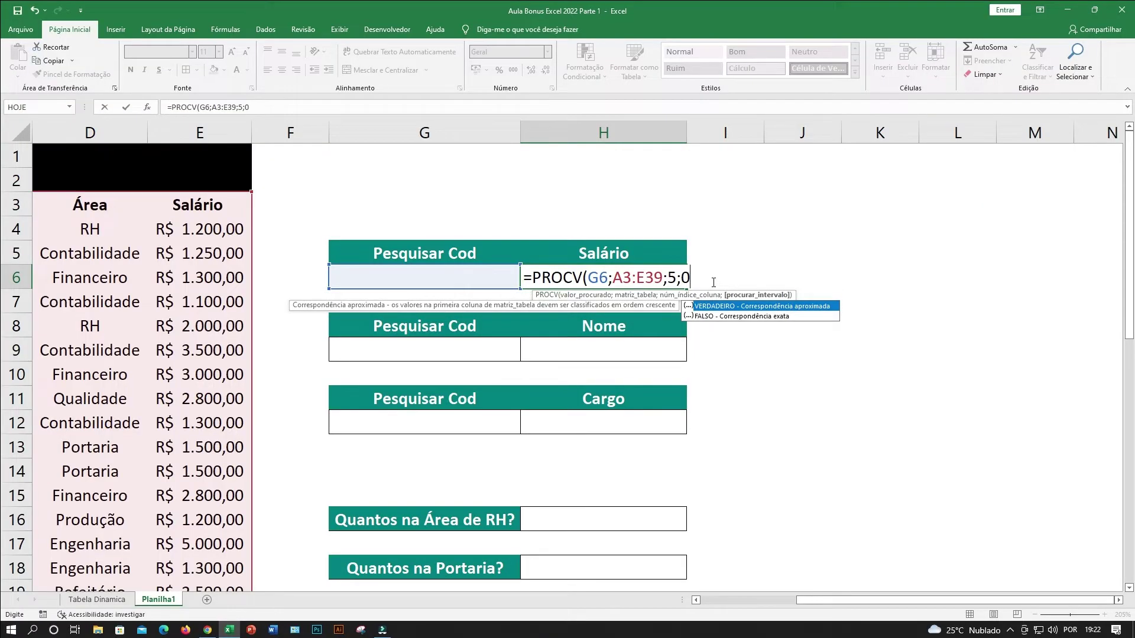
pyautogui.write(')')
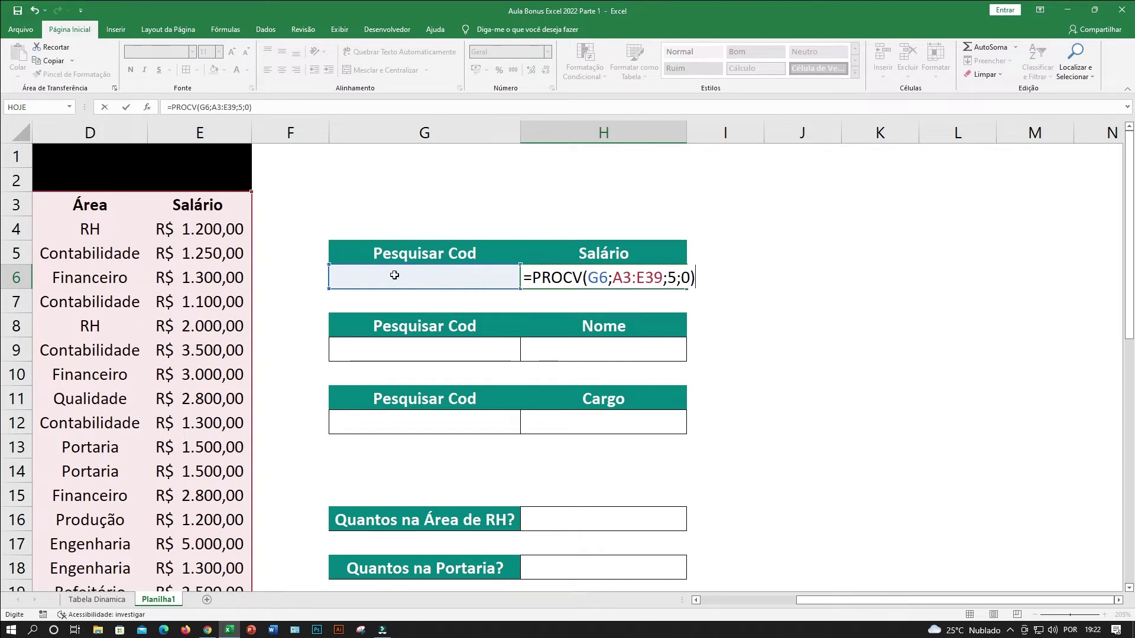
pyautogui.press('Return')
# Test the salary lookup by entering the first employee's code from A4 in cell G6
pyautogui.click(559, 271)
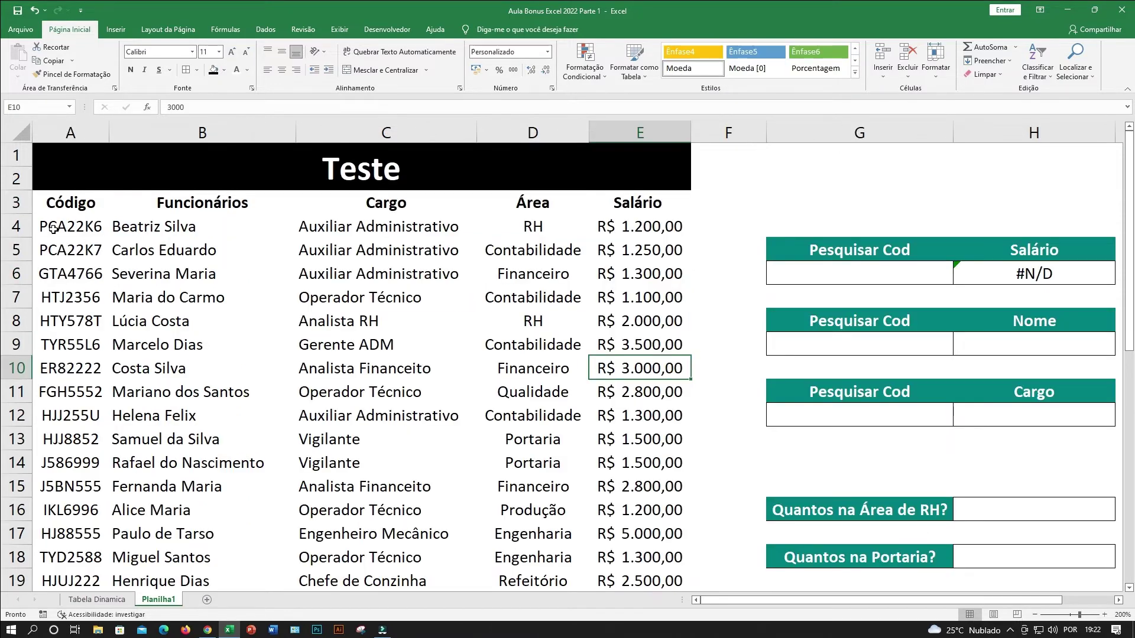
pyautogui.click(53, 229)
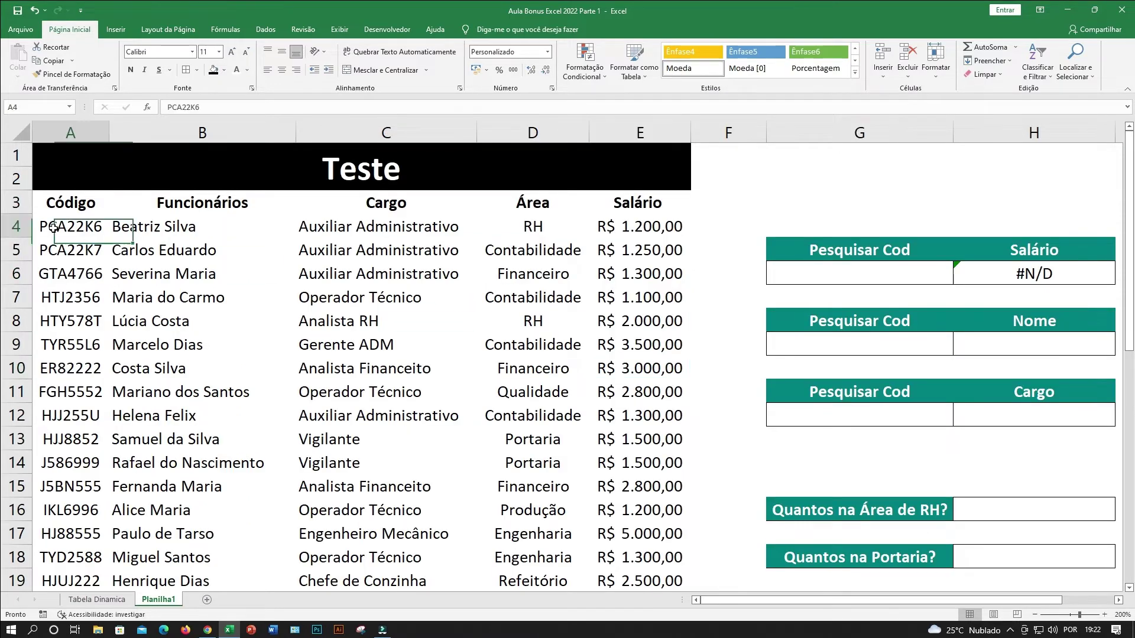
pyautogui.click(880, 276)
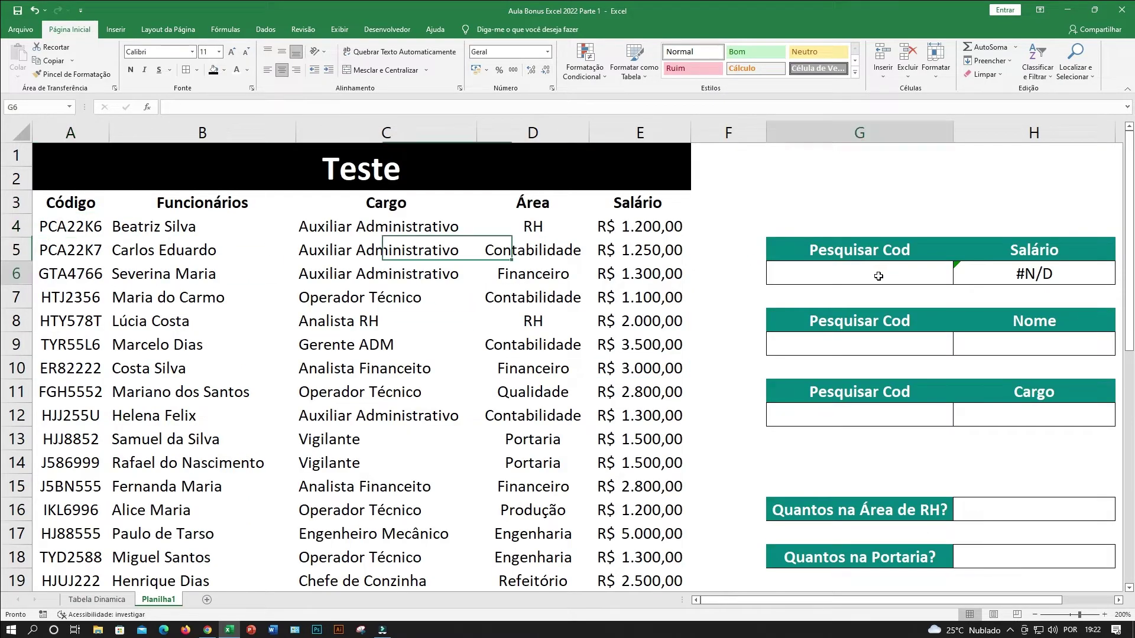
pyautogui.write('p')
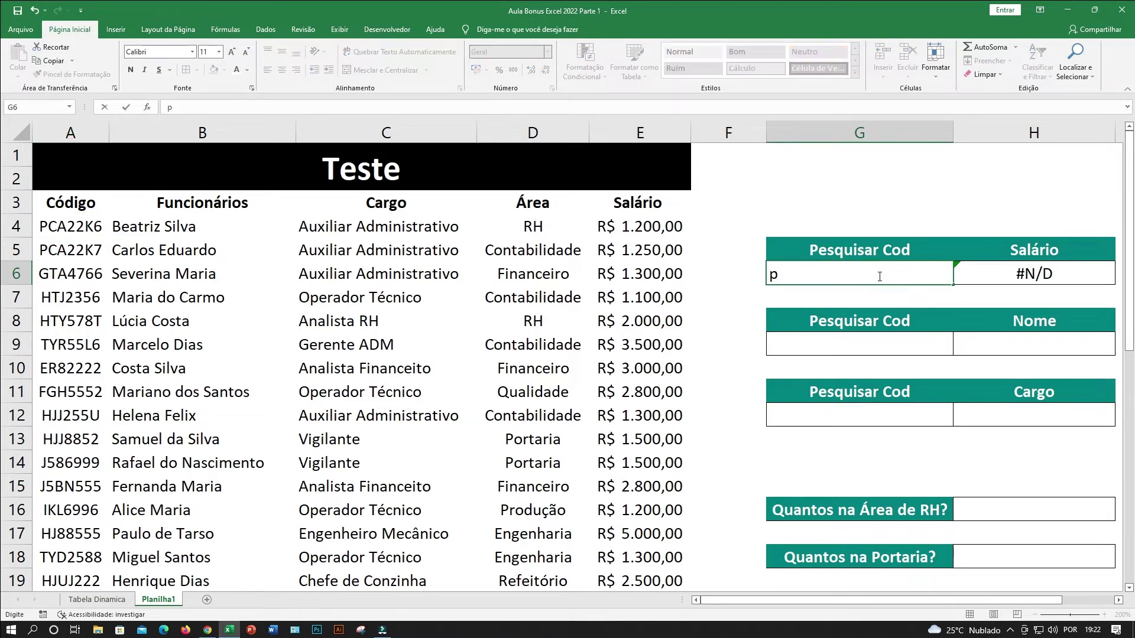
pyautogui.write('ca22k6')
pyautogui.press('Return')
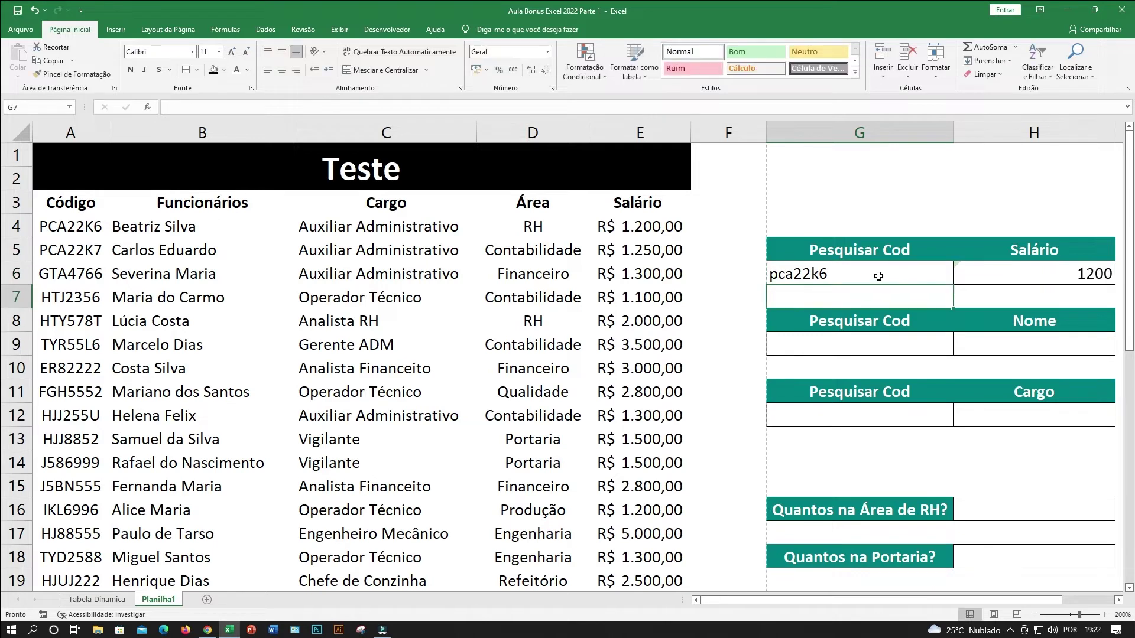
pyautogui.click(1030, 269)
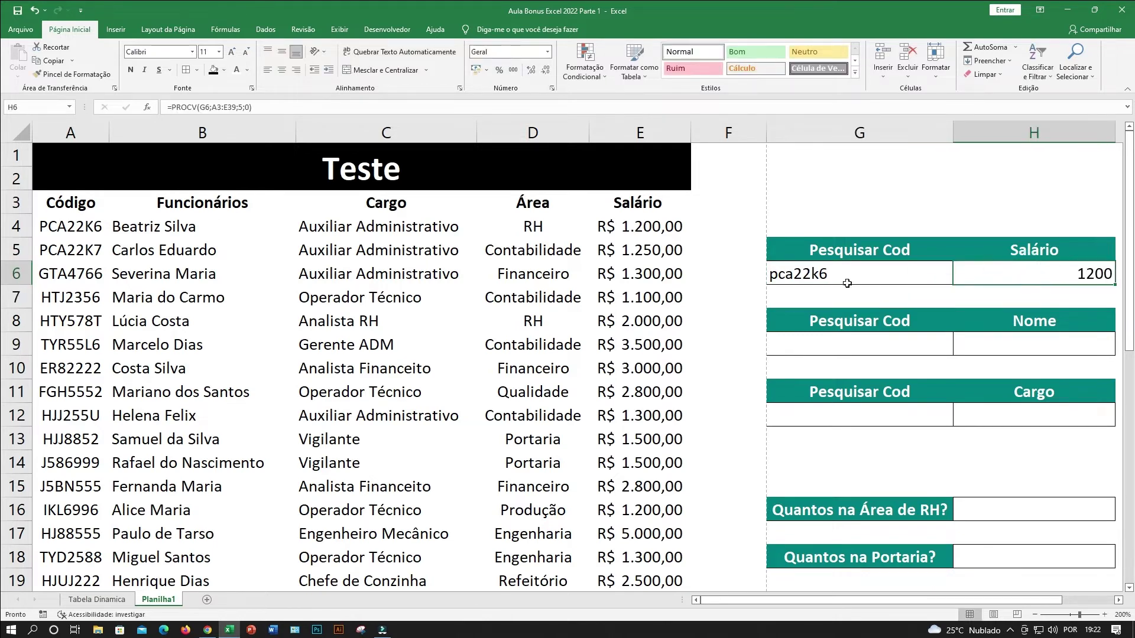
# Replace the code in G6 with the one from A9 and check the Salário lookup cell H6
pyautogui.click(66, 347)
pyautogui.click(173, 346)
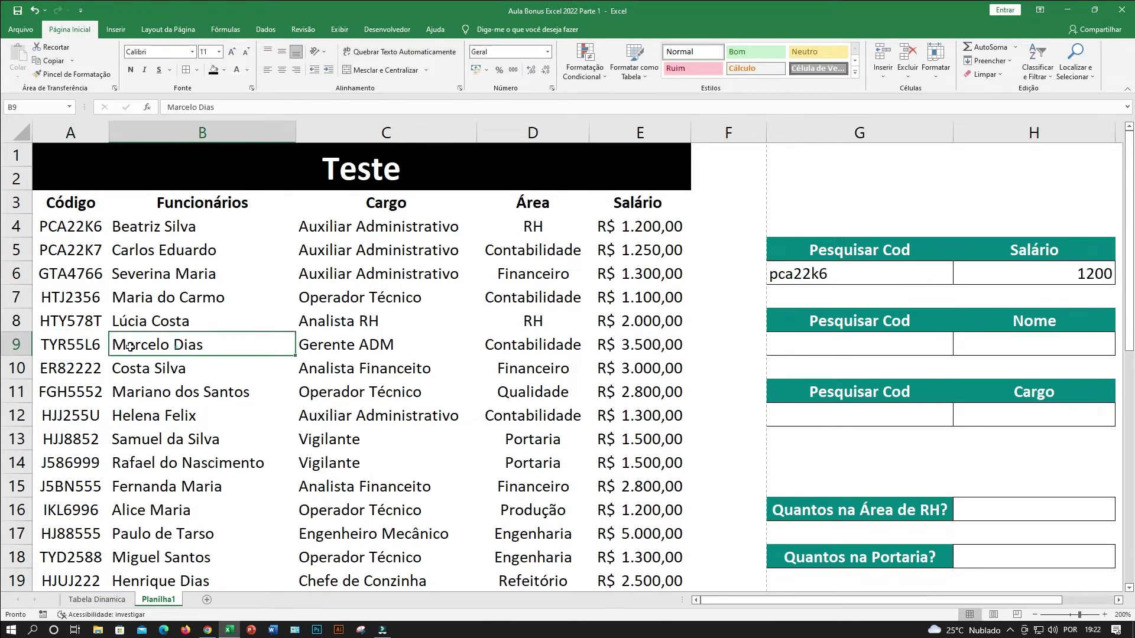
pyautogui.click(71, 346)
pyautogui.click(804, 278)
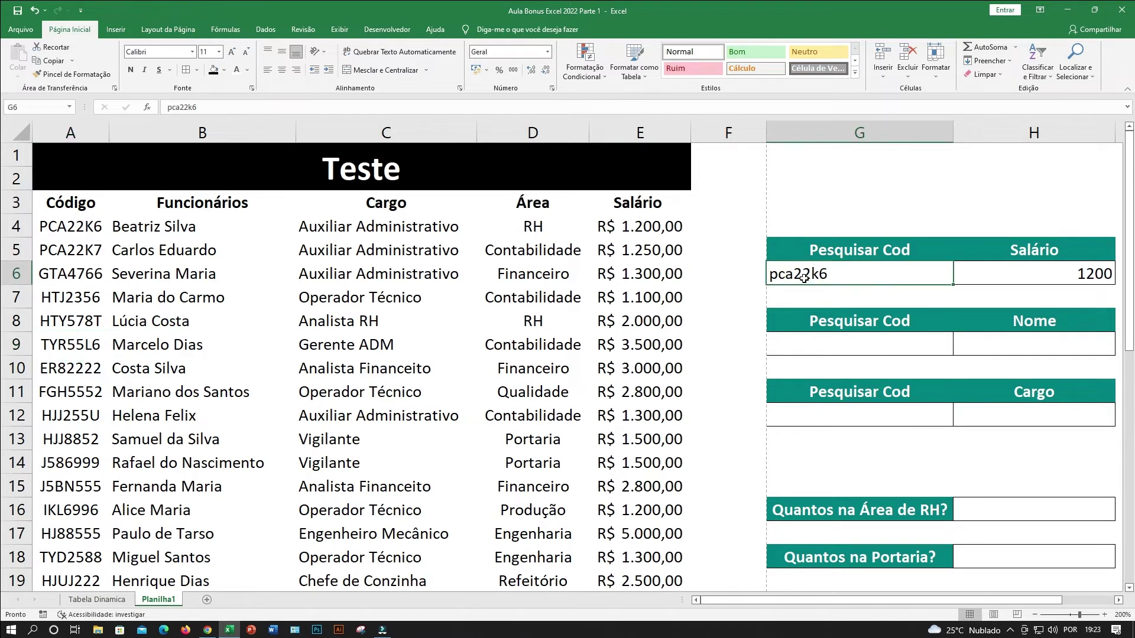
pyautogui.write('ty')
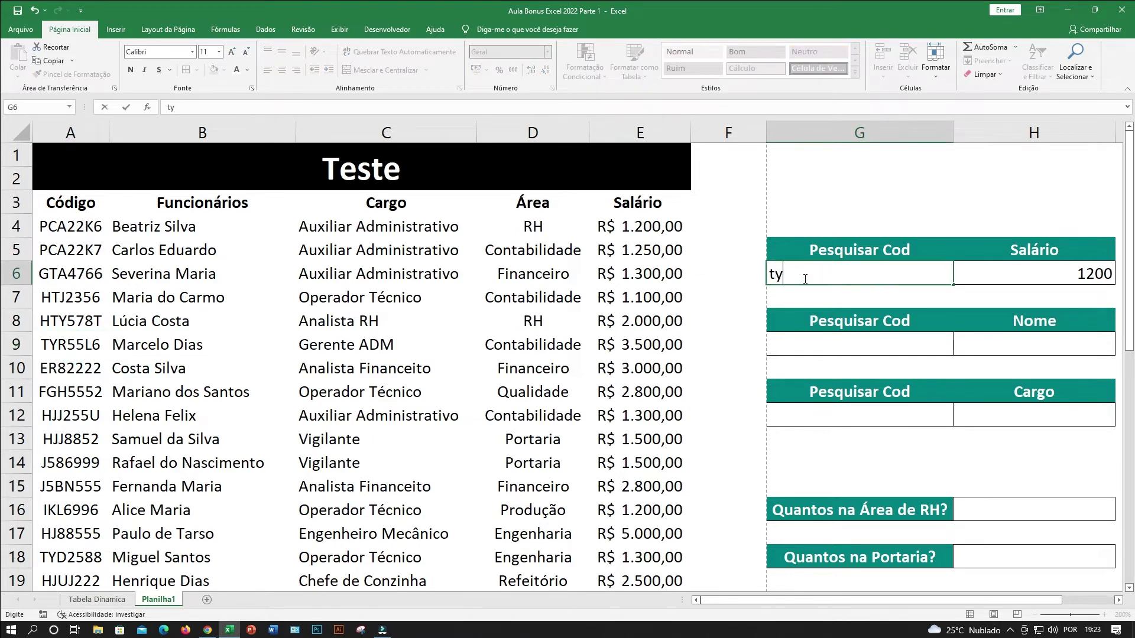
pyautogui.write('r55l6')
pyautogui.press('Return')
pyautogui.click(1072, 273)
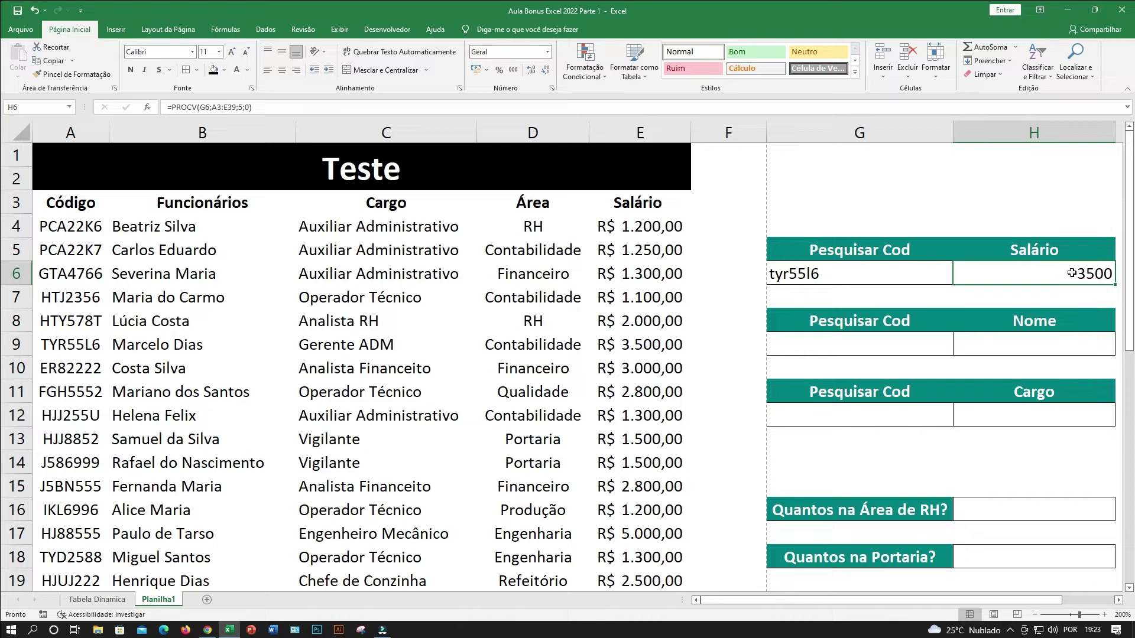
# Examine the entries in the Código column against the three Pesquisar Cod cells G6, G9 and G12
pyautogui.click(920, 275)
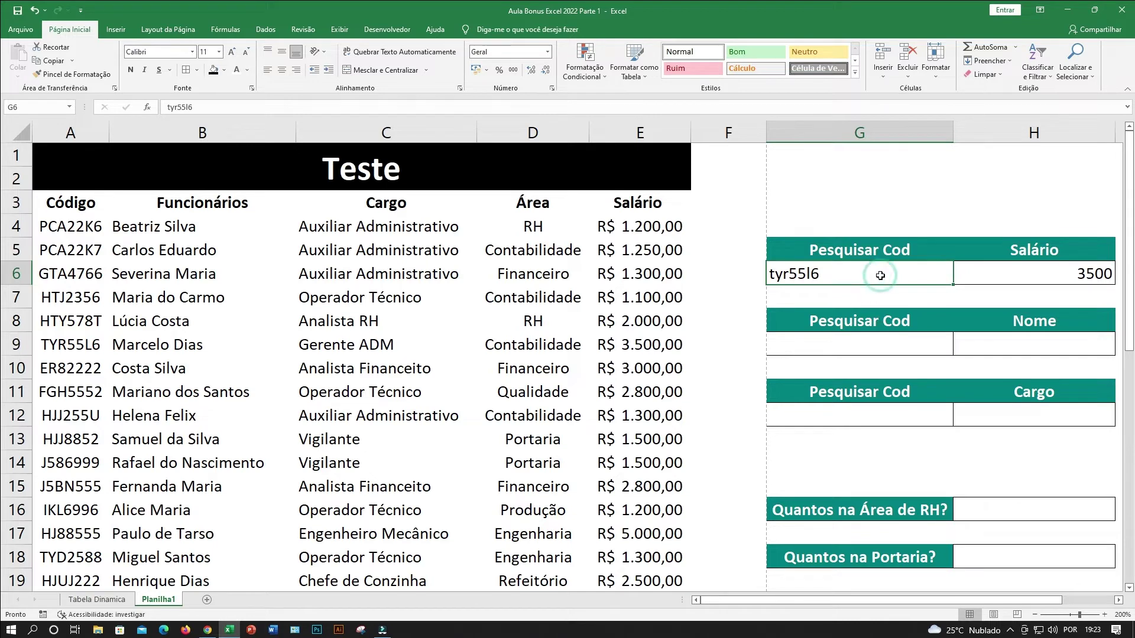
pyautogui.click(84, 273)
pyautogui.click(70, 321)
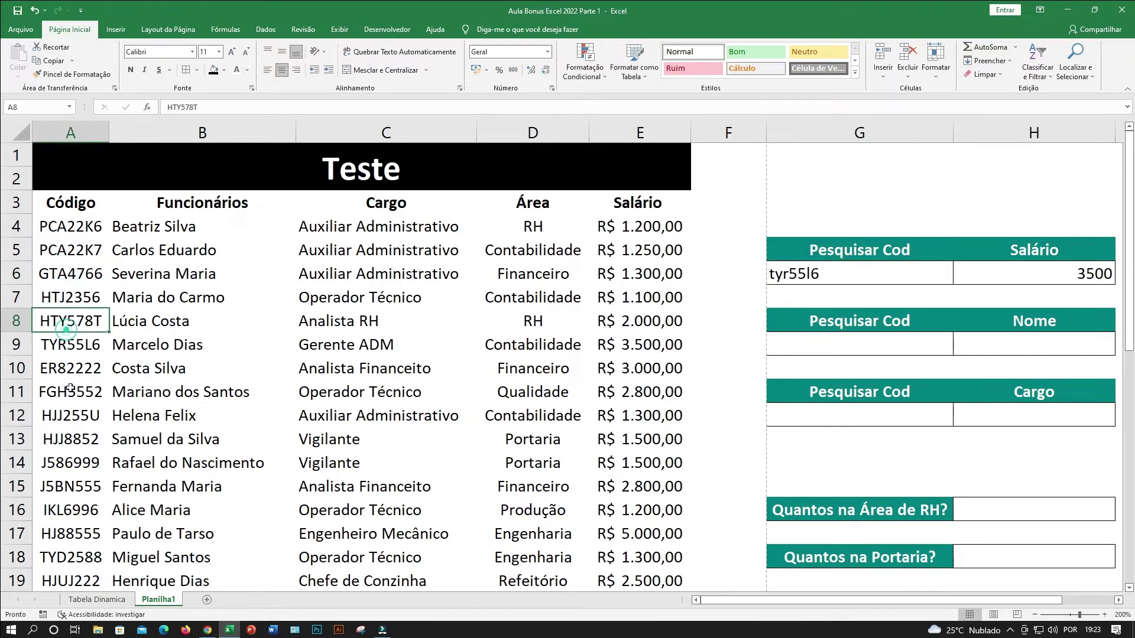
pyautogui.click(70, 416)
pyautogui.click(71, 487)
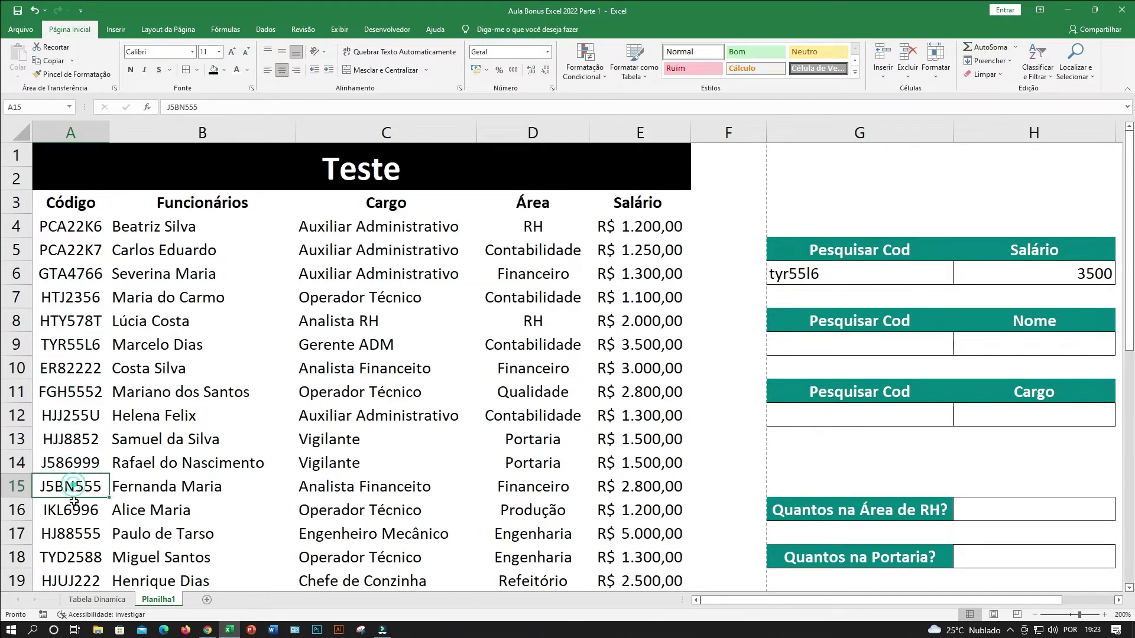
pyautogui.click(68, 204)
pyautogui.click(64, 302)
pyautogui.click(70, 416)
pyautogui.click(78, 455)
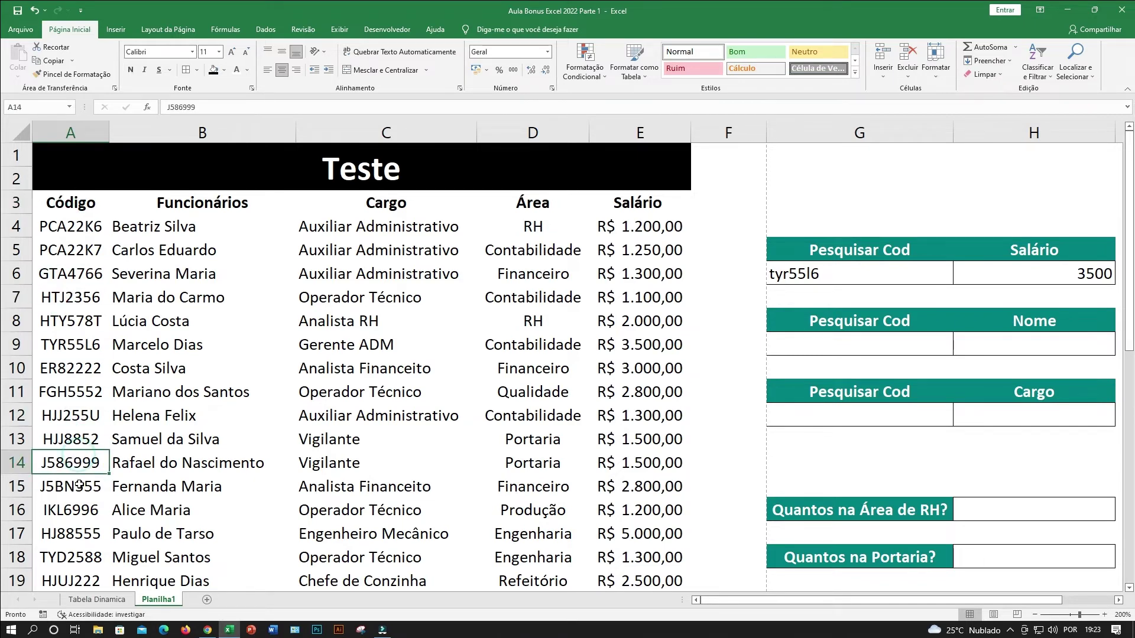
pyautogui.click(836, 270)
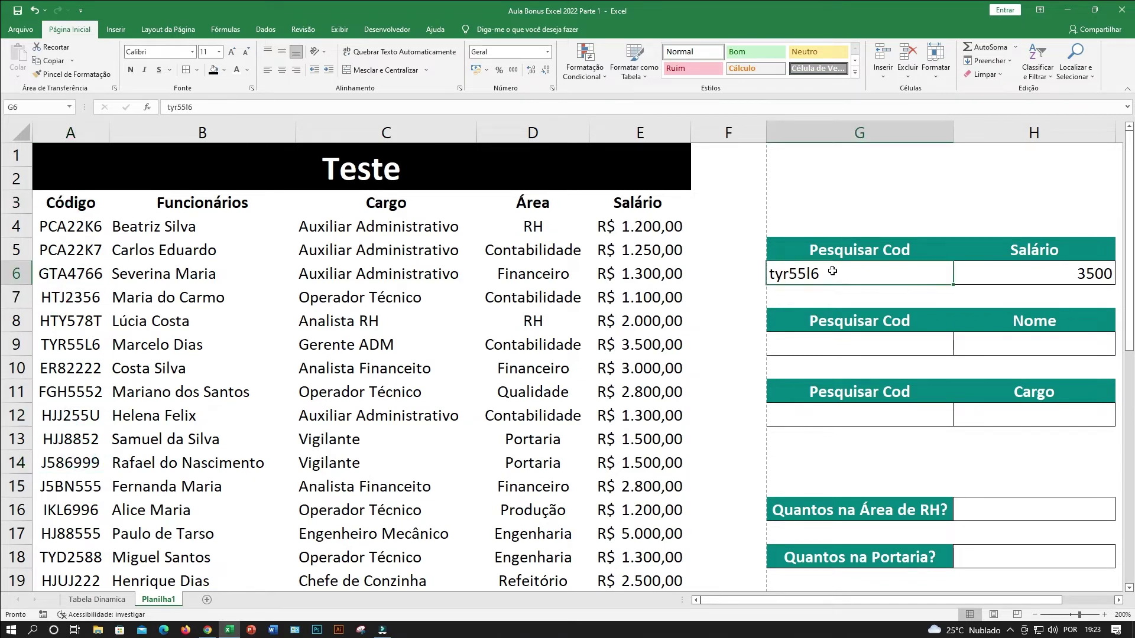
pyautogui.click(848, 350)
pyautogui.click(851, 414)
# Clear the test code from cell G6 under Pesquisar Cod
pyautogui.click(870, 275)
pyautogui.click(874, 274)
pyautogui.press('Delete')
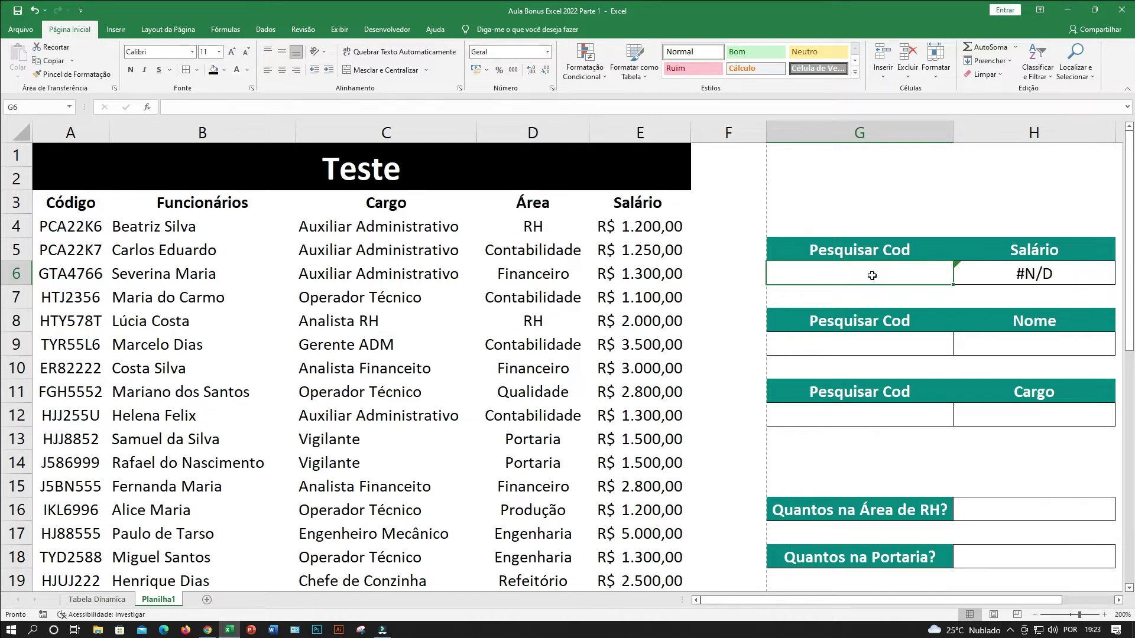
# Start a data validation rule for the empty search cell G6 and set it to allow Lista
pyautogui.click(842, 269)
pyautogui.click(260, 31)
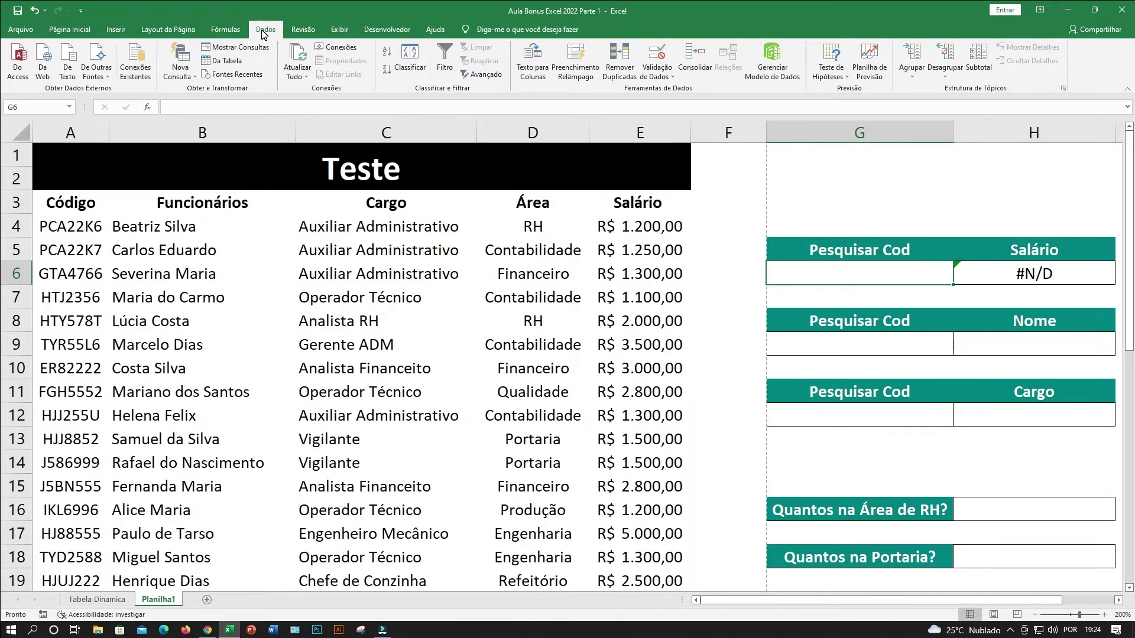
pyautogui.click(667, 79)
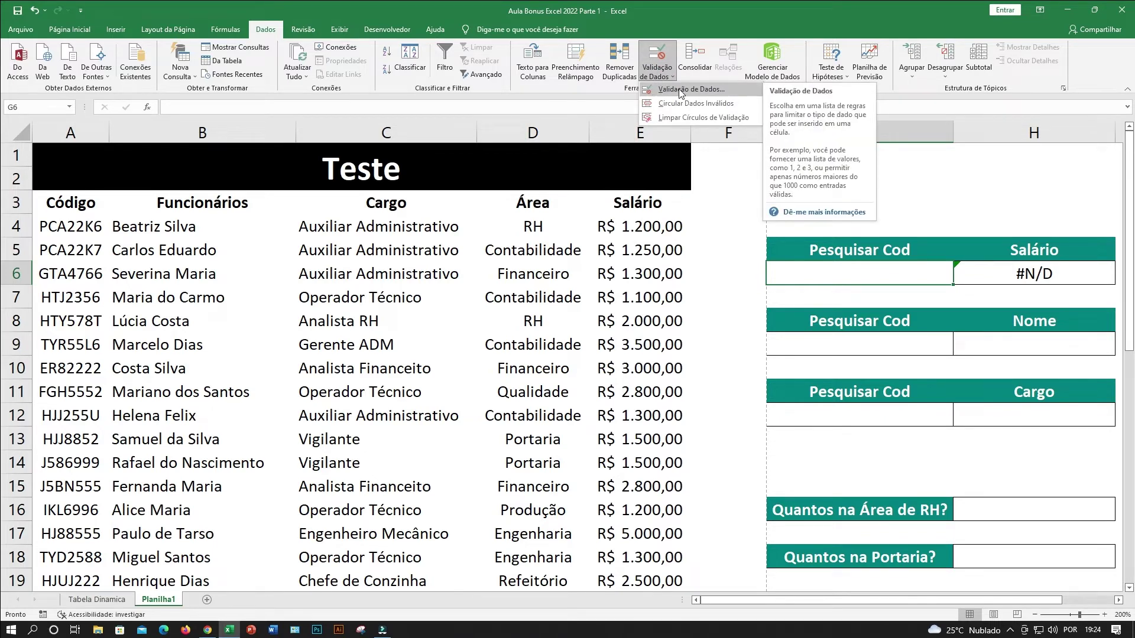
pyautogui.click(680, 90)
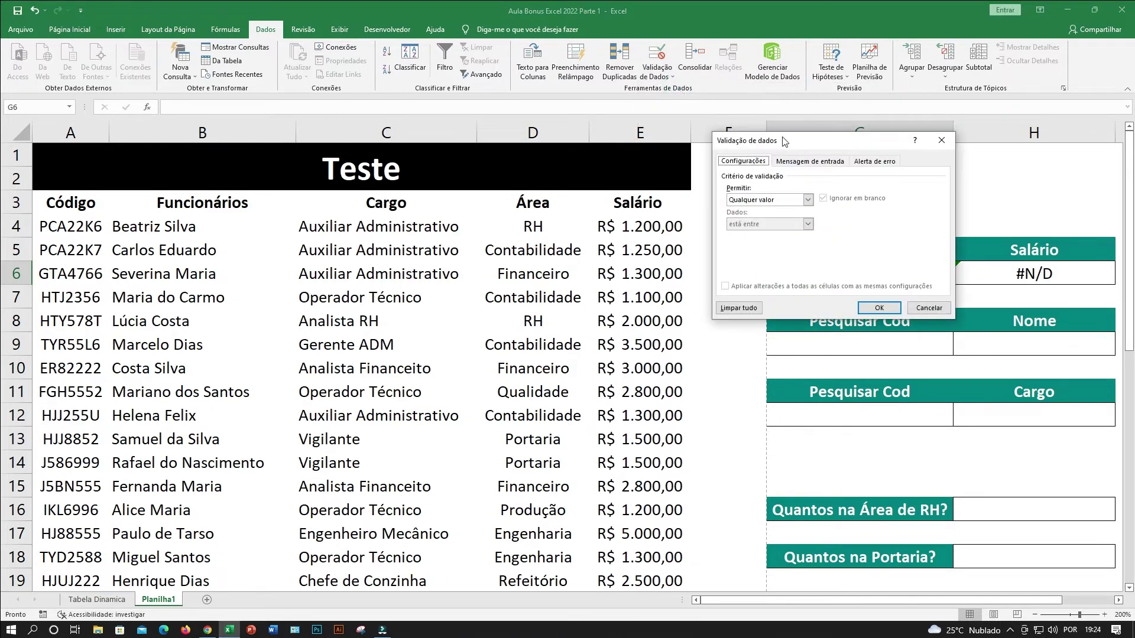
pyautogui.moveTo(783, 138); pyautogui.dragTo(819, 152)
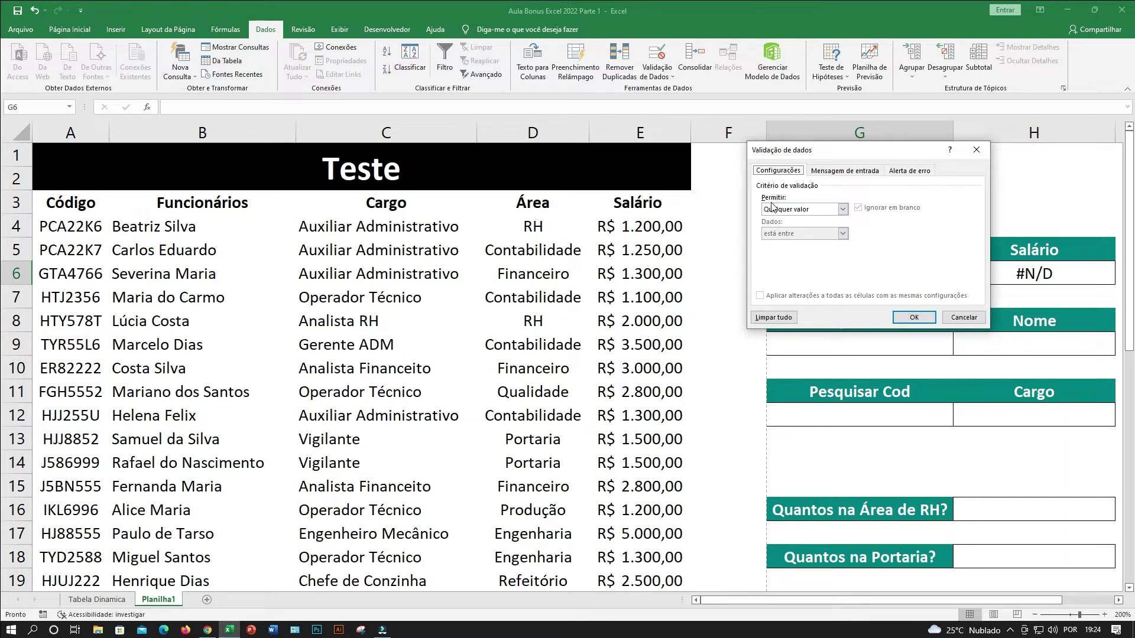
pyautogui.click(842, 210)
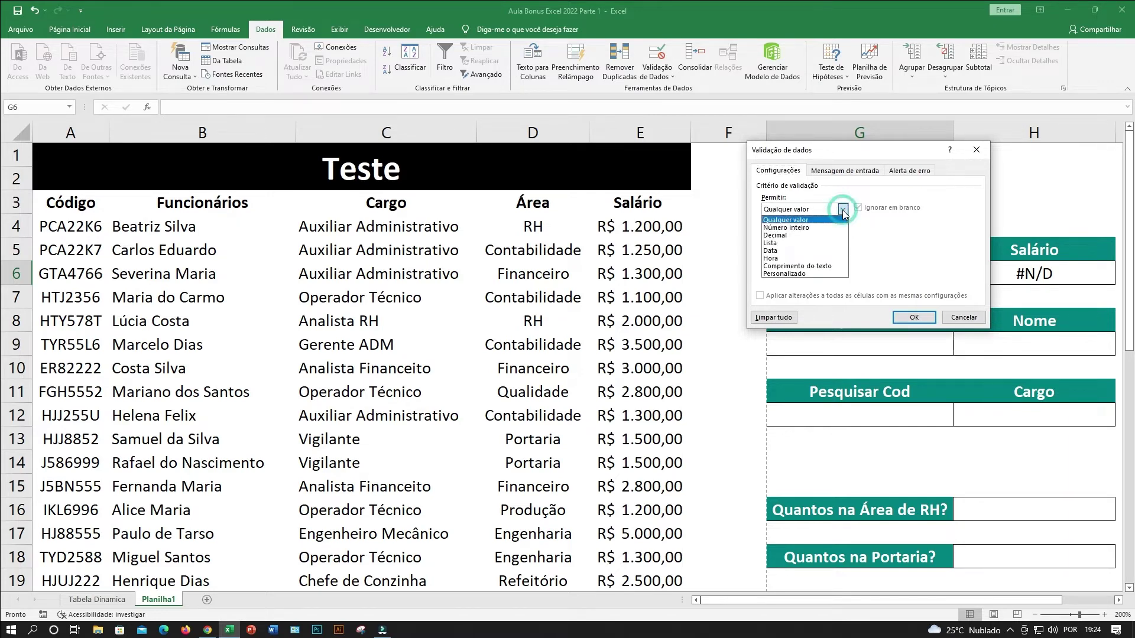
pyautogui.click(801, 244)
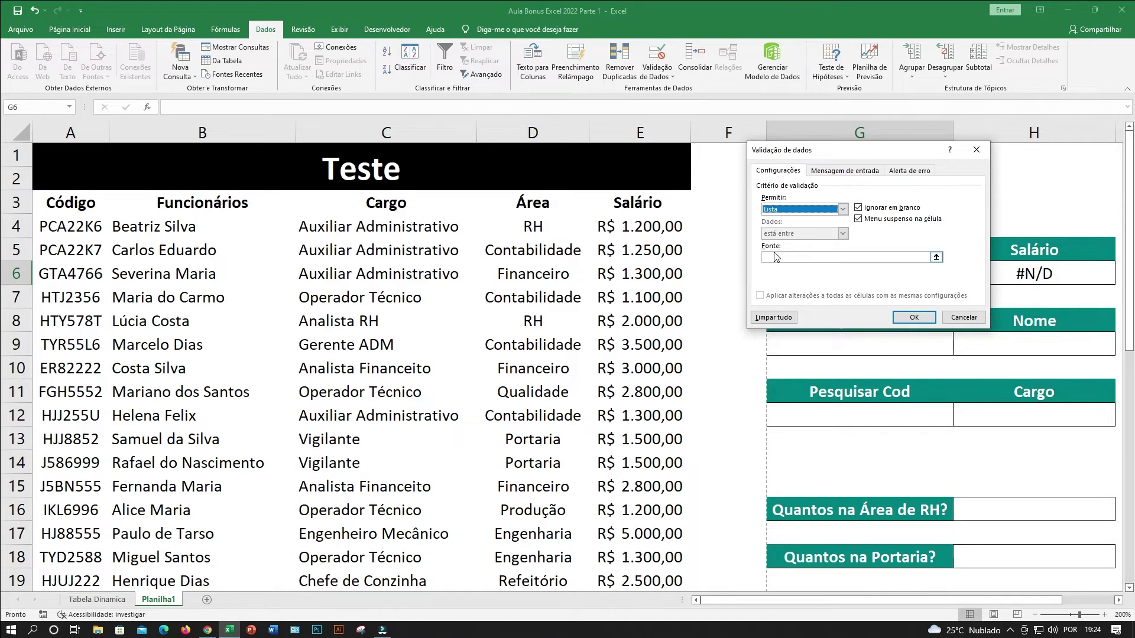
# Set the source of G6's validation list to =$A$4:$A$39 and apply the rule
pyautogui.click(937, 258)
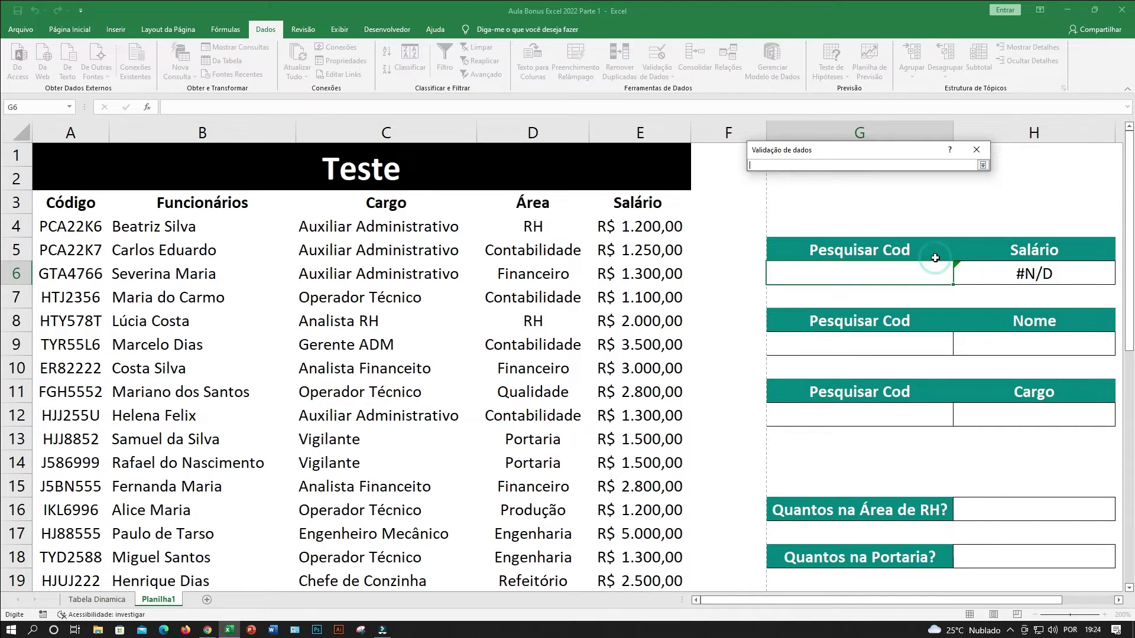
pyautogui.moveTo(67, 225); pyautogui.dragTo(63, 555)
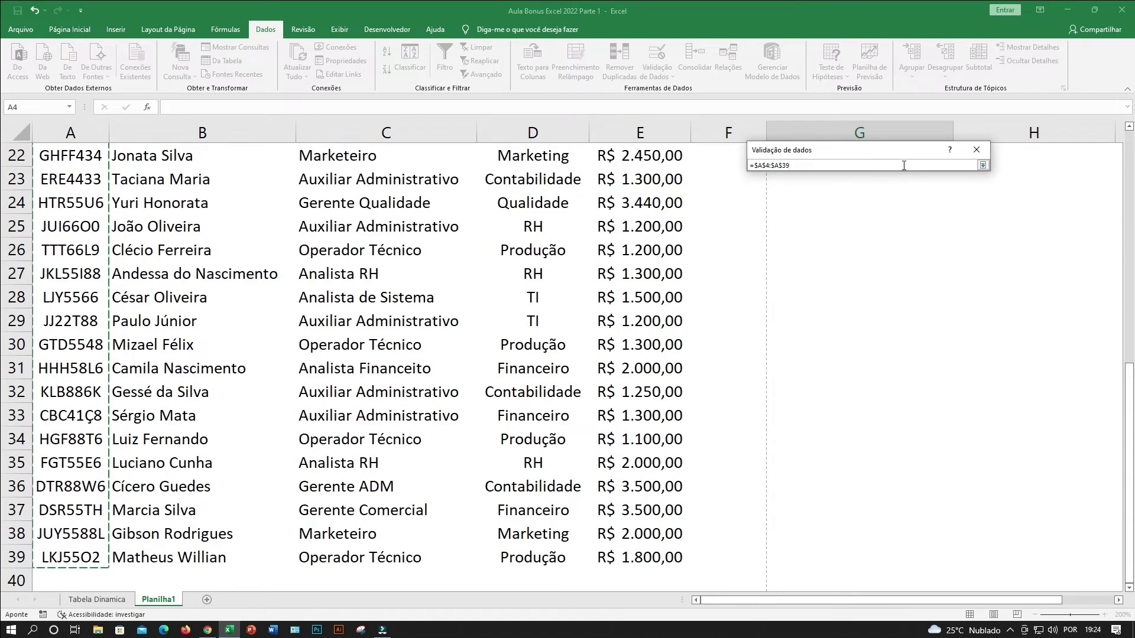
pyautogui.click(982, 166)
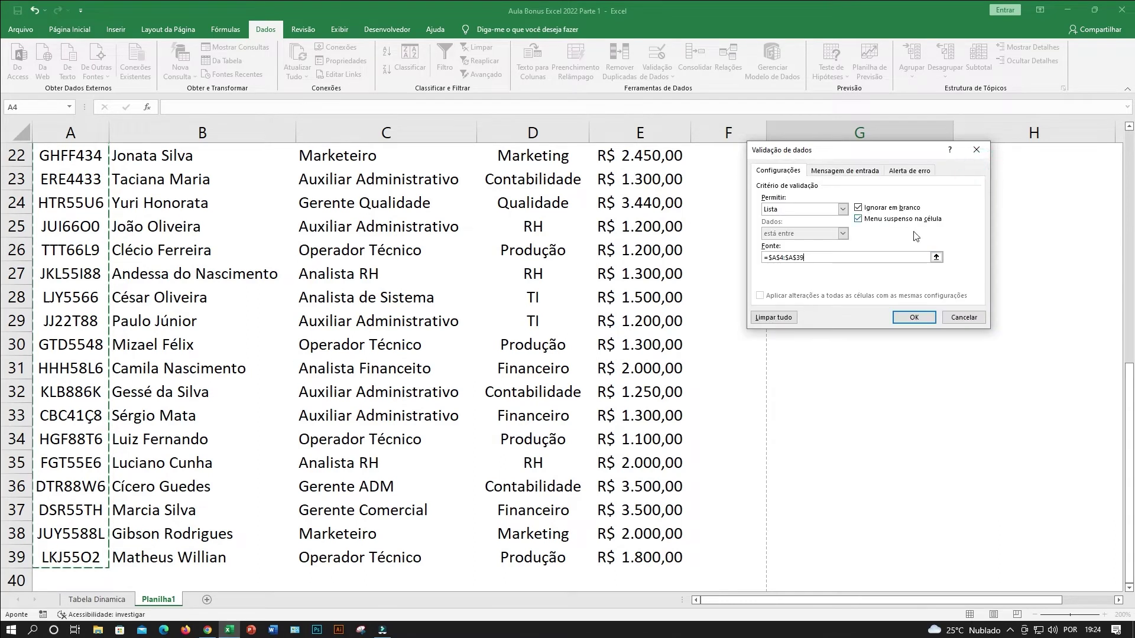
pyautogui.click(914, 318)
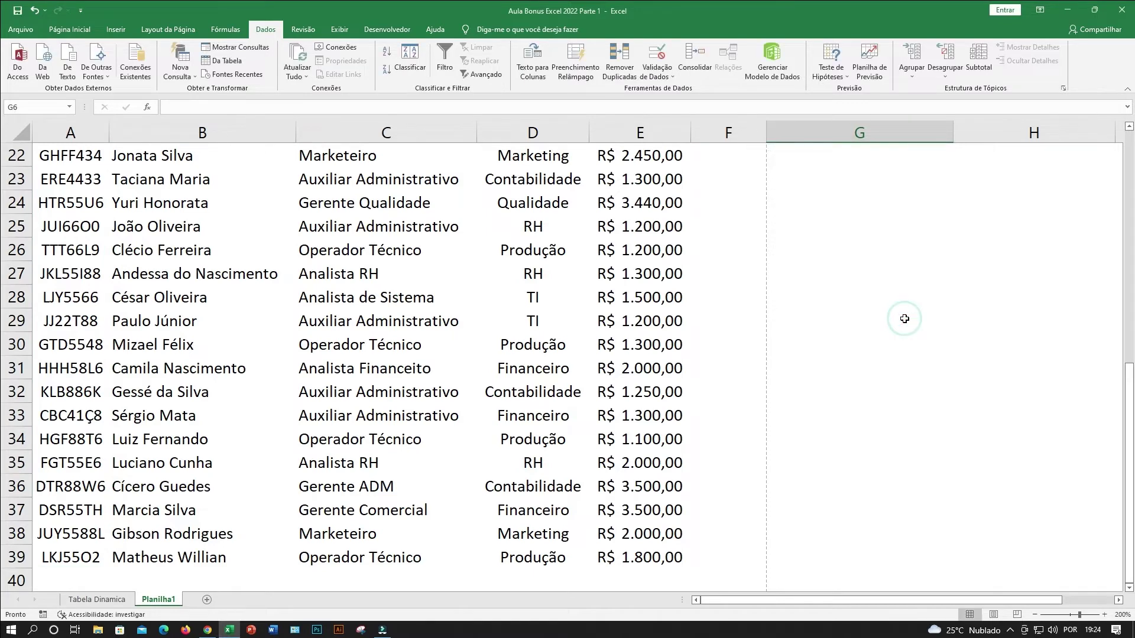
pyautogui.scroll(6, 904, 320)
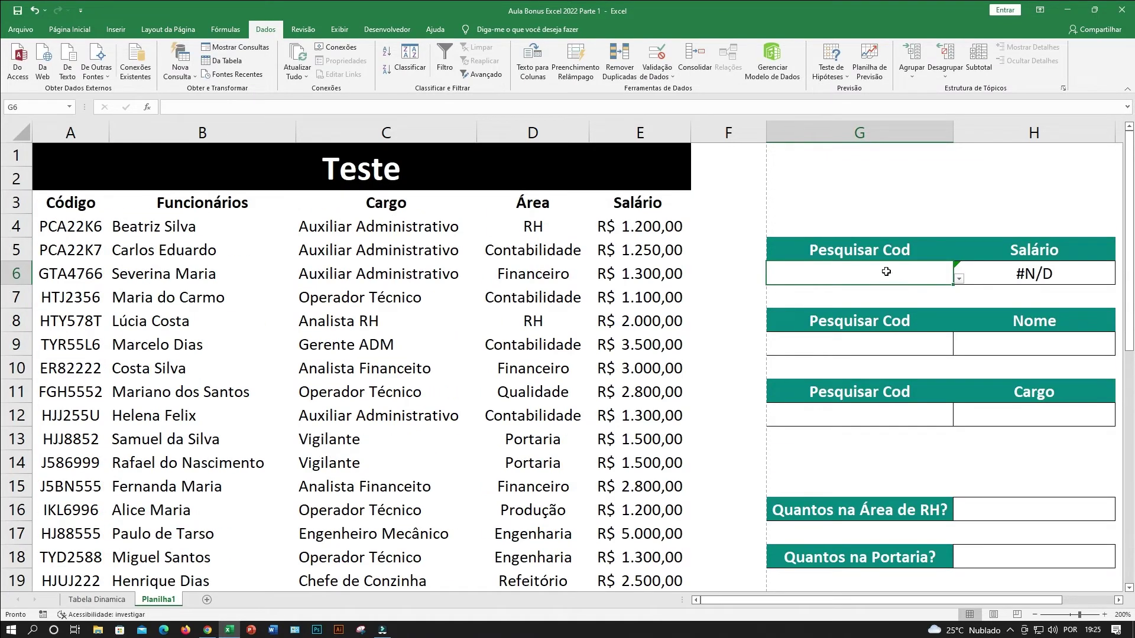
# Test the salary lookup by choosing the codes from A4, A5 and A7 in turn from G6's list
pyautogui.click(960, 280)
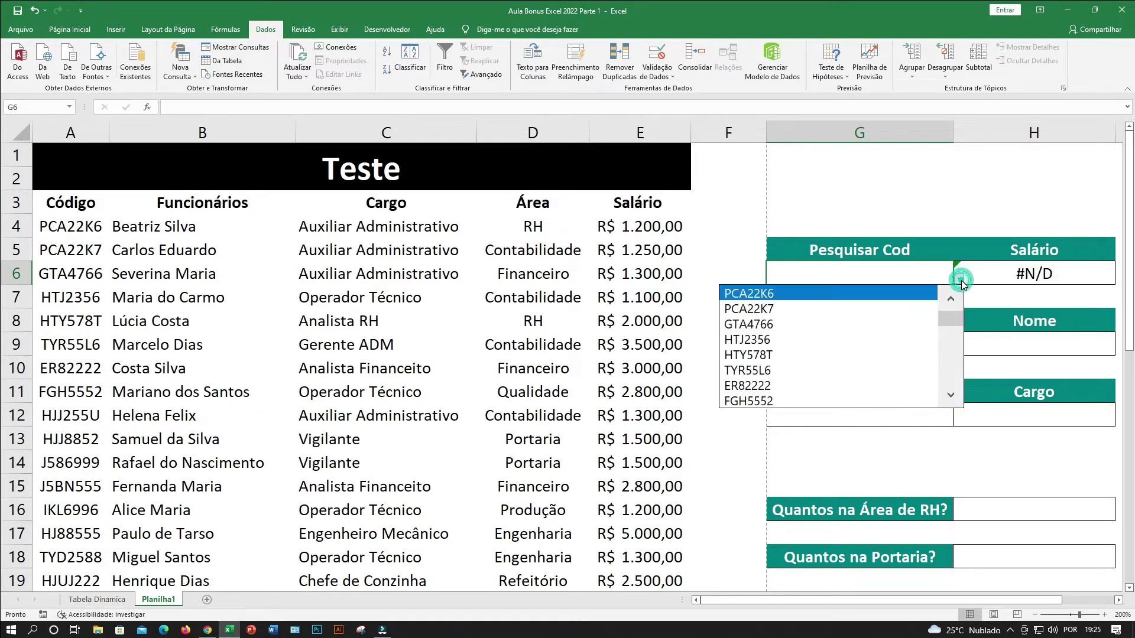
pyautogui.click(755, 299)
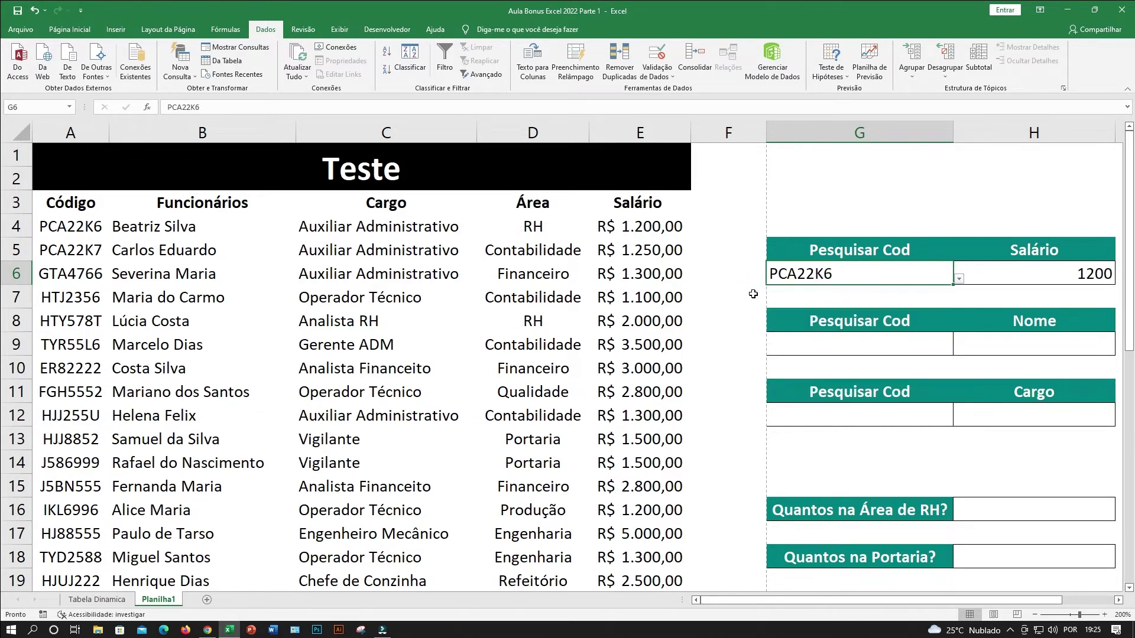
pyautogui.click(1071, 281)
pyautogui.click(919, 276)
pyautogui.click(959, 279)
pyautogui.click(819, 310)
pyautogui.click(959, 280)
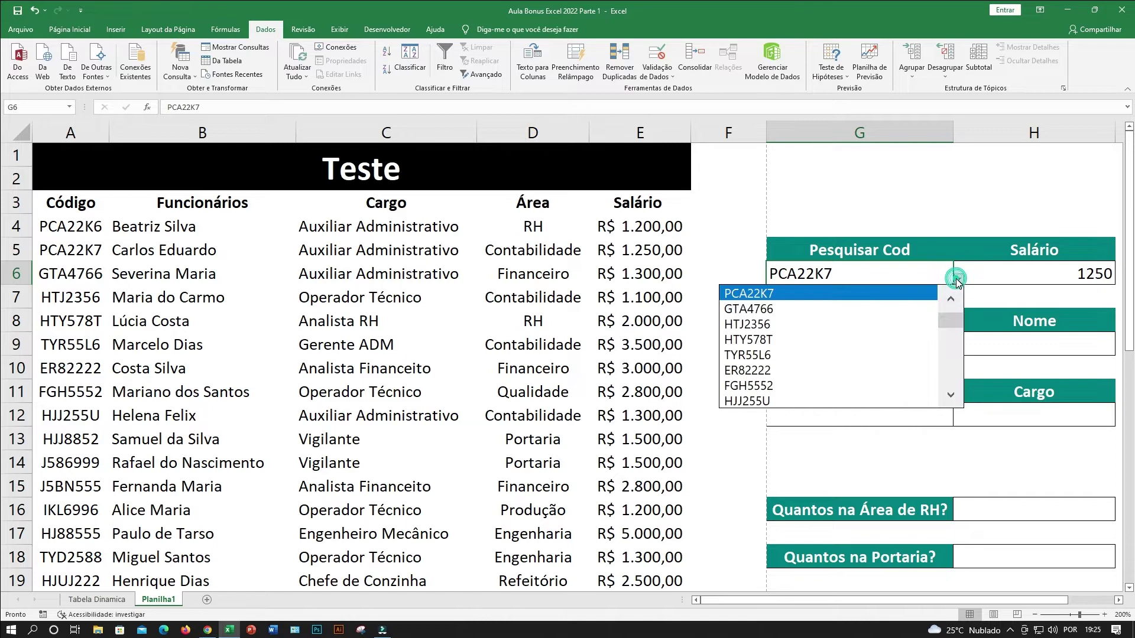
pyautogui.click(814, 324)
pyautogui.click(1035, 274)
# Try the codes from A10 and A14 in G6 against the Salário lookup
pyautogui.click(894, 279)
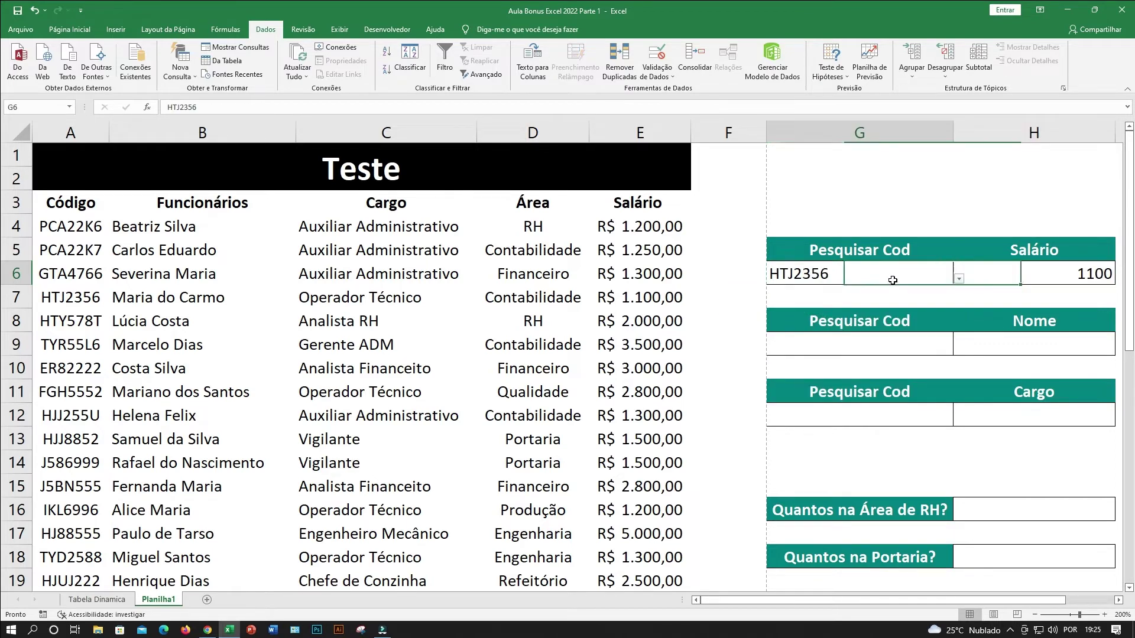
pyautogui.click(959, 279)
pyautogui.click(822, 339)
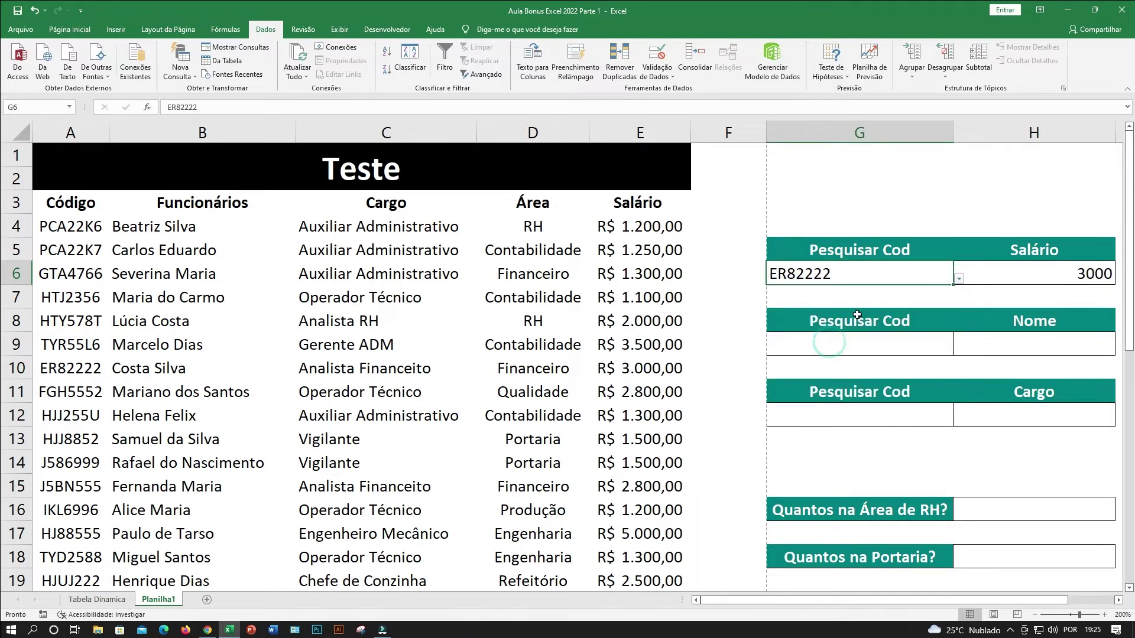
pyautogui.click(959, 279)
pyautogui.click(804, 353)
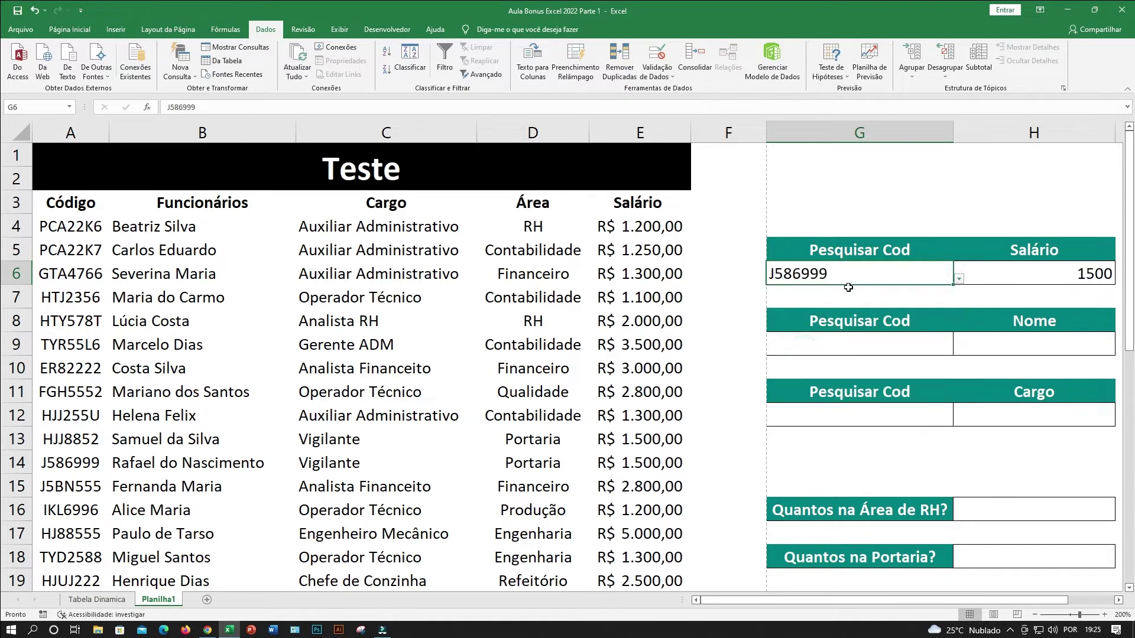
# Choose the code from A18 in G6, and replace it with the one from A24
pyautogui.click(858, 274)
pyautogui.click(960, 279)
pyautogui.click(913, 286)
pyautogui.click(960, 279)
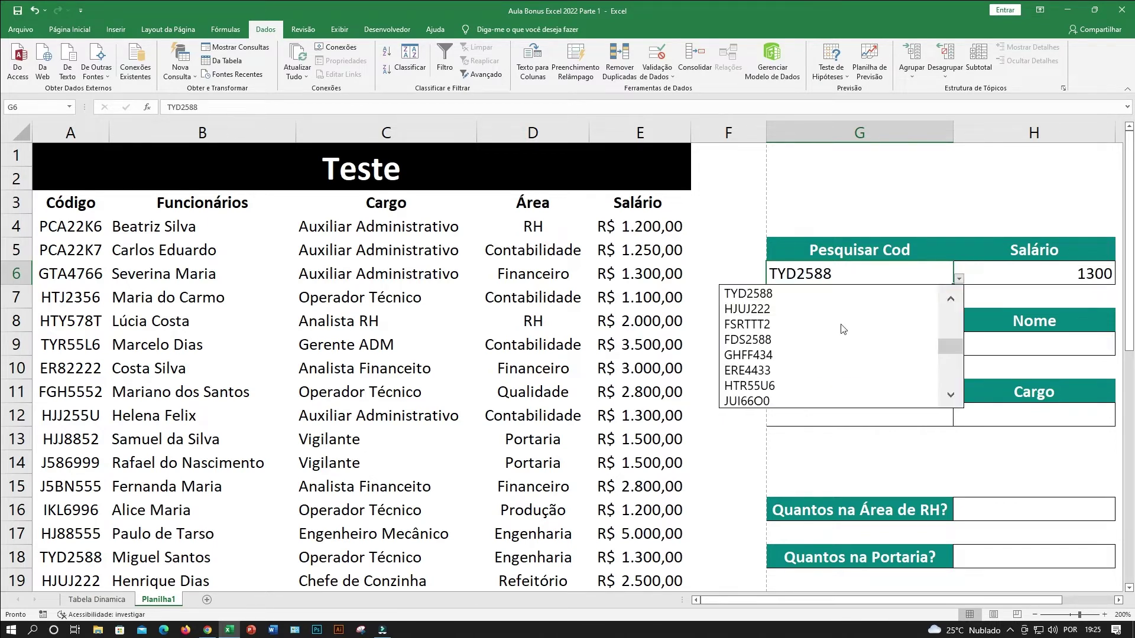
pyautogui.click(791, 383)
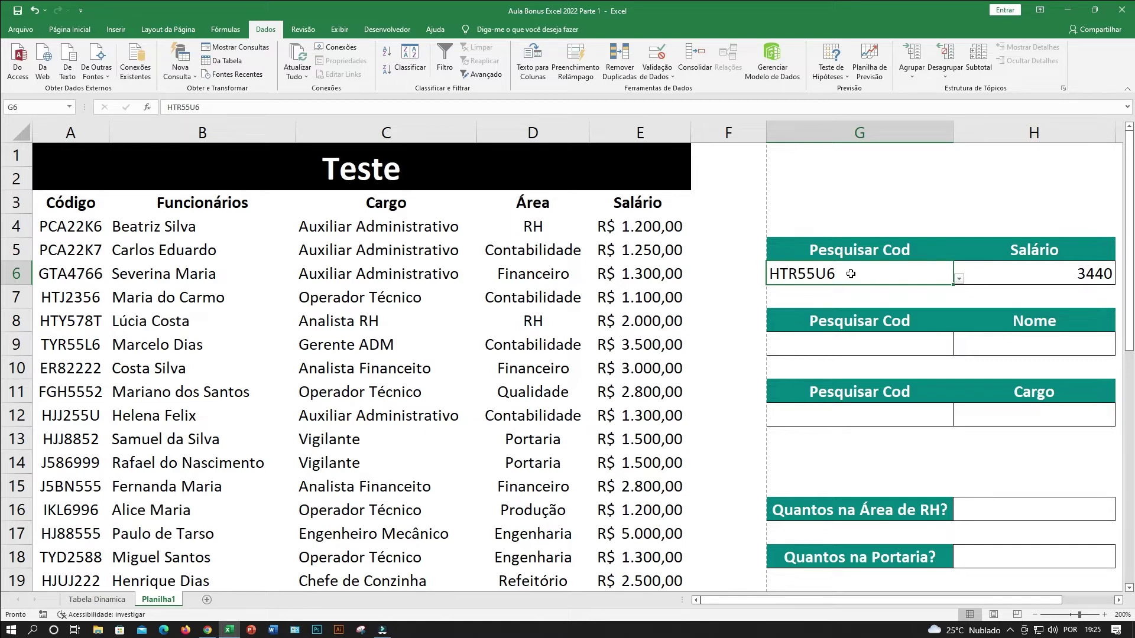
# Apply G6's validation list of codes to the other Pesquisar Cod cells, G9 and G12
pyautogui.click(849, 346)
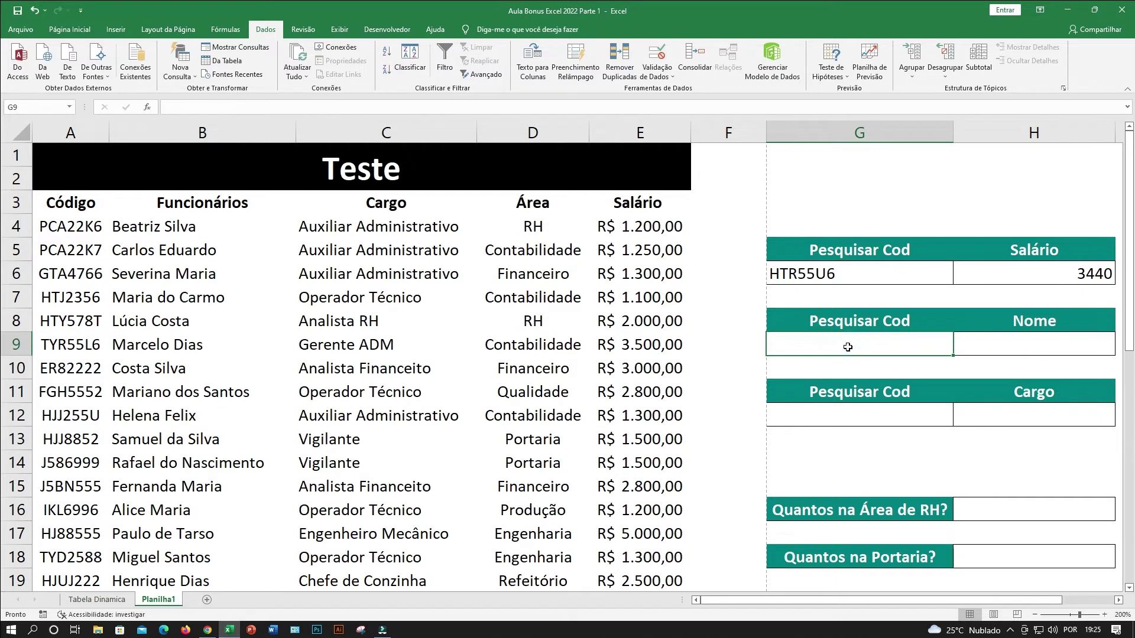
pyautogui.click(866, 273)
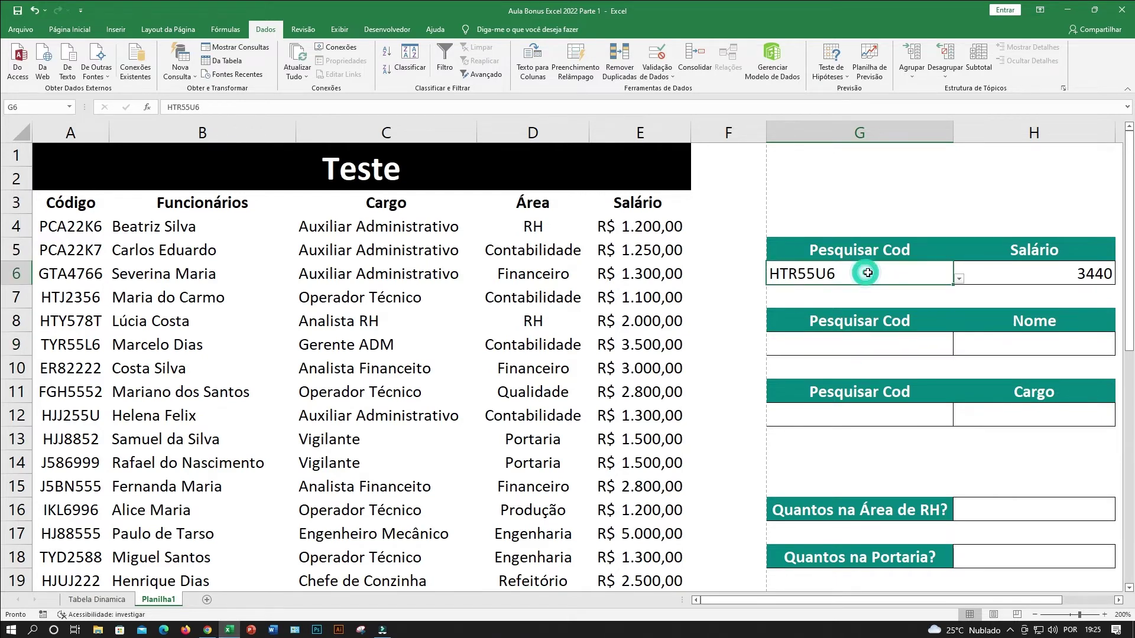
pyautogui.click(857, 349)
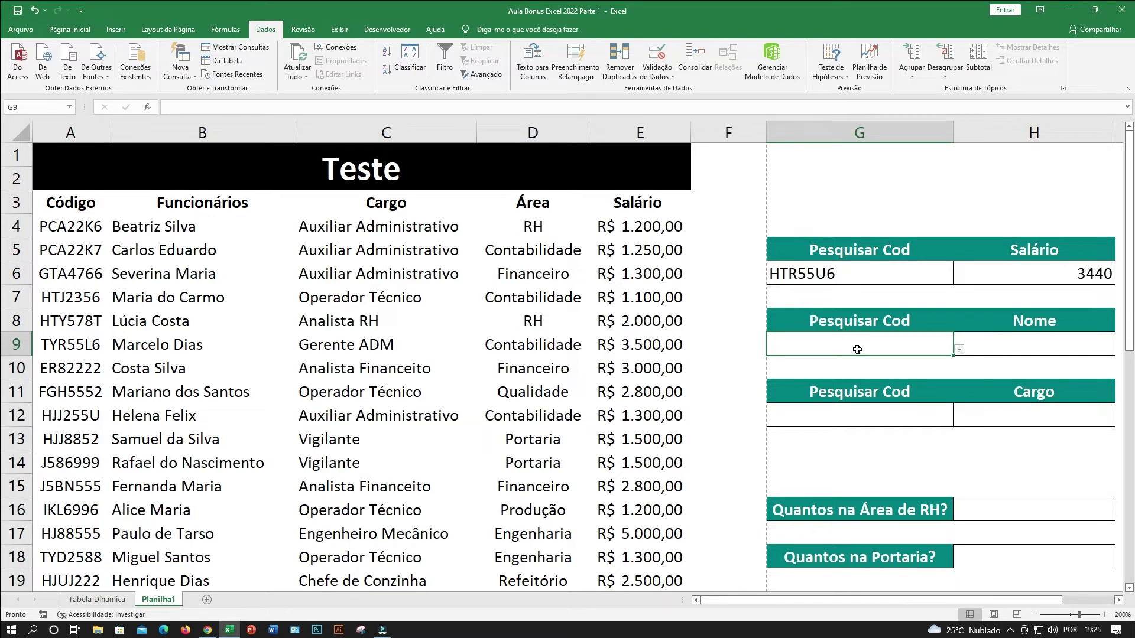
# Choose the code from A5 in G9, the search cell of the Nome lookup
pyautogui.click(958, 350)
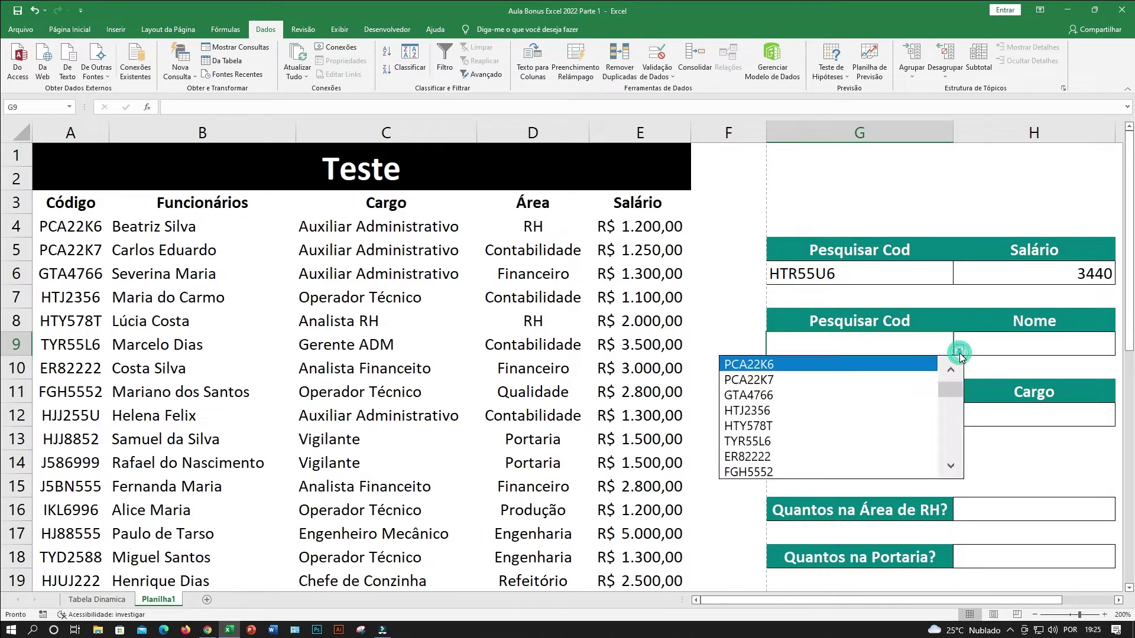
pyautogui.click(782, 376)
pyautogui.click(999, 343)
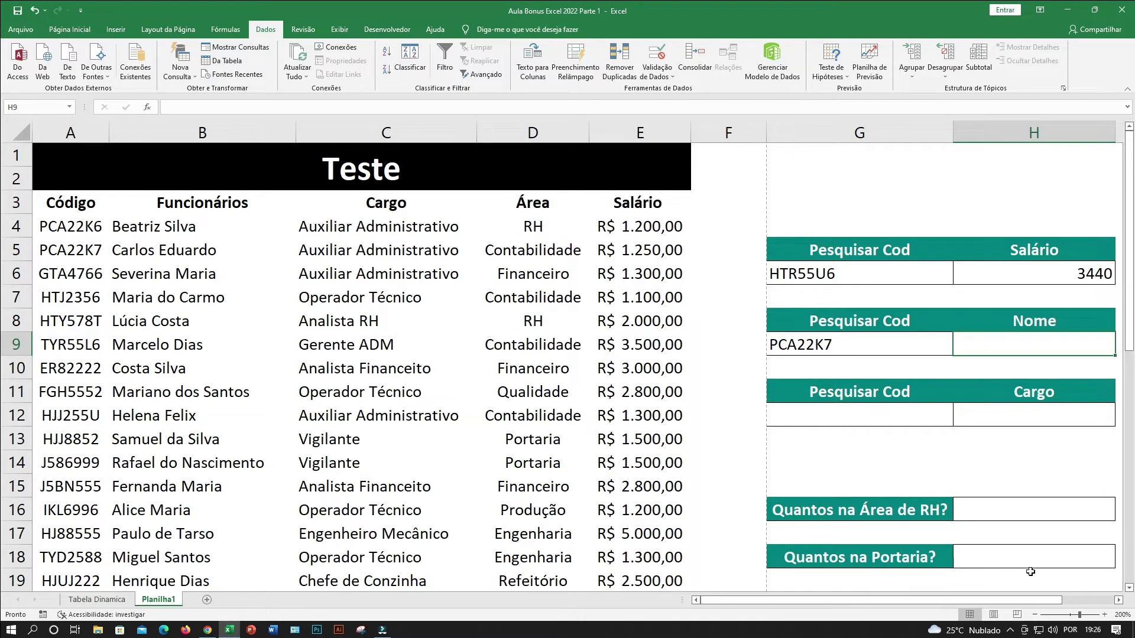
# Check the code lists in G9 and G12 without changing either cell's entry
pyautogui.click(1118, 600)
pyautogui.click(1119, 600)
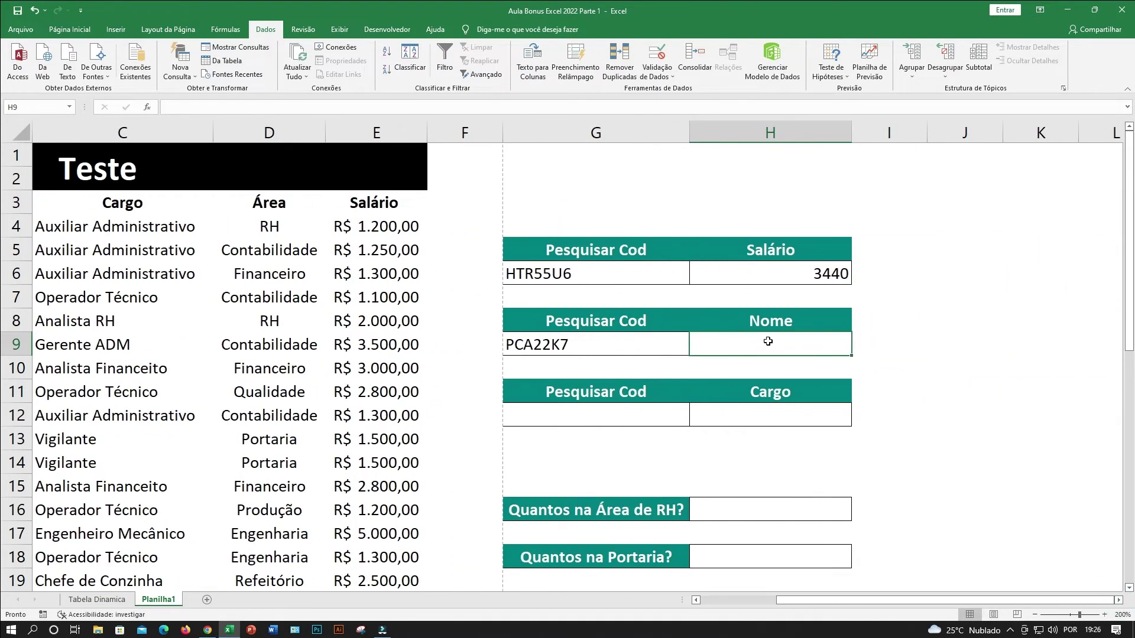
pyautogui.click(629, 349)
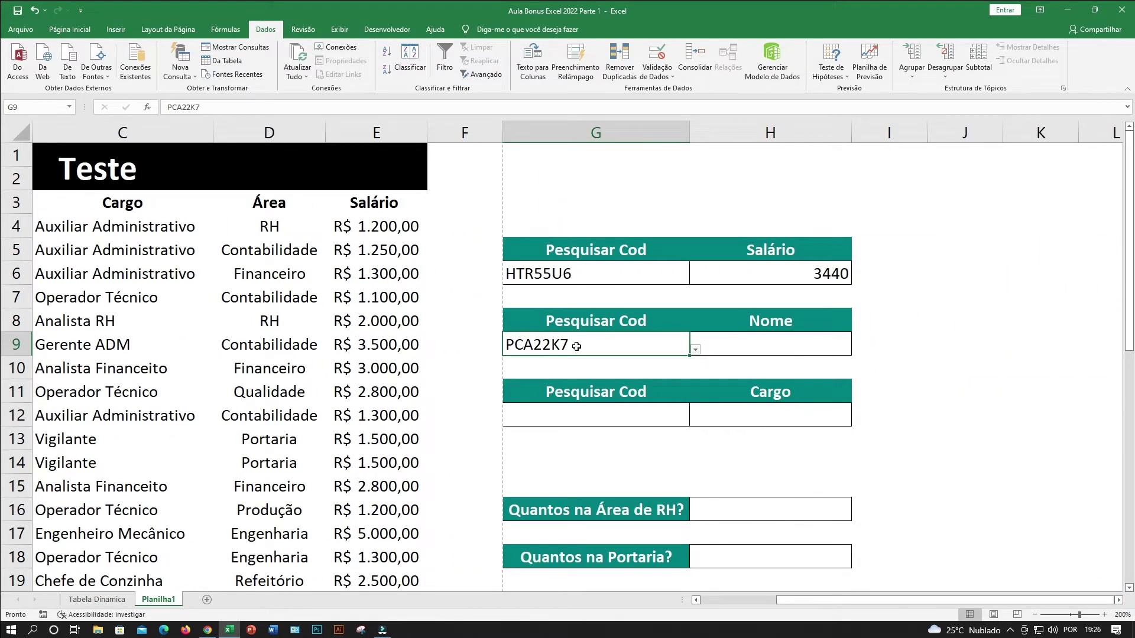
pyautogui.click(695, 349)
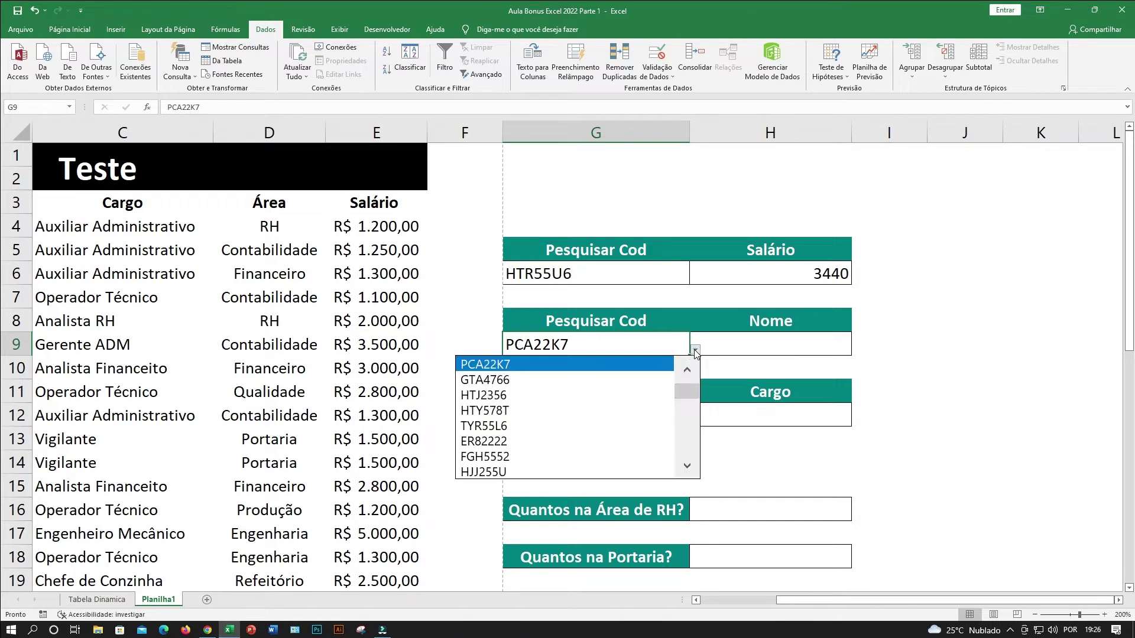
pyautogui.click(695, 350)
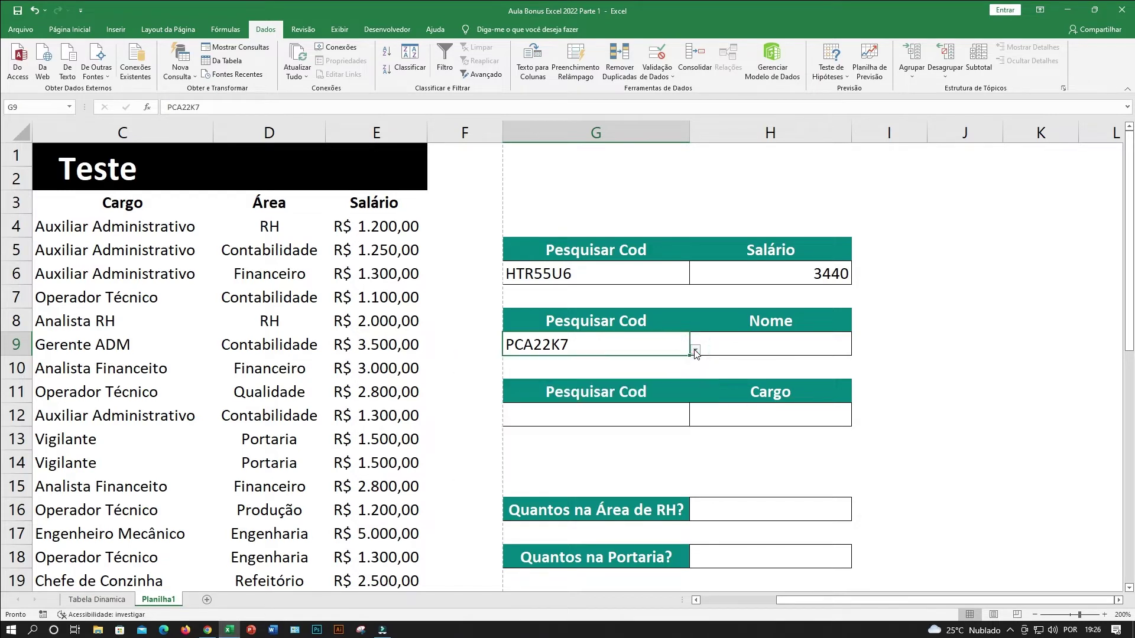
pyautogui.click(631, 416)
pyautogui.click(695, 421)
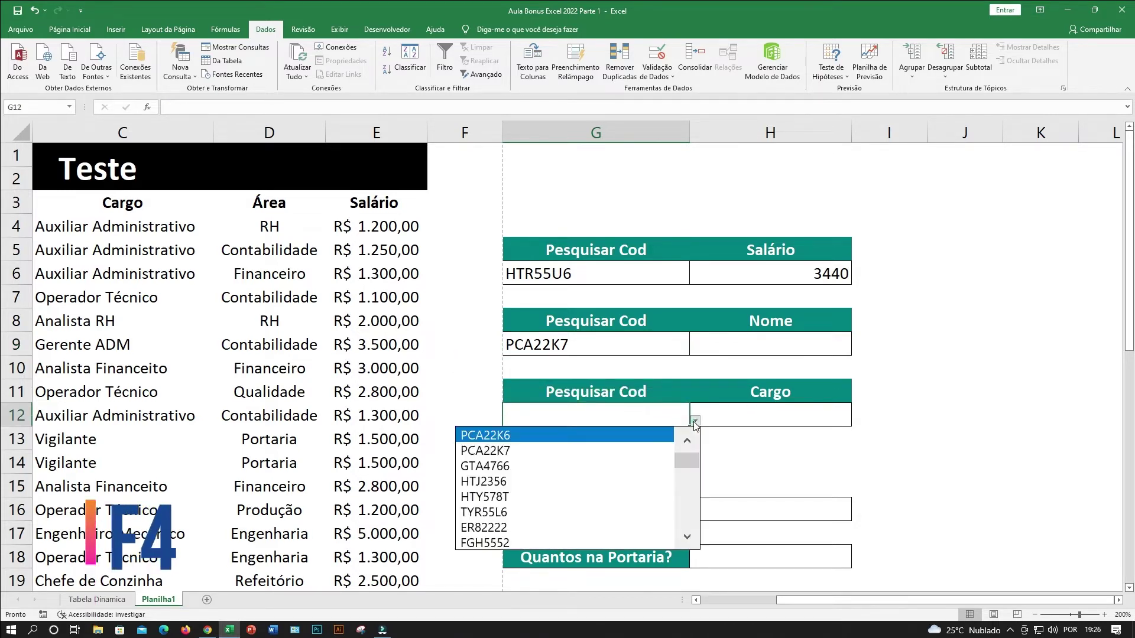
pyautogui.click(693, 421)
pyautogui.click(700, 443)
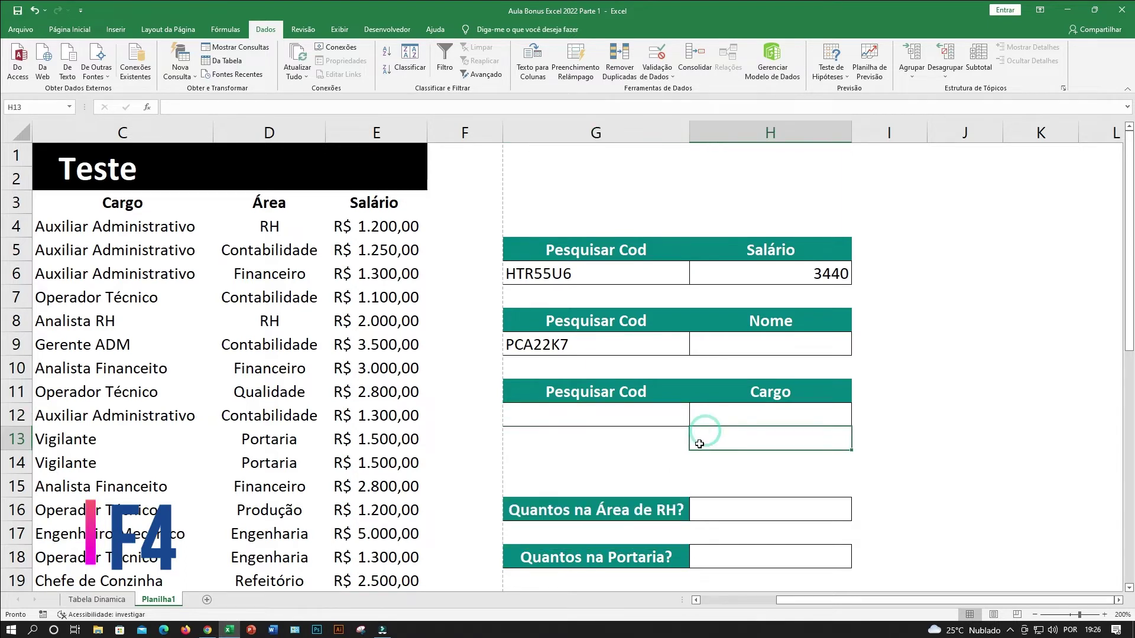
pyautogui.click(644, 423)
pyautogui.click(656, 448)
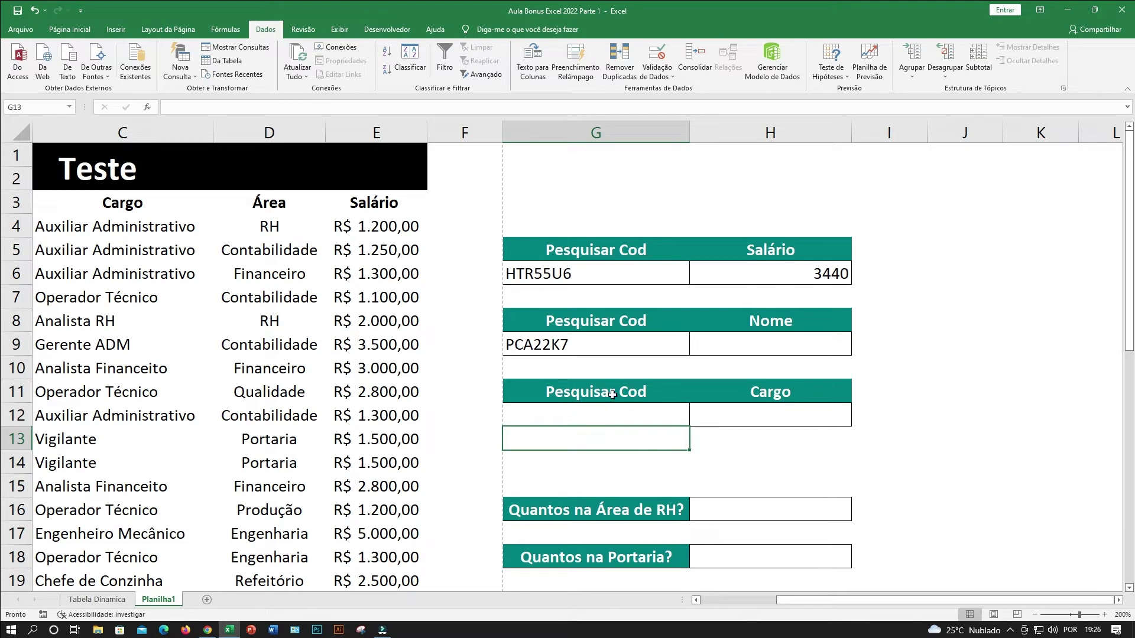
# Centre the contents of the three Pesquisar Cod cells G6, G9 and G12 horizontally
pyautogui.click(596, 414)
pyautogui.keyDown('ctrl'); pyautogui.click(591, 346); pyautogui.keyUp('ctrl')
pyautogui.keyDown('ctrl'); pyautogui.click(596, 273); pyautogui.keyUp('ctrl')
pyautogui.click(69, 29)
pyautogui.click(282, 70)
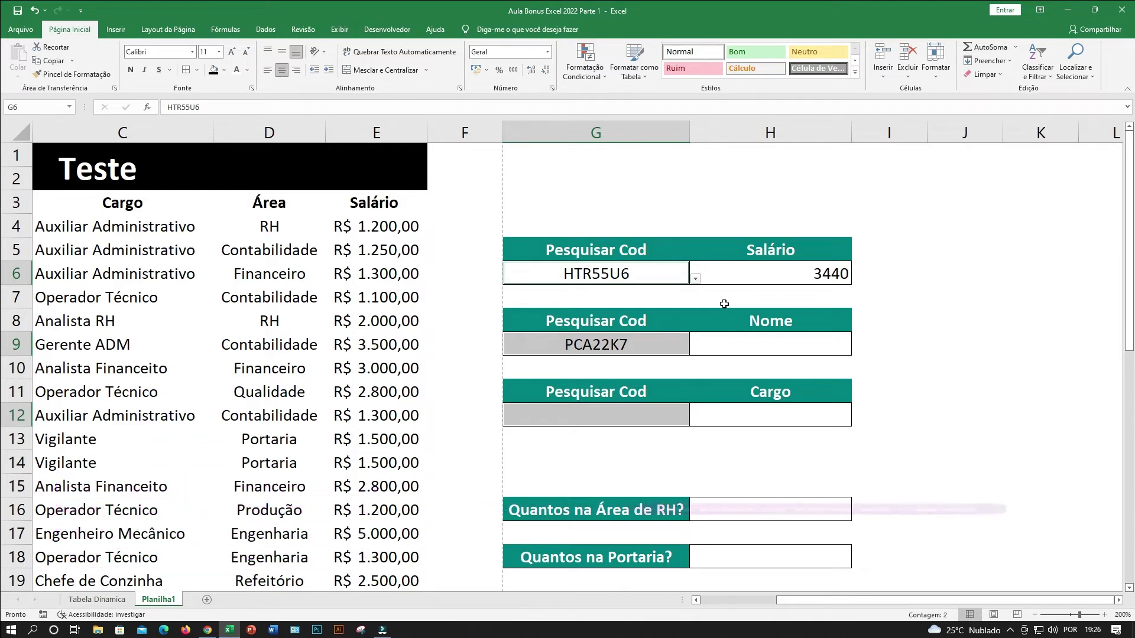
pyautogui.click(940, 330)
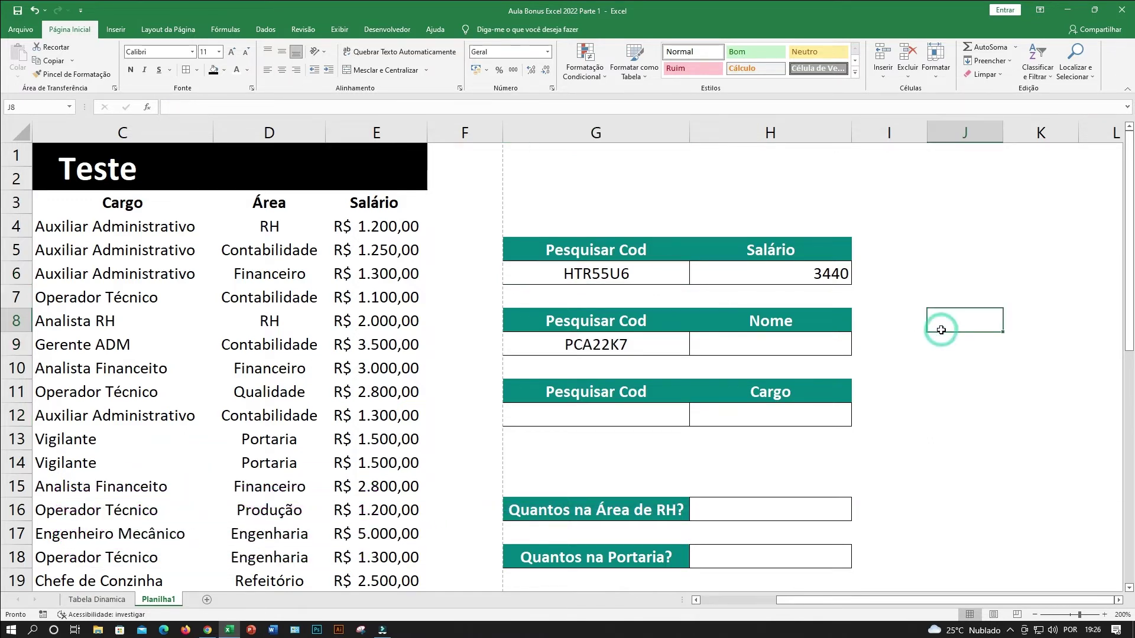
pyautogui.click(762, 346)
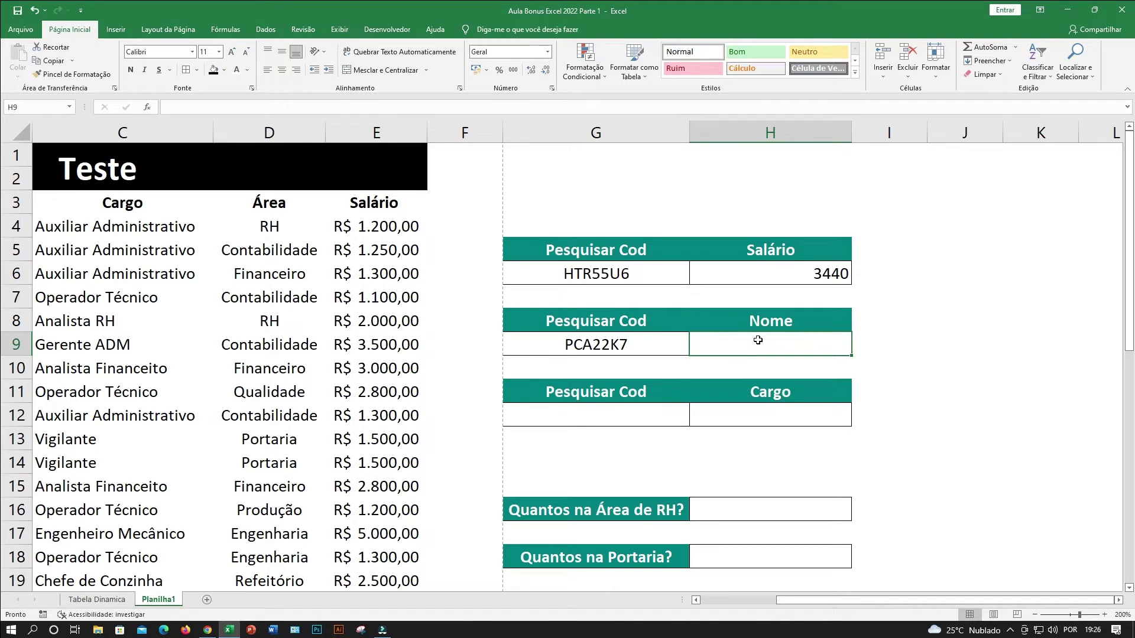
pyautogui.click(731, 344)
pyautogui.click(614, 325)
pyautogui.click(588, 346)
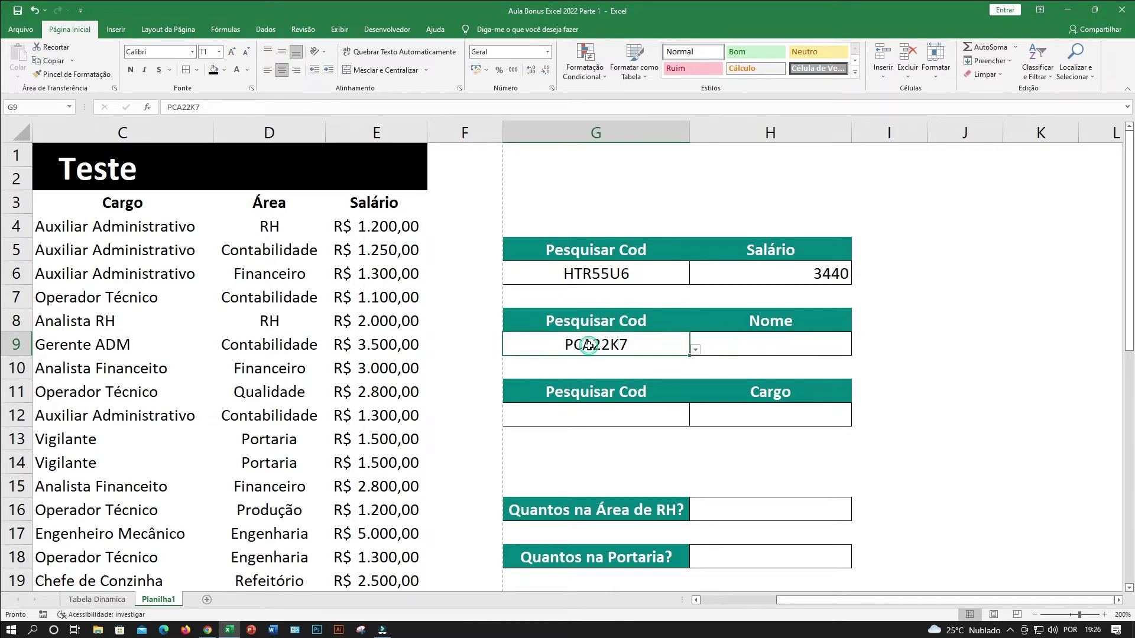
# Apply the accounting currency format to the Salário lookup result in H6
pyautogui.click(748, 322)
pyautogui.click(748, 344)
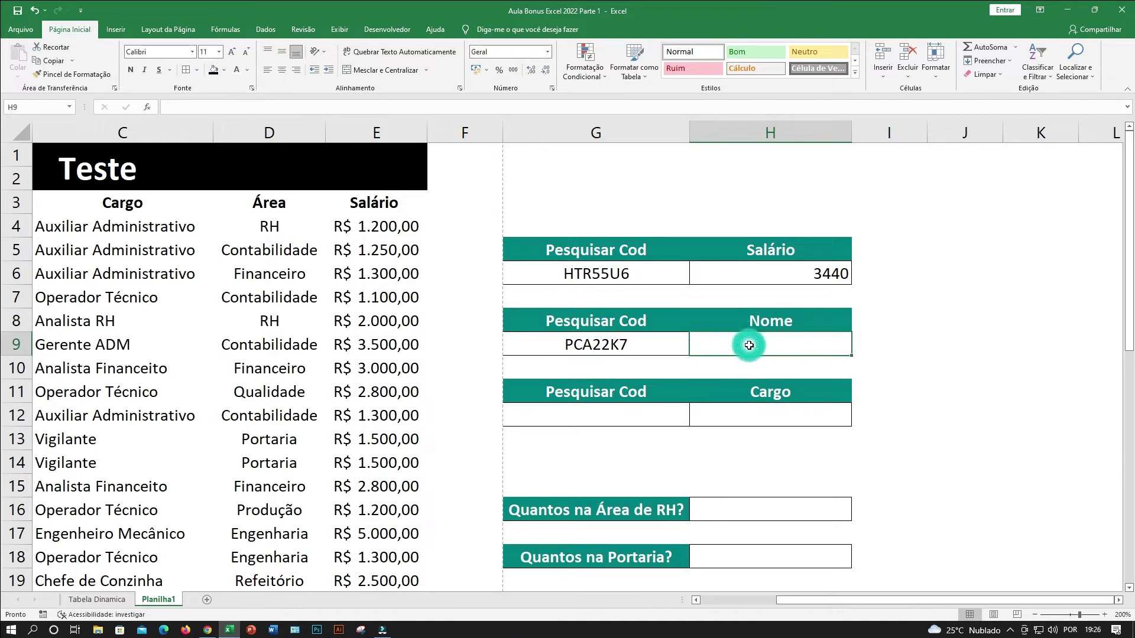
pyautogui.click(797, 274)
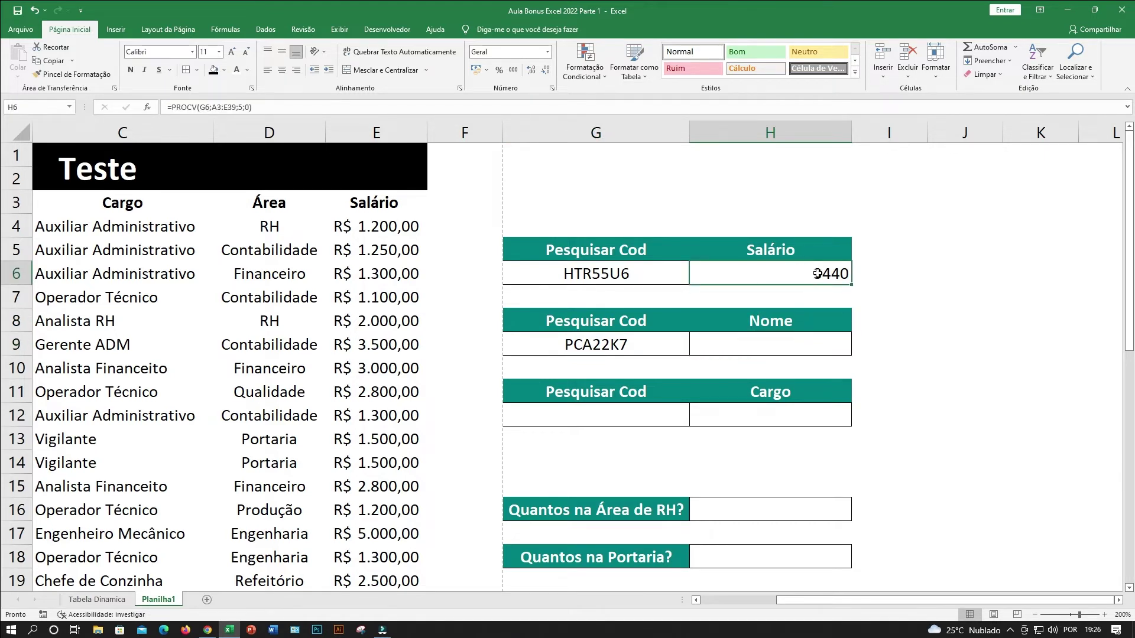
pyautogui.click(475, 70)
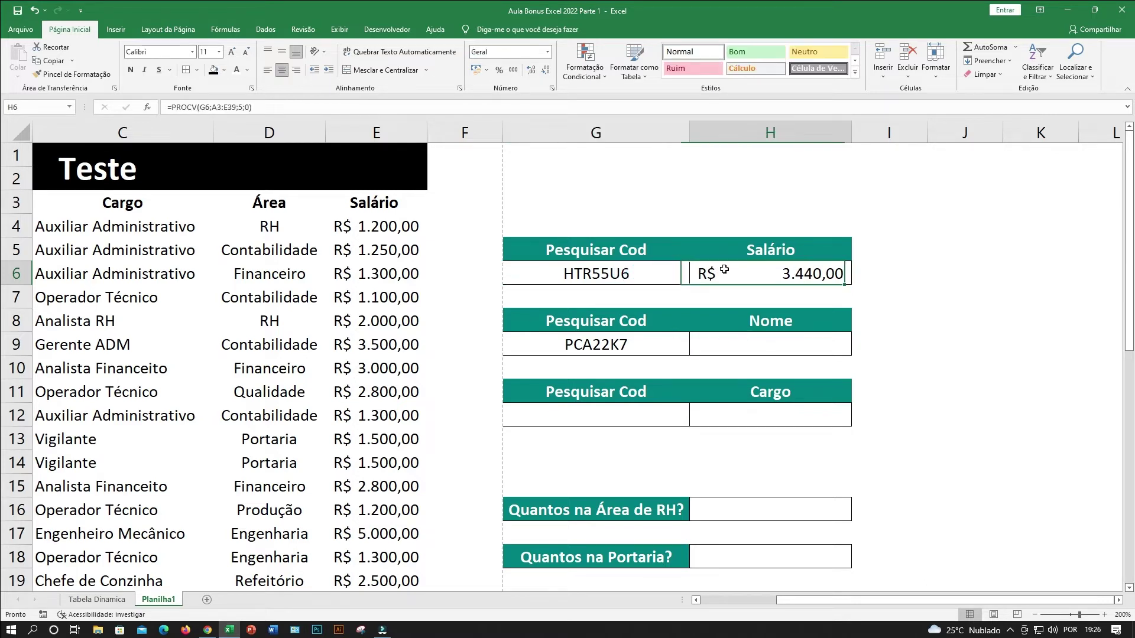
pyautogui.click(569, 255)
pyautogui.click(100, 171)
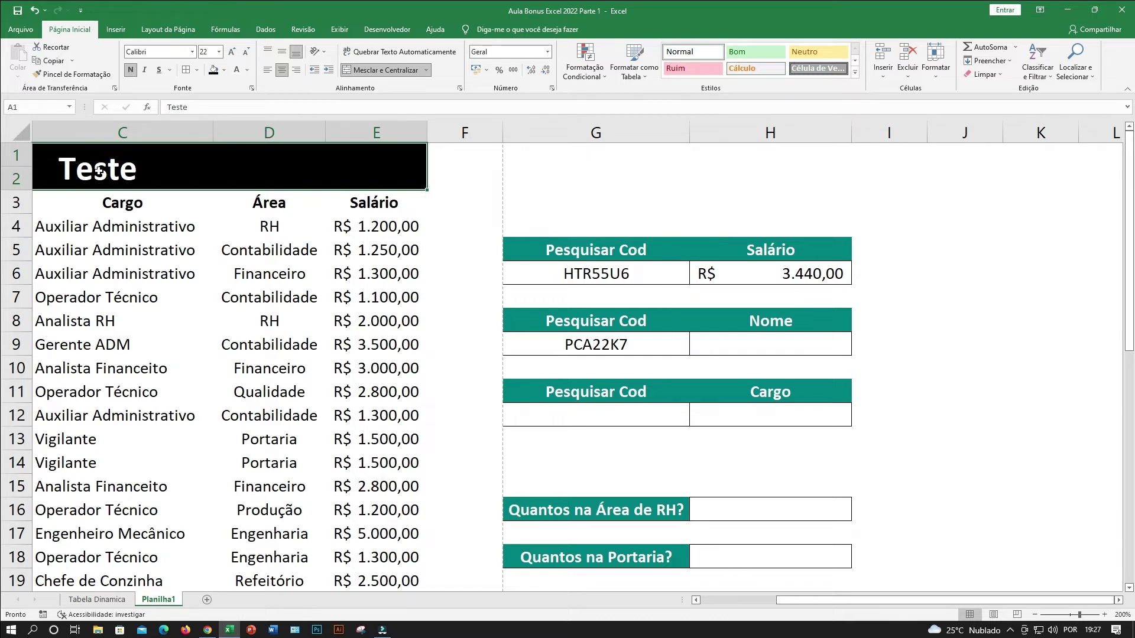
pyautogui.click(425, 317)
pyautogui.click(376, 390)
pyautogui.click(172, 390)
# Enter =PROCV(G9;A3:E39;2;0) in H9, the result cell of the Nome lookup
pyautogui.click(745, 346)
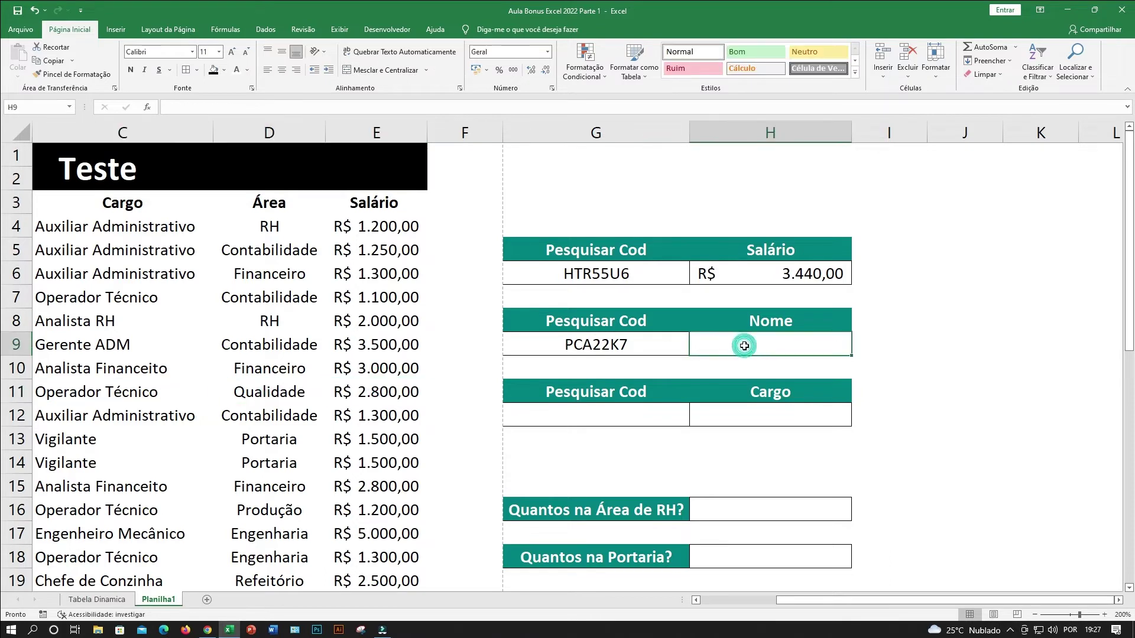
pyautogui.write('=')
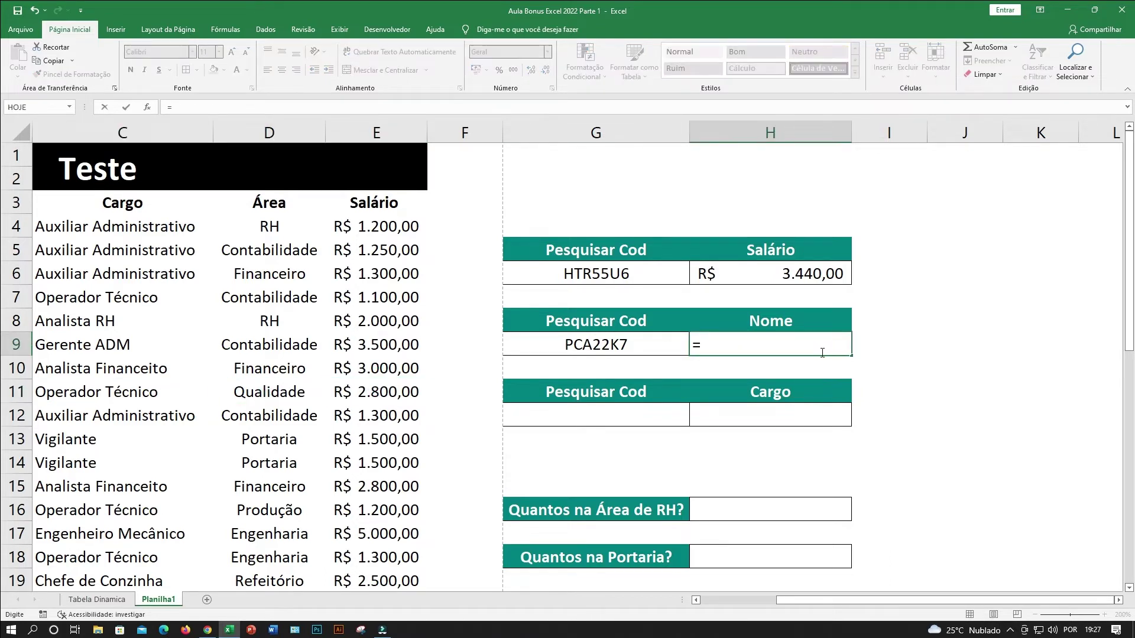
pyautogui.write('procv')
pyautogui.press('Tab')
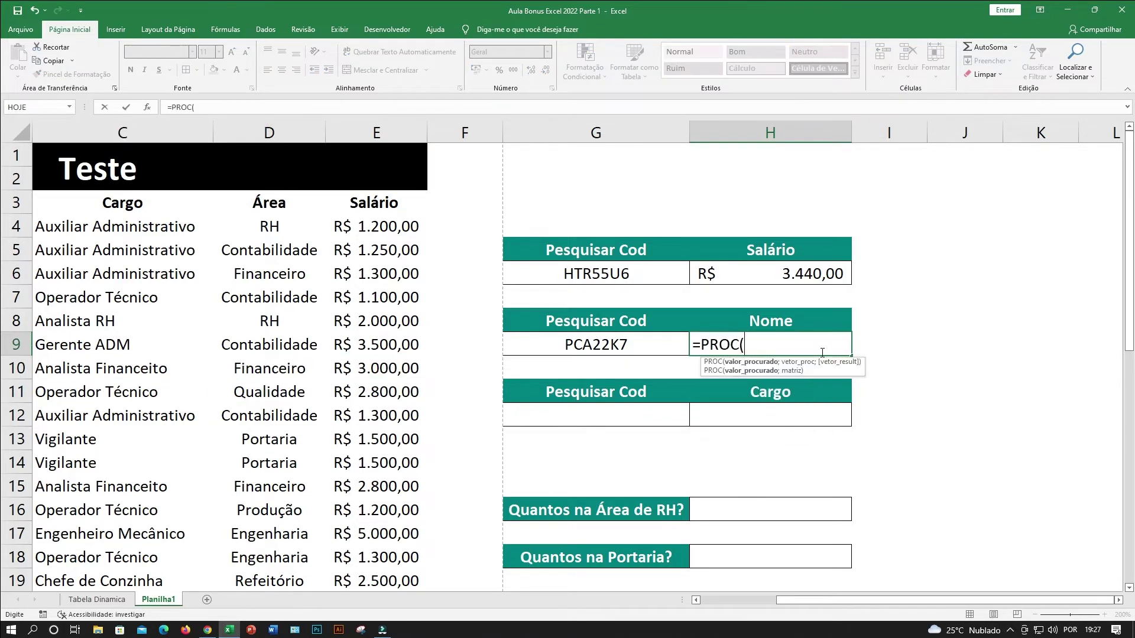
pyautogui.click(579, 345)
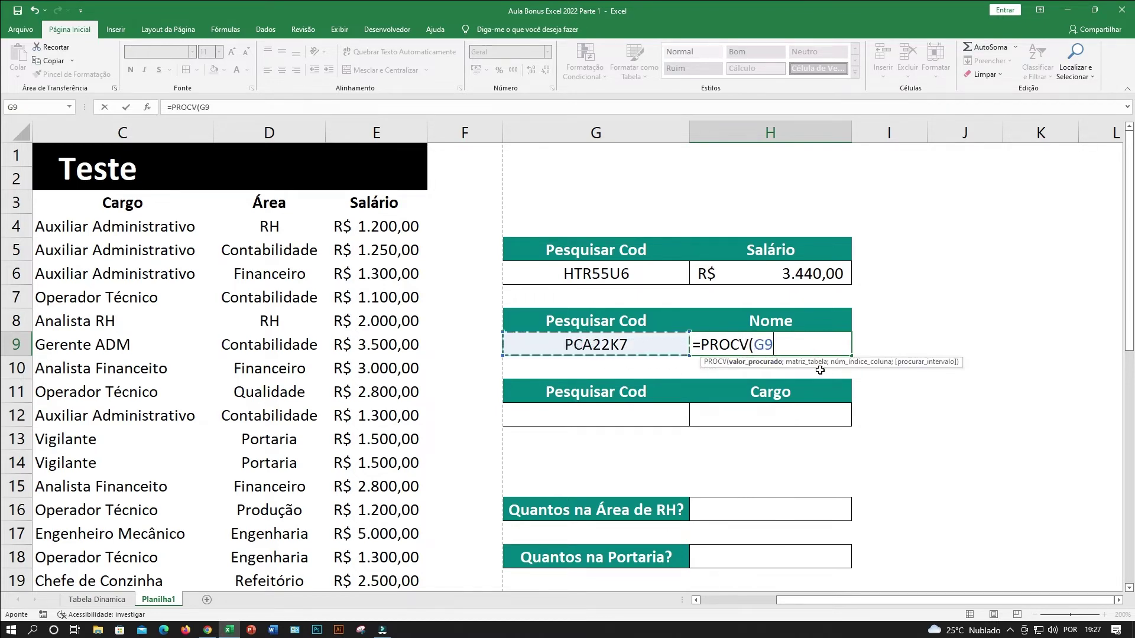
pyautogui.write(';')
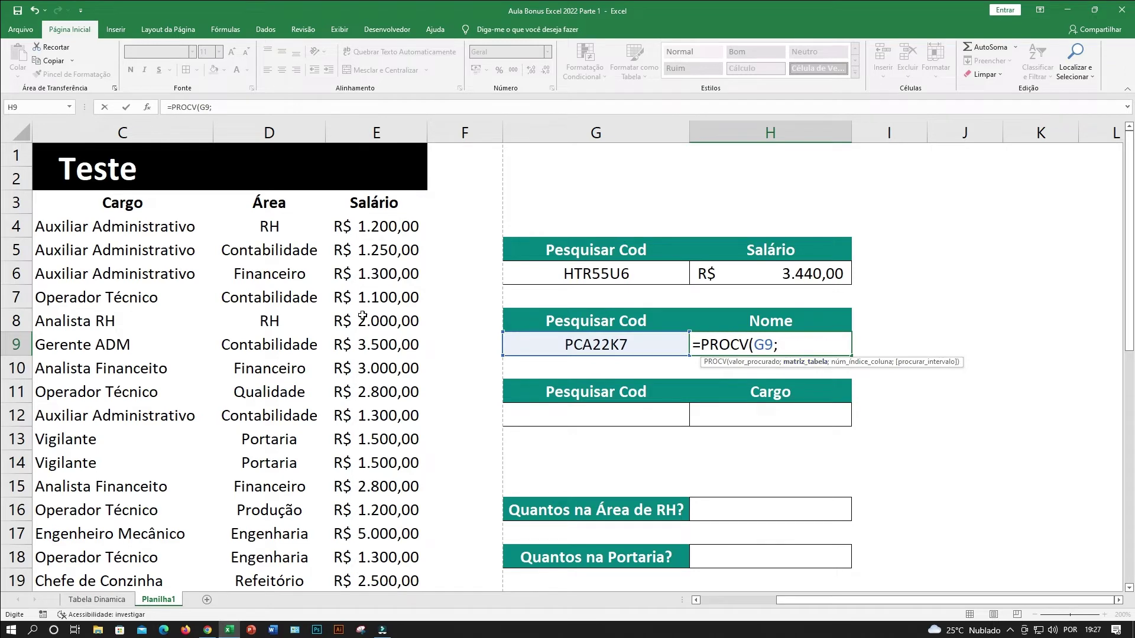
pyautogui.scroll(-4, 305, 426)
pyautogui.scroll(-5, 305, 426)
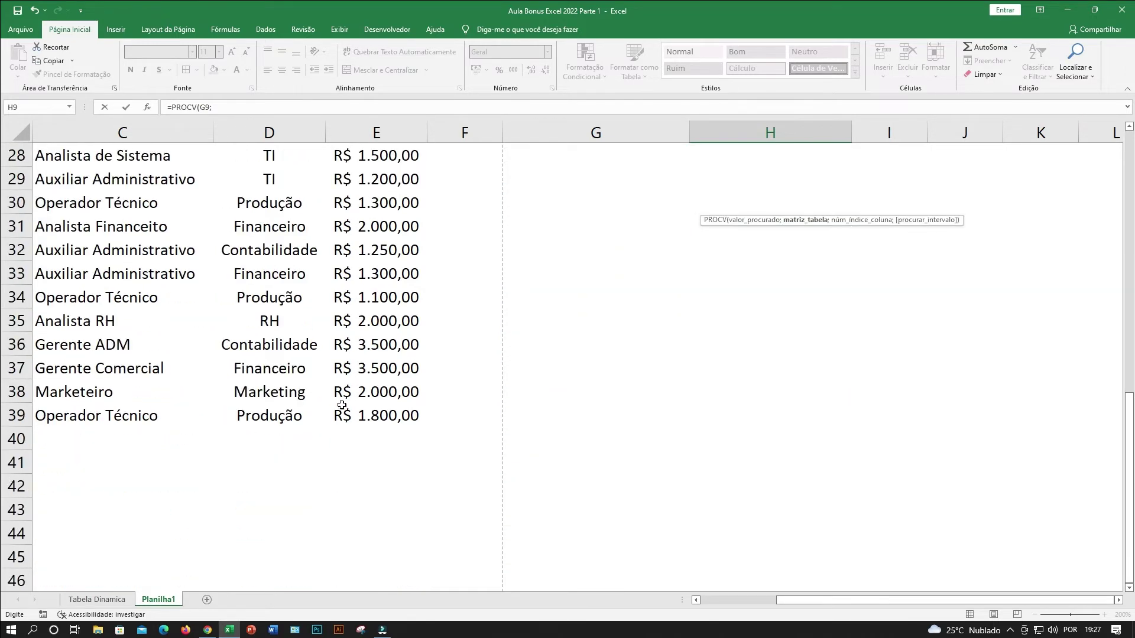
pyautogui.moveTo(366, 415); pyautogui.dragTo(58, 205)
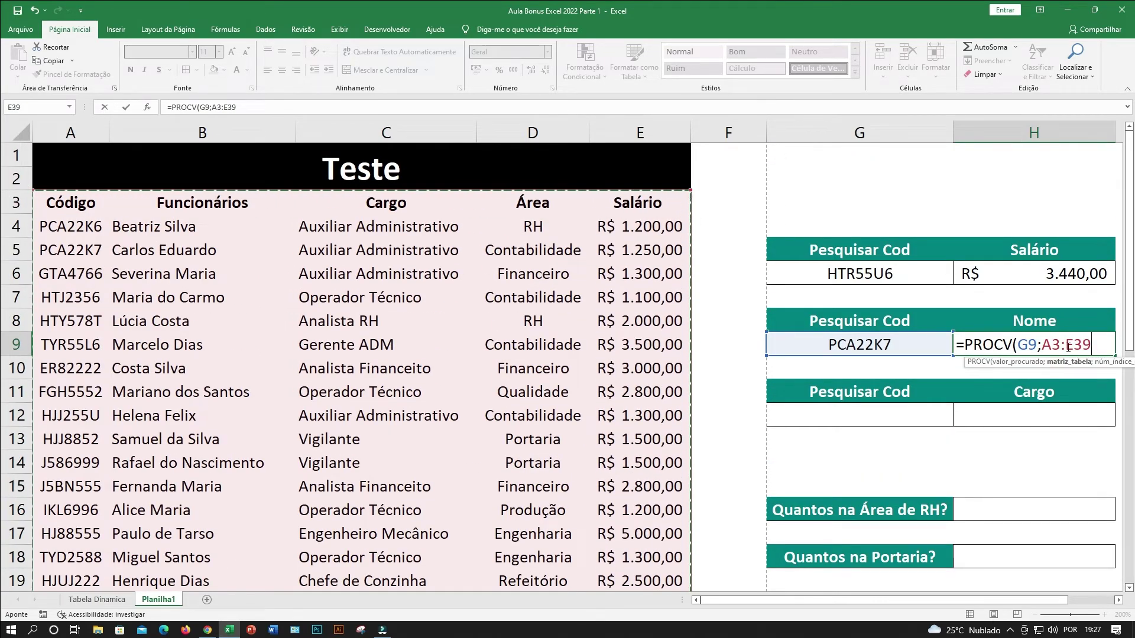
pyautogui.write(';2')
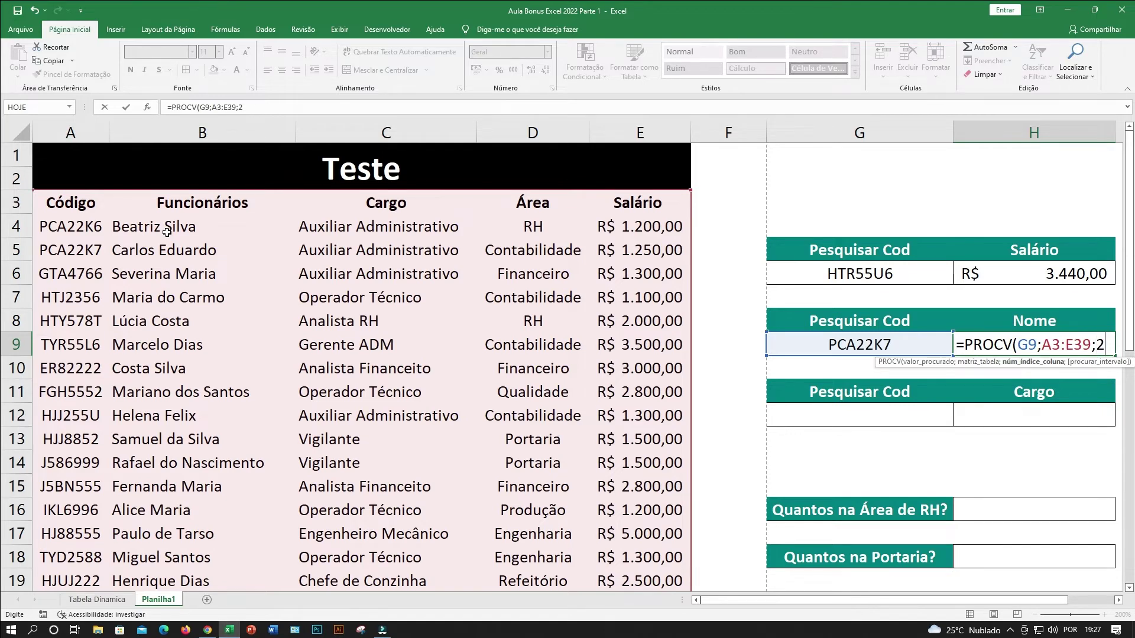
pyautogui.write(';')
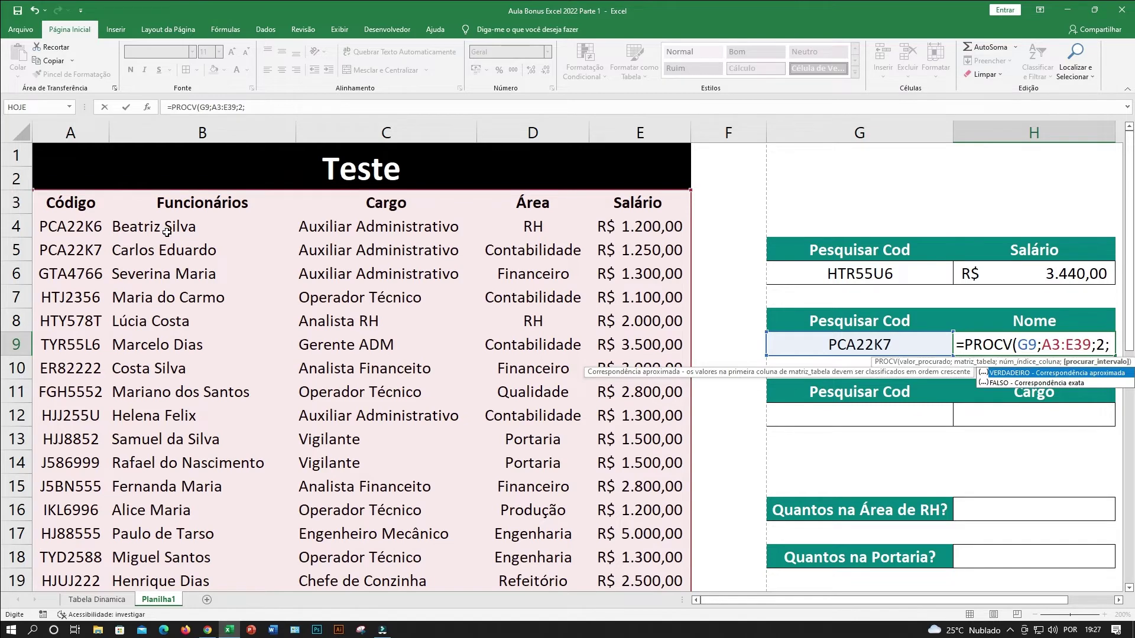
pyautogui.write('0)')
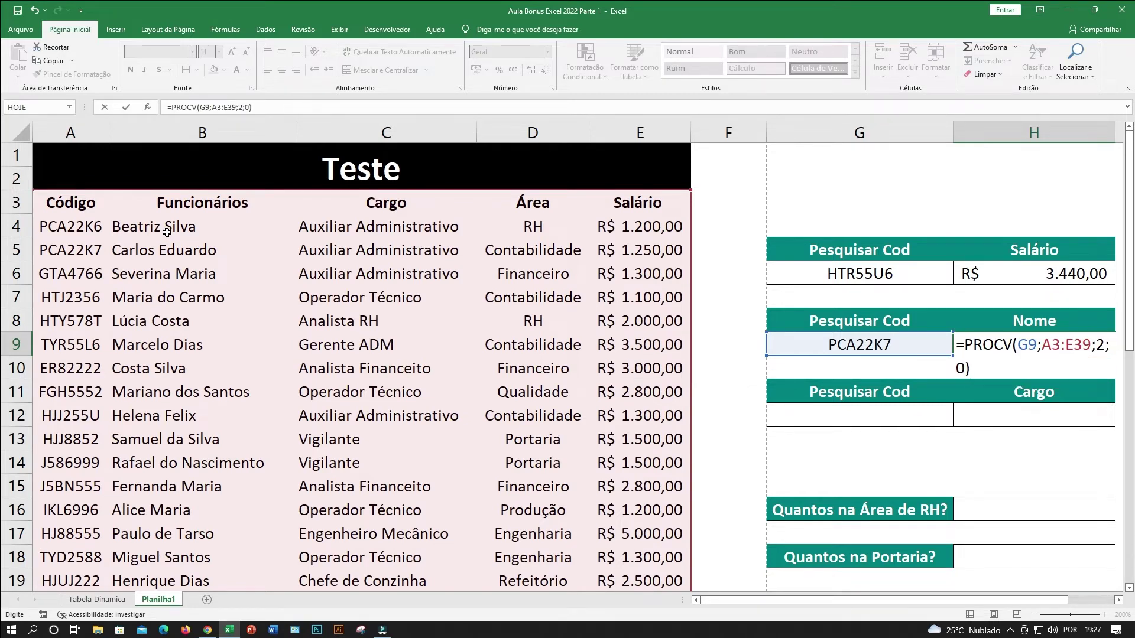
pyautogui.press('Return')
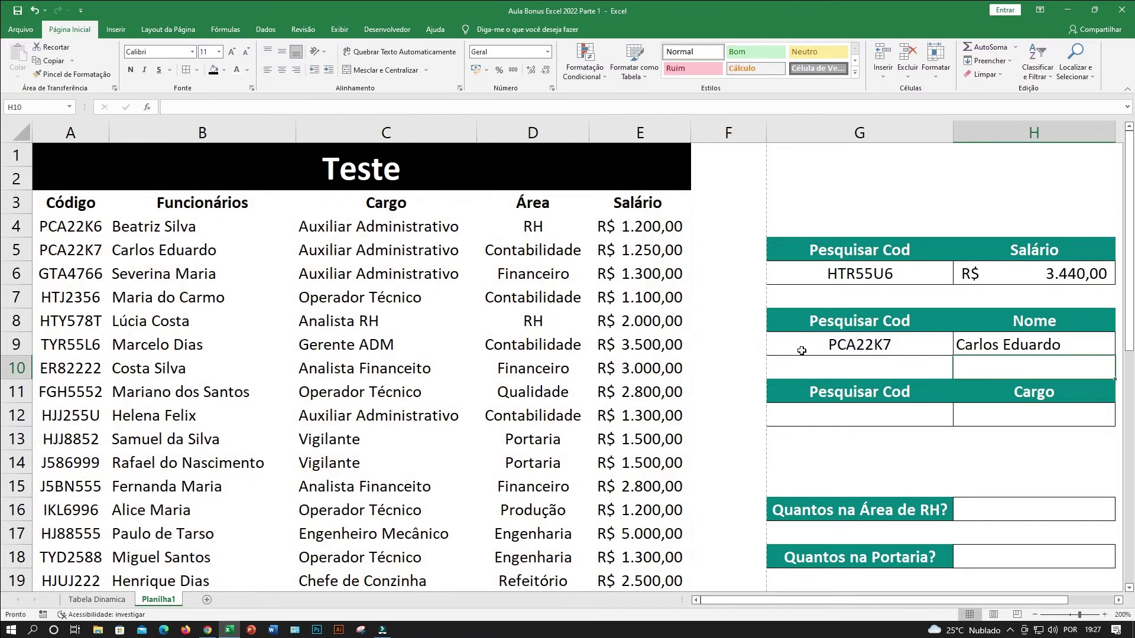
# Choose the code from A4 in G9 and check the Nome lookup's result in H9
pyautogui.click(880, 350)
pyautogui.click(959, 349)
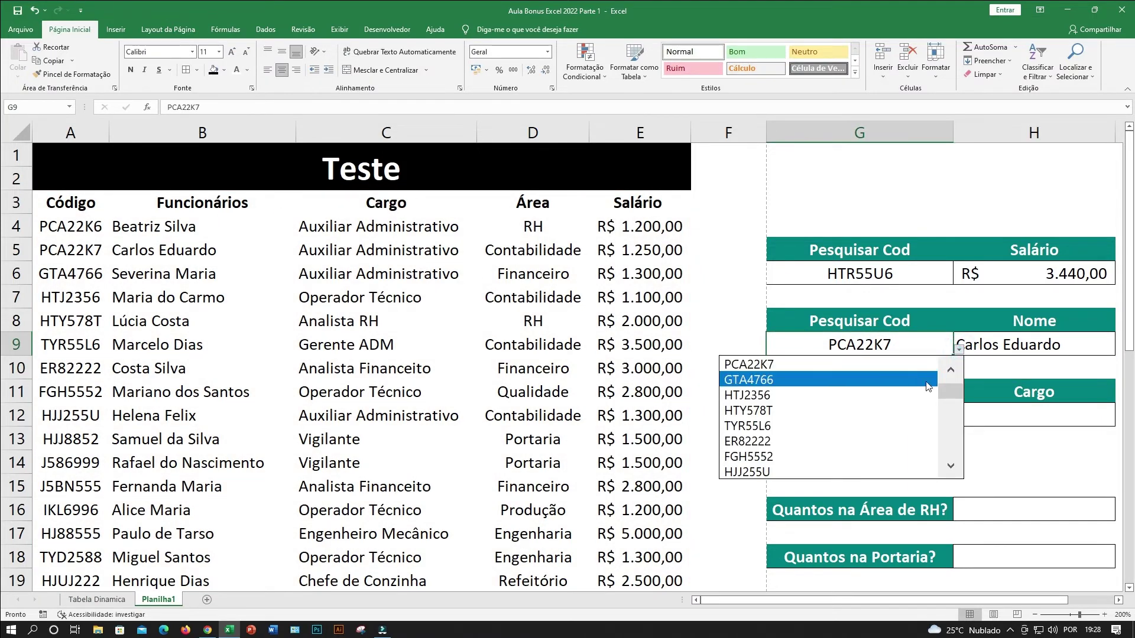
pyautogui.click(951, 371)
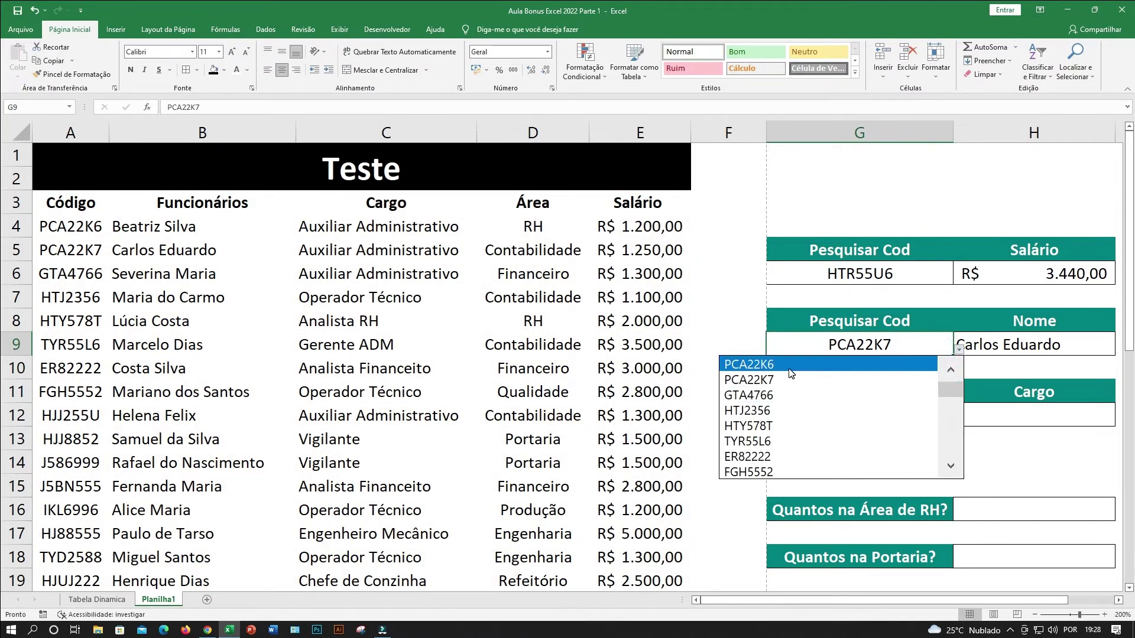
pyautogui.click(791, 363)
pyautogui.click(1017, 345)
# Choose a different code from further down G9's list and check the Nome result in H9
pyautogui.click(936, 344)
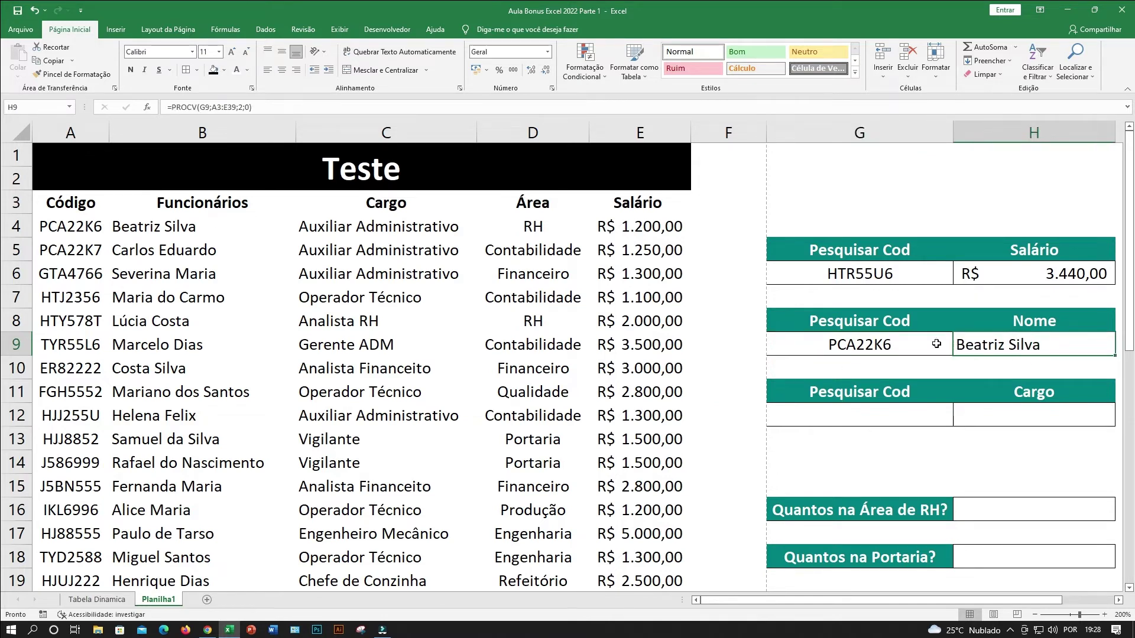
pyautogui.click(959, 348)
pyautogui.scroll(-5, 855, 449)
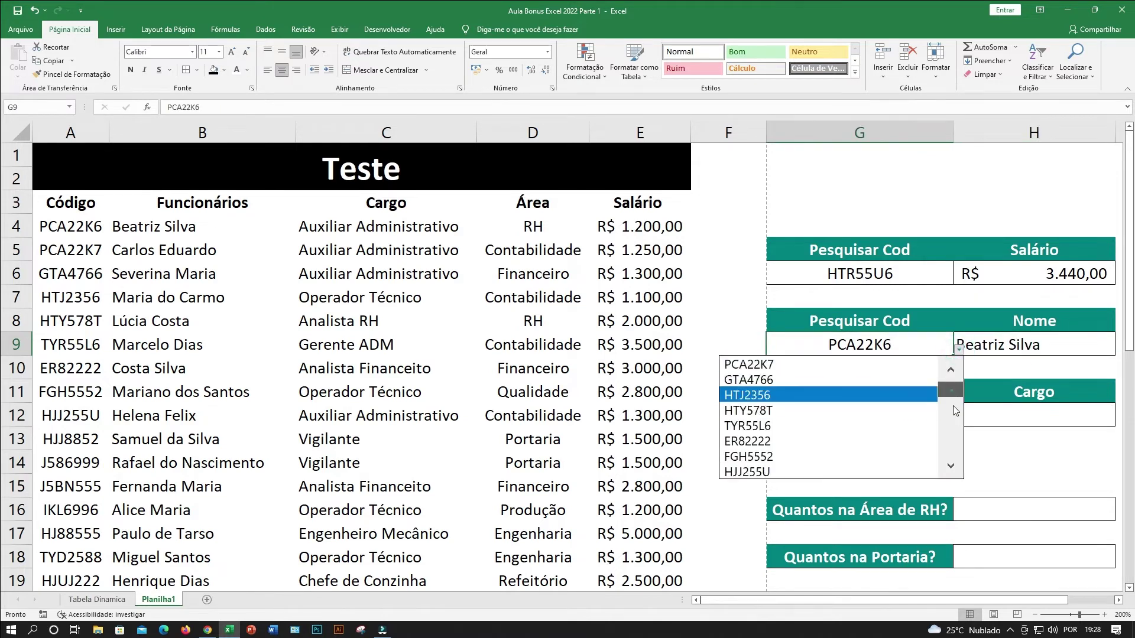
pyautogui.click(802, 472)
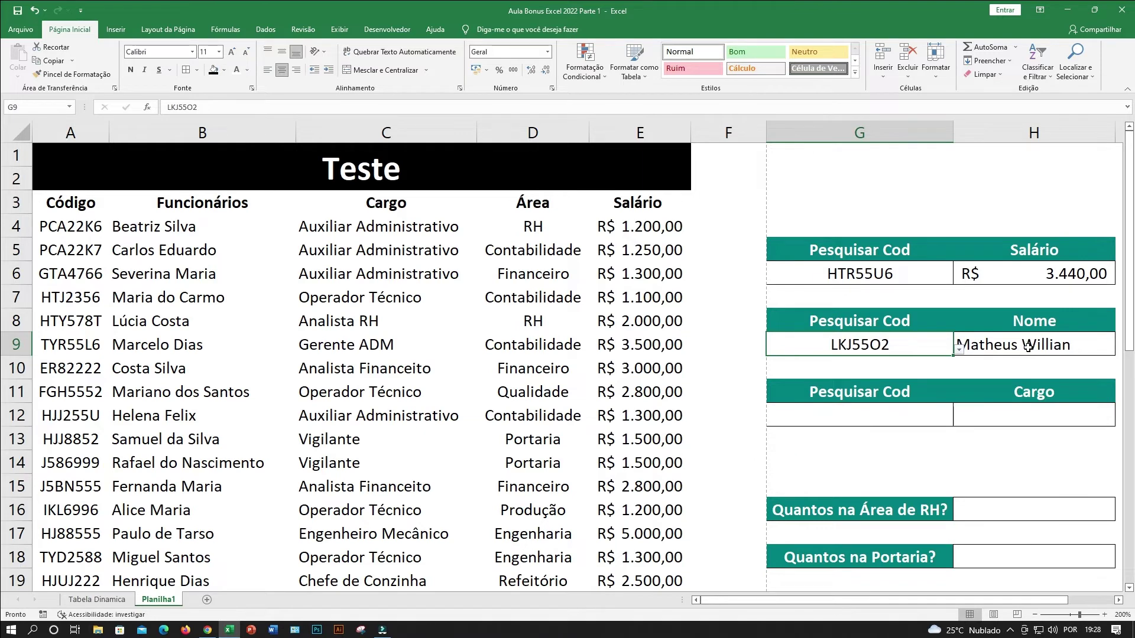
pyautogui.click(1029, 352)
# Enter =PROCV(G12;A3:E39;3;0) in H12, the result cell of the Cargo lookup
pyautogui.click(896, 366)
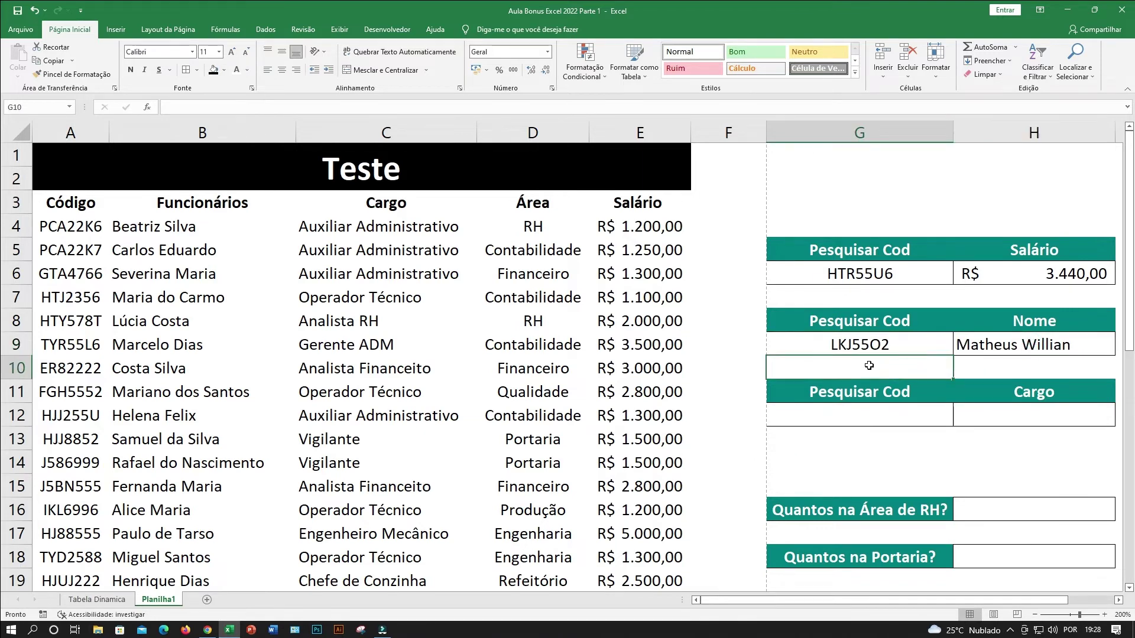
pyautogui.click(856, 410)
pyautogui.click(1036, 412)
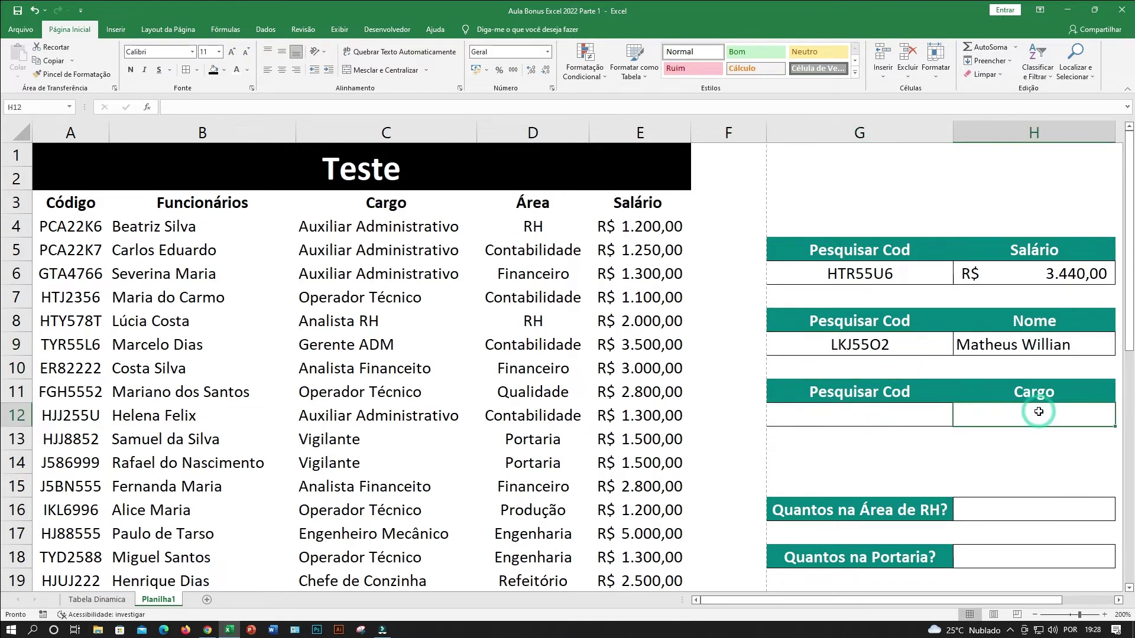
pyautogui.write('=proc')
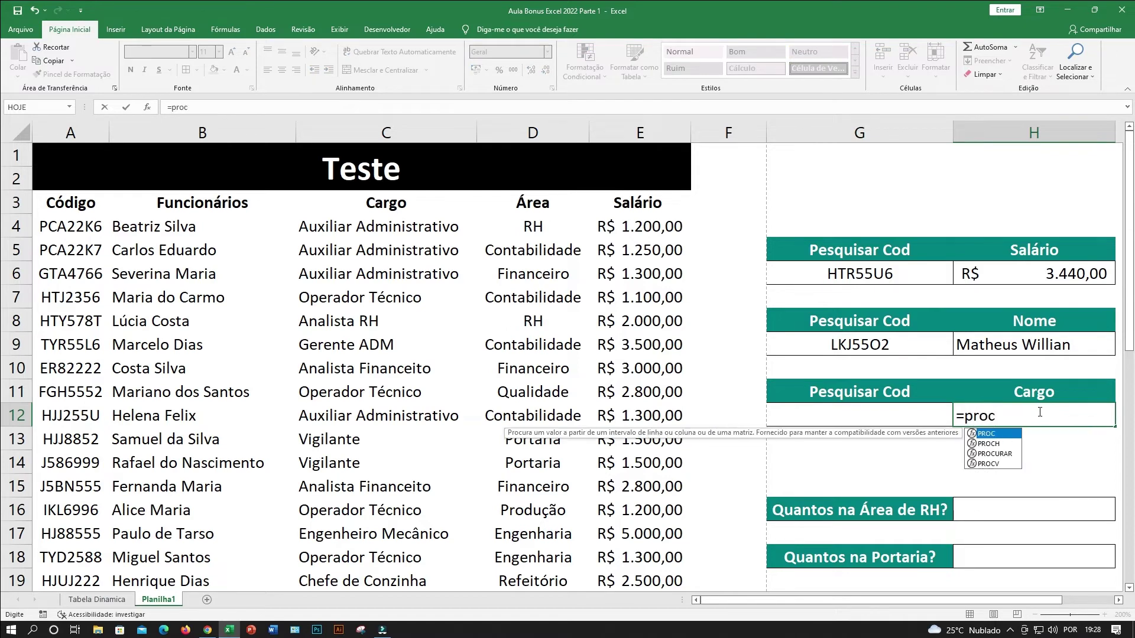
pyautogui.write('v')
pyautogui.press('Tab')
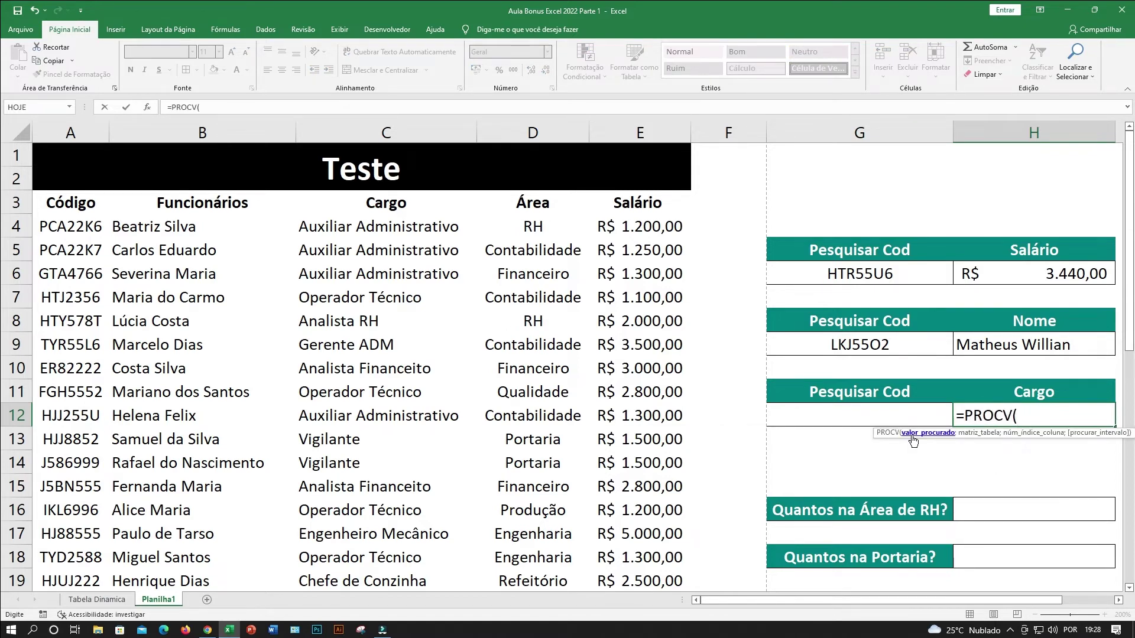
pyautogui.click(832, 419)
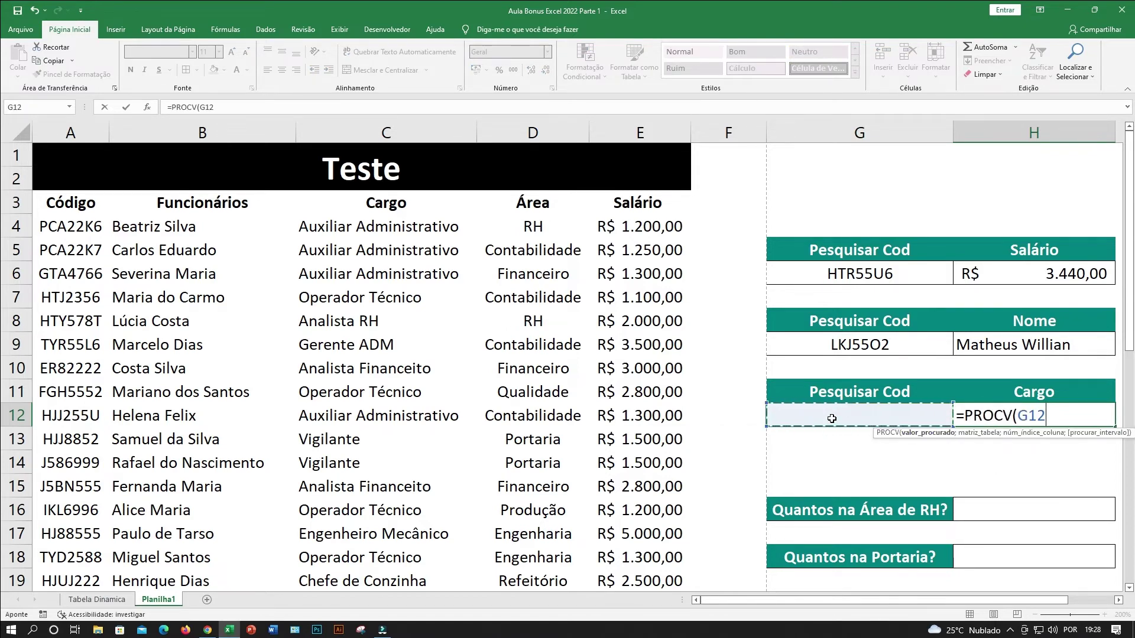
pyautogui.write(';')
pyautogui.click(86, 210)
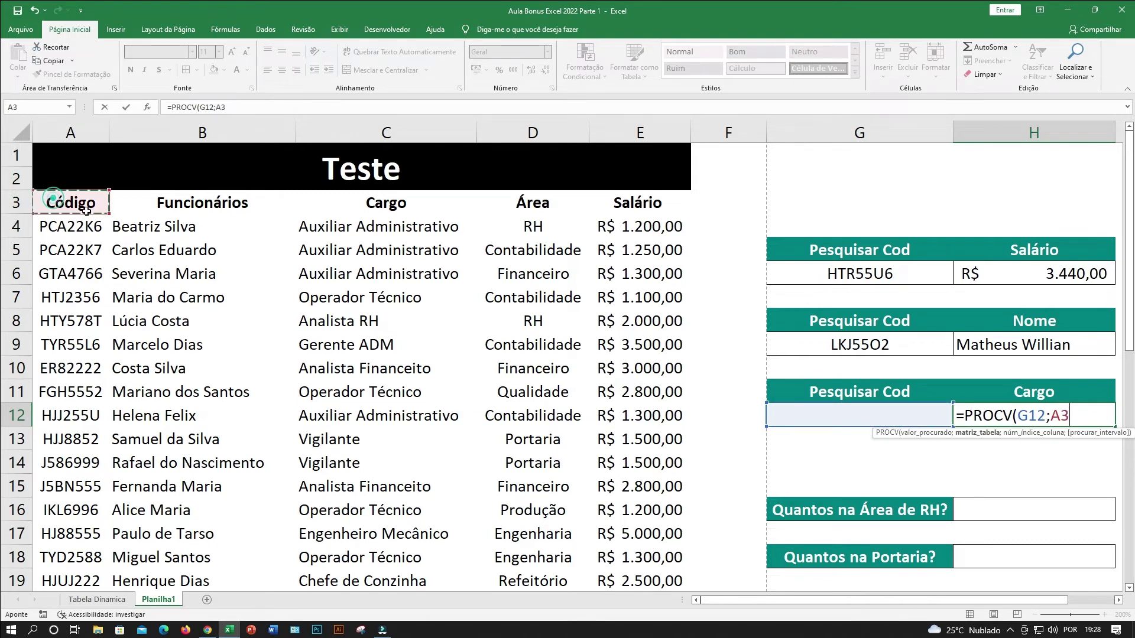
pyautogui.moveTo(87, 210); pyautogui.dragTo(641, 541)
pyautogui.scroll(7, 643, 449)
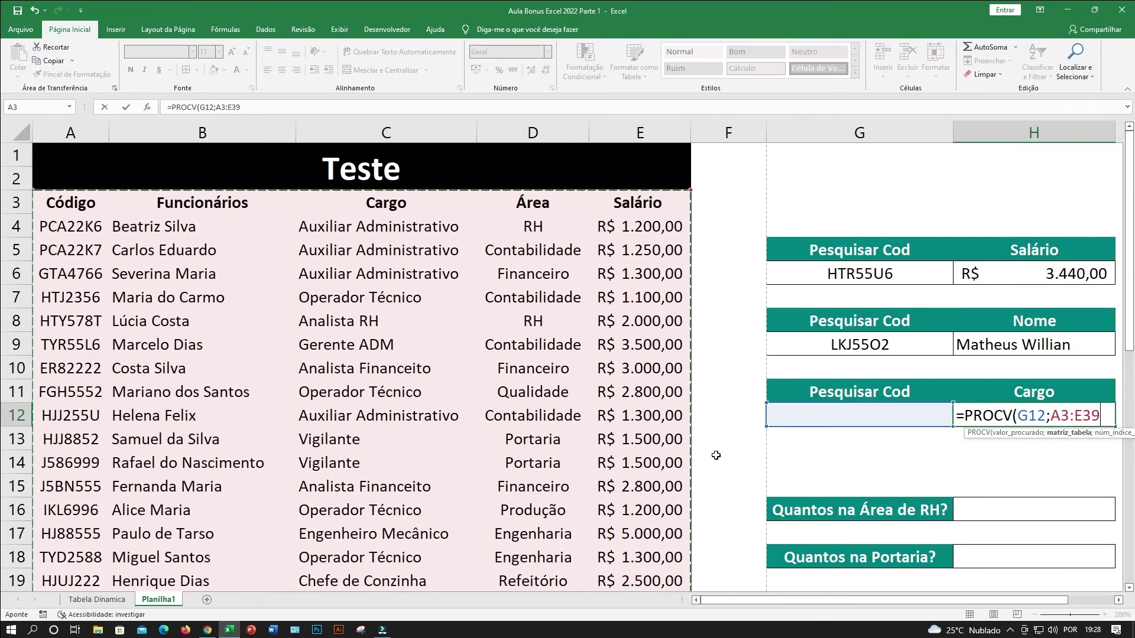
pyautogui.write(';')
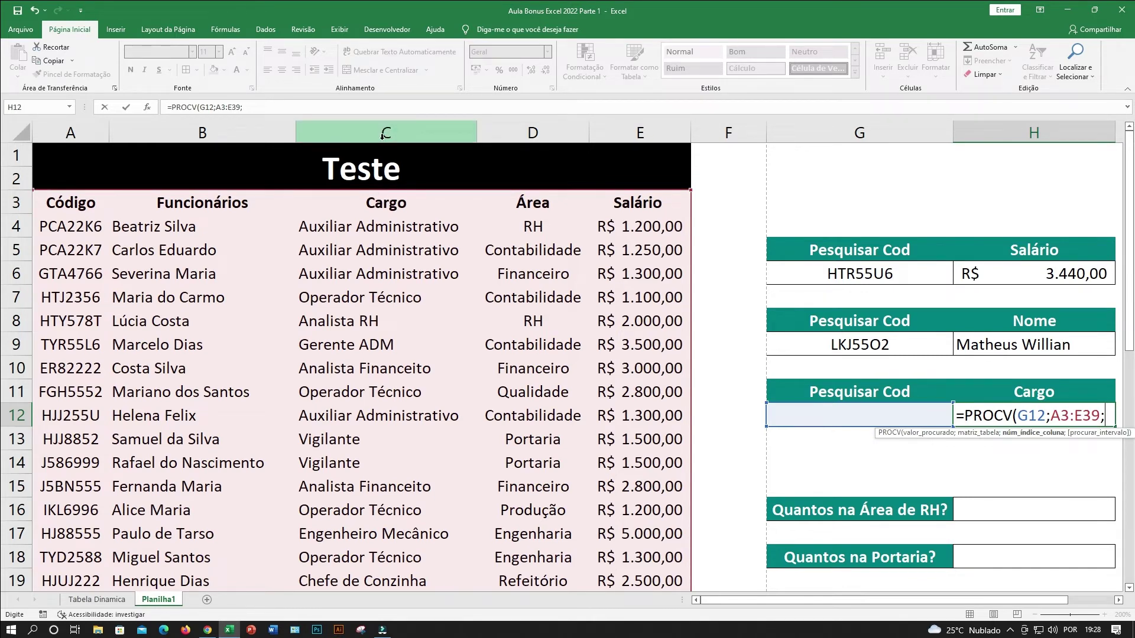
pyautogui.write('3;0)')
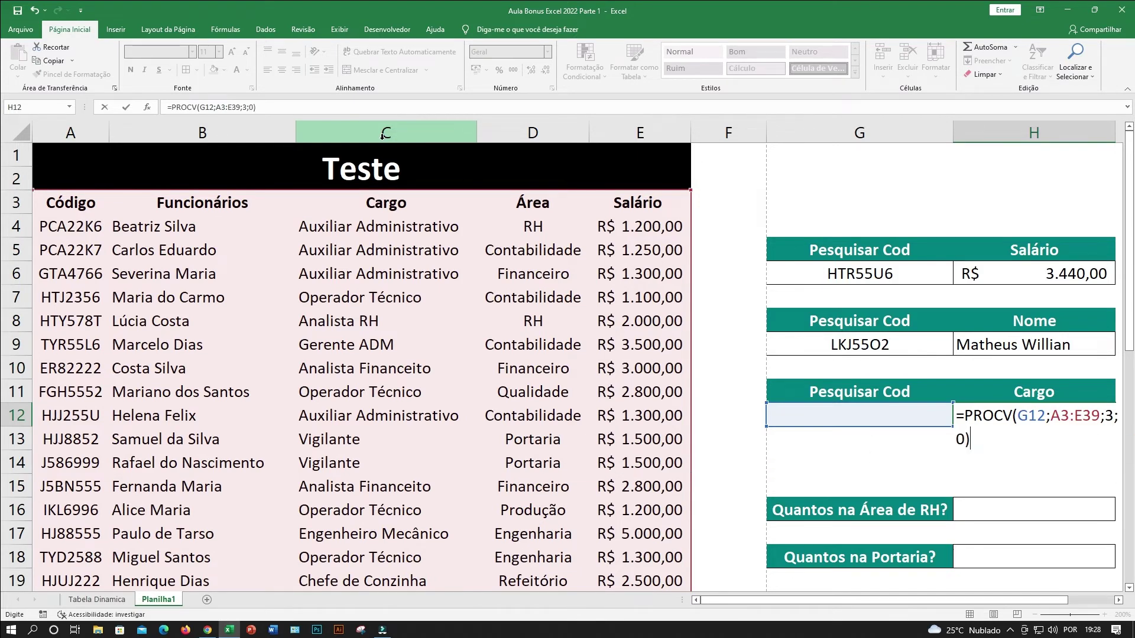
pyautogui.press('Return')
# Choose the code from A4 in G12 and compare the Cargo result with the employee's entries in row 4
pyautogui.click(874, 414)
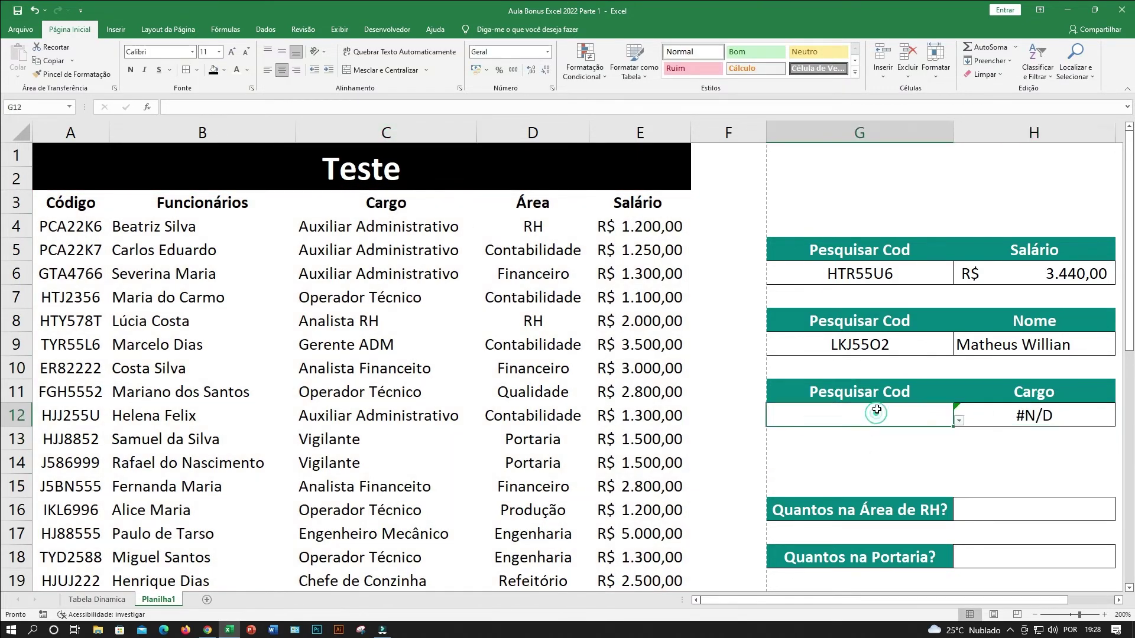
pyautogui.click(957, 421)
pyautogui.click(780, 435)
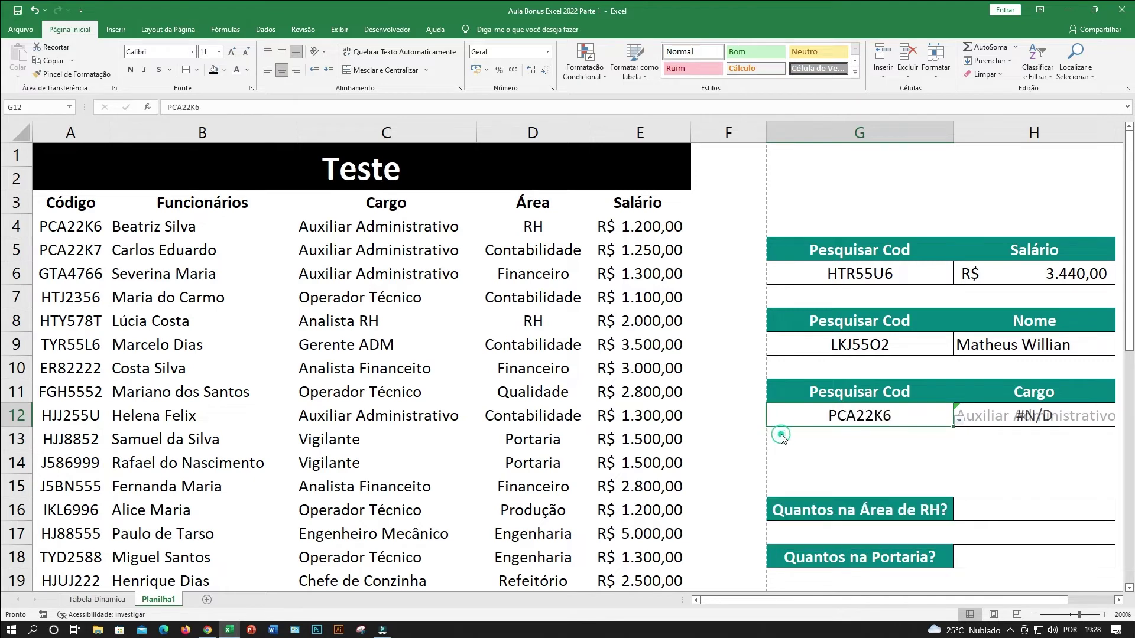
pyautogui.click(1025, 425)
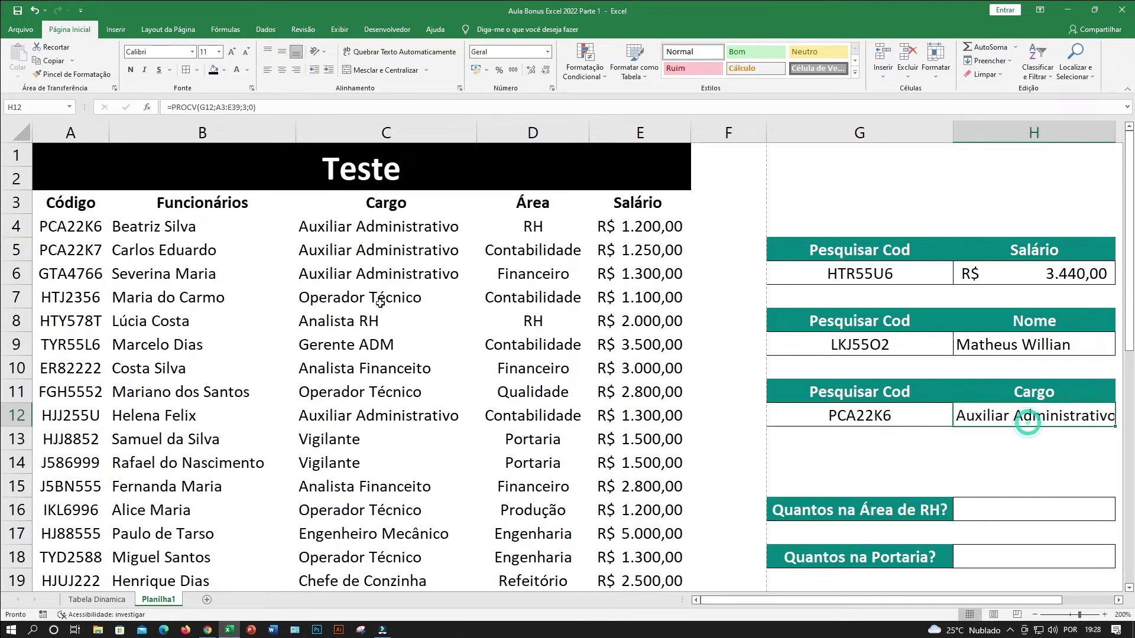
pyautogui.click(349, 228)
pyautogui.click(79, 232)
pyautogui.click(153, 233)
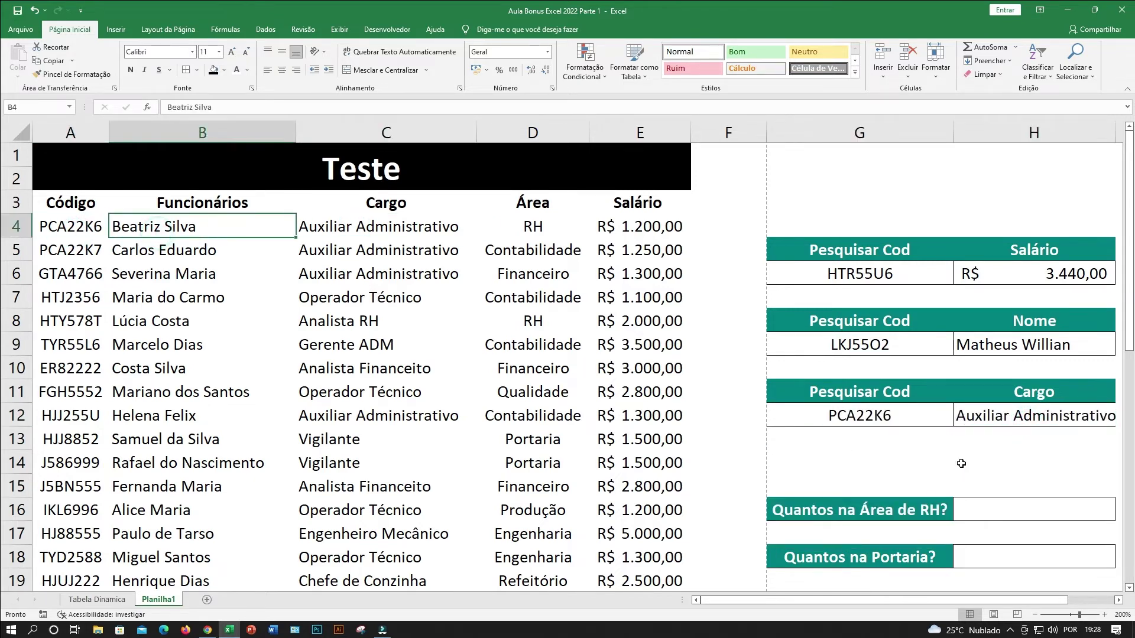
# Choose in G12, the search cell of the Cargo lookup, the same code that G9 holds
pyautogui.click(933, 426)
pyautogui.click(958, 420)
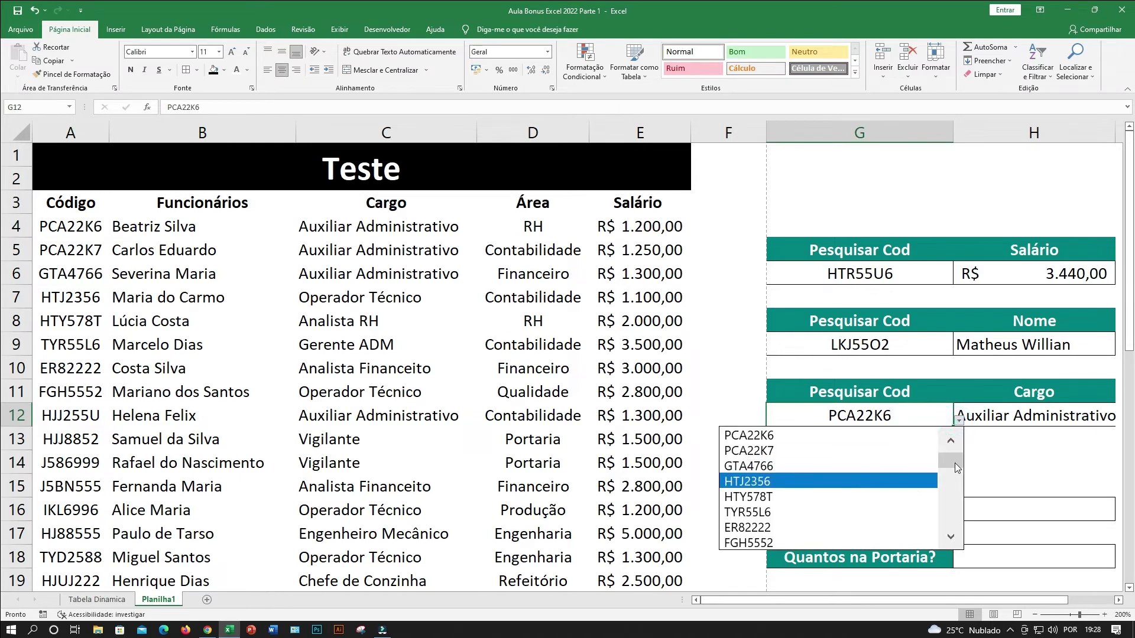
pyautogui.scroll(-5, 953, 461)
pyautogui.click(791, 543)
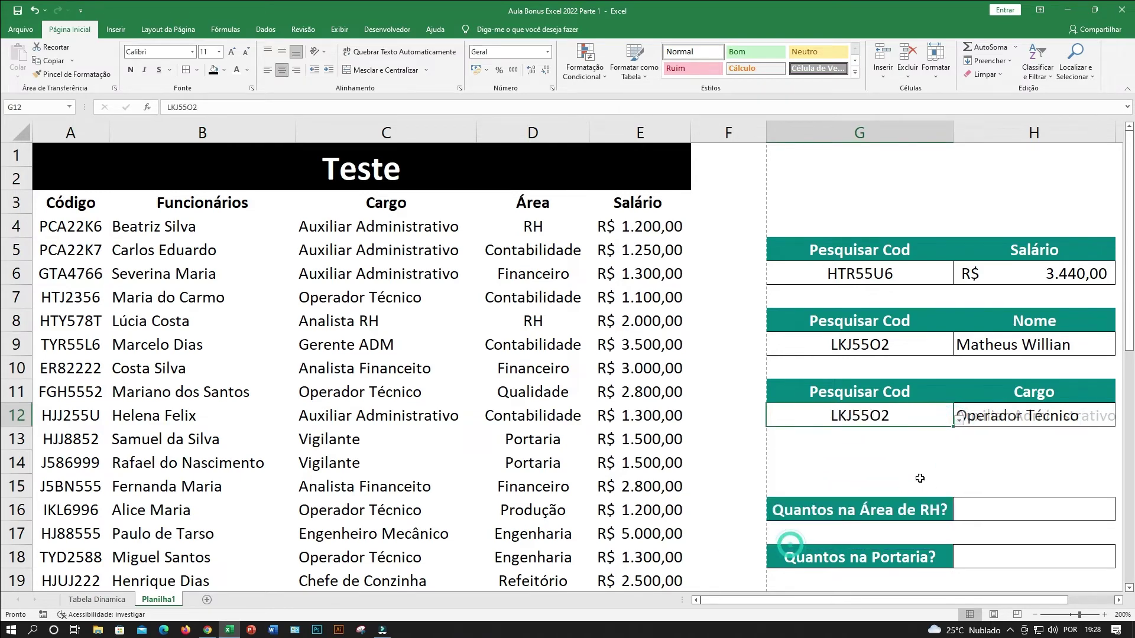
# Check the Cargo result in H12 against the matching employee's entries in row 39
pyautogui.click(1041, 417)
pyautogui.scroll(-9, 311, 410)
pyautogui.scroll(-3, 157, 392)
pyautogui.scroll(2, 166, 301)
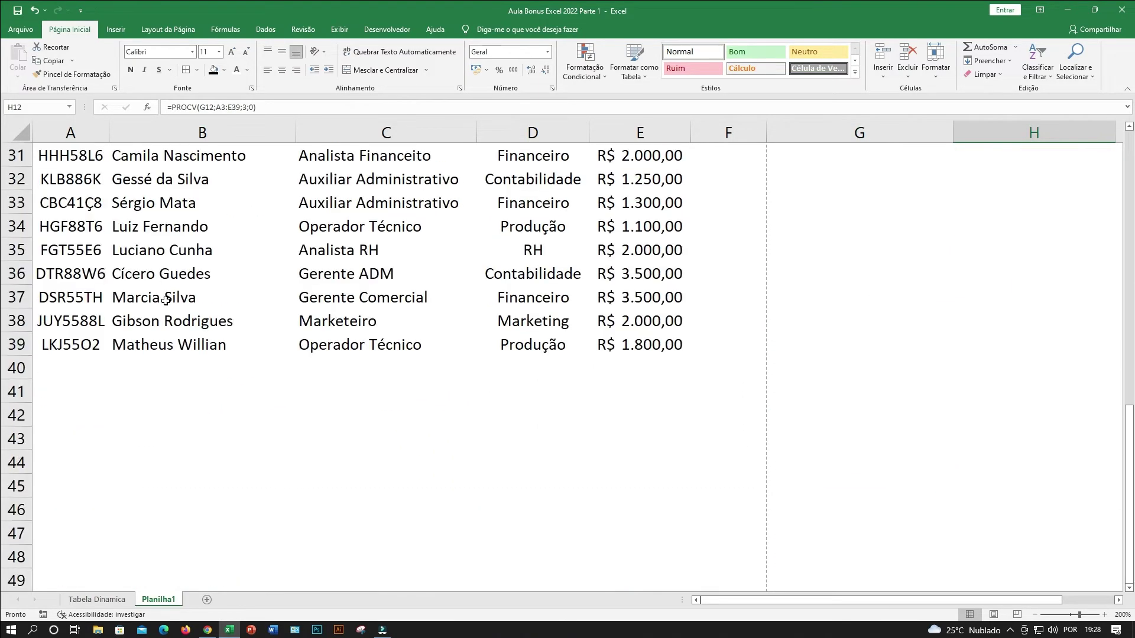
pyautogui.moveTo(70, 343); pyautogui.dragTo(674, 344)
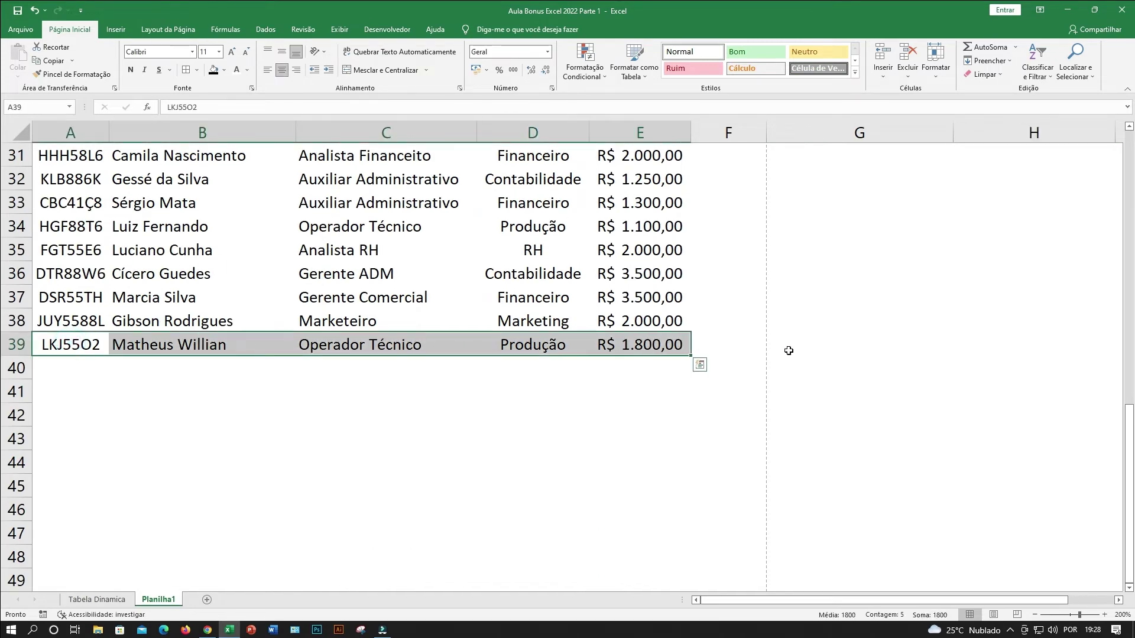
pyautogui.scroll(10, 674, 343)
pyautogui.click(1027, 416)
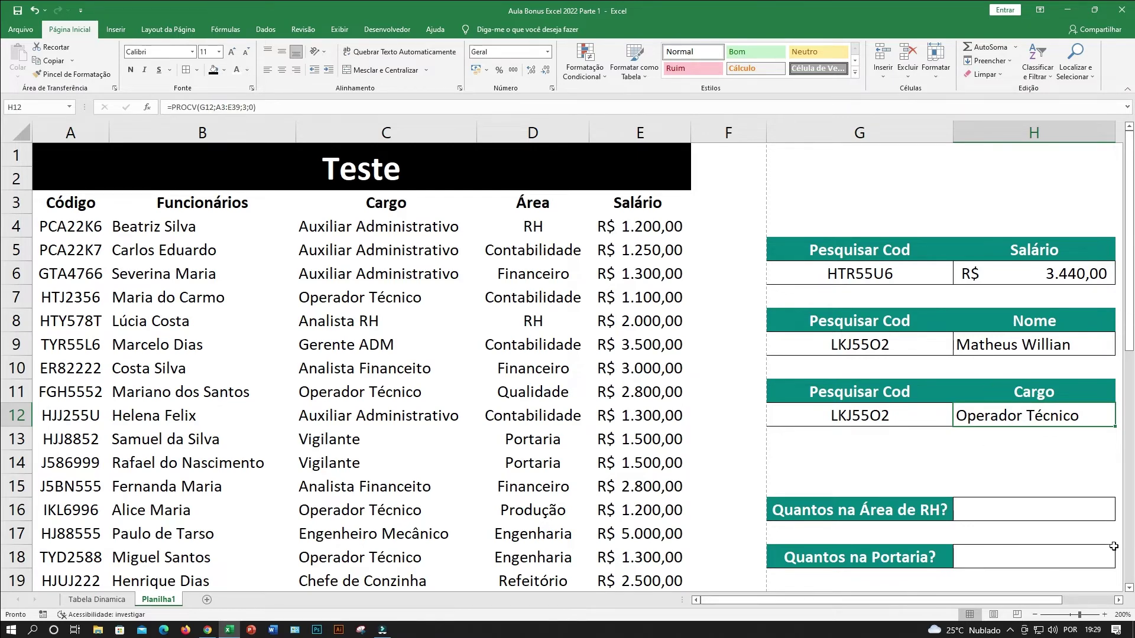
# Review the summary questions from G16 down and find the RH entries throughout the Área column
pyautogui.scroll(-2, 1131, 591)
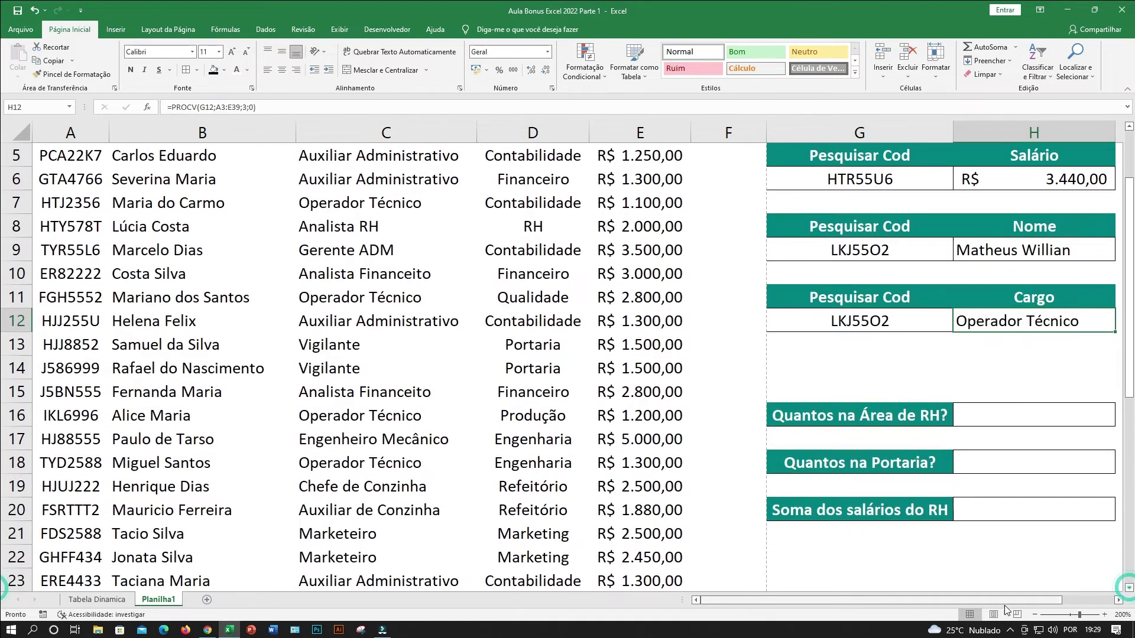
pyautogui.moveTo(987, 605); pyautogui.dragTo(1036, 604)
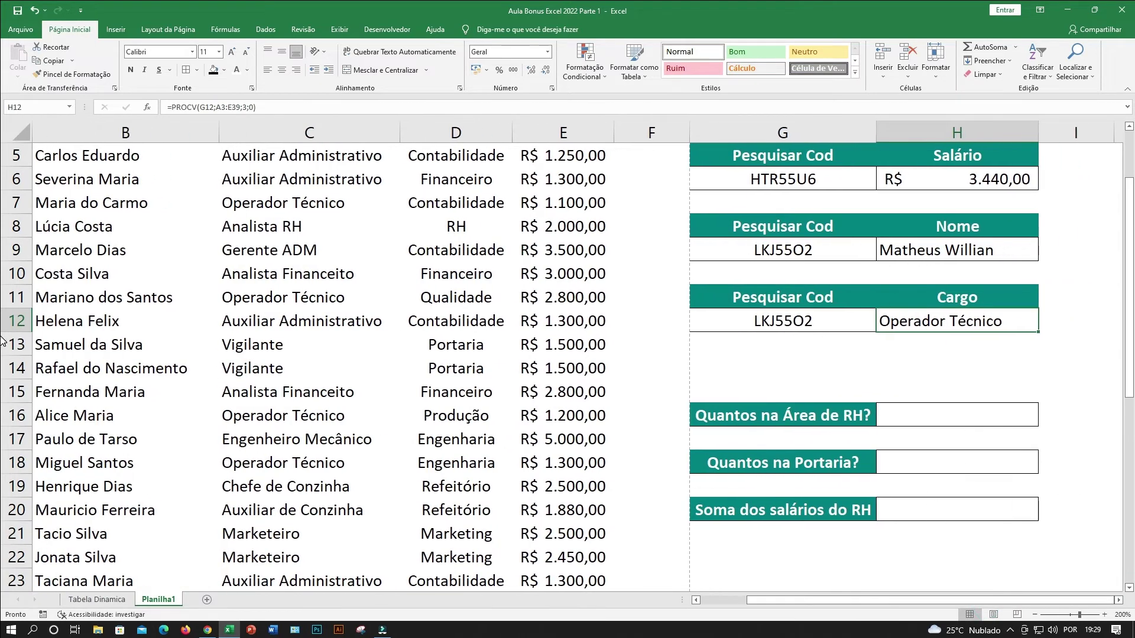
pyautogui.moveTo(1131, 338); pyautogui.dragTo(1132, 369)
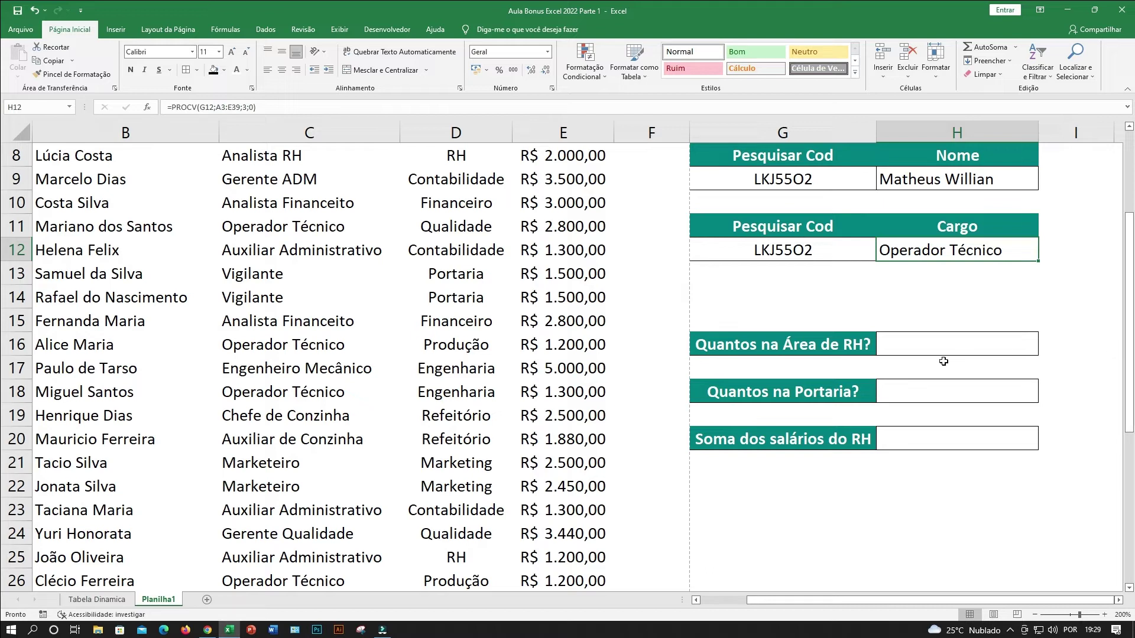
pyautogui.click(931, 340)
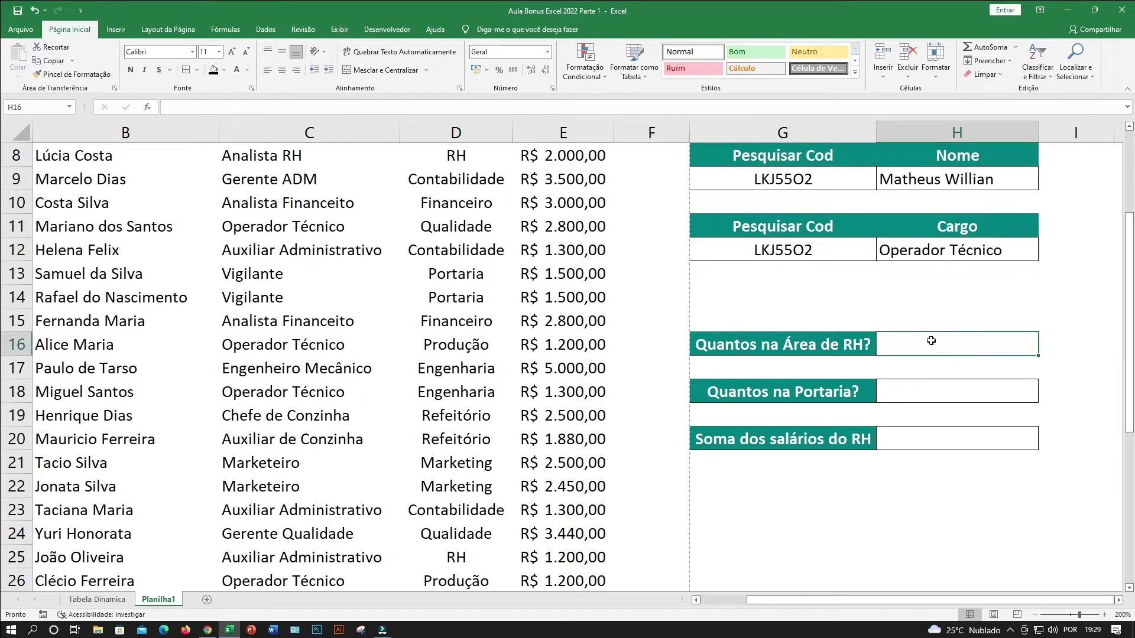
pyautogui.click(732, 349)
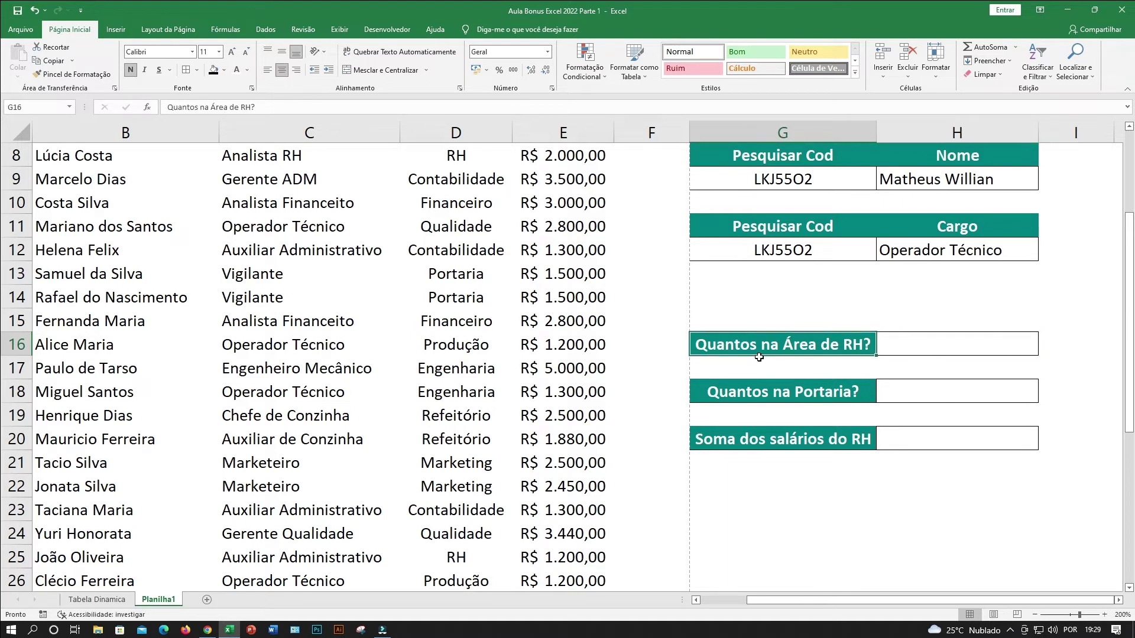
pyautogui.scroll(2, 491, 356)
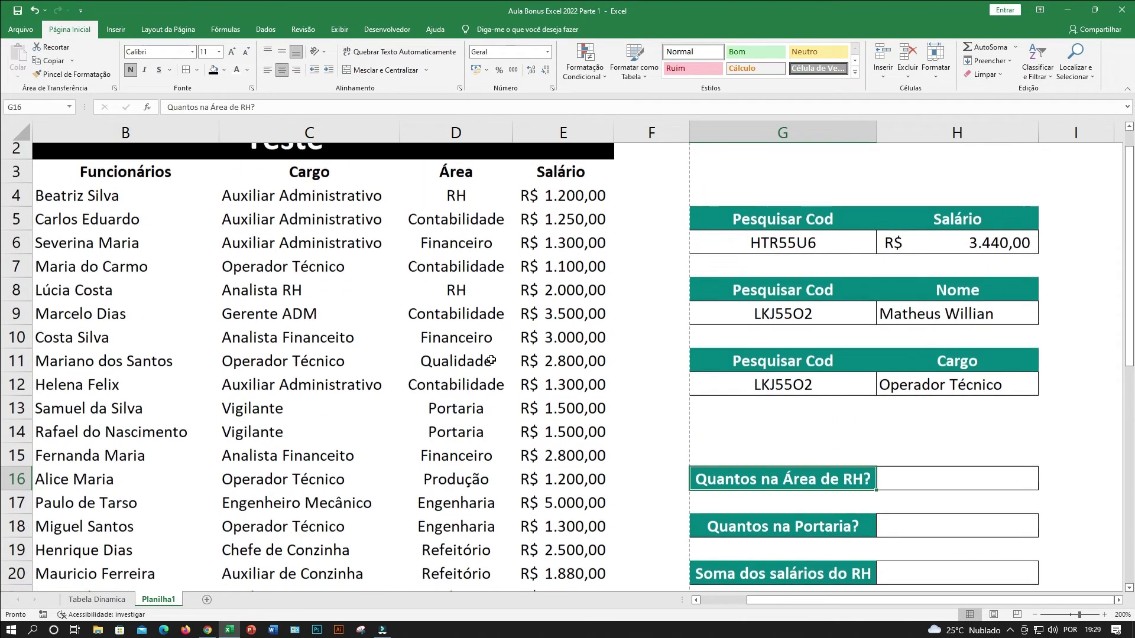
pyautogui.click(459, 301)
pyautogui.click(457, 204)
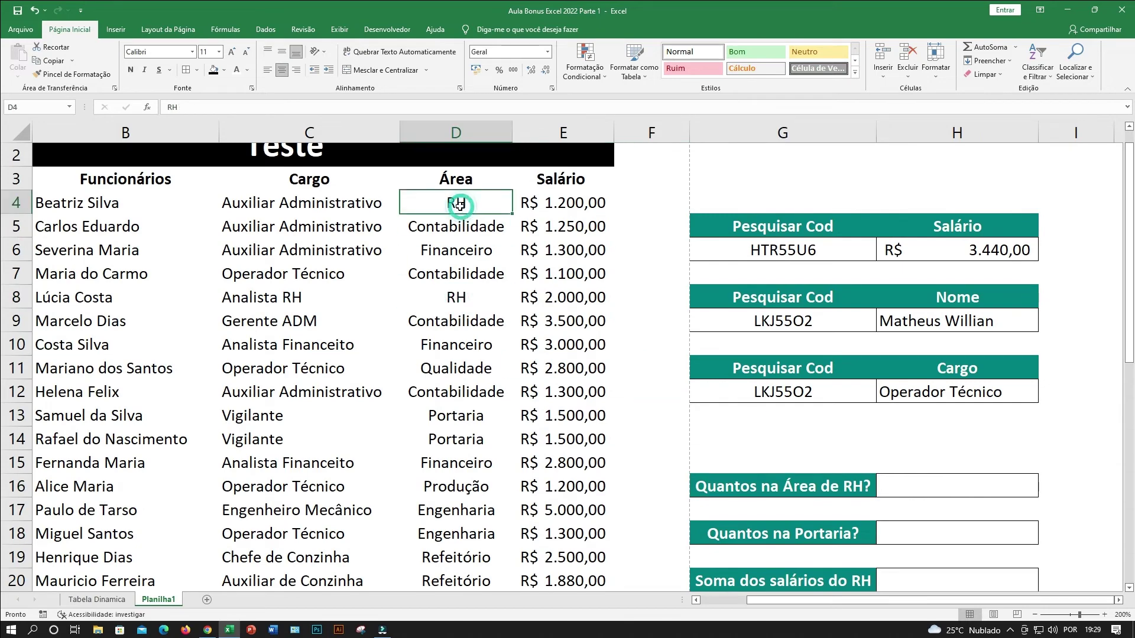
pyautogui.scroll(-3, 453, 307)
pyautogui.scroll(-1, 452, 390)
pyautogui.click(456, 415)
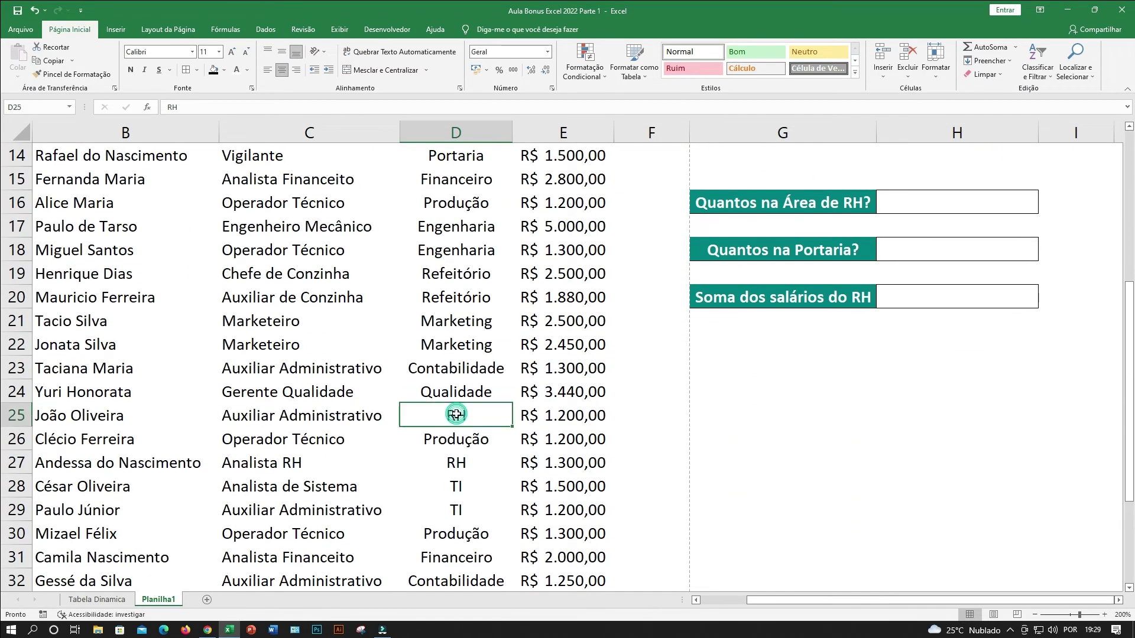
pyautogui.click(467, 466)
pyautogui.scroll(-3, 466, 466)
pyautogui.click(467, 441)
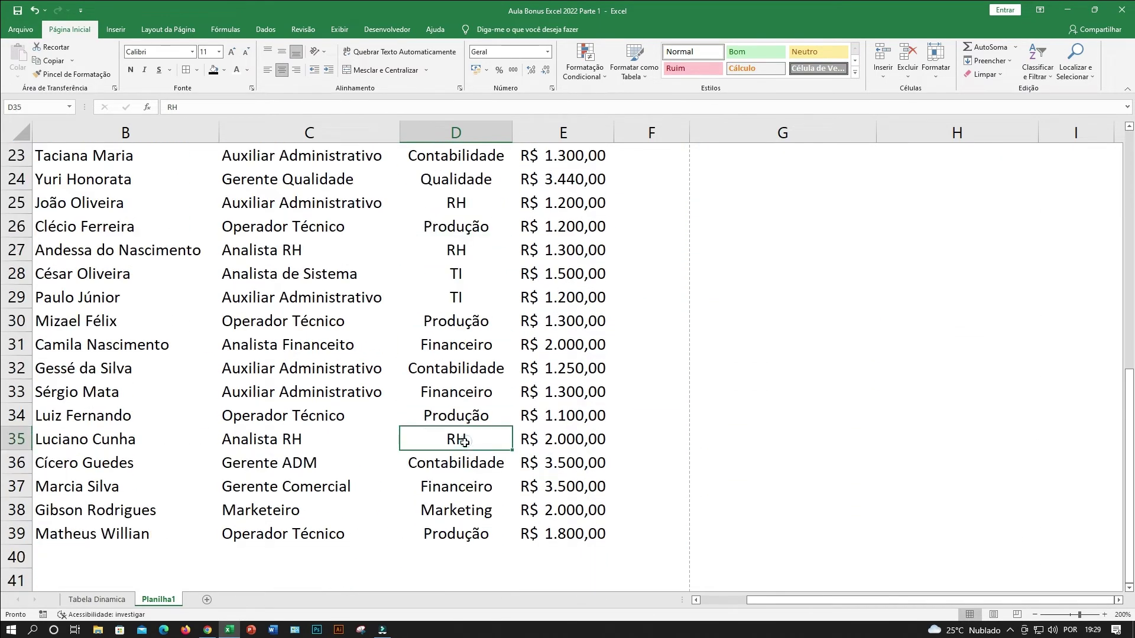
pyautogui.scroll(3, 511, 463)
pyautogui.scroll(5, 512, 463)
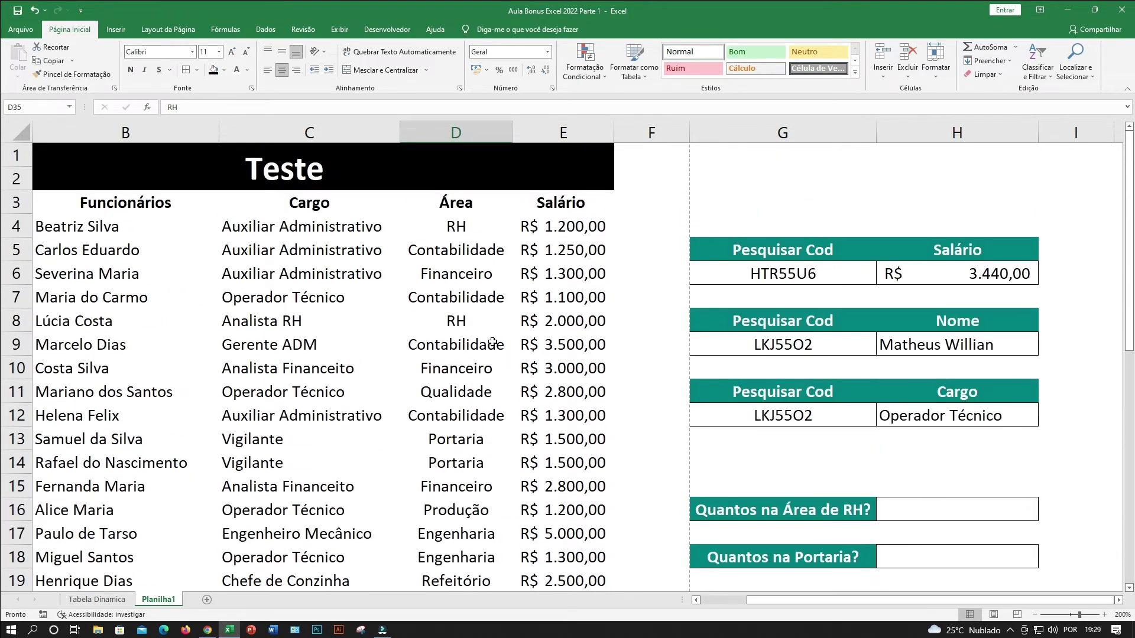
# Examine the Área values from D4 to D39 as the range in which RH has to be counted
pyautogui.click(470, 314)
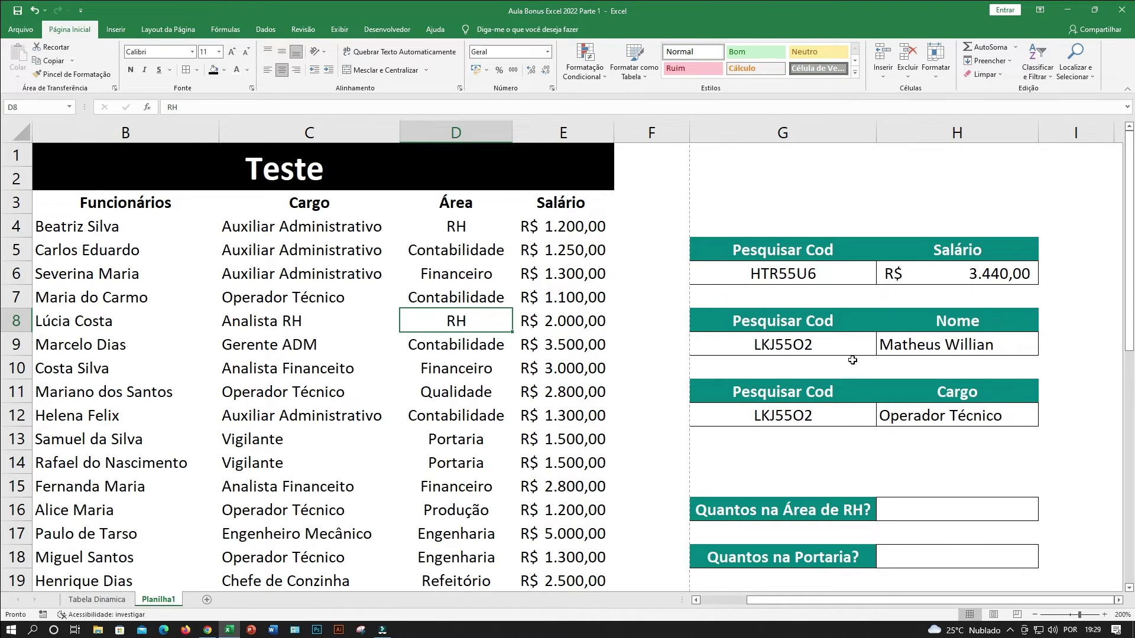
pyautogui.scroll(-1, 900, 449)
pyautogui.click(903, 444)
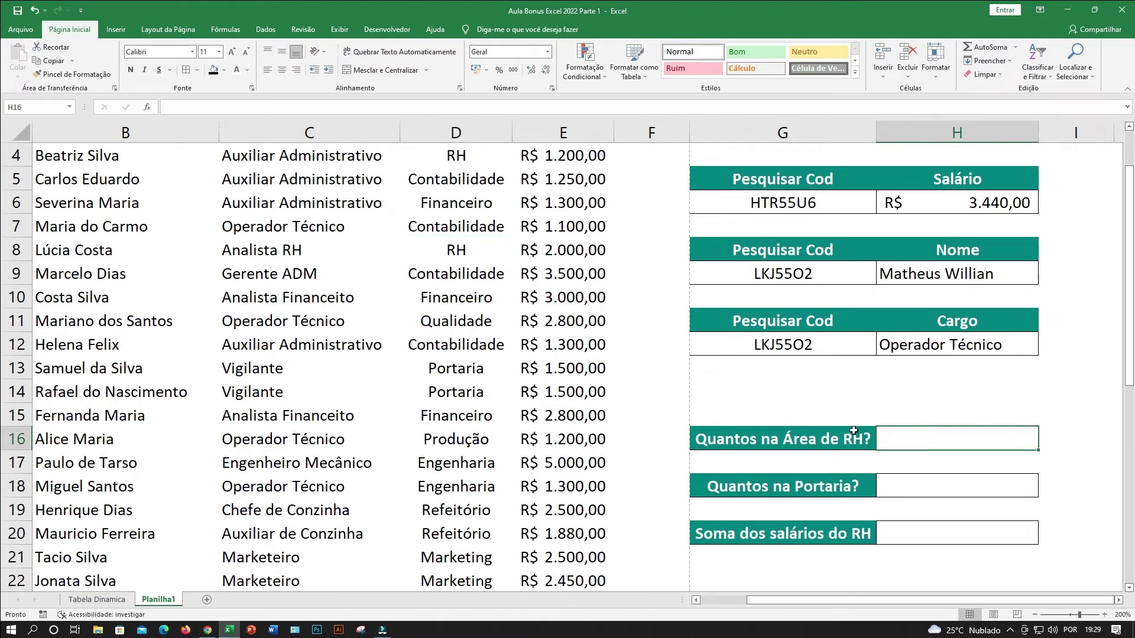
pyautogui.click(465, 252)
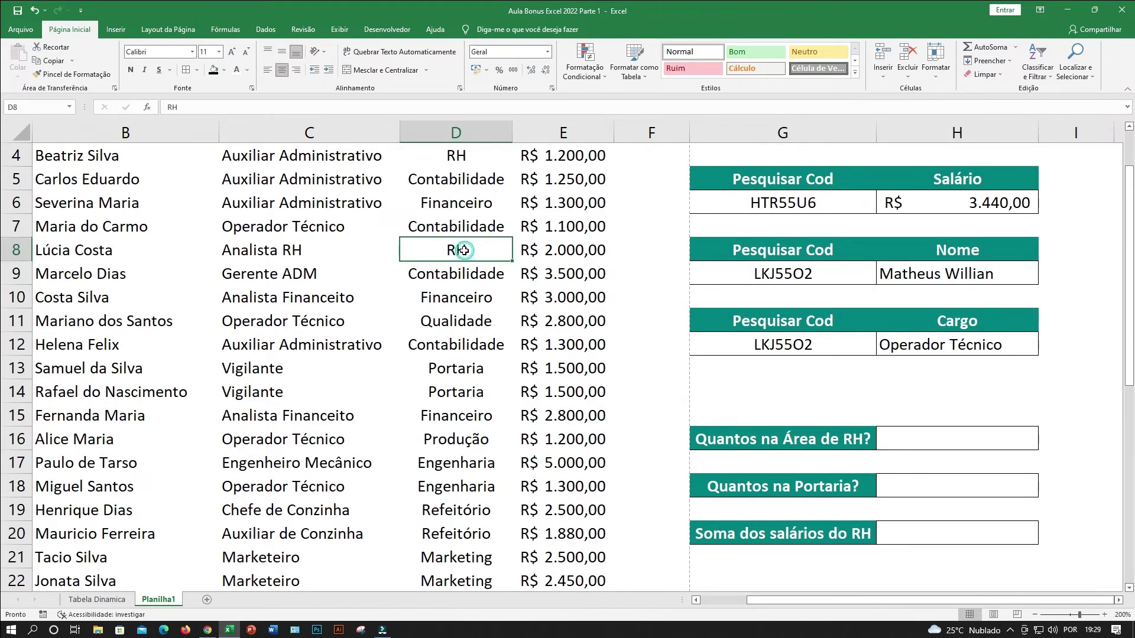
pyautogui.click(464, 158)
pyautogui.hotkey('ctrl', 'shift', 'Down')
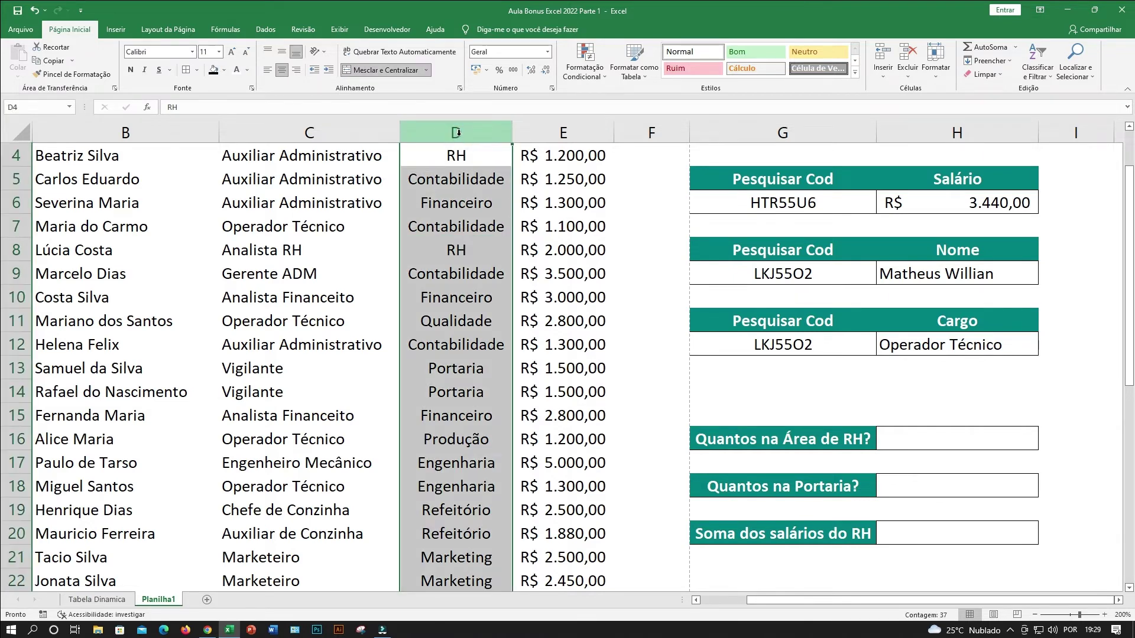
# Start a CONT.SE formula in H16, the result cell for "Quantos na Área de RH?"
pyautogui.click(921, 440)
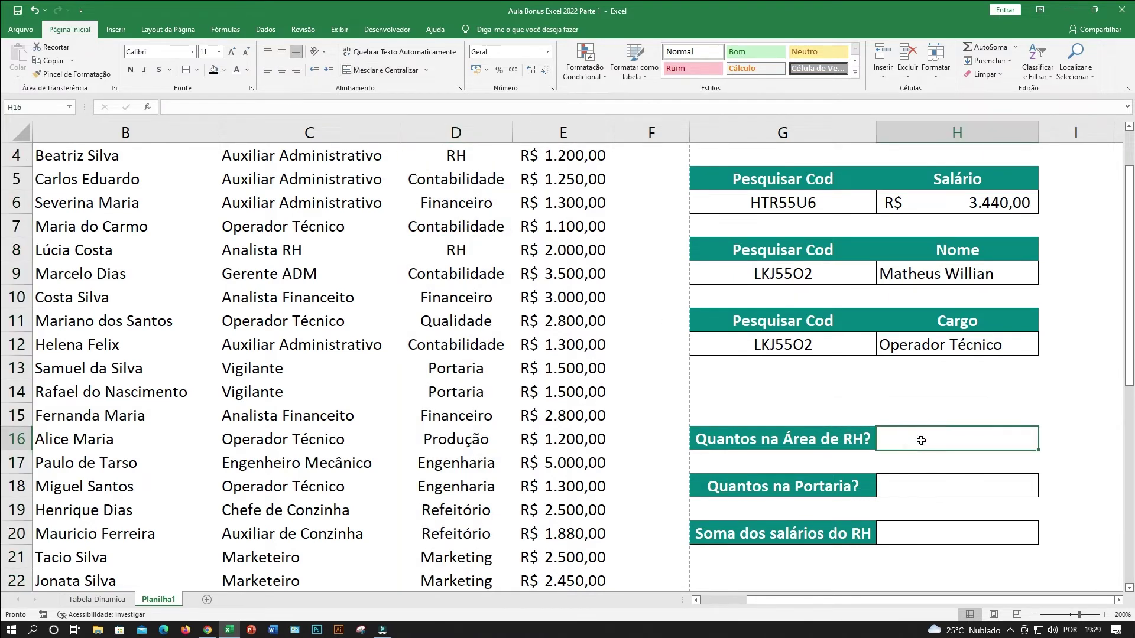
pyautogui.write('=con')
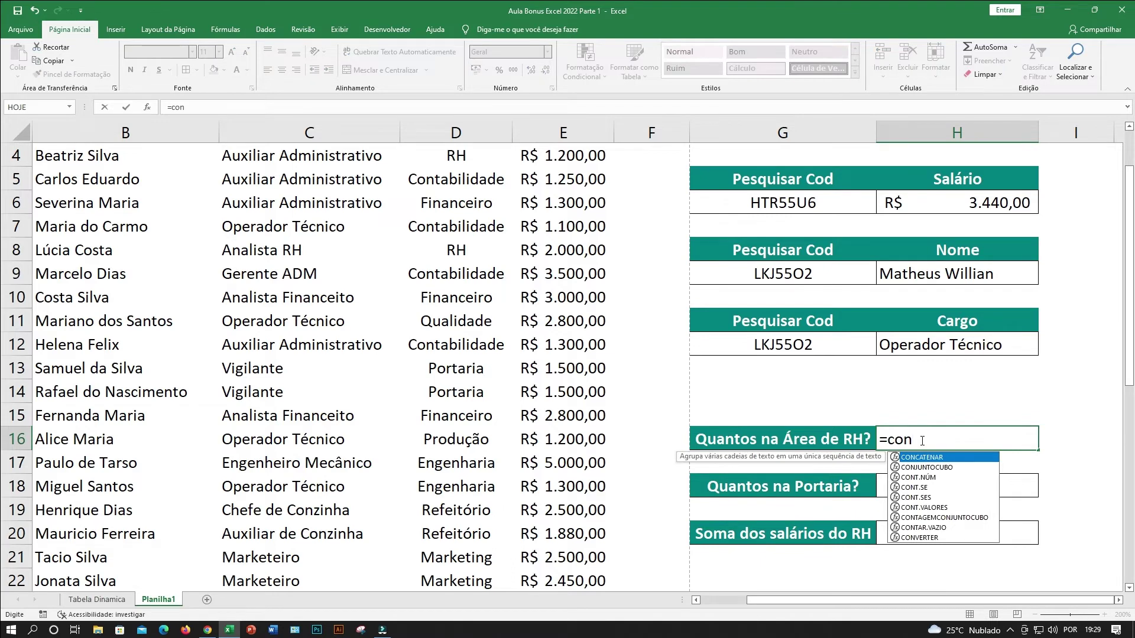
pyautogui.write('t.')
pyautogui.doubleClick(922, 467)
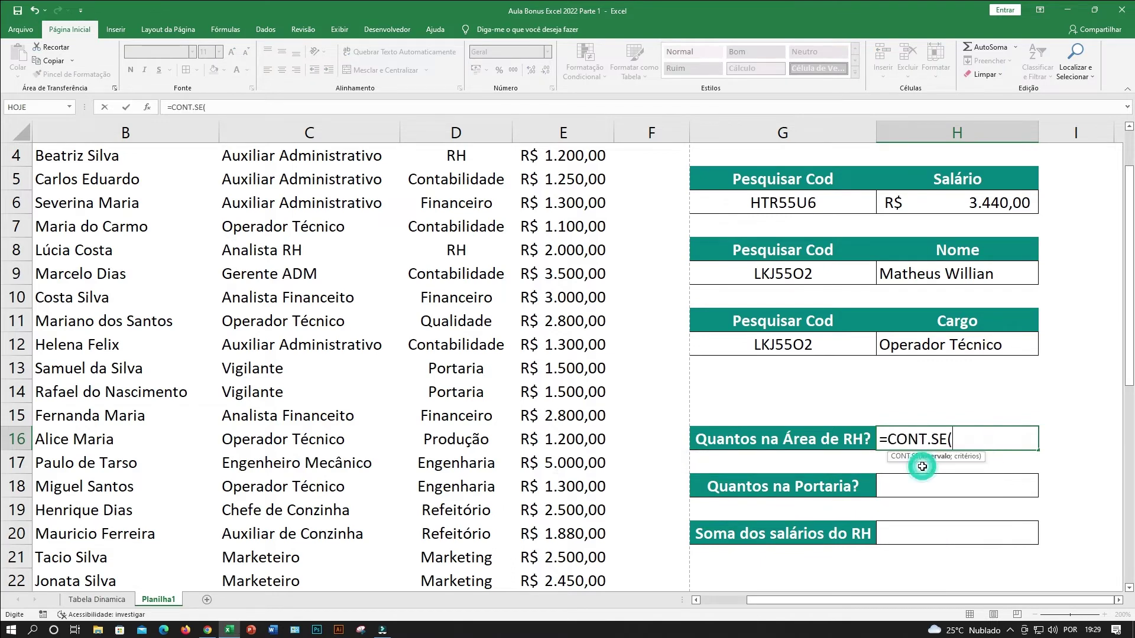
pyautogui.doubleClick(944, 439)
pyautogui.click(946, 439)
pyautogui.doubleClick(948, 439)
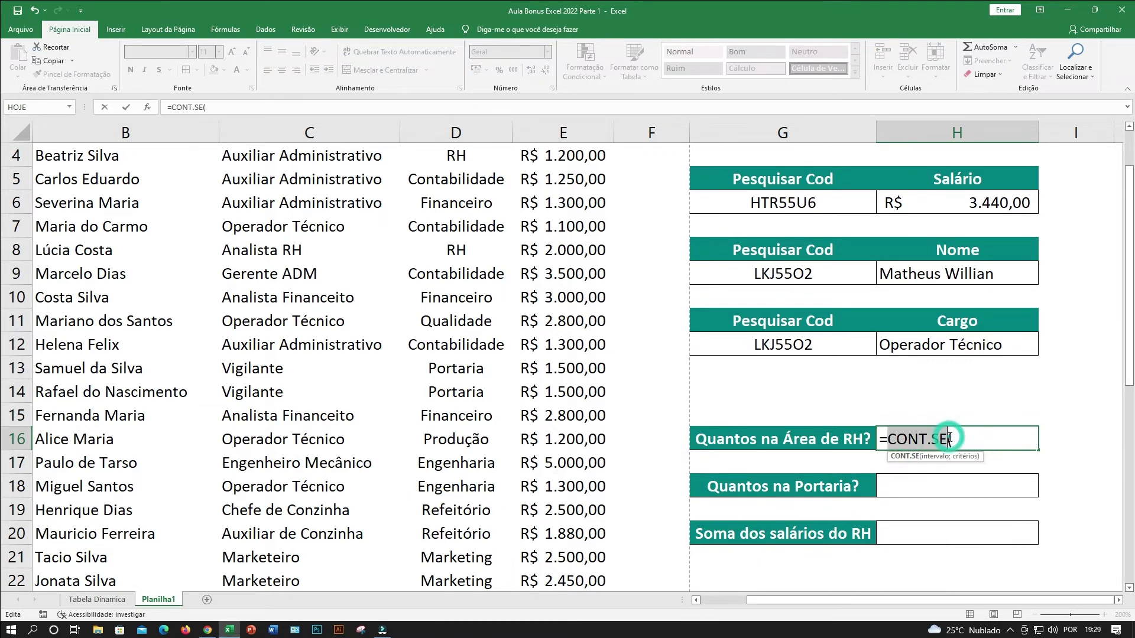
pyautogui.click(948, 439)
pyautogui.doubleClick(948, 439)
pyautogui.click(956, 441)
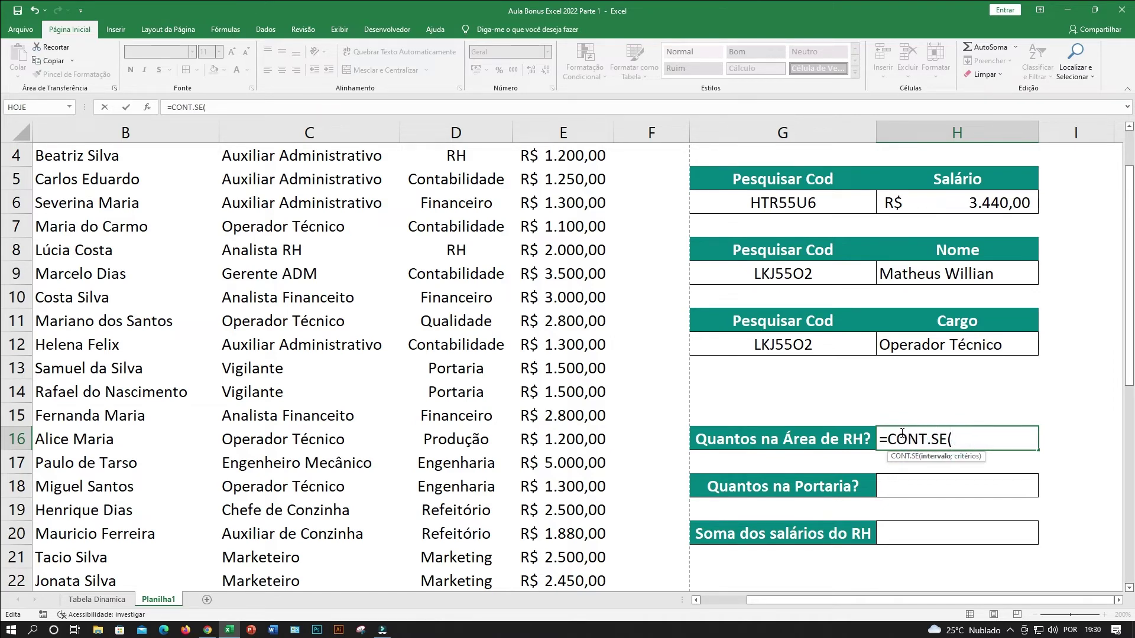
pyautogui.click(925, 438)
pyautogui.click(964, 438)
# Set the Área cells D4:D39 as the interval of H16's CONT.SE formula, followed by a semicolon
pyautogui.scroll(1, 597, 280)
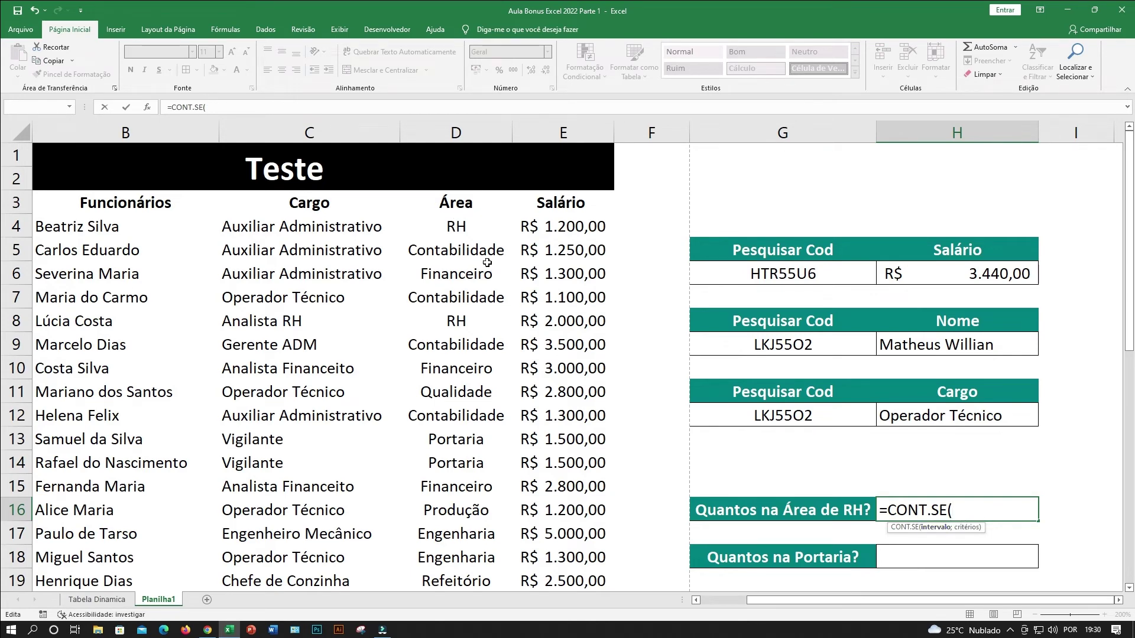
pyautogui.moveTo(461, 232); pyautogui.dragTo(461, 180)
pyautogui.scroll(6, 473, 271)
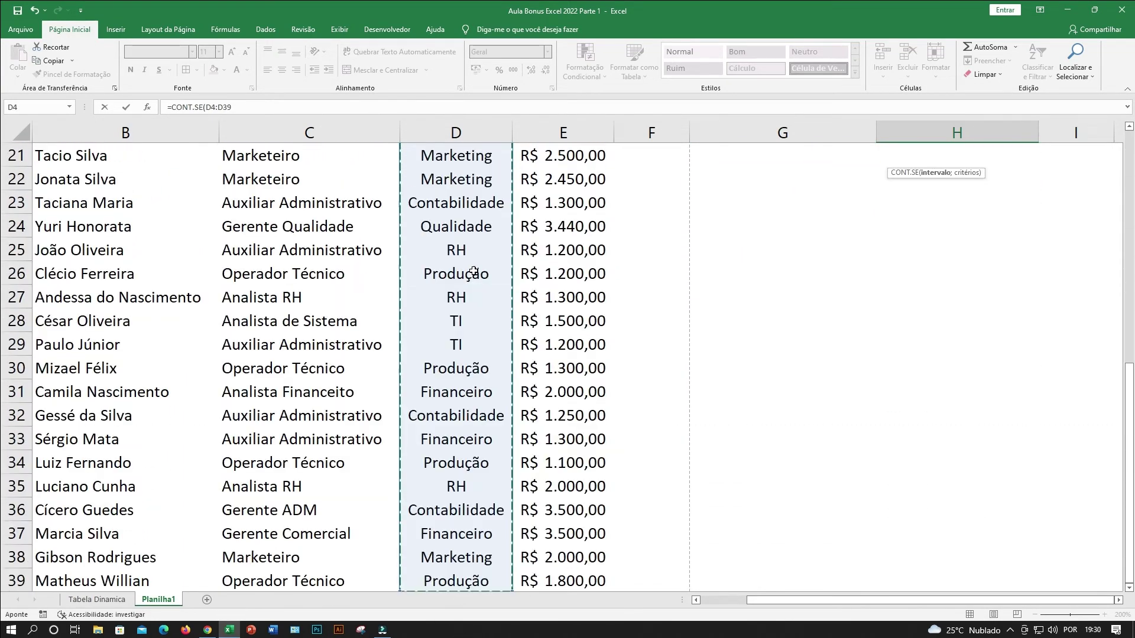
pyautogui.scroll(7, 473, 271)
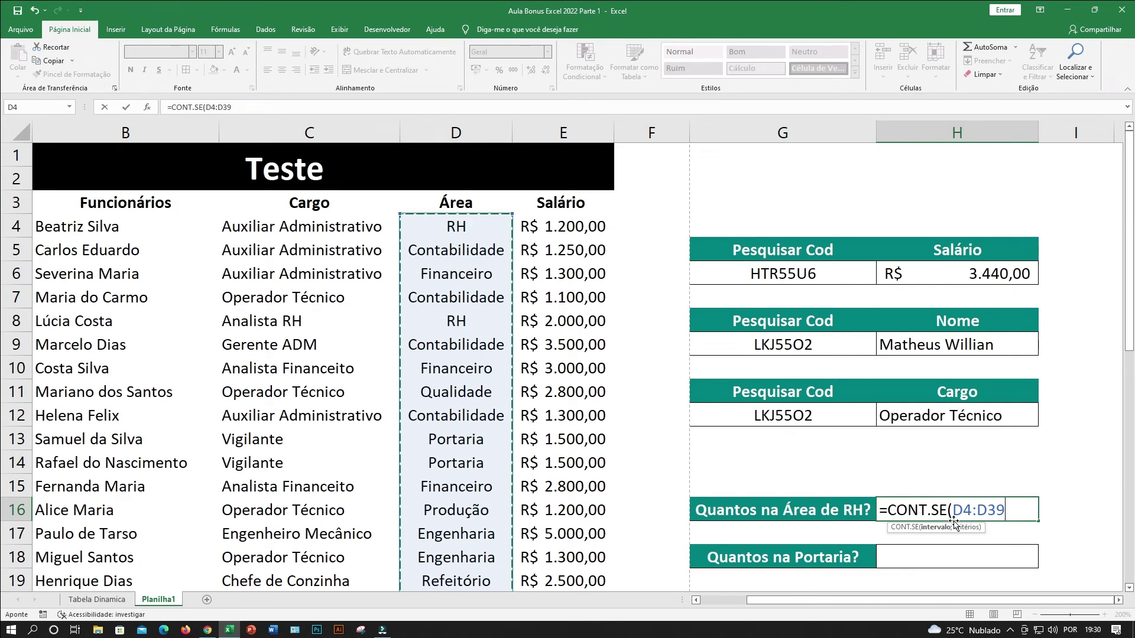
pyautogui.write(';')
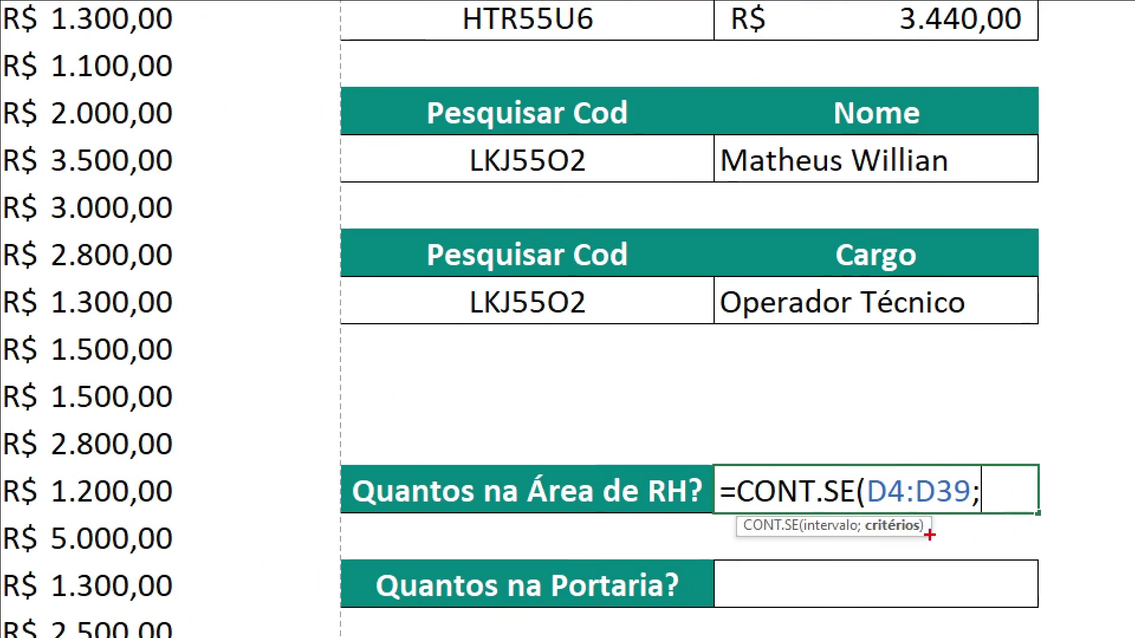
pyautogui.moveTo(884, 538); pyautogui.dragTo(893, 613)
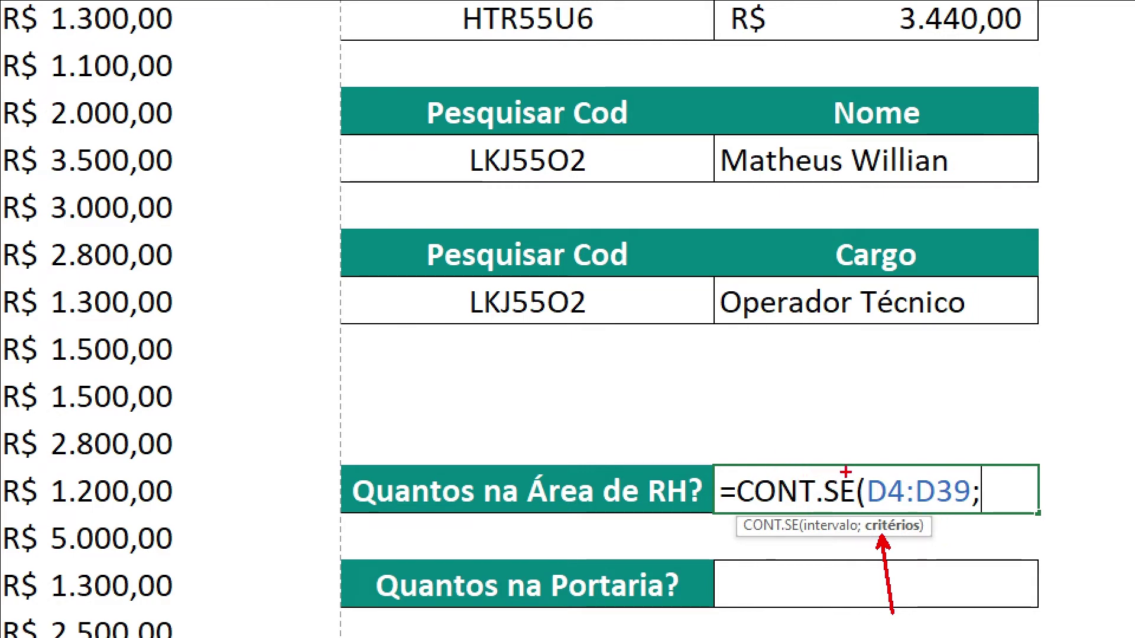
pyautogui.moveTo(857, 473); pyautogui.dragTo(934, 385)
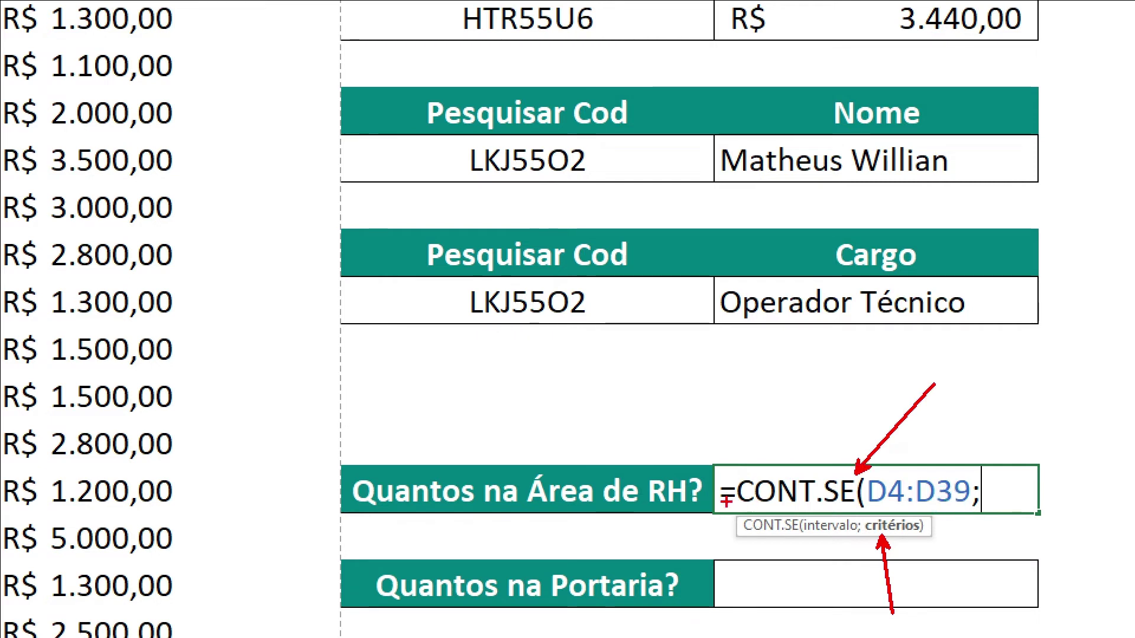
pyautogui.moveTo(698, 460); pyautogui.dragTo(742, 524)
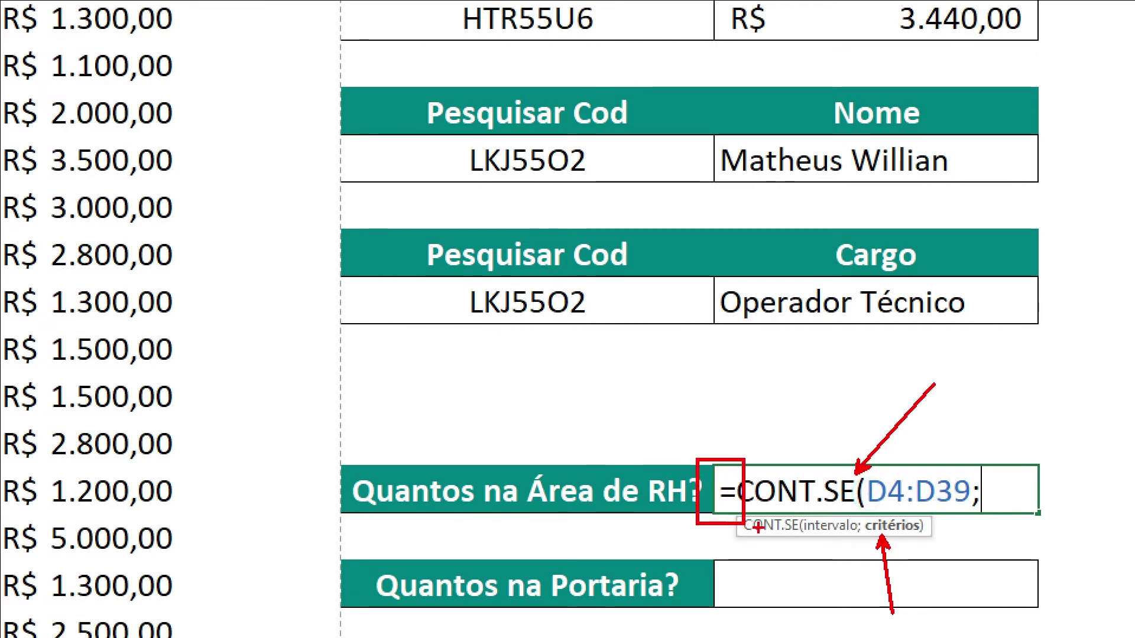
pyautogui.moveTo(919, 473); pyautogui.dragTo(1045, 367)
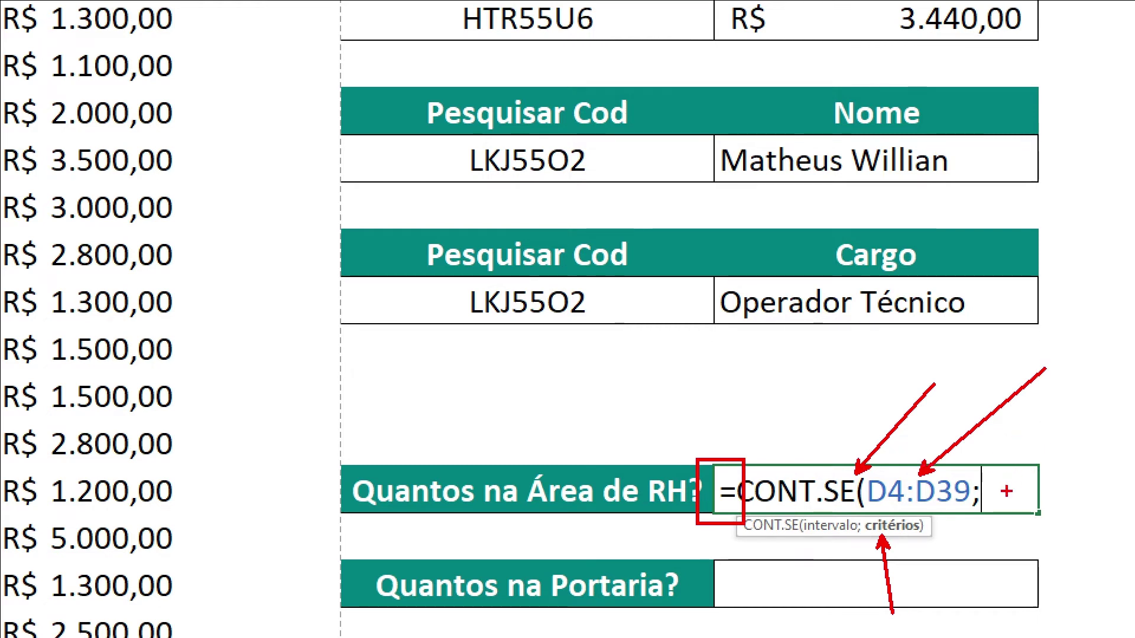
pyautogui.moveTo(1009, 500); pyautogui.dragTo(1079, 590)
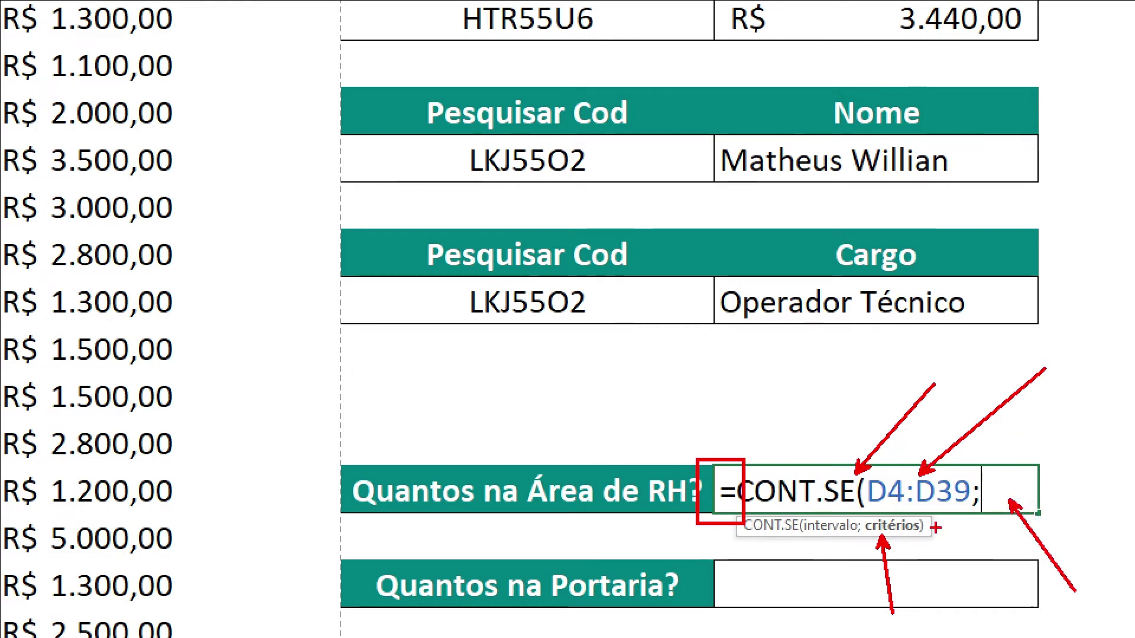
pyautogui.moveTo(934, 514); pyautogui.dragTo(989, 608)
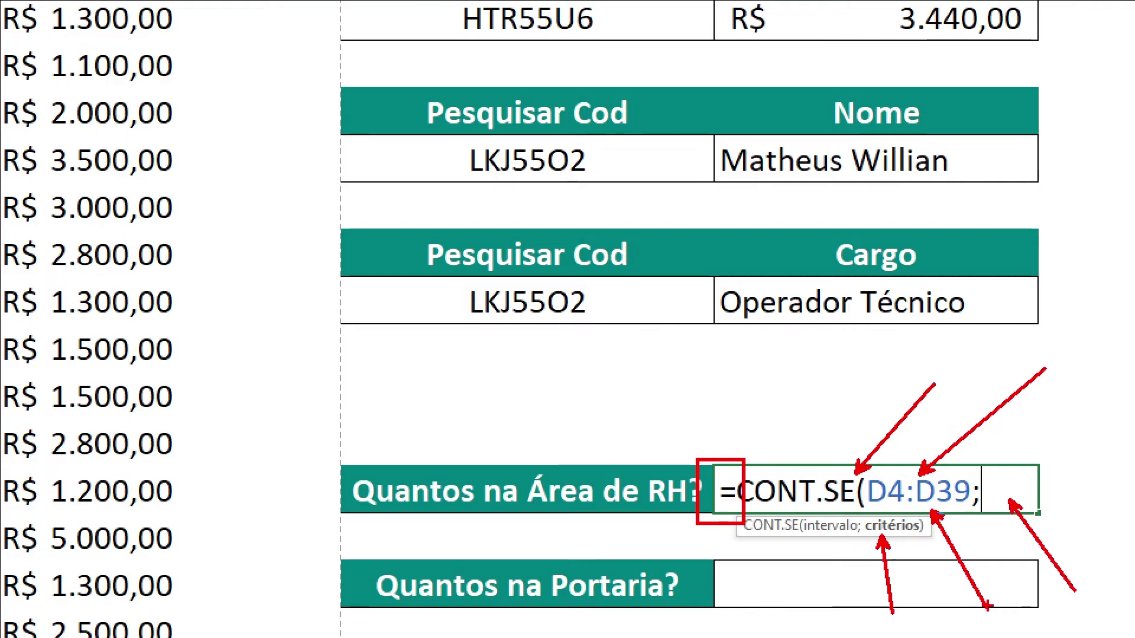
# Complete H16's CONT.SE formula with "RH" in quotation marks as the criterion and confirm it
pyautogui.write('"')
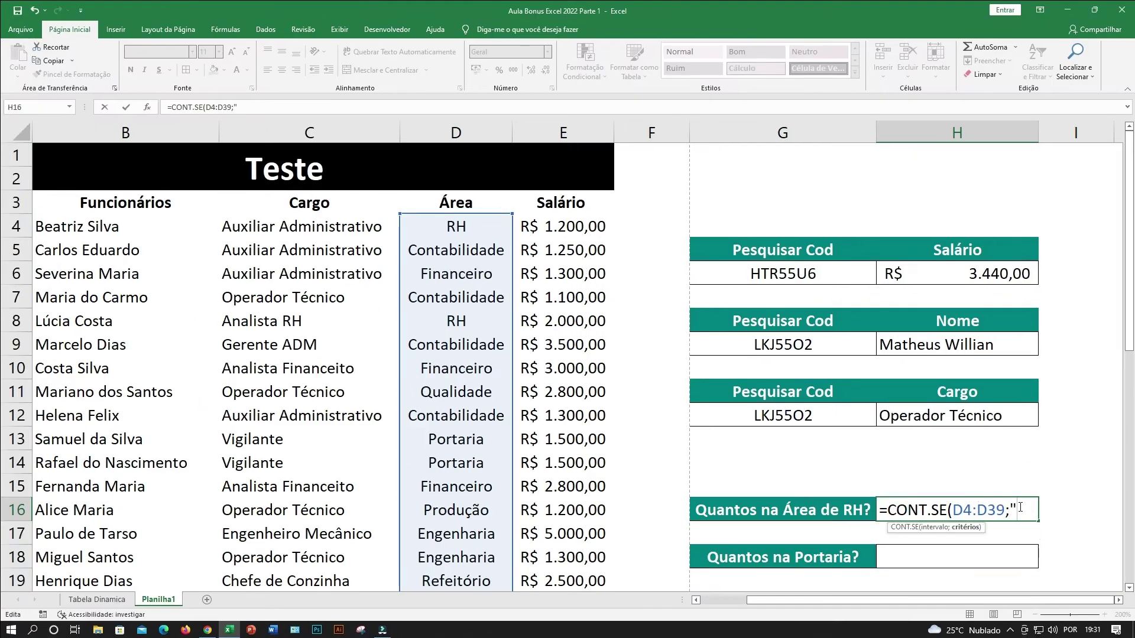
pyautogui.write('RH')
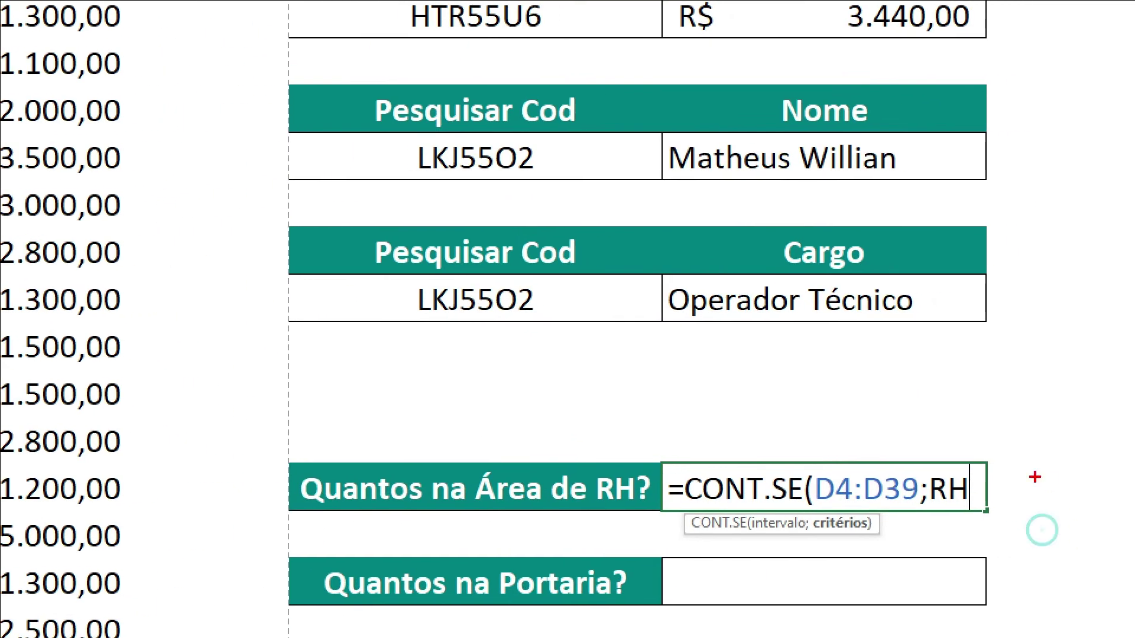
pyautogui.moveTo(951, 512); pyautogui.dragTo(994, 582)
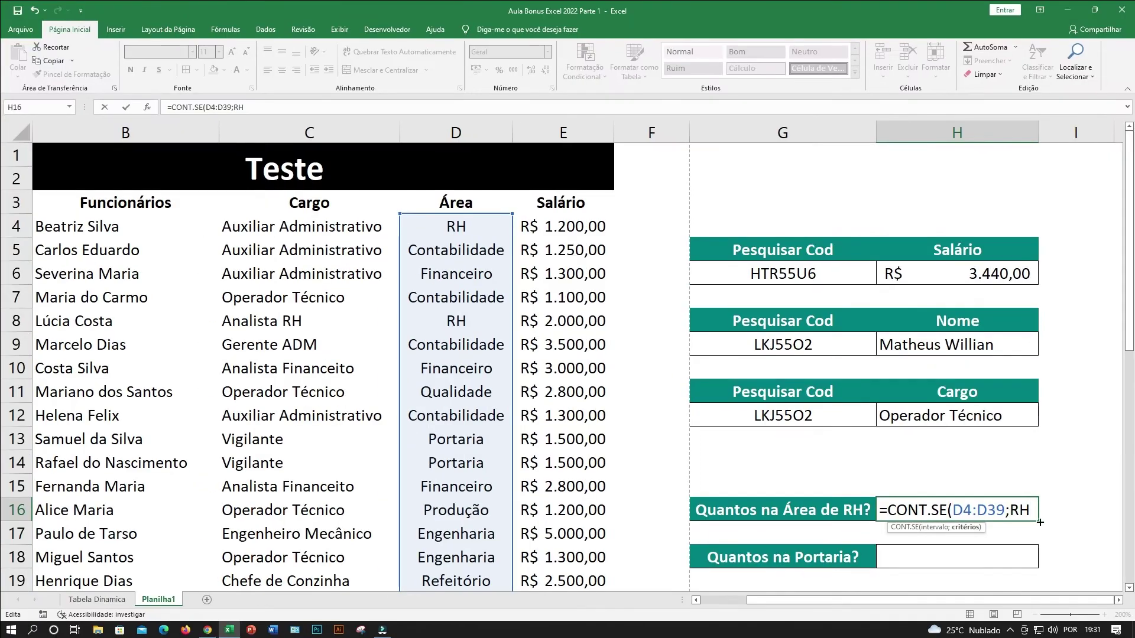
pyautogui.press('Left')
pyautogui.press('Left')
pyautogui.write('"')
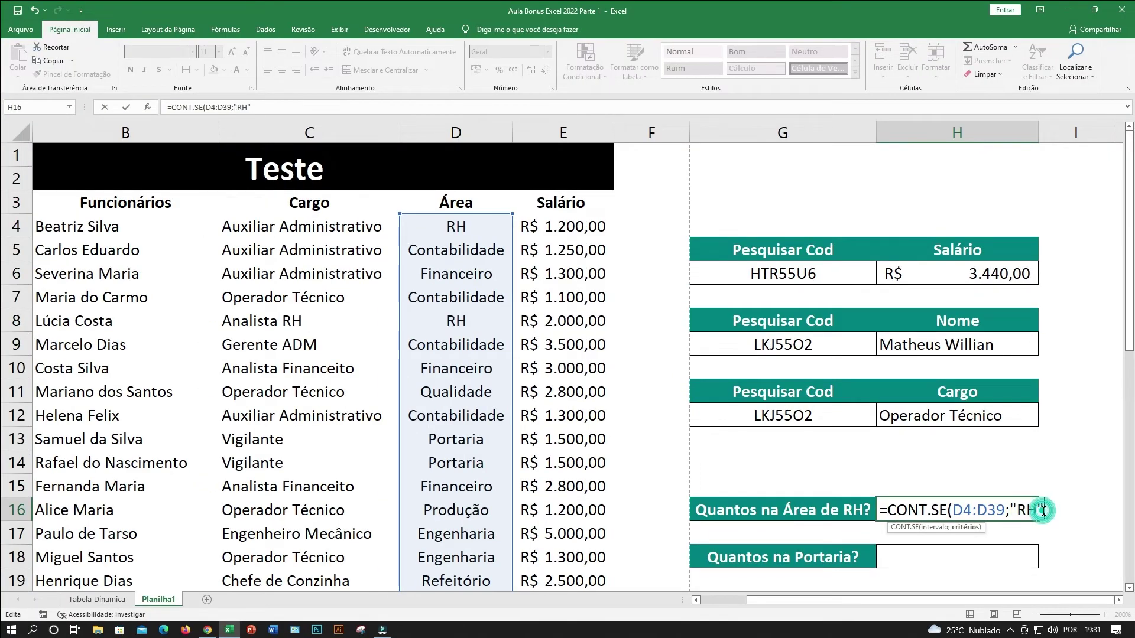
pyautogui.press('End')
pyautogui.write('")')
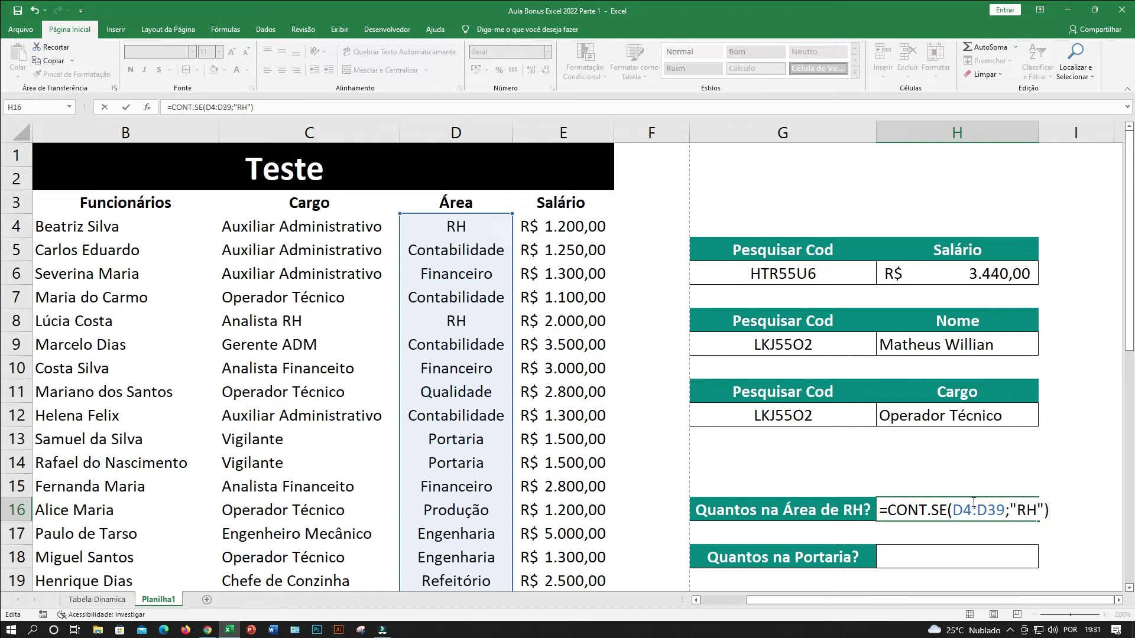
pyautogui.press('Return')
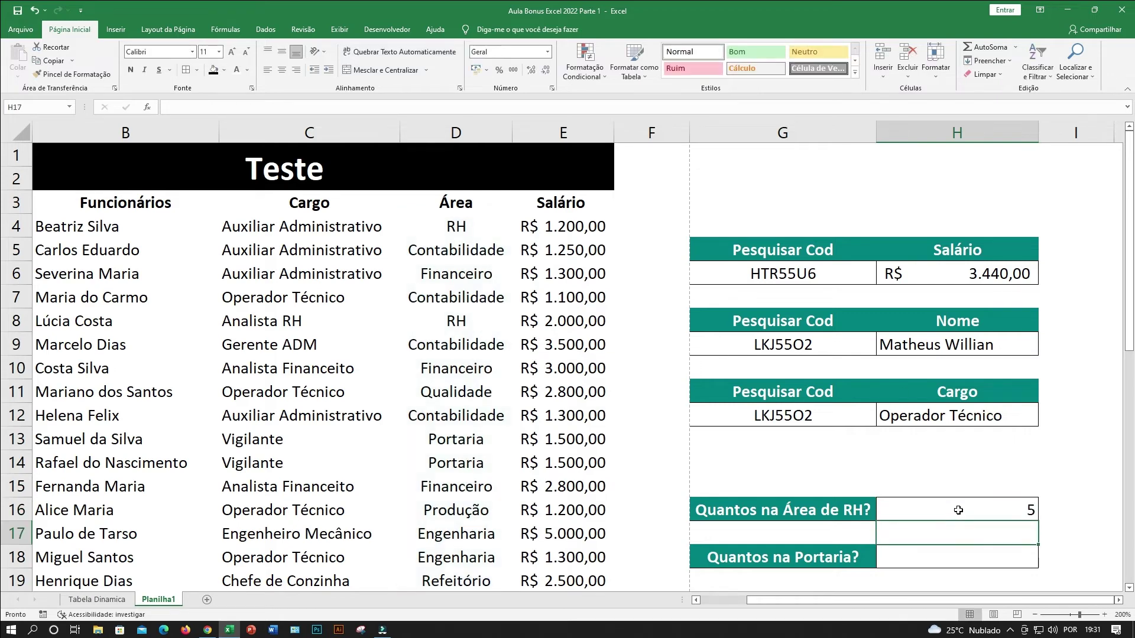
# Centre the RH count in H16 and make it bold
pyautogui.click(958, 510)
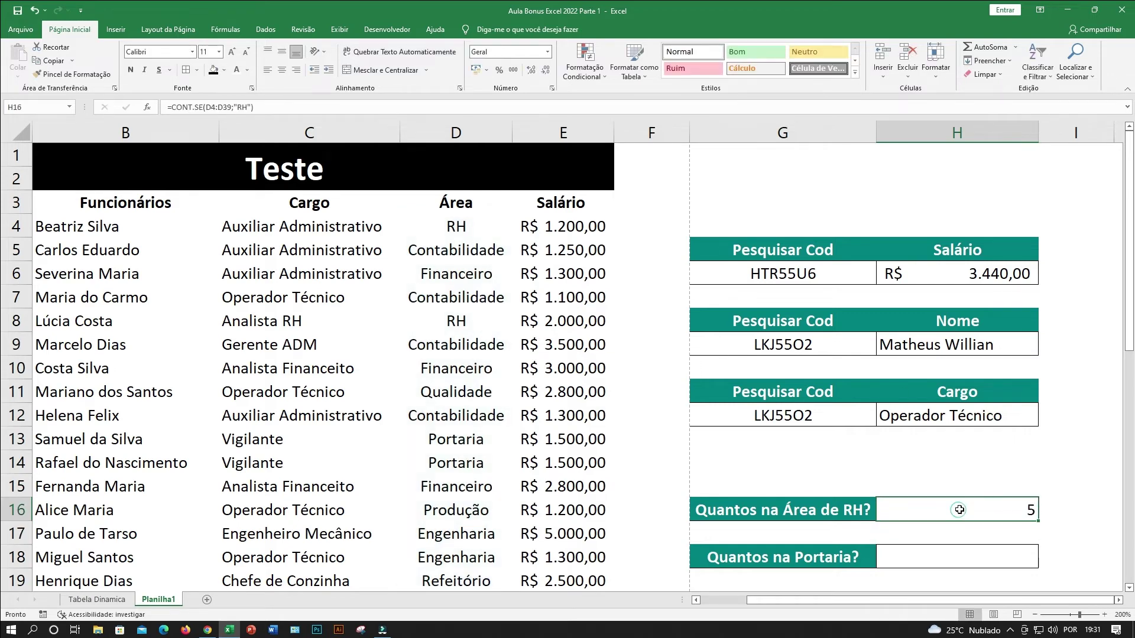
pyautogui.click(281, 74)
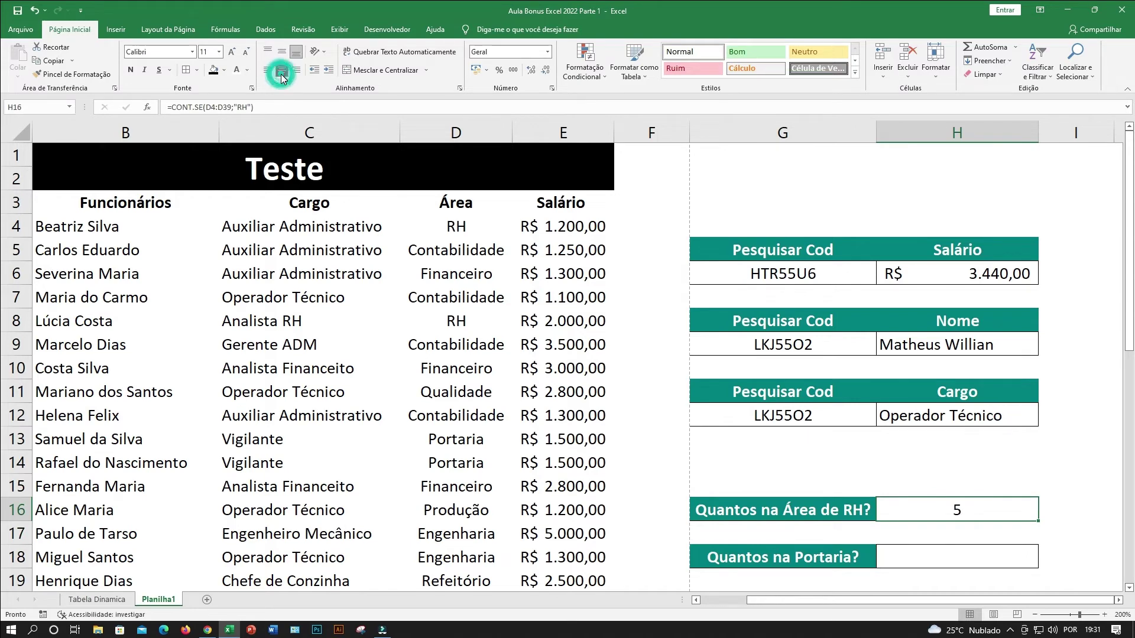
pyautogui.click(131, 70)
# Change the Área value in D7 to Rh and check the count in H16
pyautogui.click(451, 301)
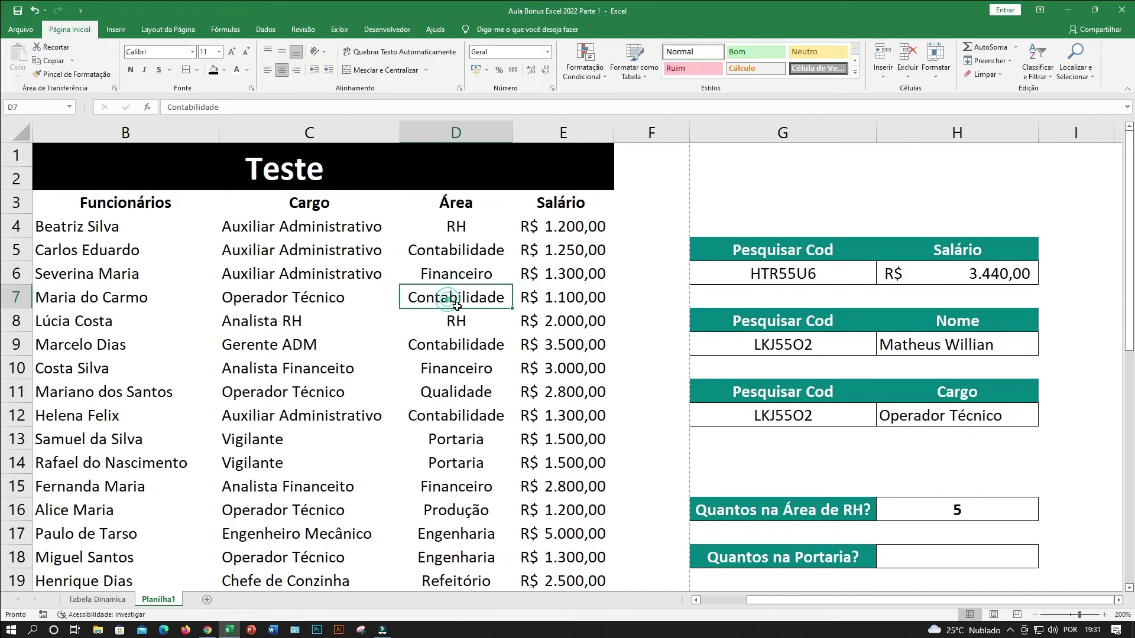
pyautogui.write('Rh')
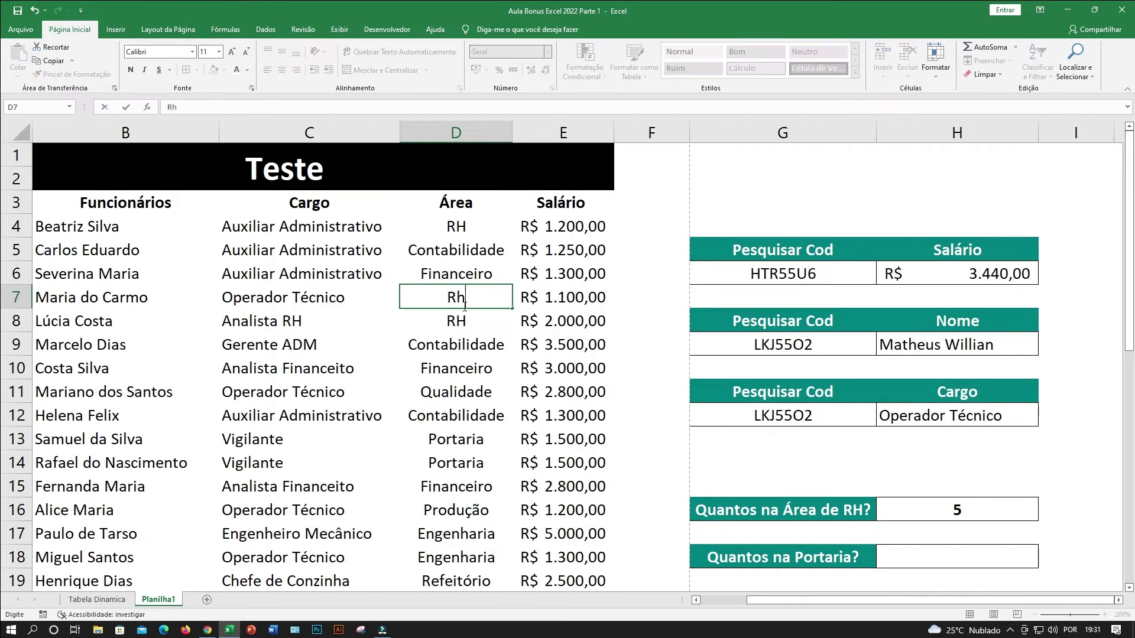
pyautogui.press('Return')
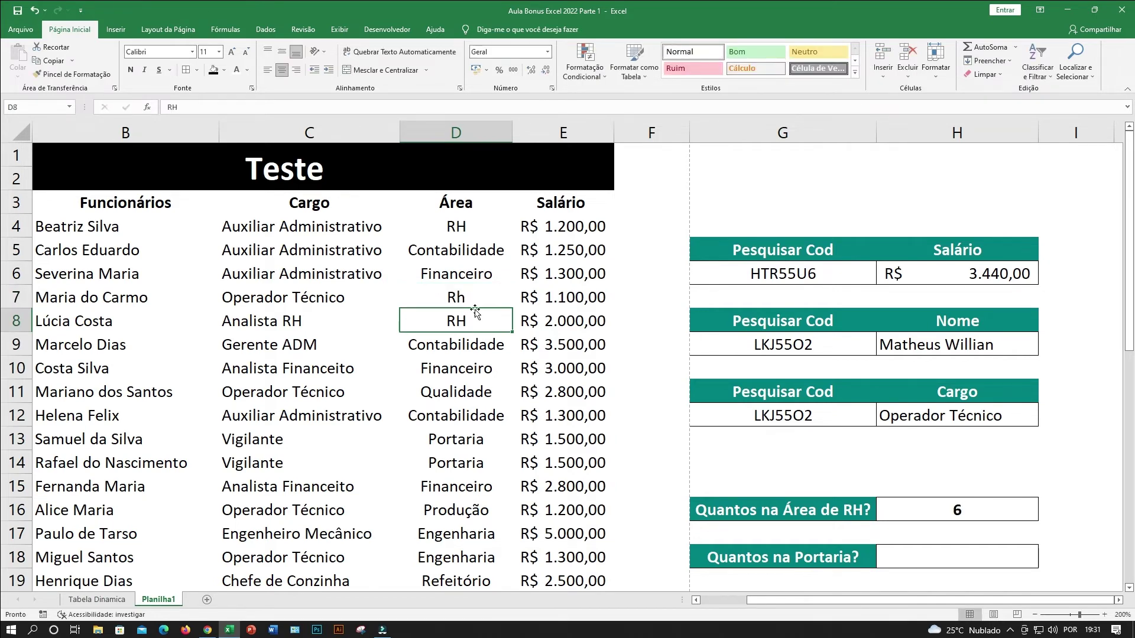
pyautogui.click(944, 516)
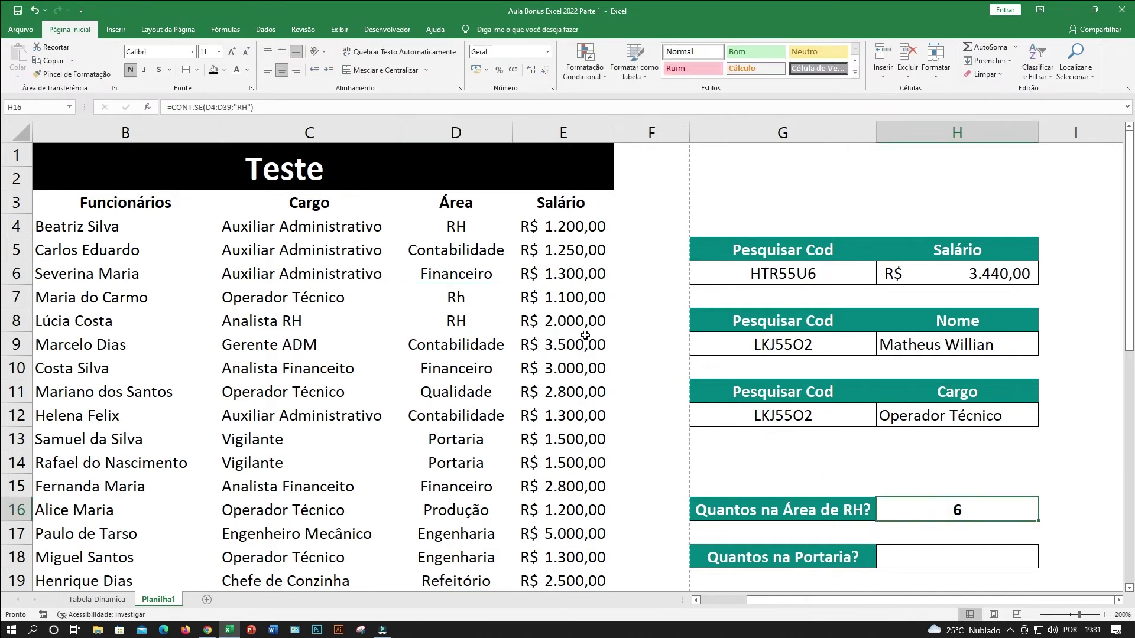
# Compare the RH entries down the Área column with the count in H16
pyautogui.click(456, 227)
pyautogui.scroll(-3, 468, 384)
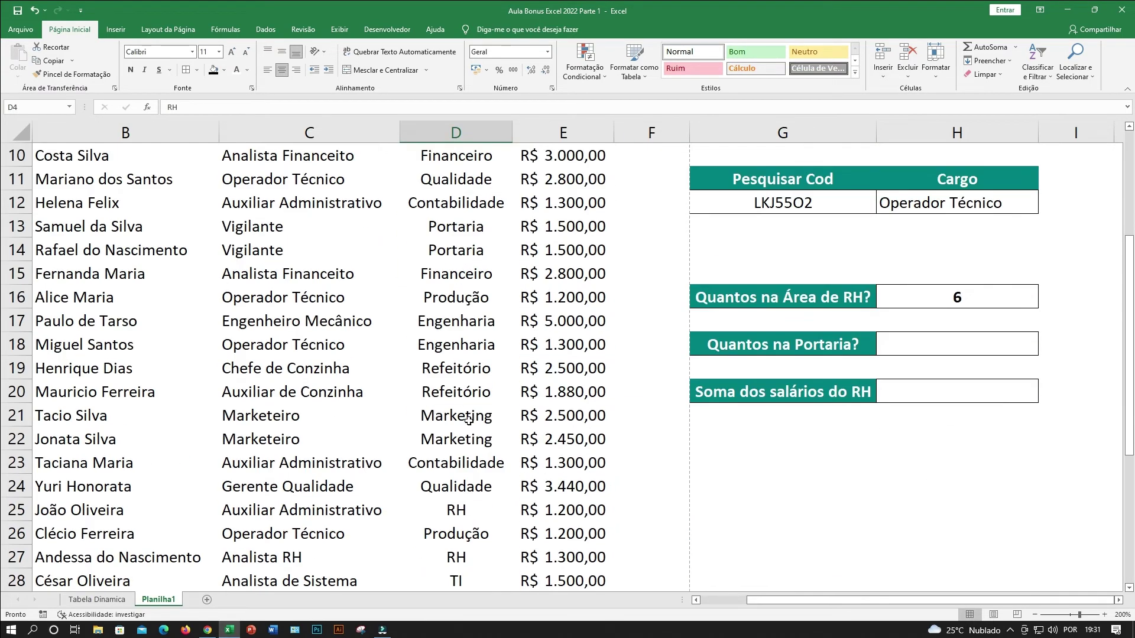
pyautogui.scroll(-2, 468, 420)
pyautogui.scroll(4, 455, 415)
pyautogui.click(988, 443)
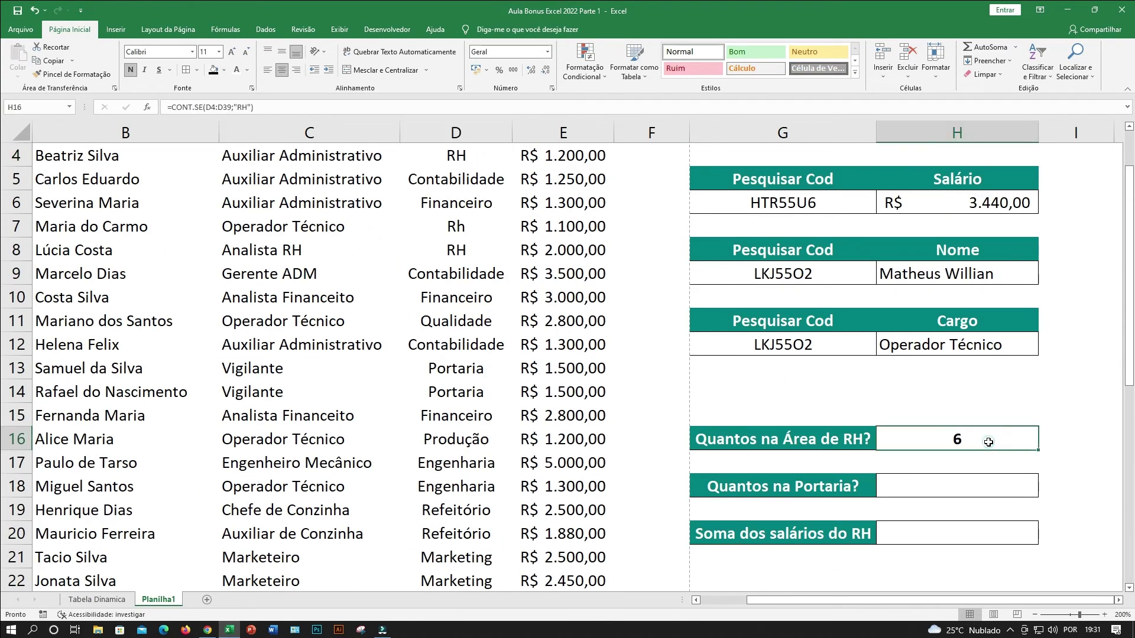
pyautogui.click(988, 442)
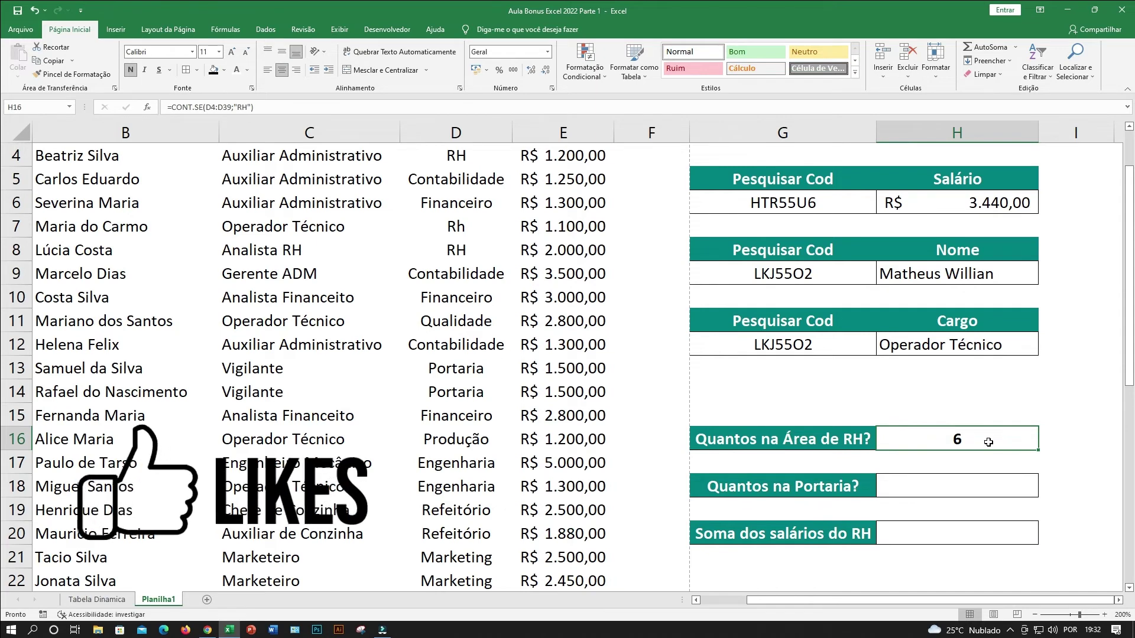
# Start a CONT.SE formula in H18 for "Quantos na Portaria?" with the whole column d:d as its interval
pyautogui.click(786, 489)
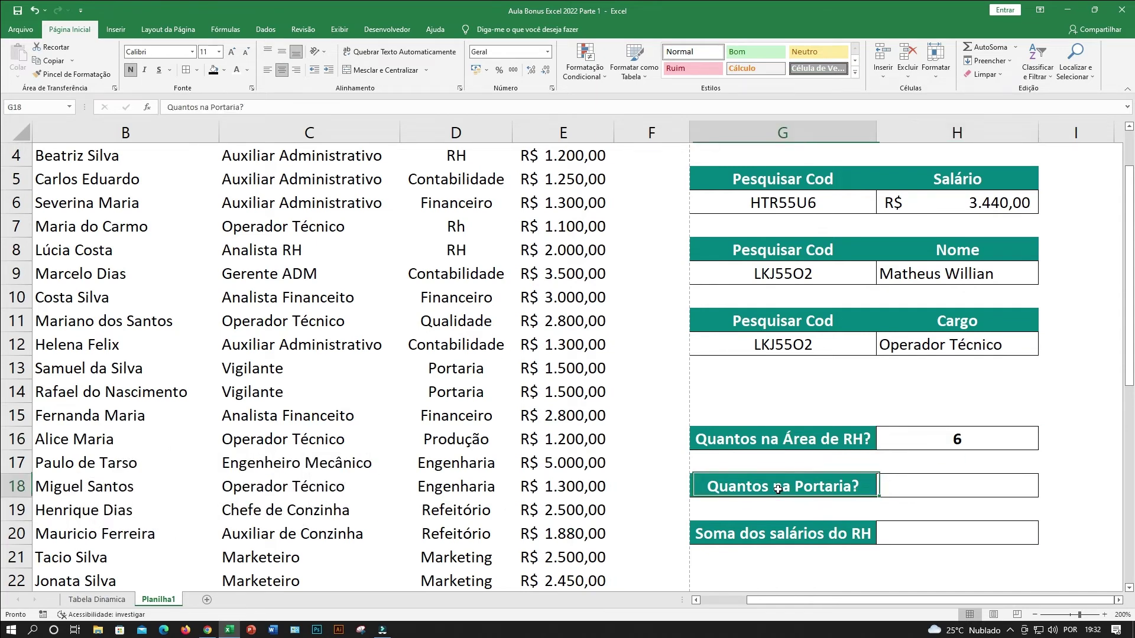
pyautogui.click(911, 485)
pyautogui.write('=cont')
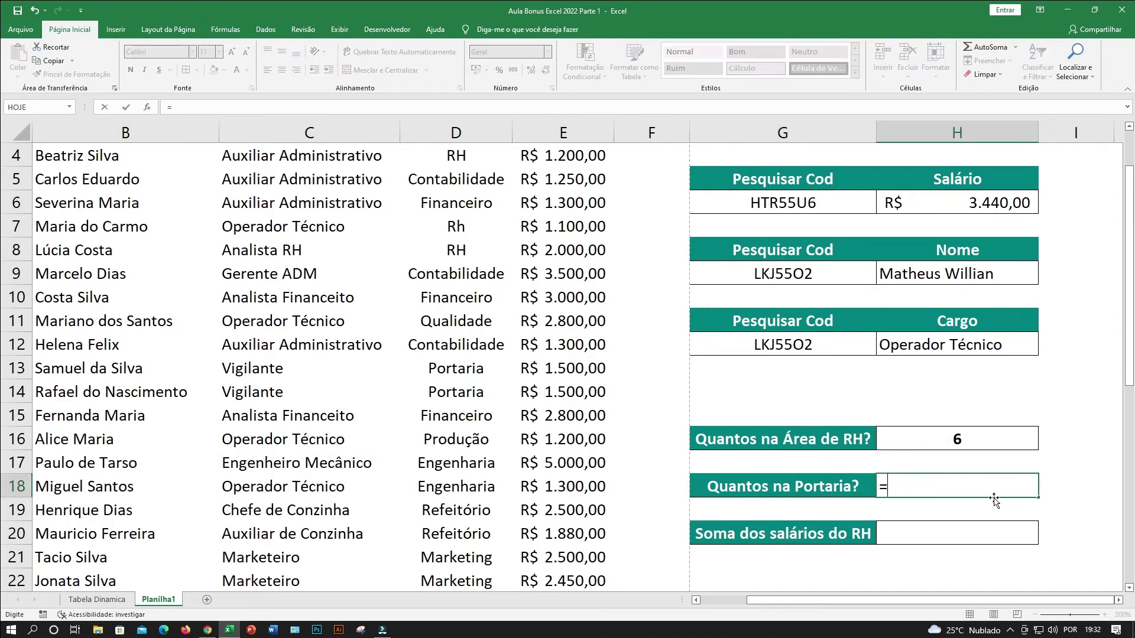
pyautogui.press('Tab')
pyautogui.press('BackSpace')
pyautogui.press('BackSpace')
pyautogui.press('BackSpace')
pyautogui.press('BackSpace')
pyautogui.write('SE(')
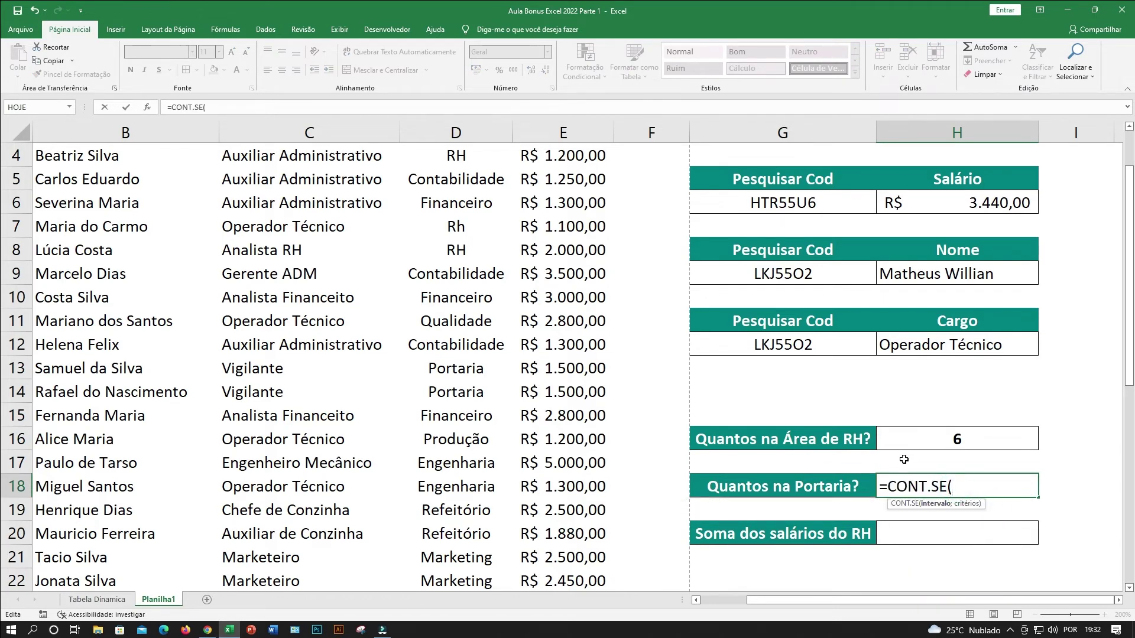
pyautogui.write('d:d')
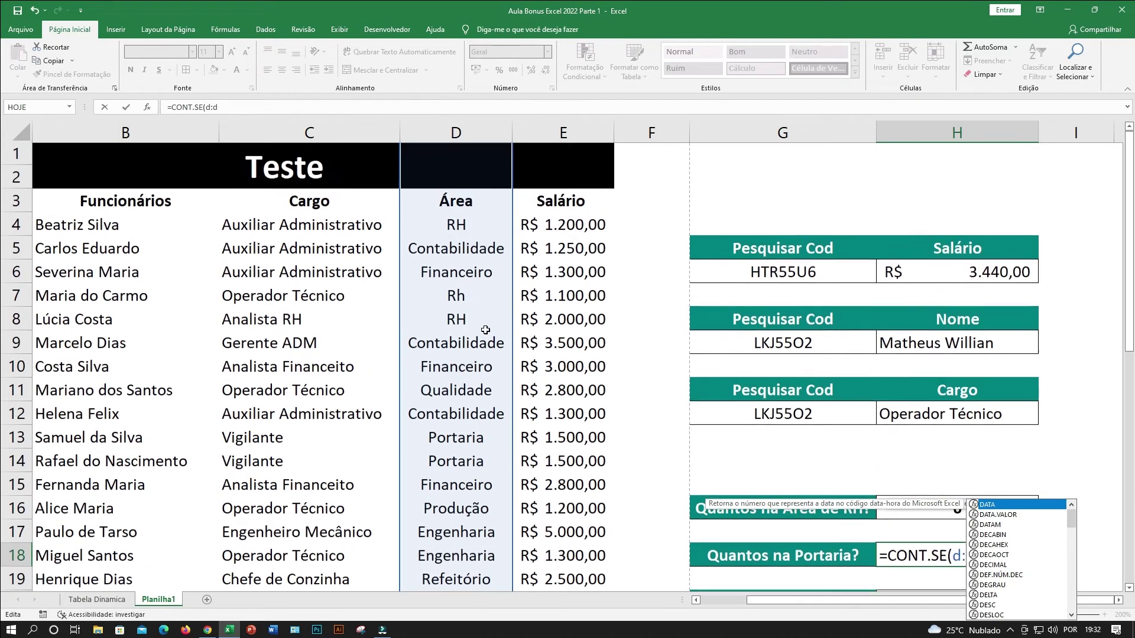
# Examine how far the column D interval reaches, from the sheet's title down past the last employee record
pyautogui.scroll(1, 503, 266)
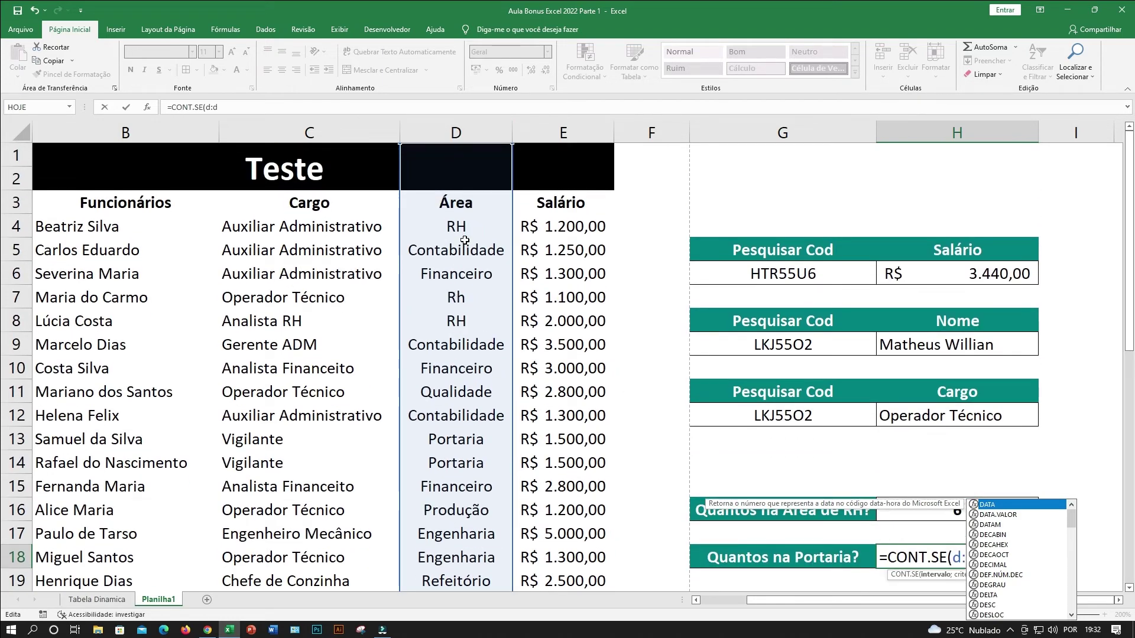
pyautogui.scroll(-5, 464, 275)
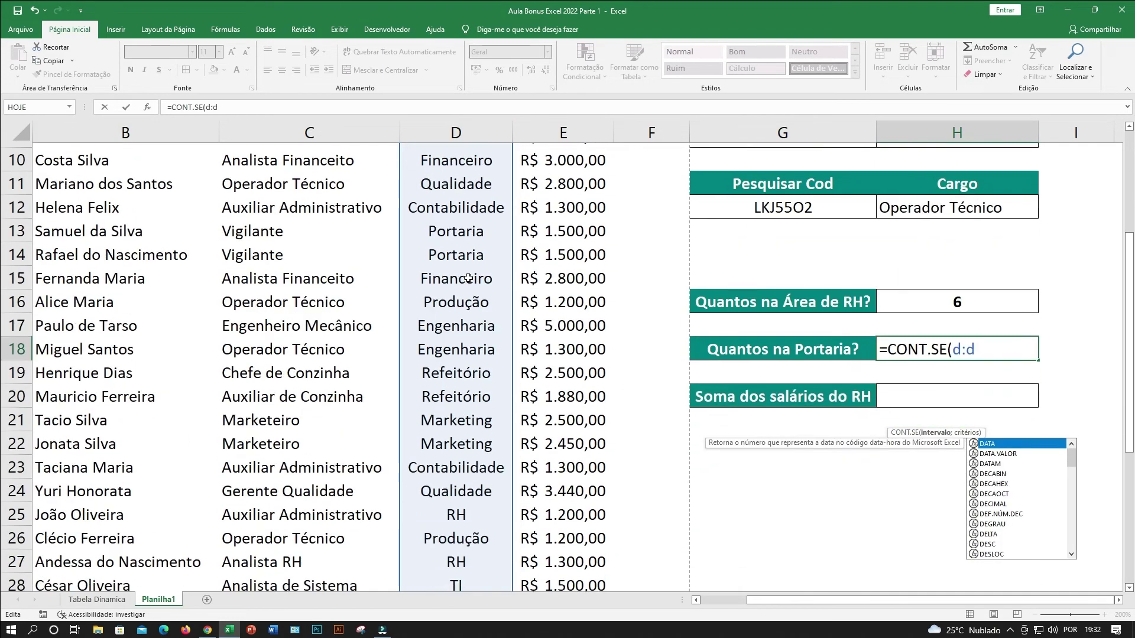
pyautogui.scroll(-16, 464, 289)
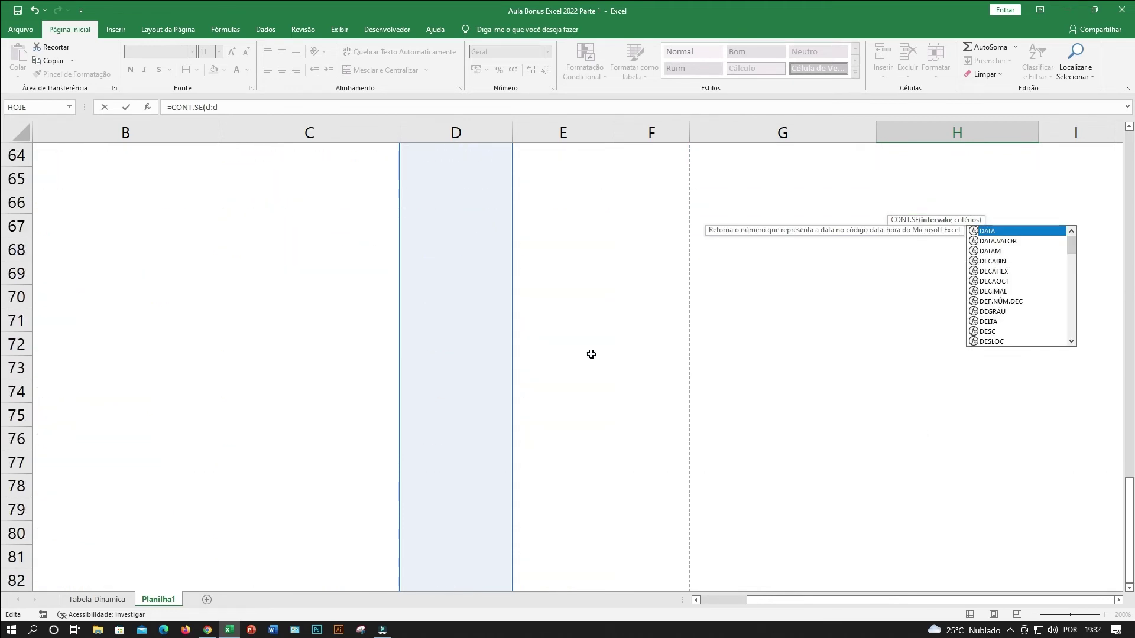
pyautogui.scroll(17, 890, 353)
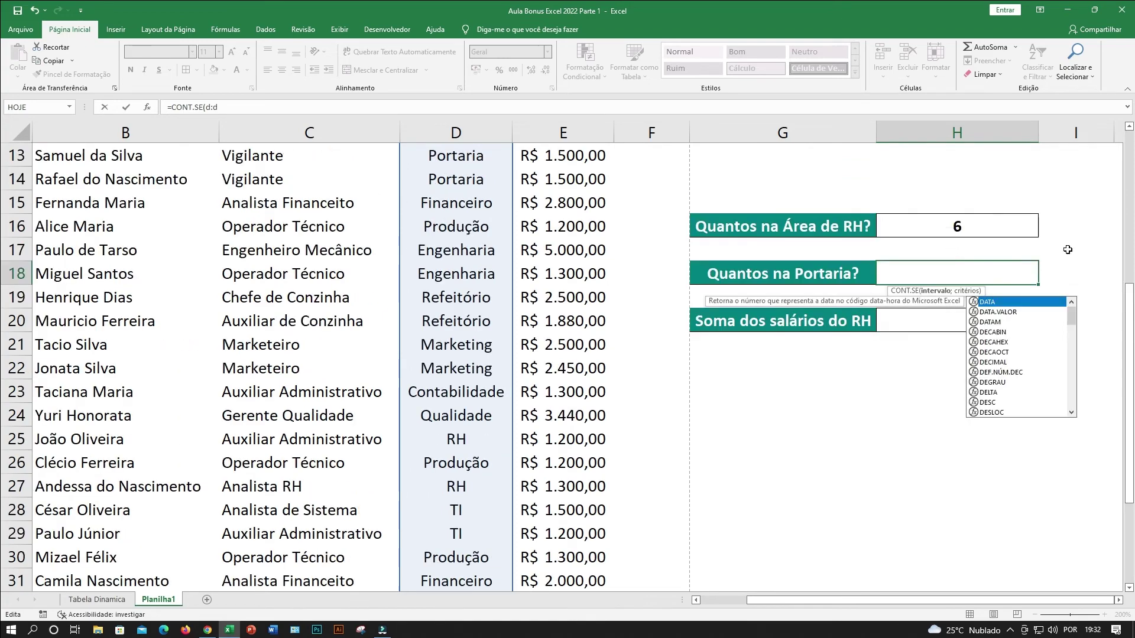
pyautogui.scroll(4, 1035, 355)
pyautogui.scroll(-1, 1005, 482)
pyautogui.scroll(1, 942, 479)
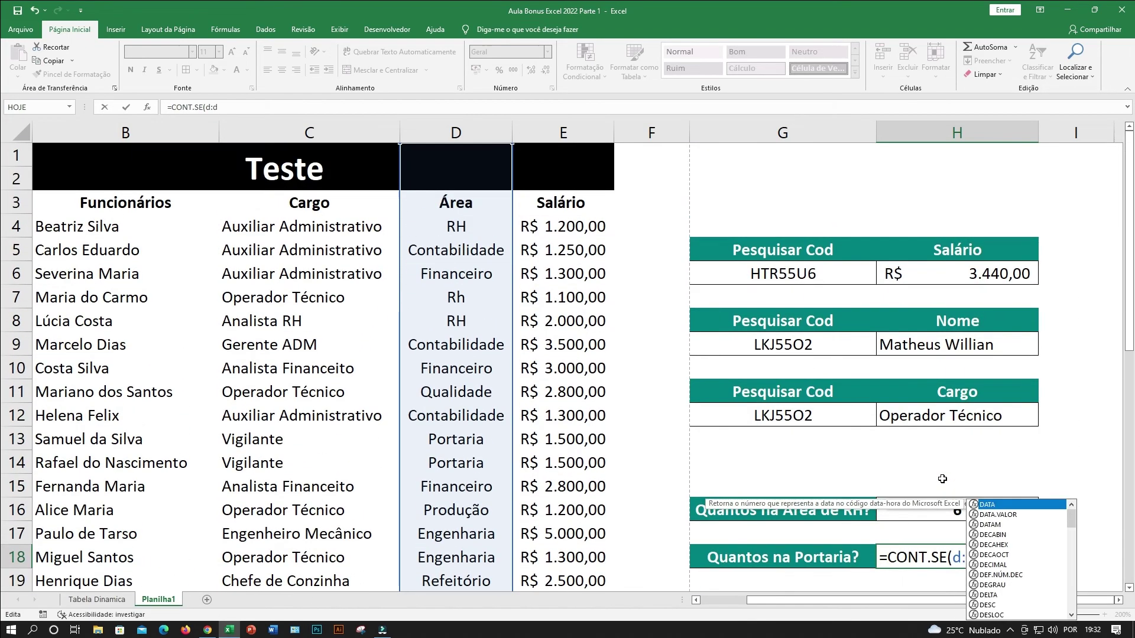
pyautogui.scroll(-1, 943, 478)
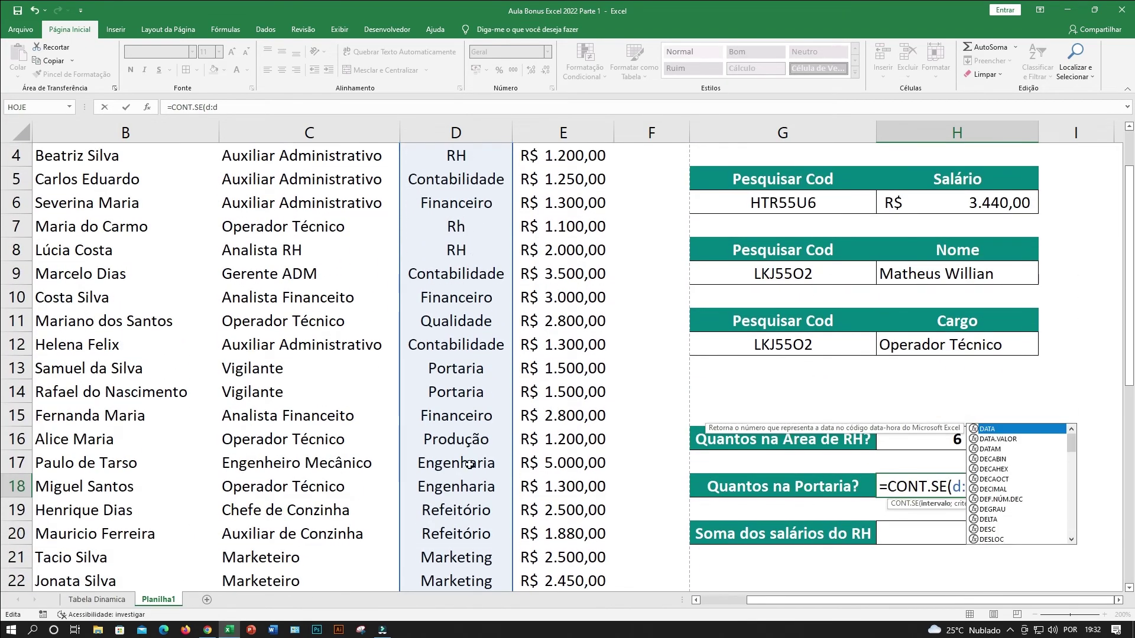
pyautogui.scroll(1, 1069, 321)
pyautogui.scroll(-3, 1038, 365)
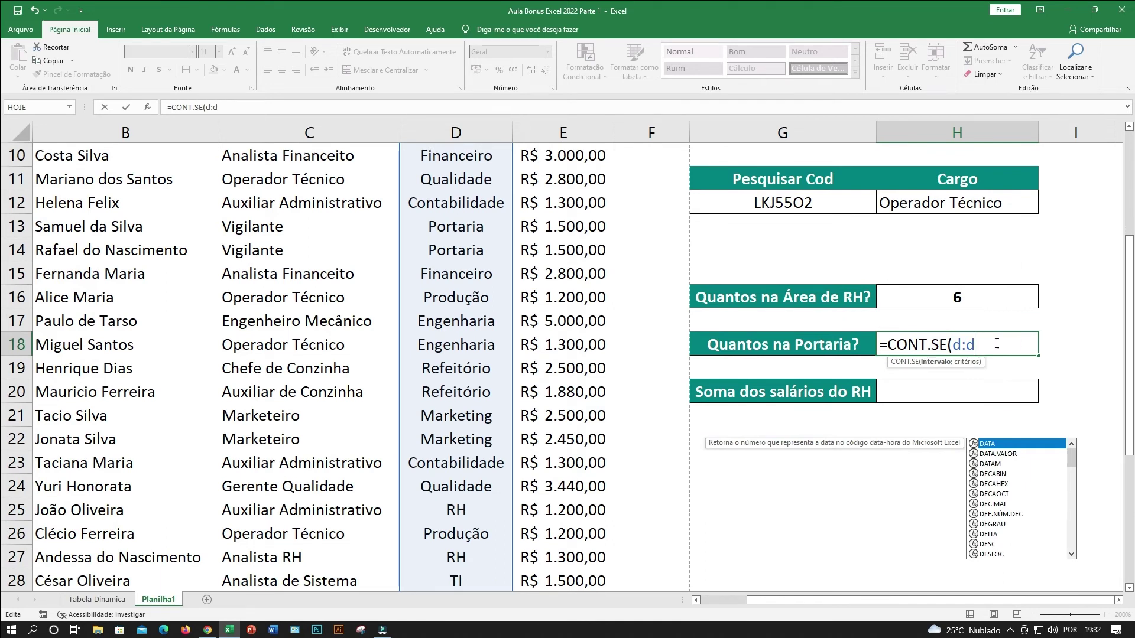
# Complete H18's CONT.SE formula with "Portaria" as the criterion and confirm it
pyautogui.write(';')
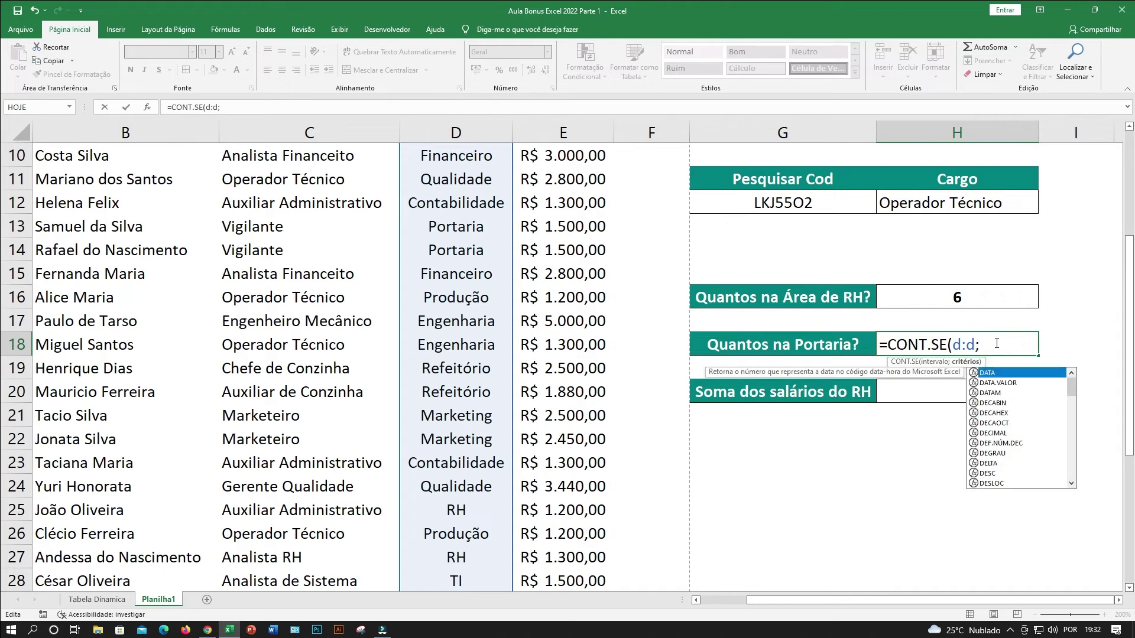
pyautogui.write('"Pro')
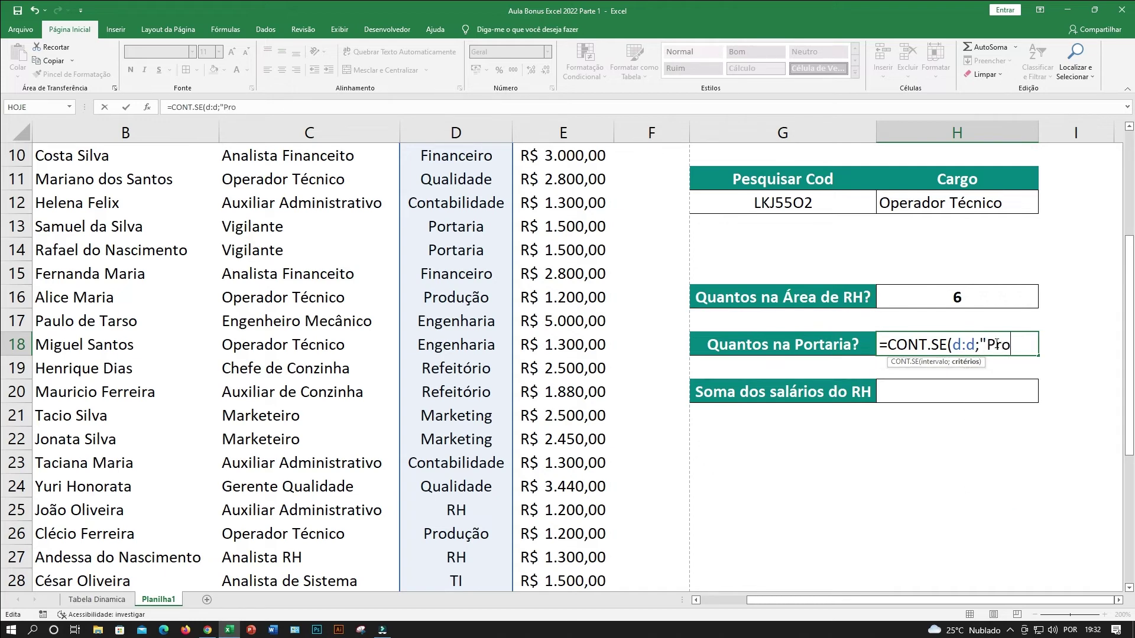
pyautogui.press('BackSpace')
pyautogui.press('BackSpace')
pyautogui.write('ortaria")')
pyautogui.press('Return')
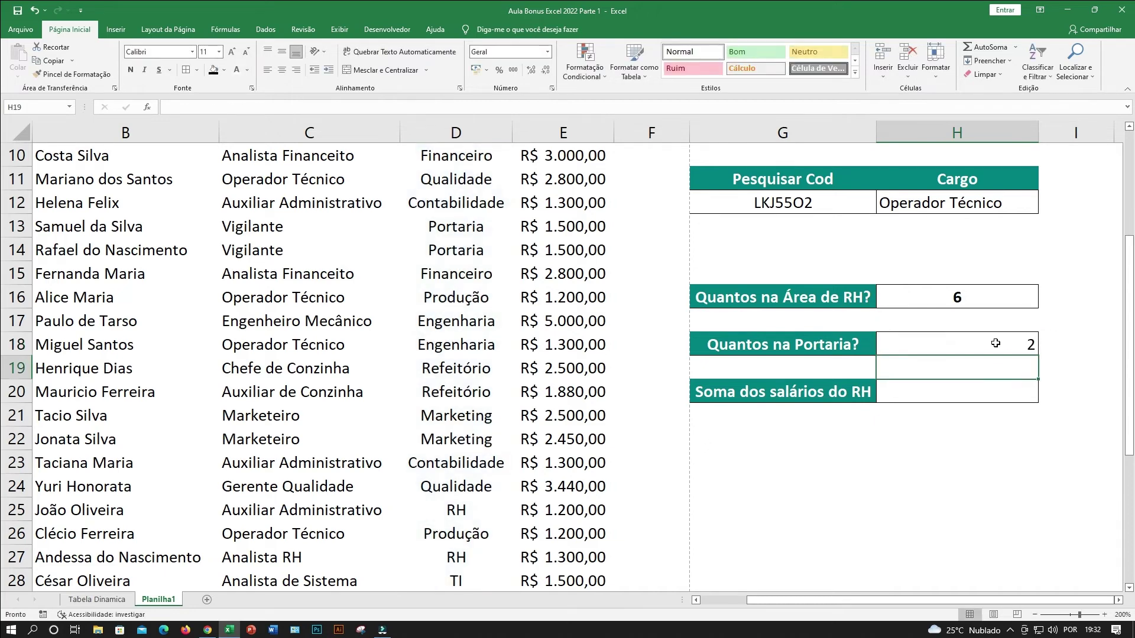
# Centre the Portaria count in H18 and make it bold
pyautogui.click(996, 343)
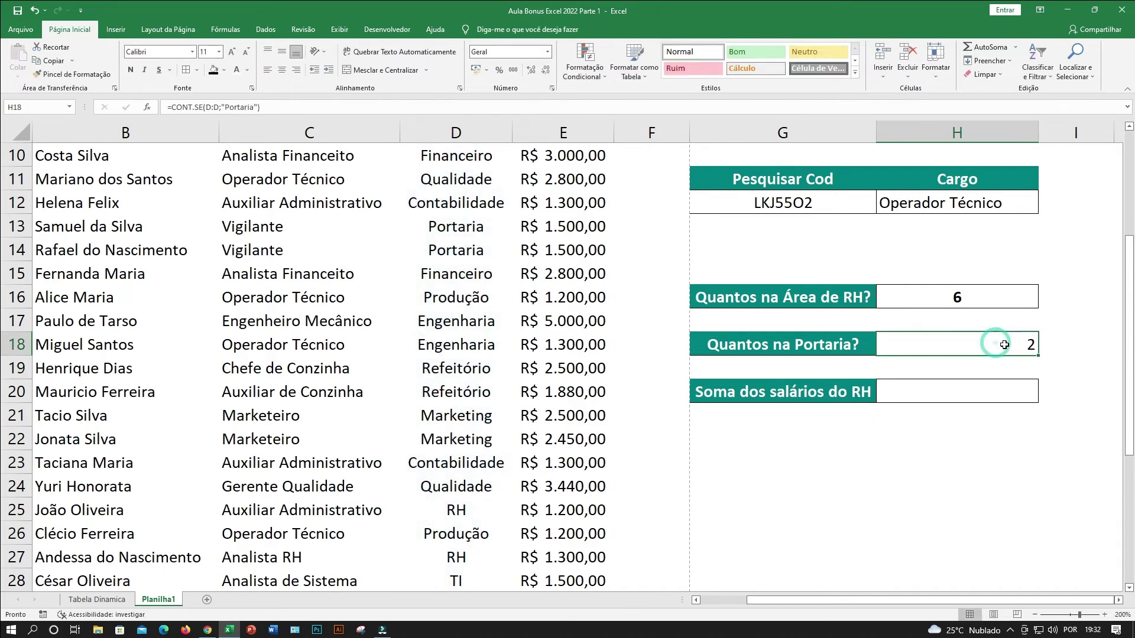
pyautogui.click(278, 71)
pyautogui.click(852, 424)
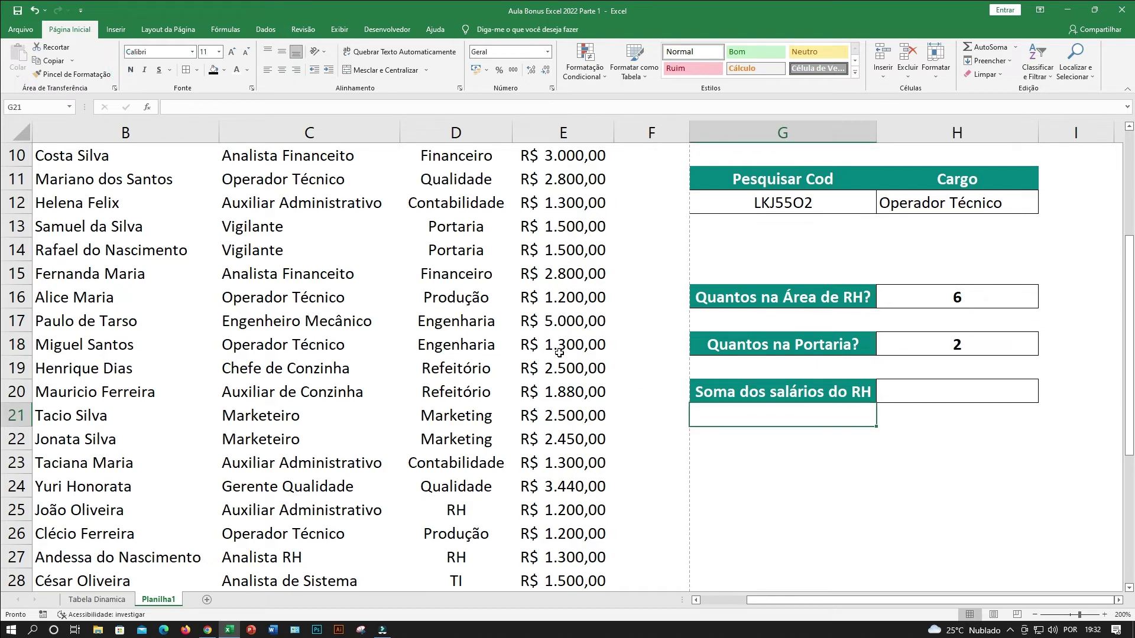
# Check the Portaria employees' records in rows 13 and 14 against the count in H18
pyautogui.scroll(3, 559, 353)
pyautogui.moveTo(444, 300); pyautogui.dragTo(445, 318)
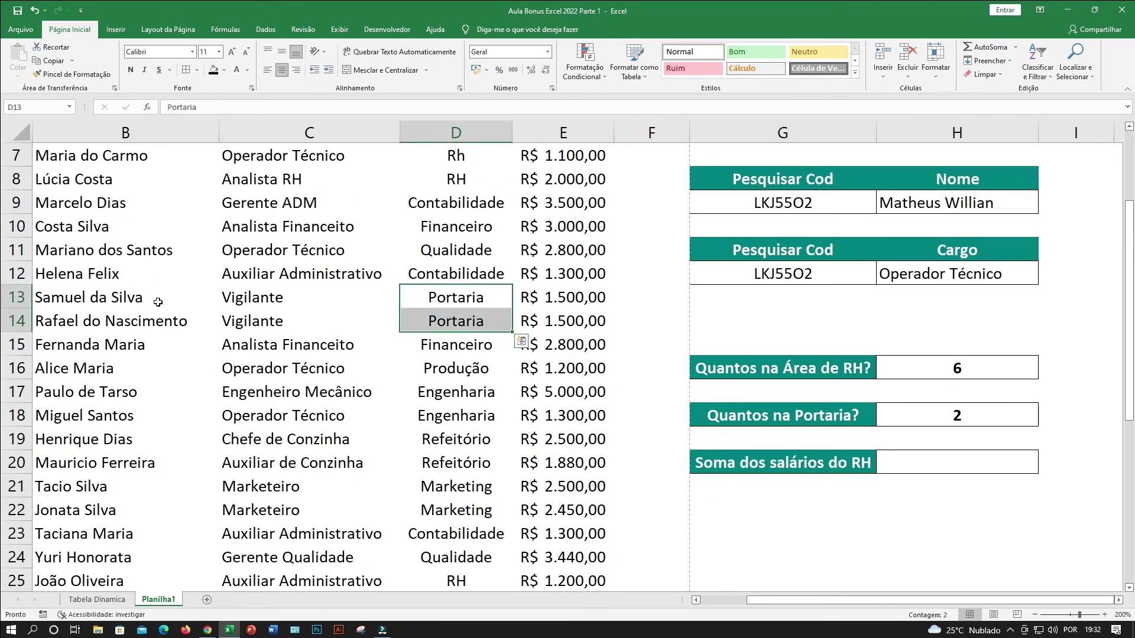
pyautogui.moveTo(103, 297); pyautogui.dragTo(577, 327)
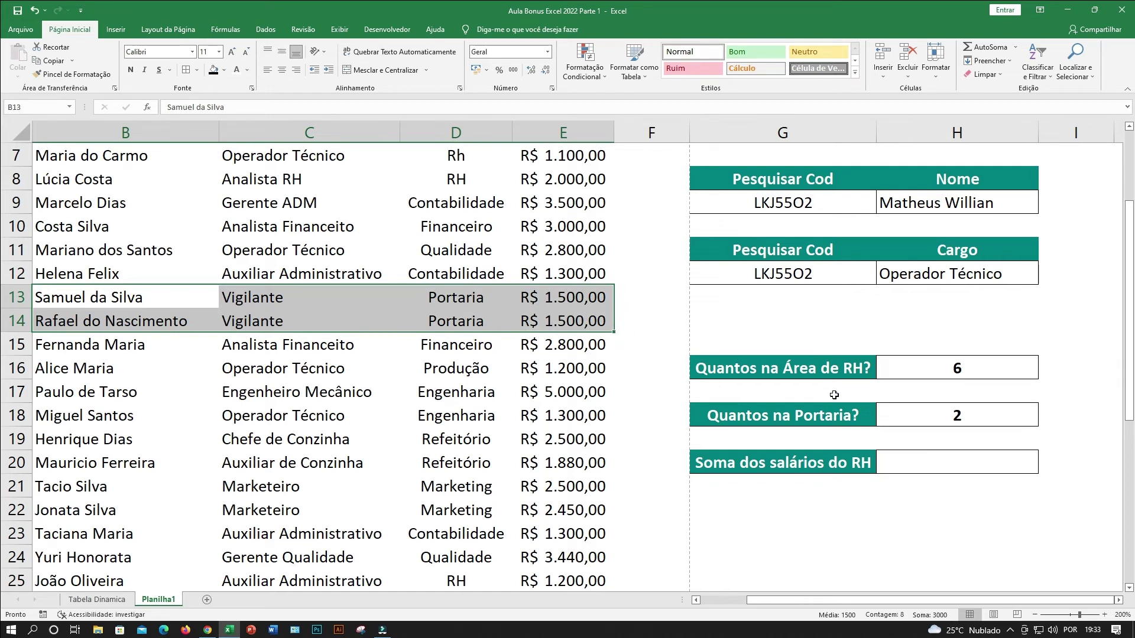
# Change the area of the row 7 employee in D7 to Contabilidade
pyautogui.click(818, 539)
pyautogui.click(735, 462)
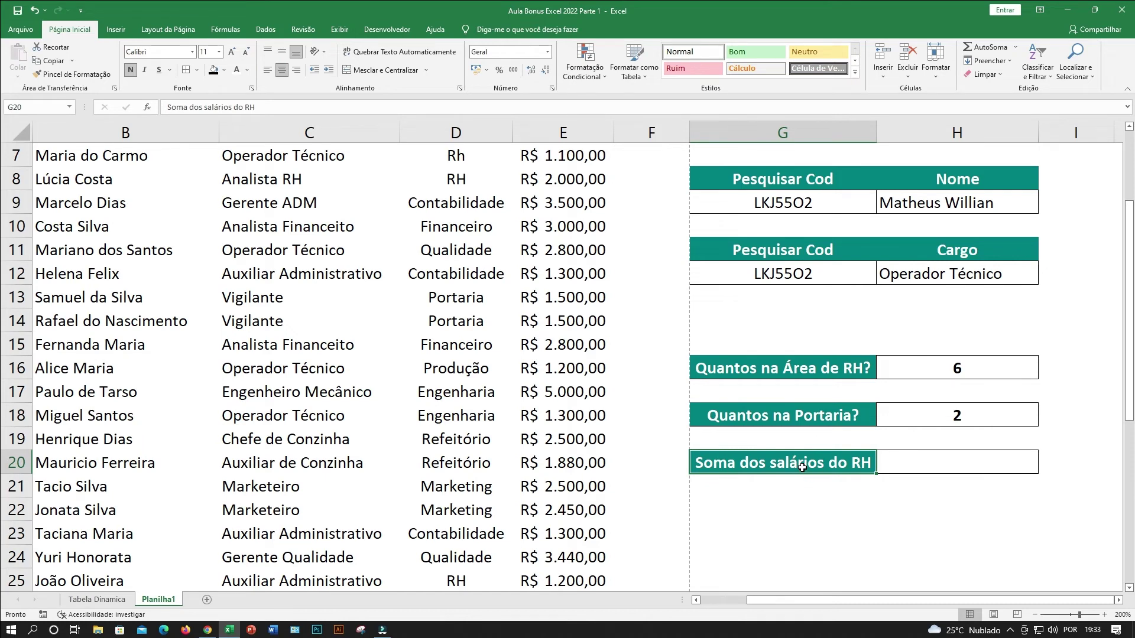
pyautogui.click(949, 460)
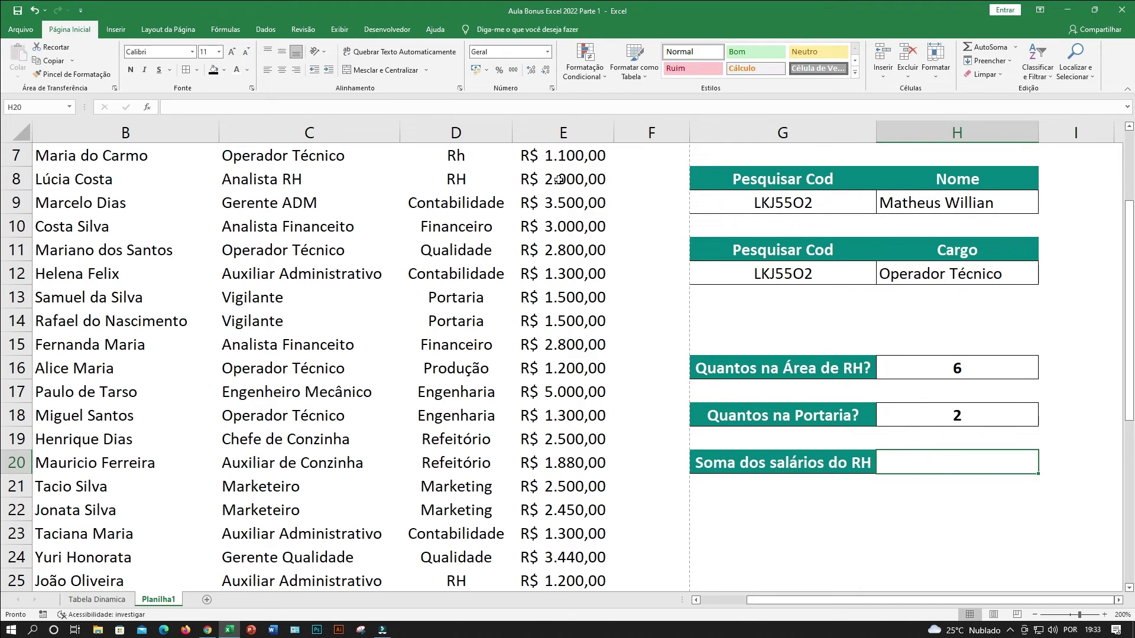
pyautogui.click(456, 156)
pyautogui.scroll(1, 456, 156)
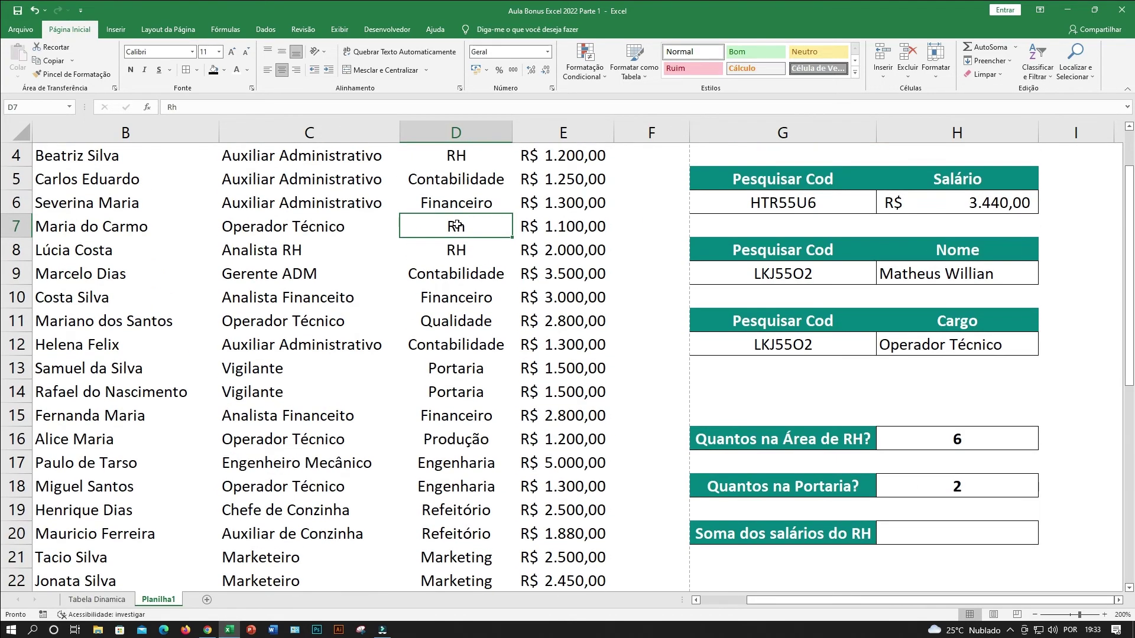
pyautogui.write('C')
pyautogui.press('Return')
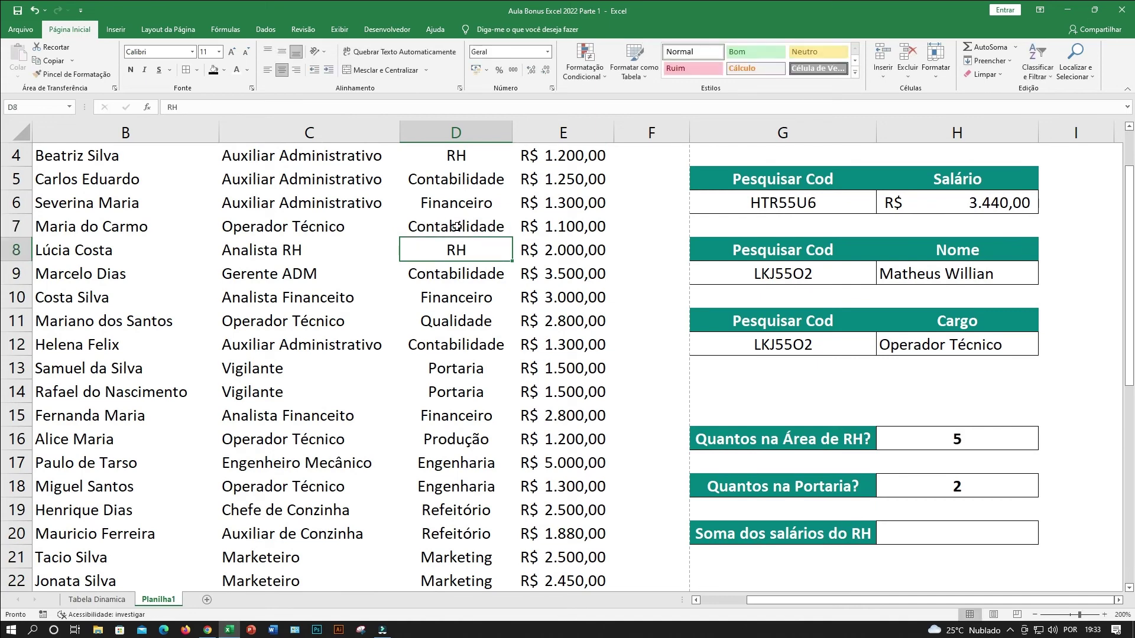
# Begin a manual addition in H20 with the RH salaries in E8 and E4
pyautogui.click(84, 250)
pyautogui.moveTo(293, 251); pyautogui.dragTo(571, 250)
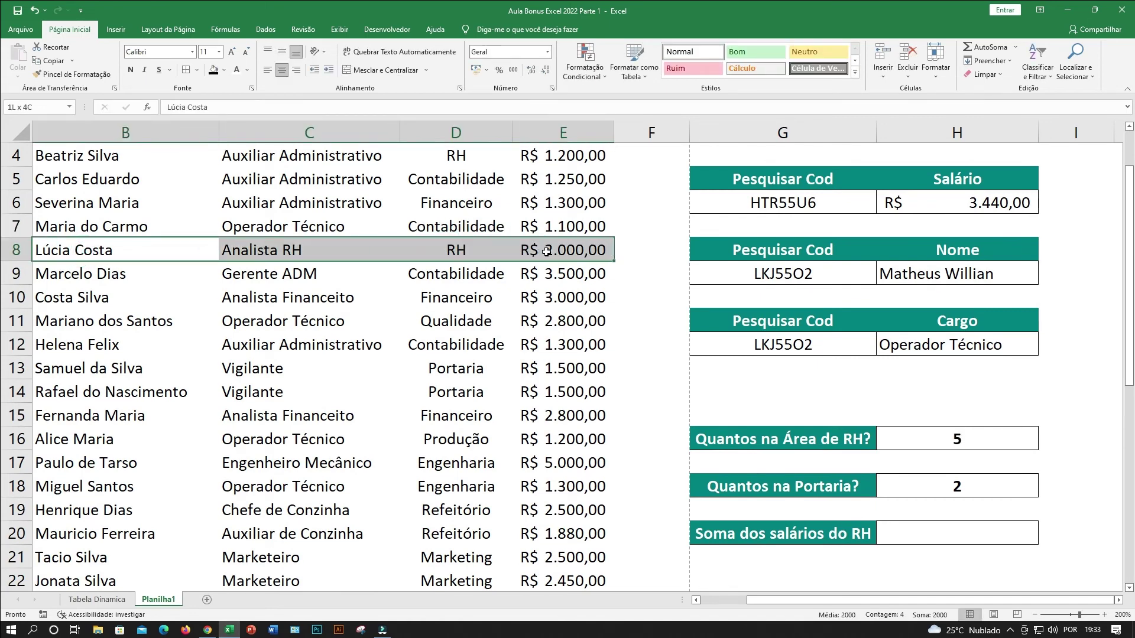
pyautogui.click(566, 250)
pyautogui.click(921, 525)
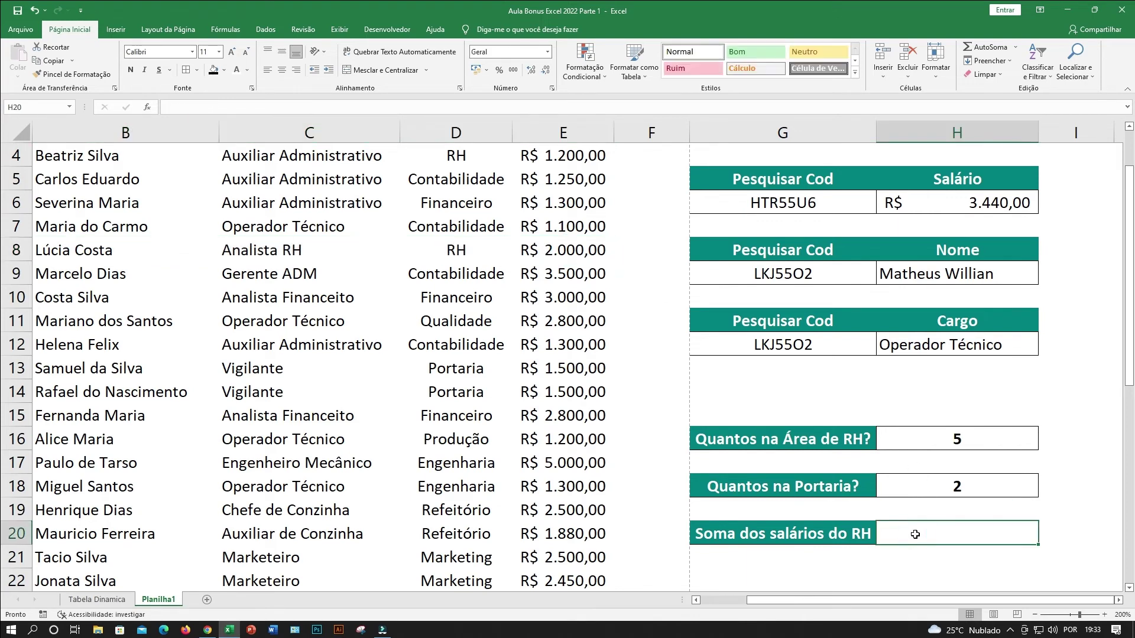
pyautogui.write('=')
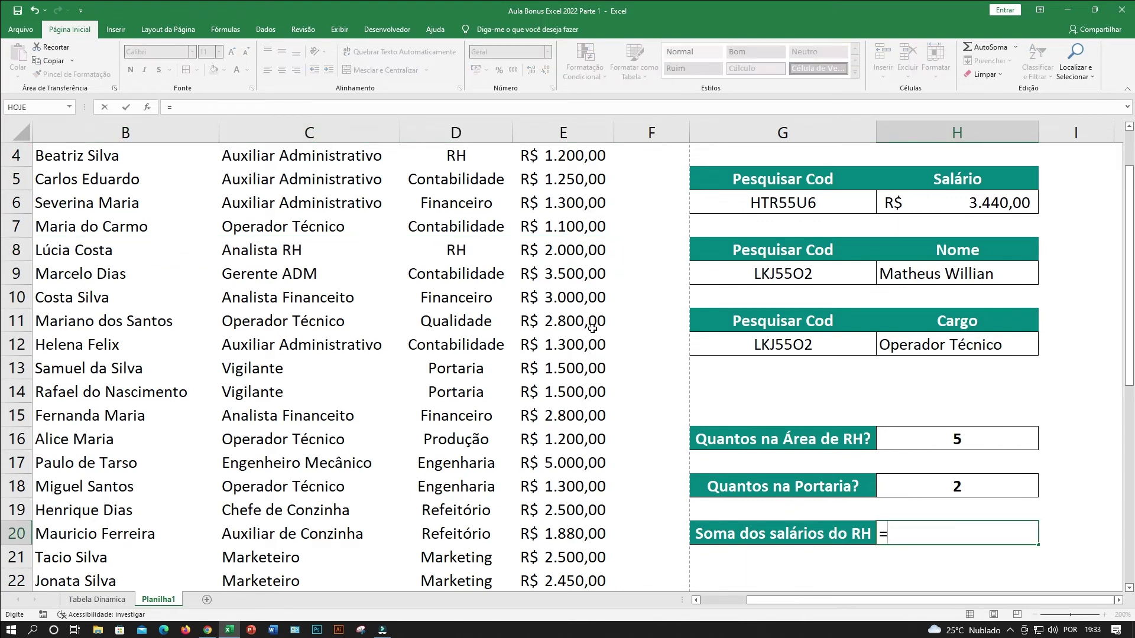
pyautogui.click(557, 251)
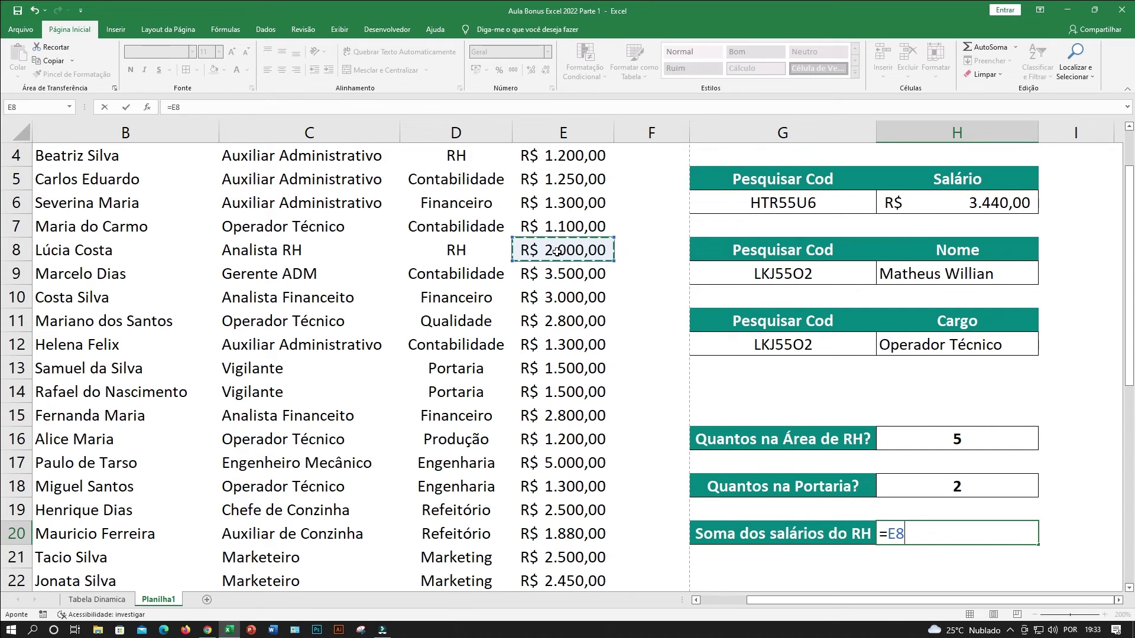
pyautogui.write('+')
pyautogui.click(559, 156)
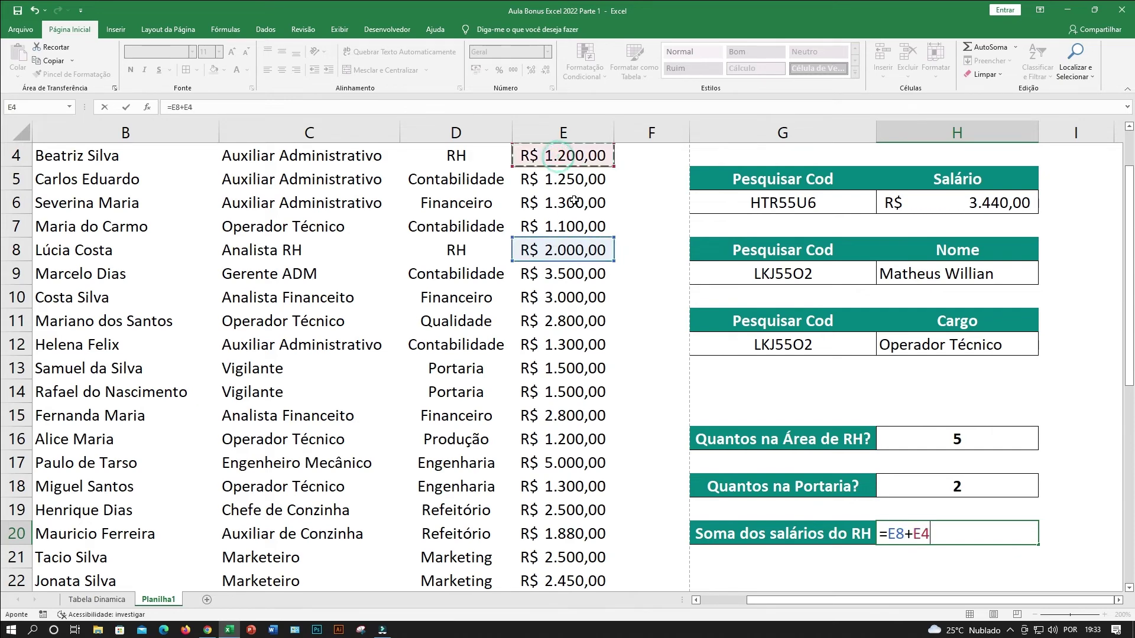
# Extend H20's addition with the RH salaries in E25, E27 and E35 and confirm the formula
pyautogui.scroll(1, 573, 201)
pyautogui.scroll(-3, 565, 260)
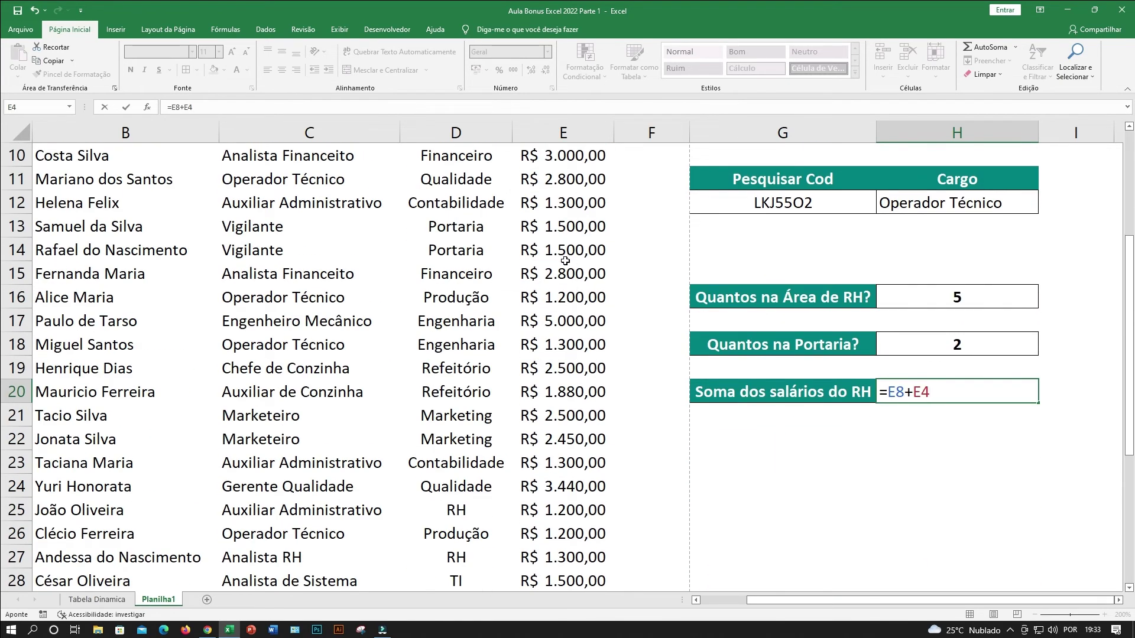
pyautogui.write('+')
pyautogui.click(553, 515)
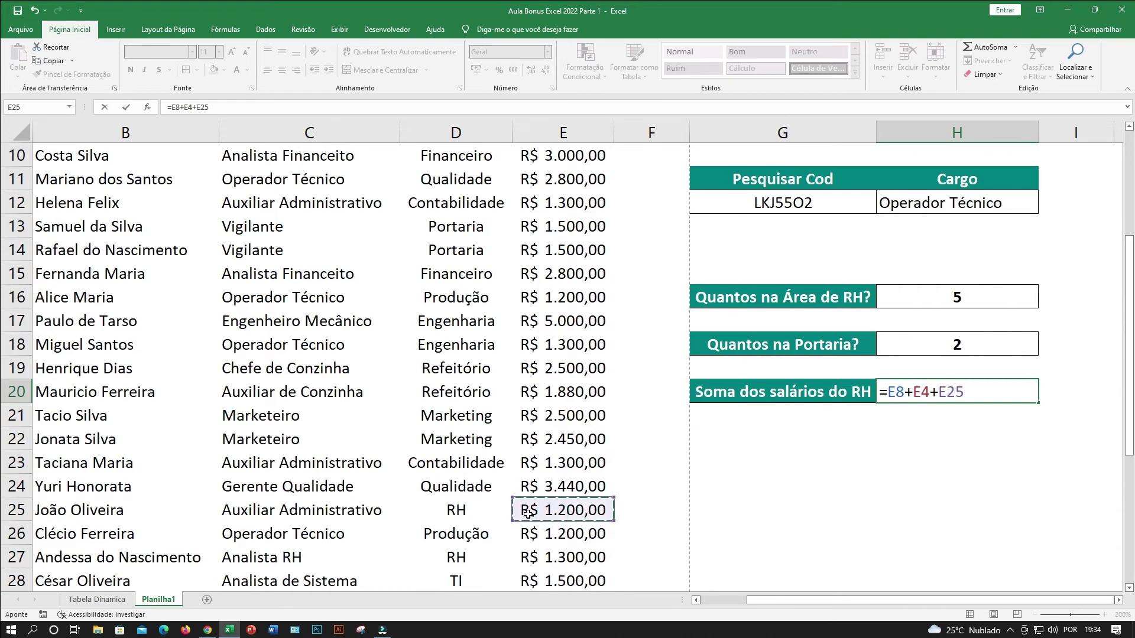
pyautogui.scroll(-1, 532, 513)
pyautogui.write('+')
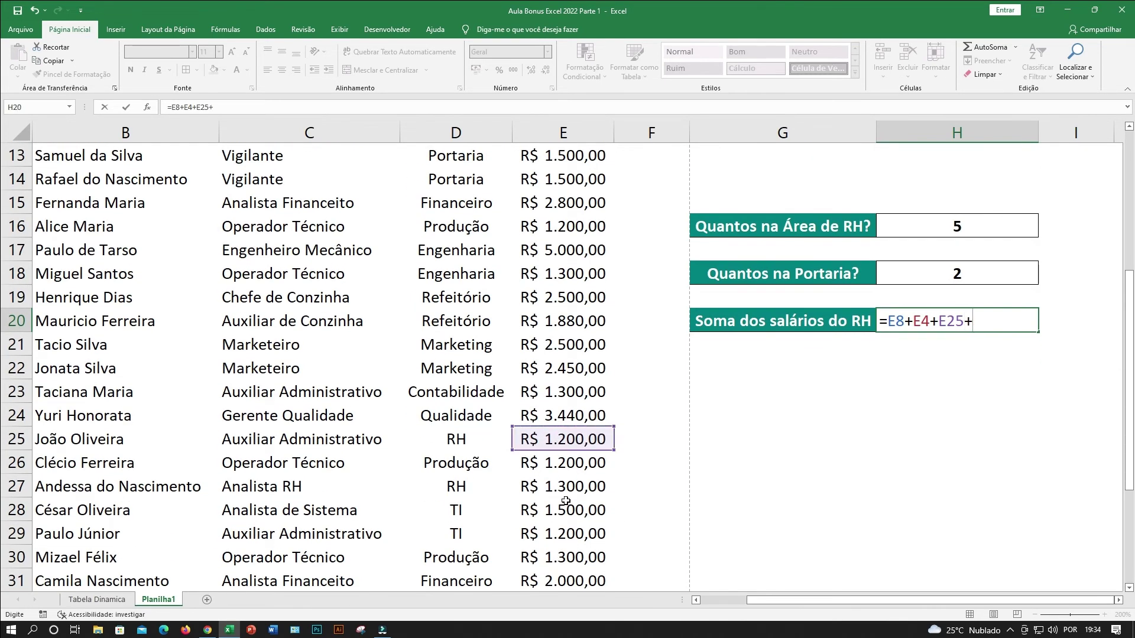
pyautogui.click(543, 487)
pyautogui.scroll(-3, 543, 486)
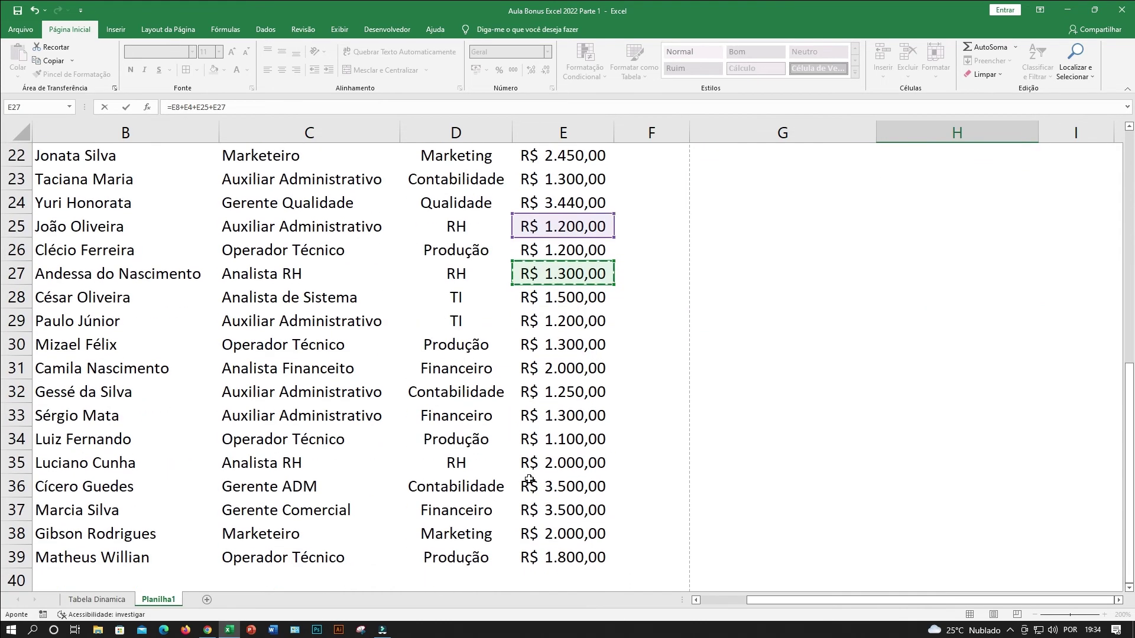
pyautogui.write('+')
pyautogui.click(544, 468)
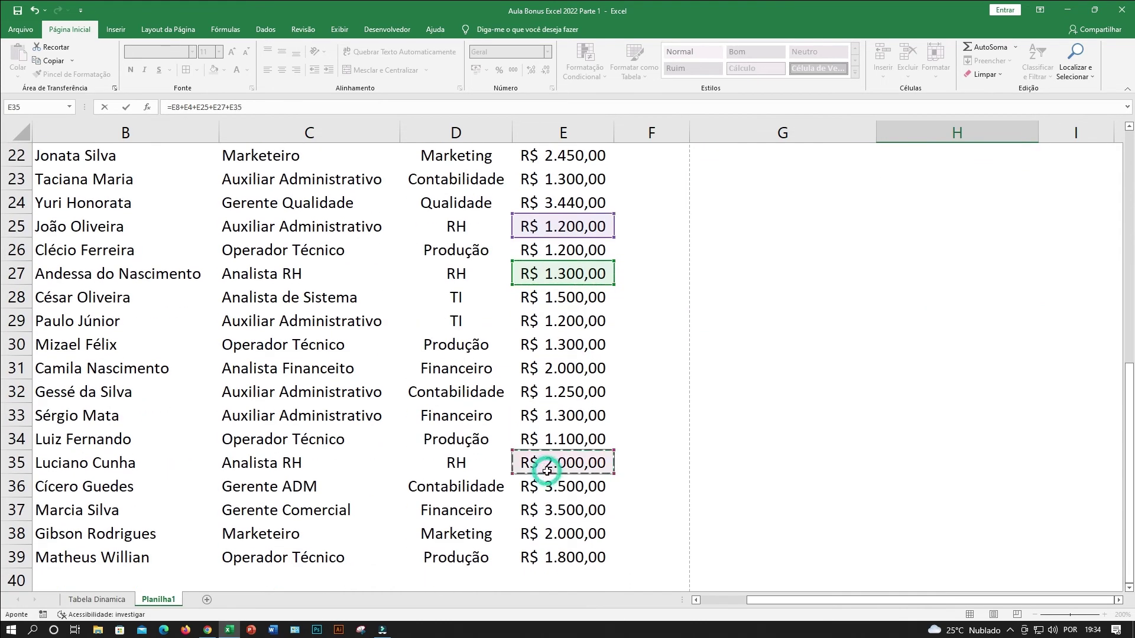
pyautogui.press('Return')
pyautogui.scroll(3, 899, 337)
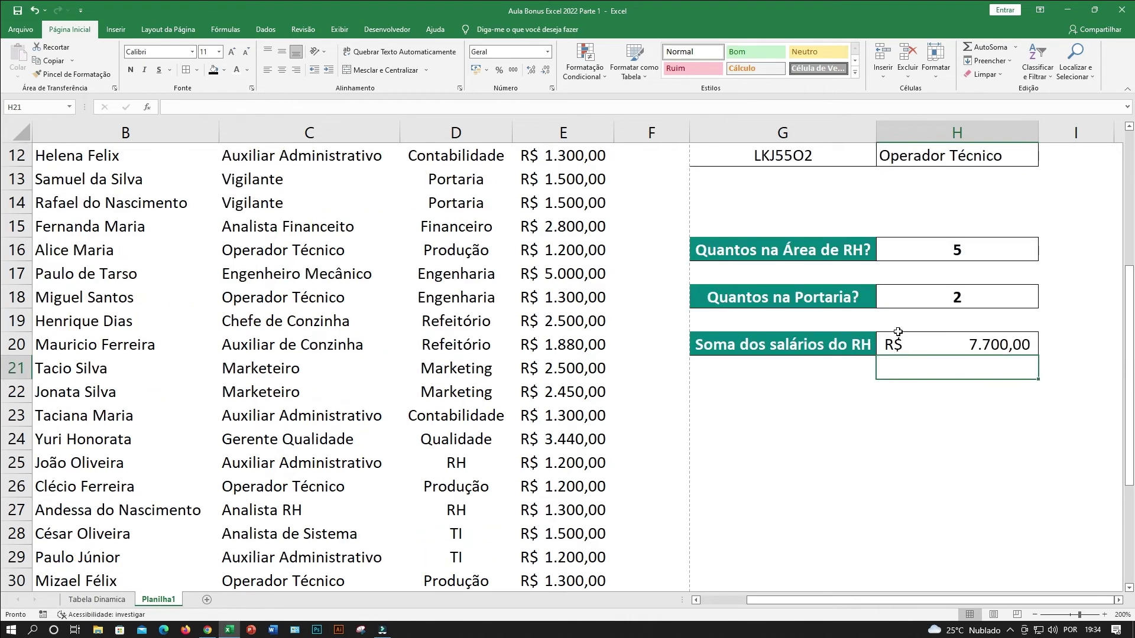
# Review the manual salary addition in H20 and the area counts in H16 to H18
pyautogui.click(948, 336)
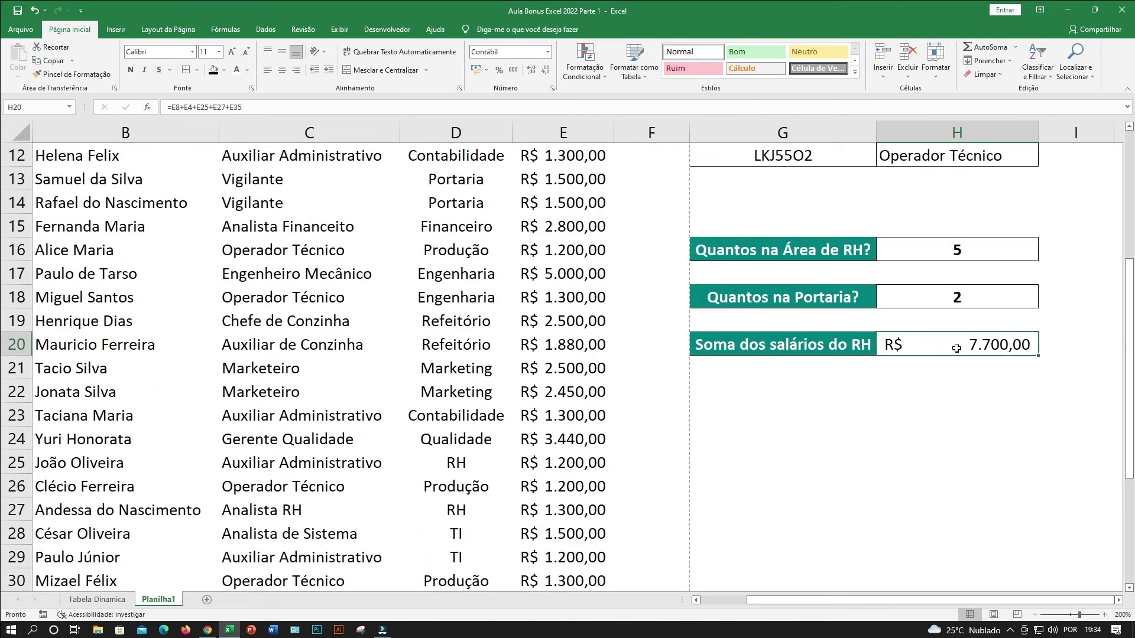
pyautogui.click(910, 363)
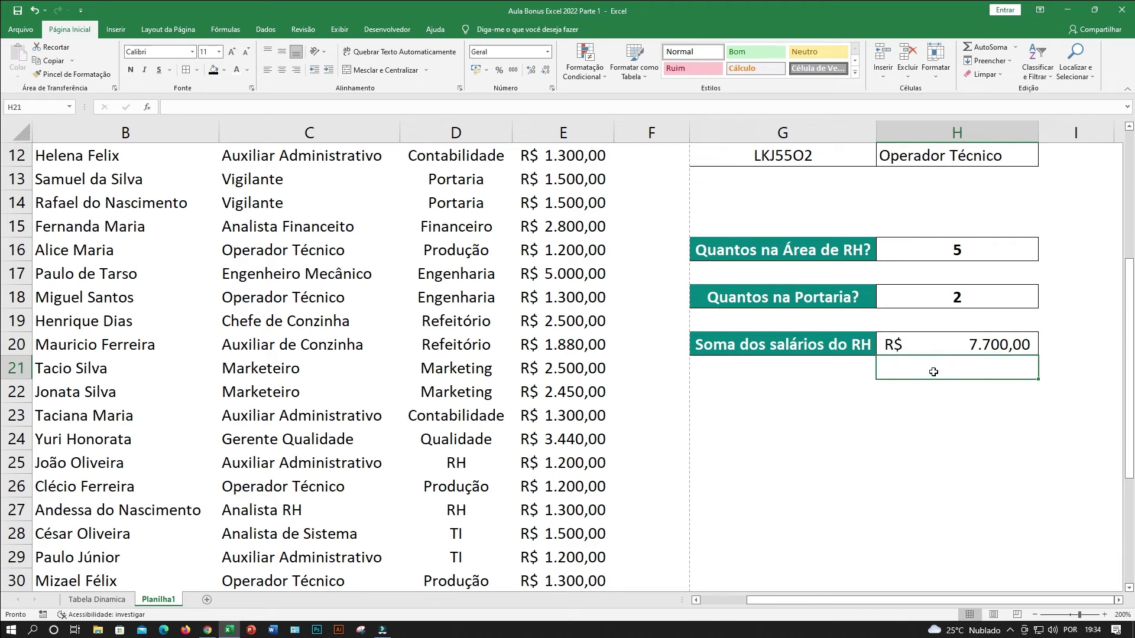
pyautogui.moveTo(968, 247); pyautogui.dragTo(962, 297)
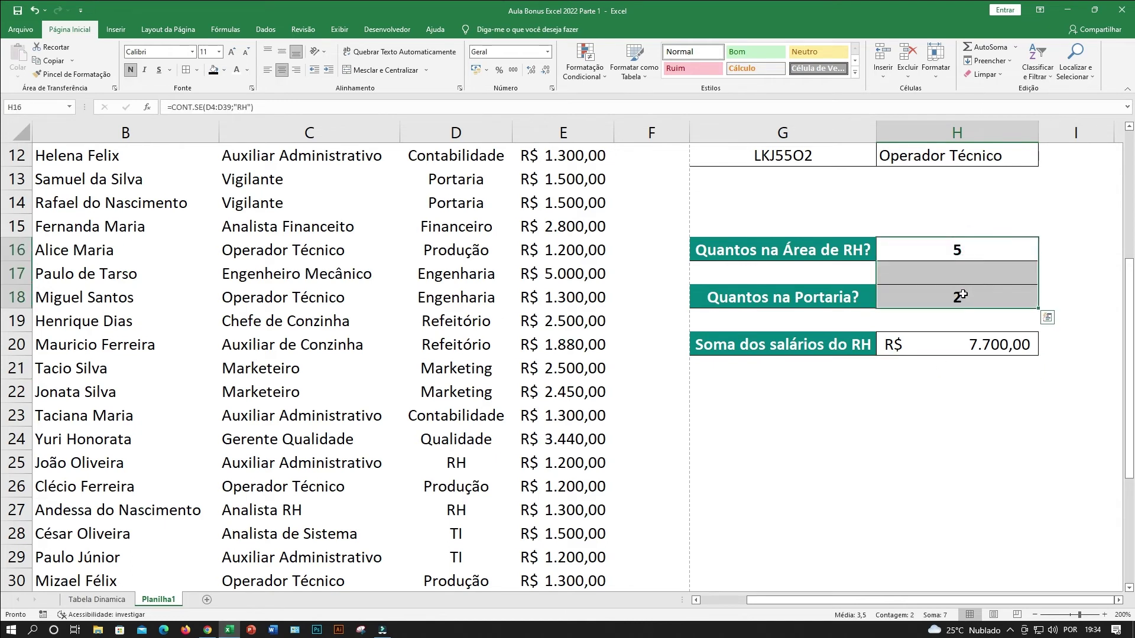
# Start a SOMASE formula in H21 with the whole column D (D:D) as the interval
pyautogui.click(945, 376)
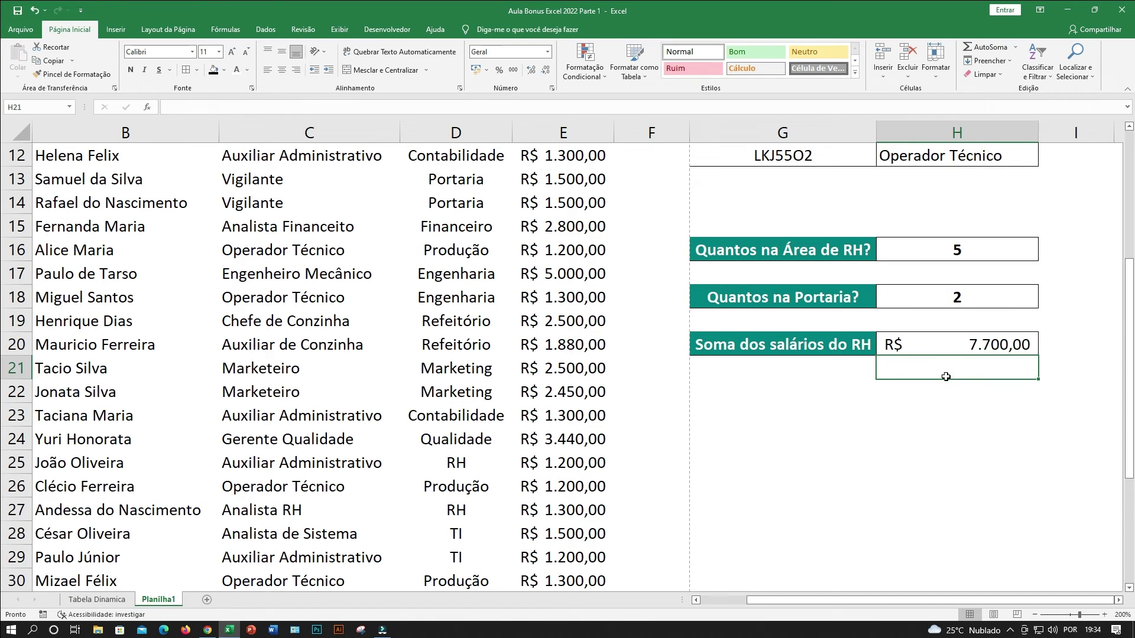
pyautogui.write('=somase')
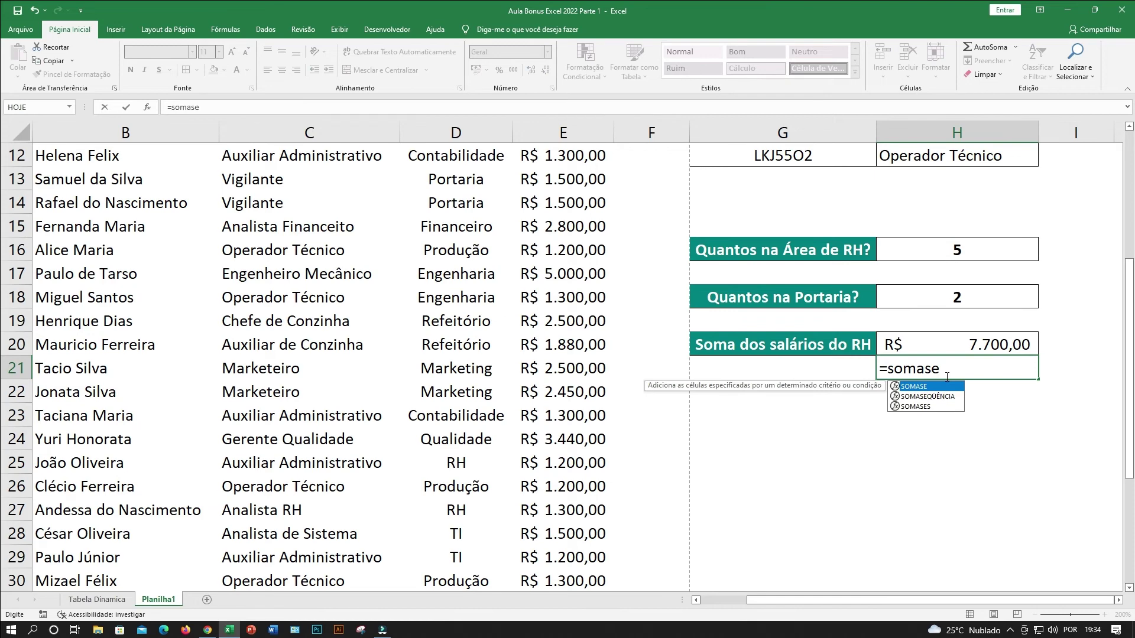
pyautogui.press('Tab')
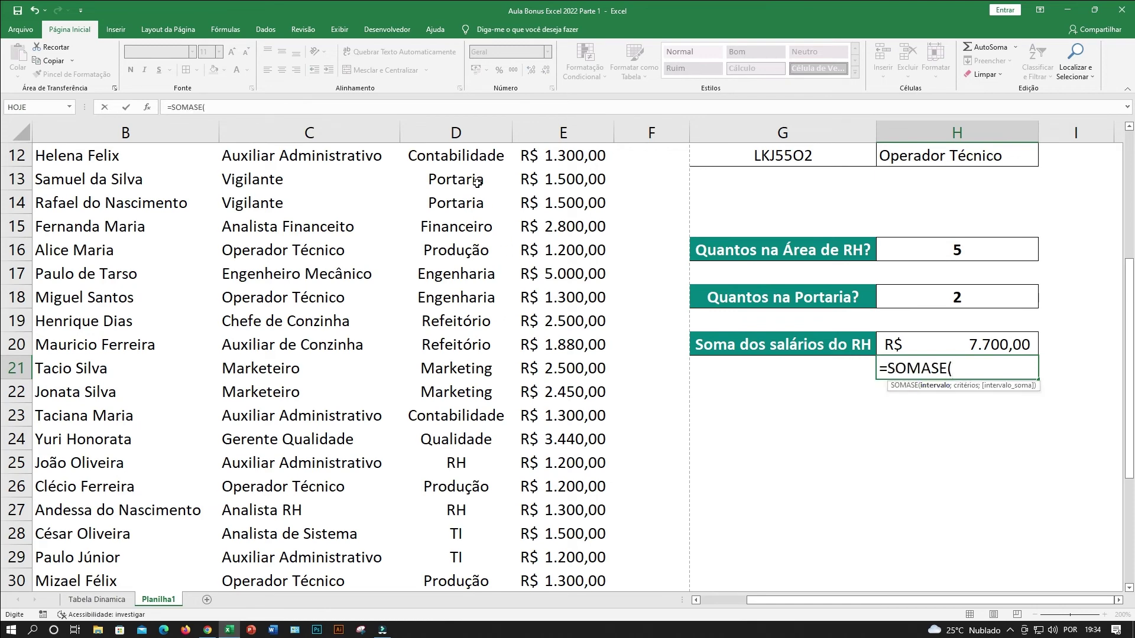
pyautogui.scroll(3, 458, 211)
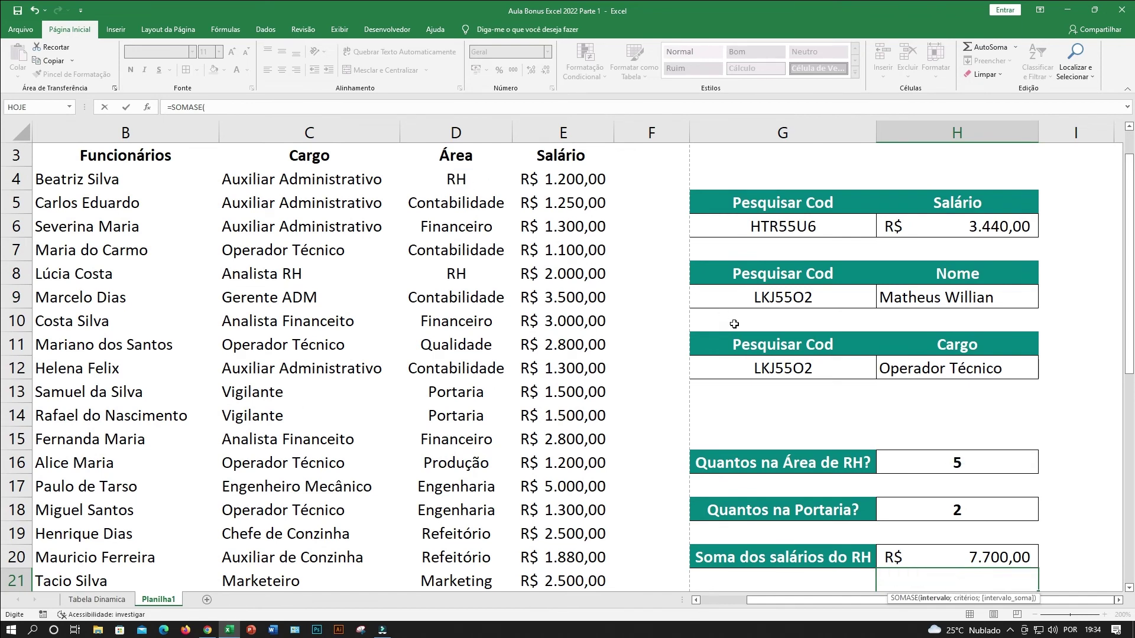
pyautogui.scroll(-2, 816, 381)
pyautogui.write('D')
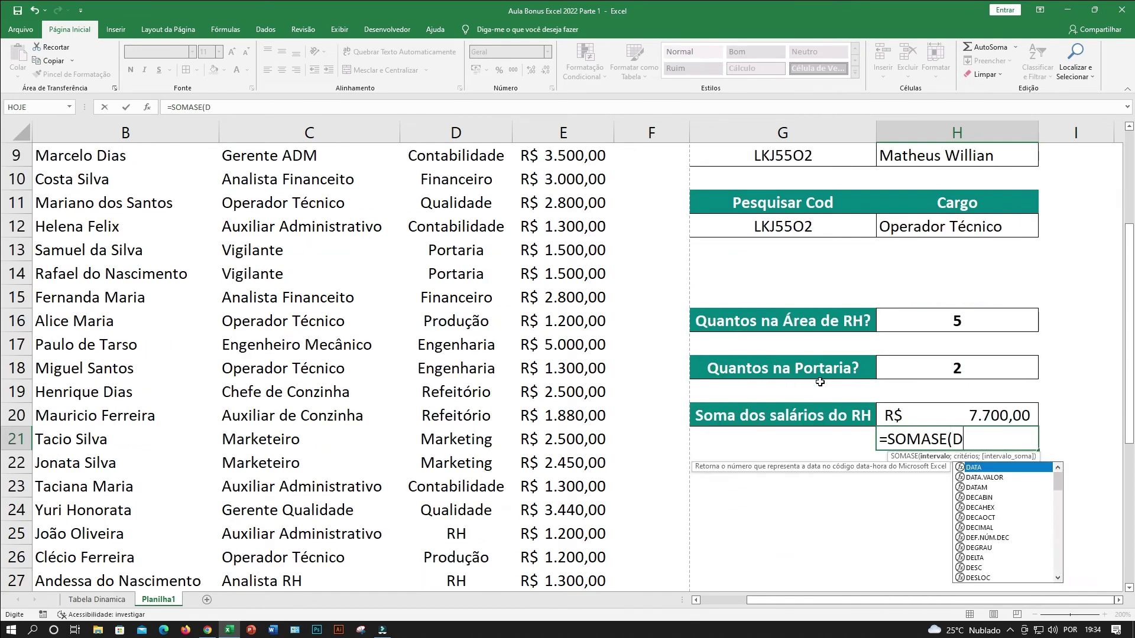
pyautogui.write(':D')
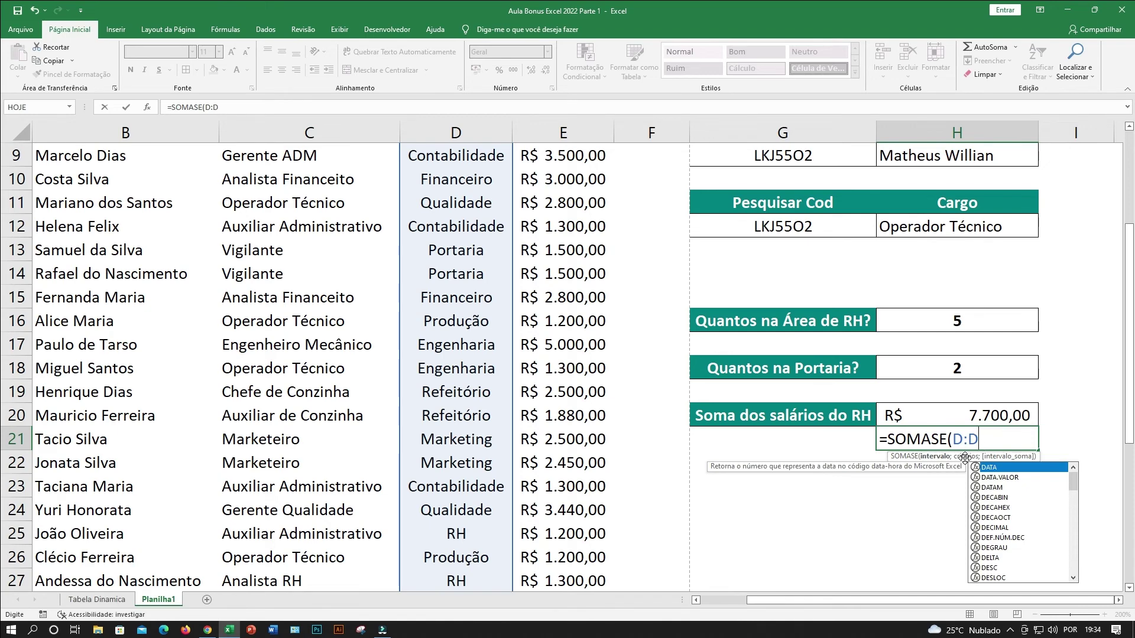
# Enter "RH" as the criterion of the SOMASE formula in H21
pyautogui.write(';')
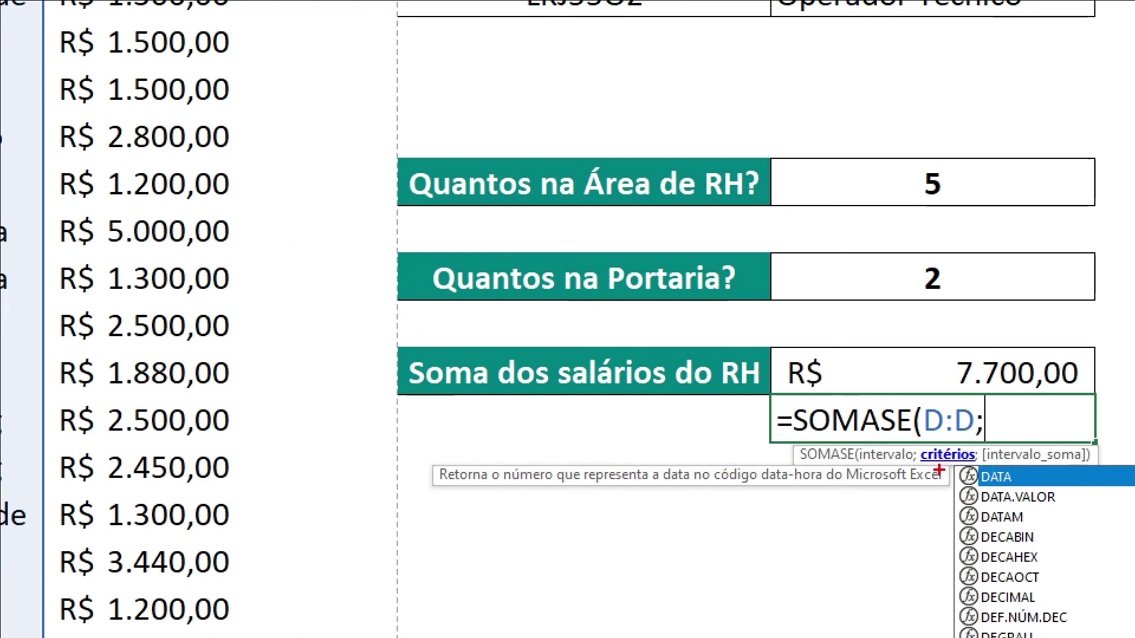
pyautogui.moveTo(940, 471); pyautogui.dragTo(924, 560)
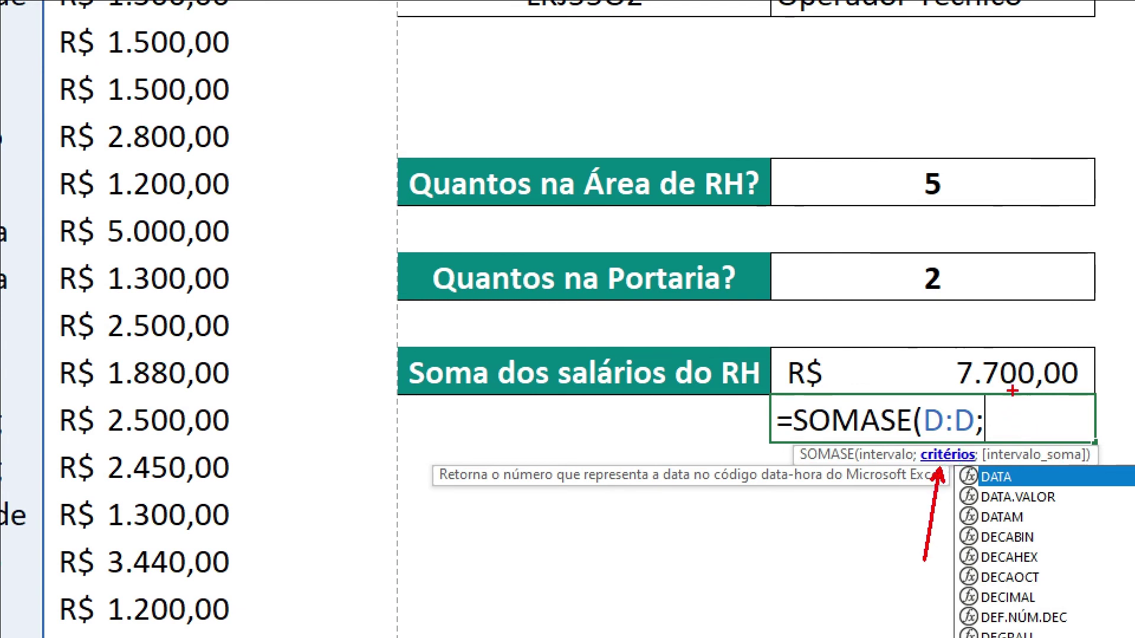
pyautogui.moveTo(780, 336)
pyautogui.mouseDown()
pyautogui.moveTo(758, 346)
pyautogui.moveTo(833, 289)
pyautogui.mouseUp()
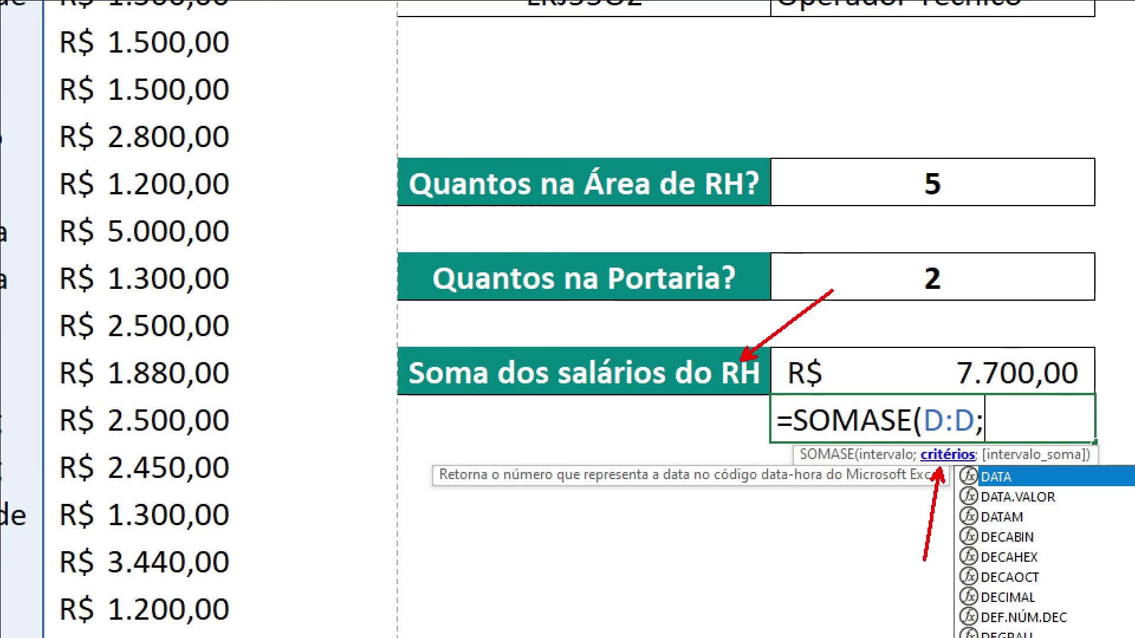
pyautogui.write('"RH"')
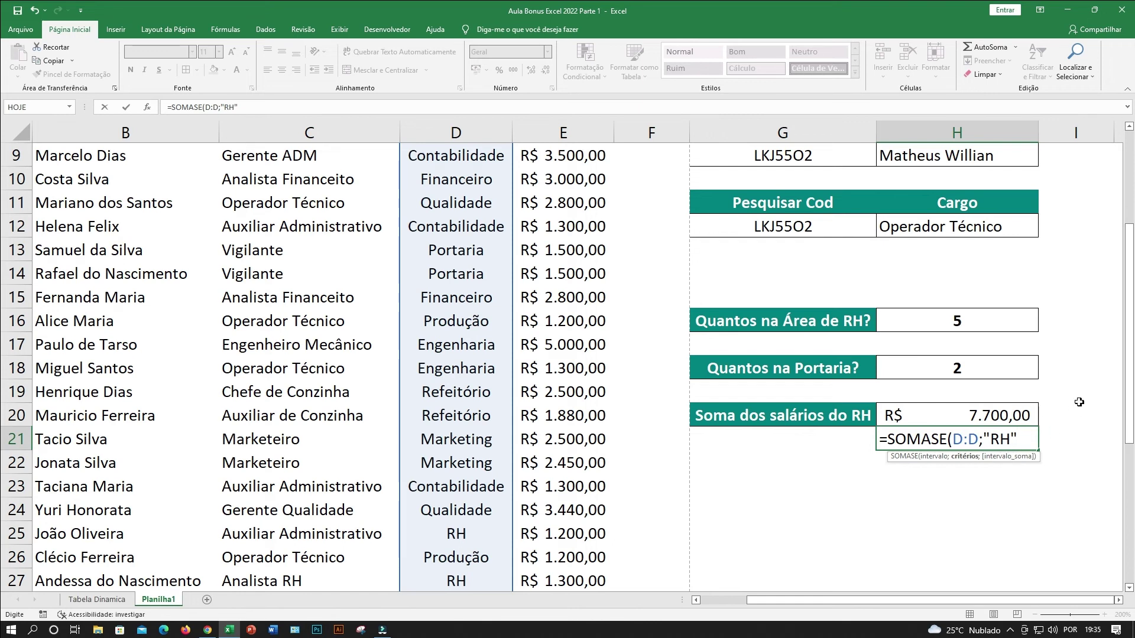
# Complete H21's SOMASE formula with the whole column E (E:E) as the sum interval and confirm it
pyautogui.write(';')
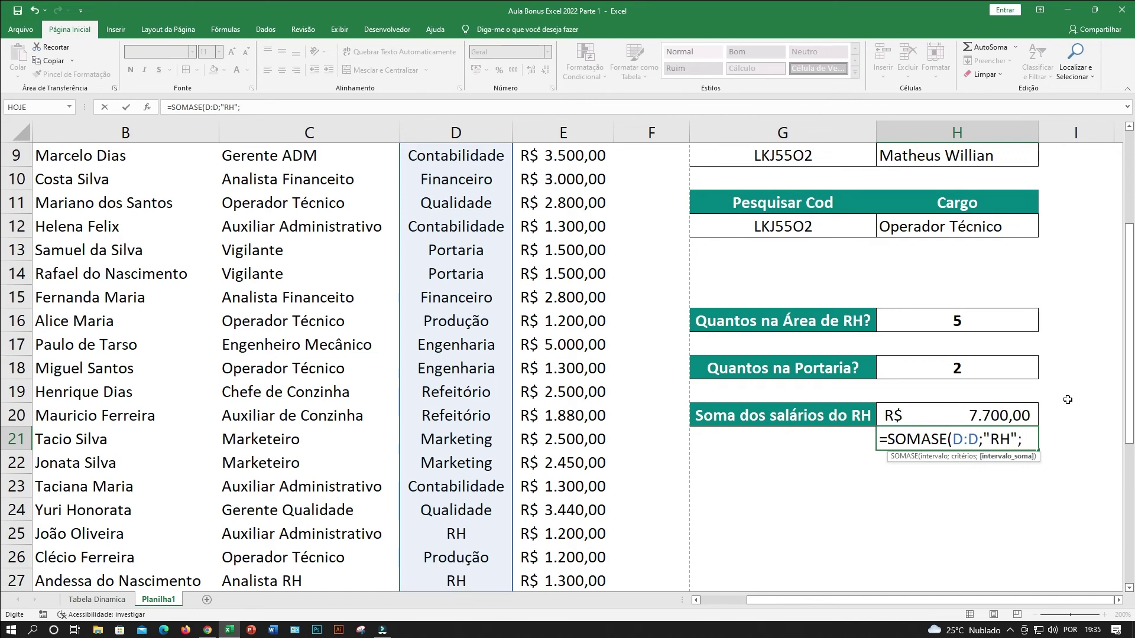
pyautogui.scroll(2, 568, 225)
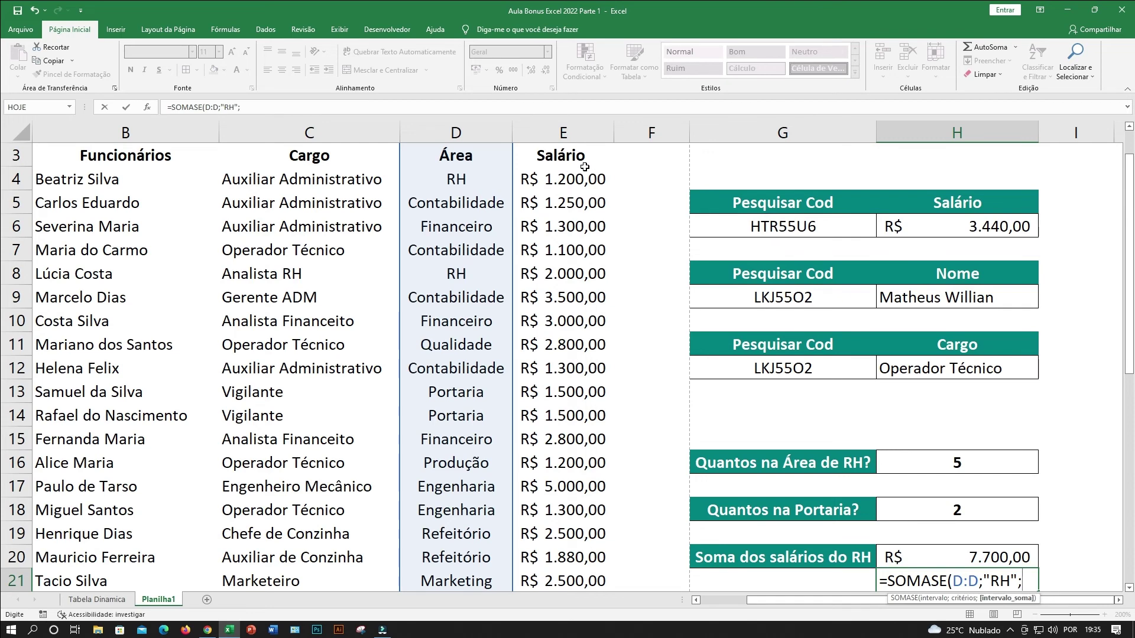
pyautogui.moveTo(573, 178); pyautogui.dragTo(558, 342)
pyautogui.scroll(-2, 869, 384)
pyautogui.press('BackSpace')
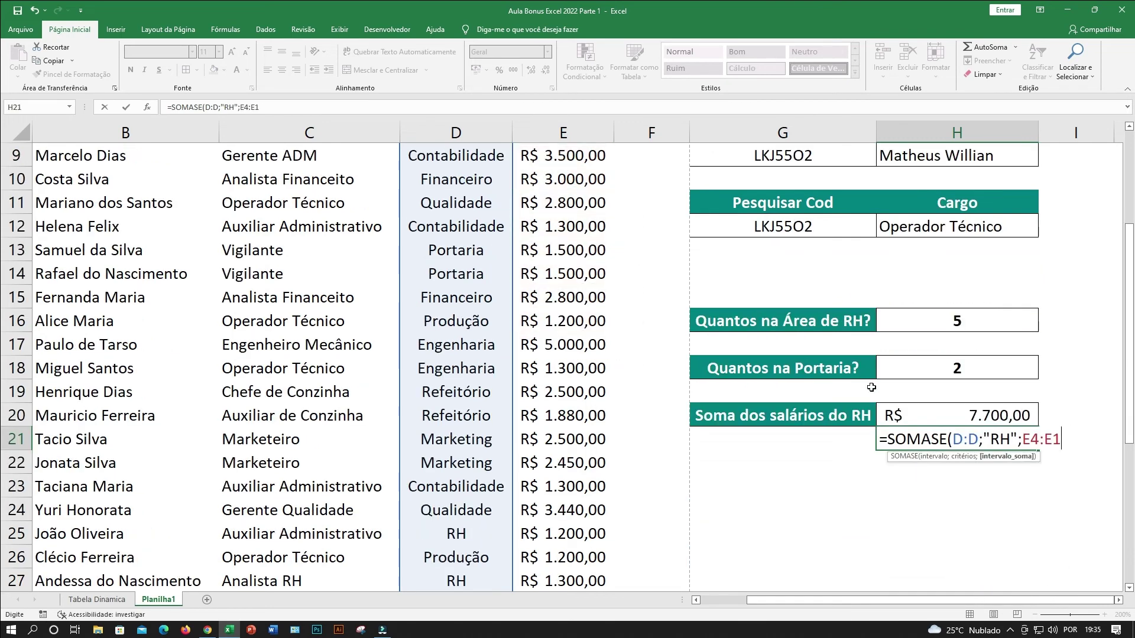
pyautogui.press('BackSpace')
pyautogui.press('BackSpace')
pyautogui.press('BackSpace')
pyautogui.press('BackSpace')
pyautogui.write(':E)')
pyautogui.press('Return')
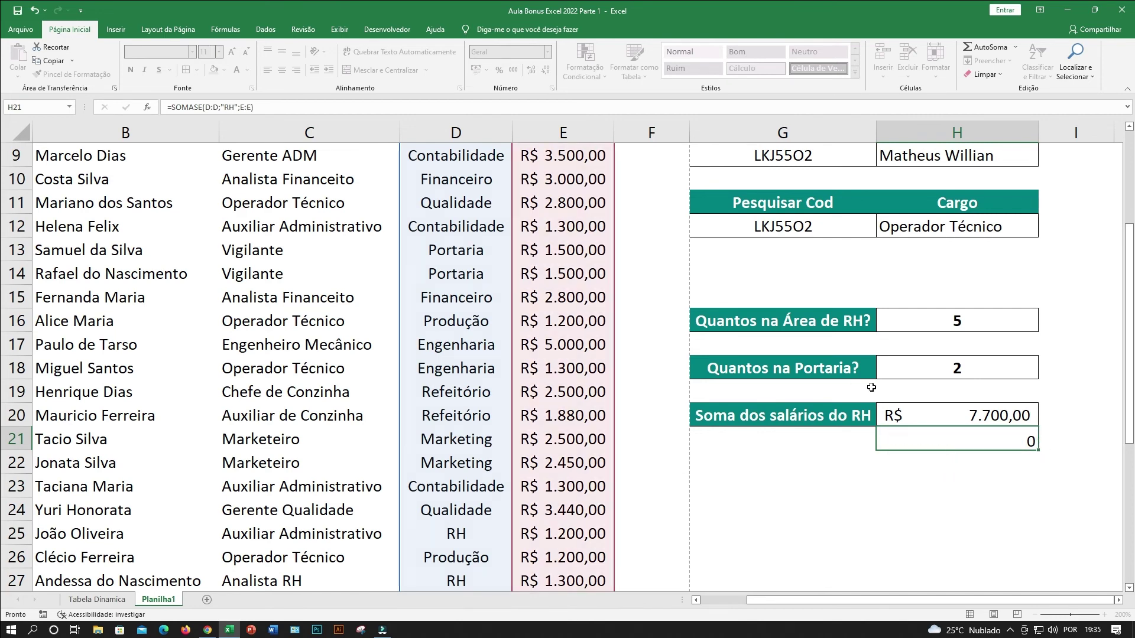
# Compare the manual cell addition in H20 with the arguments of the SOMASE formula in H21
pyautogui.click(955, 436)
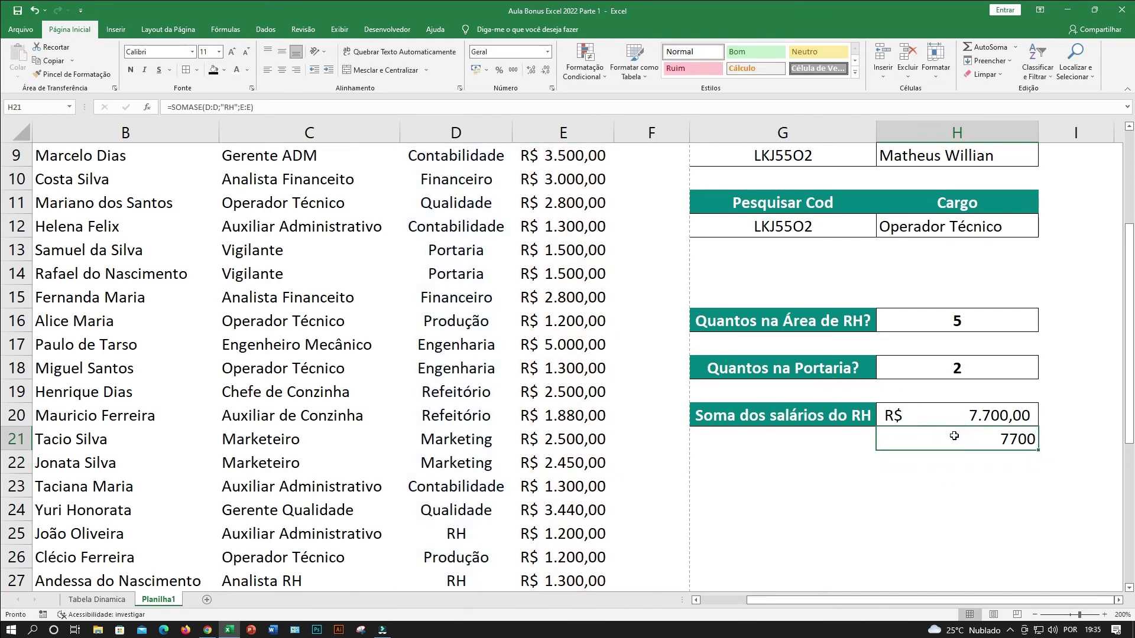
pyautogui.doubleClick(959, 416)
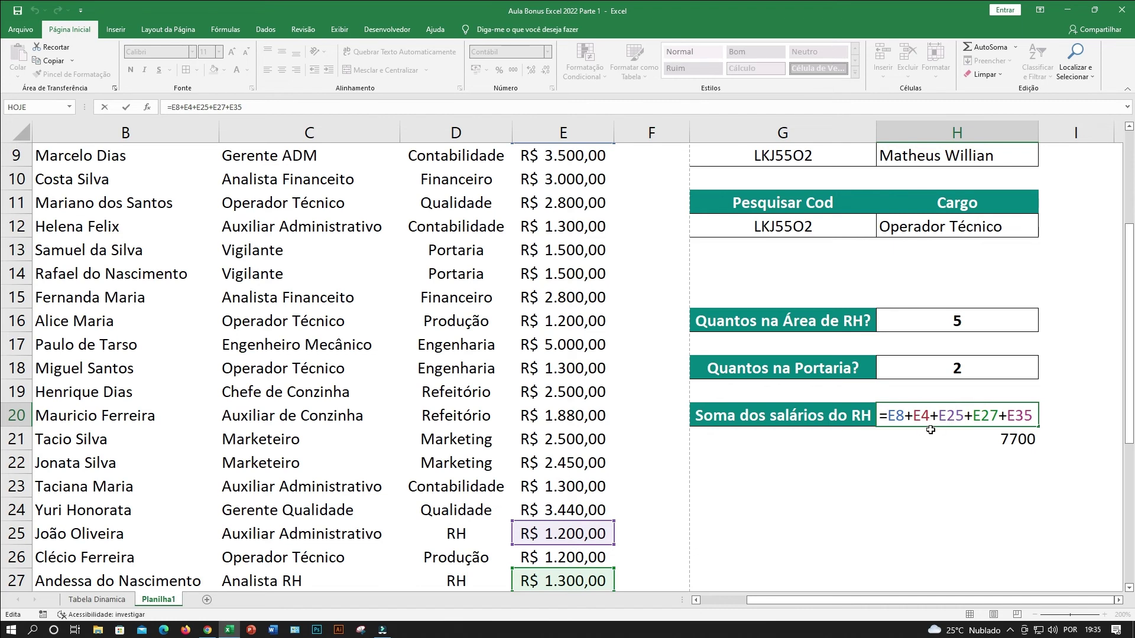
pyautogui.moveTo(889, 416); pyautogui.dragTo(1035, 416)
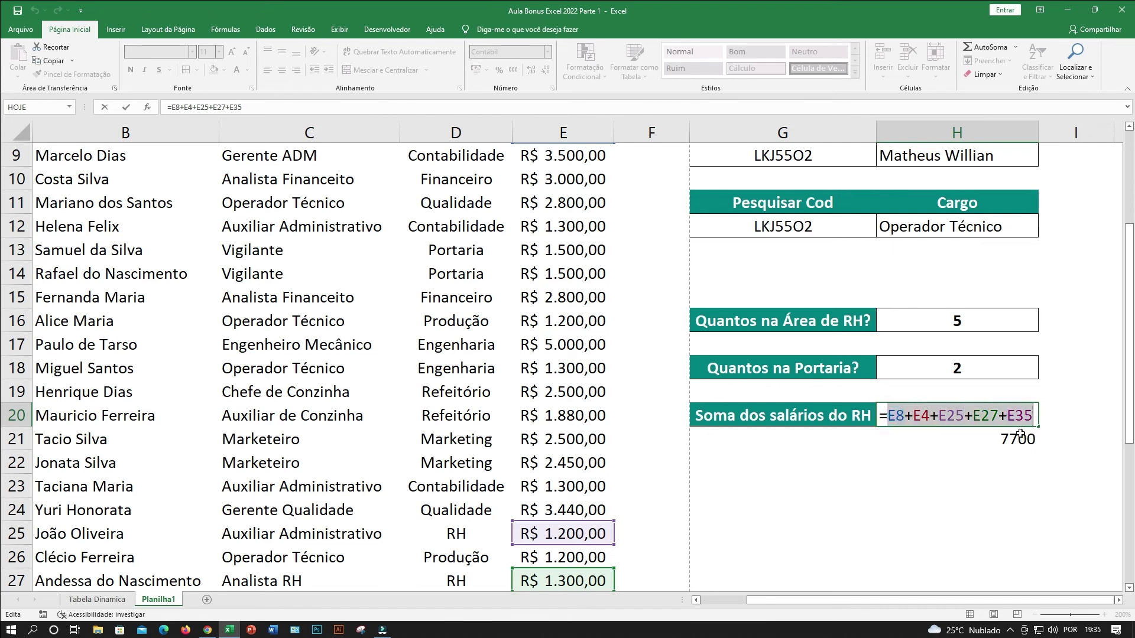
pyautogui.press('Escape')
pyautogui.doubleClick(943, 440)
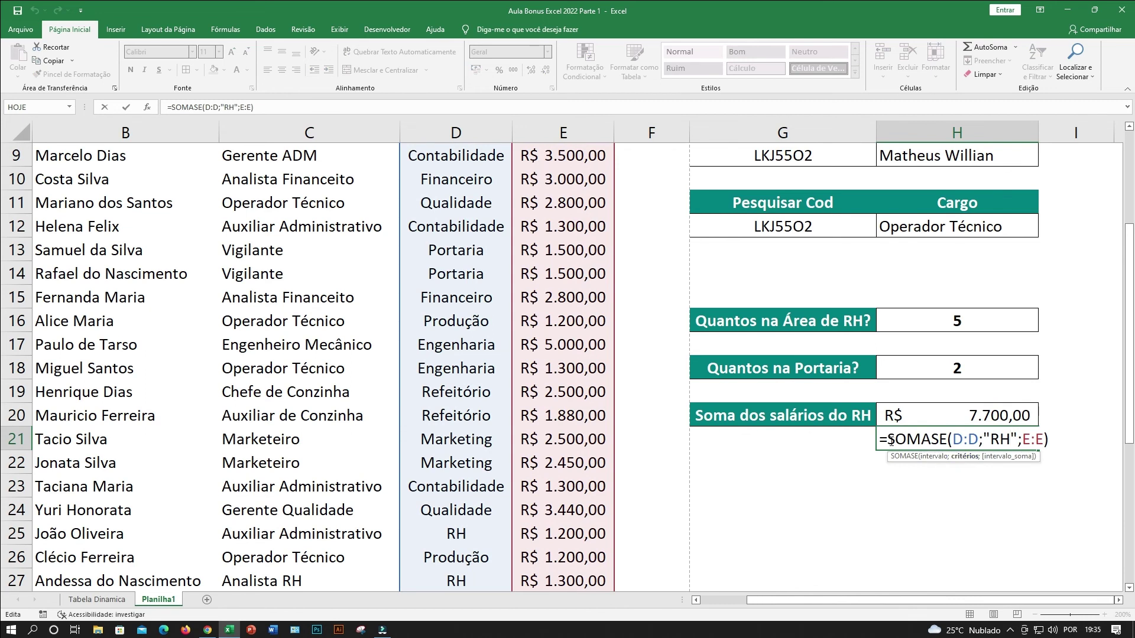
pyautogui.moveTo(950, 439); pyautogui.dragTo(1082, 439)
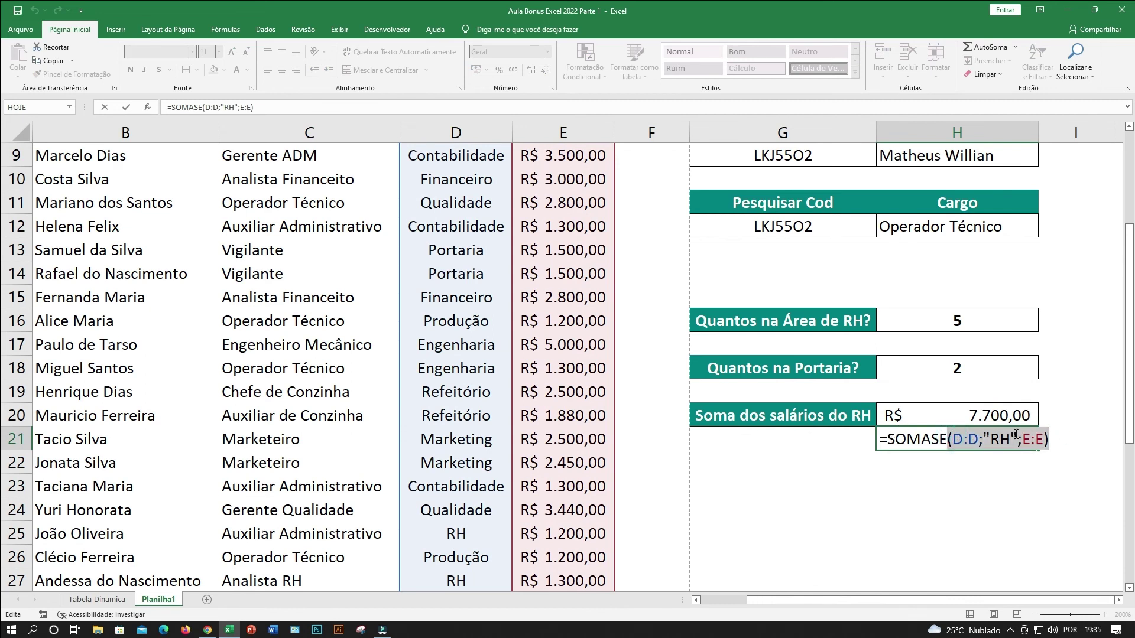
pyautogui.press('Return')
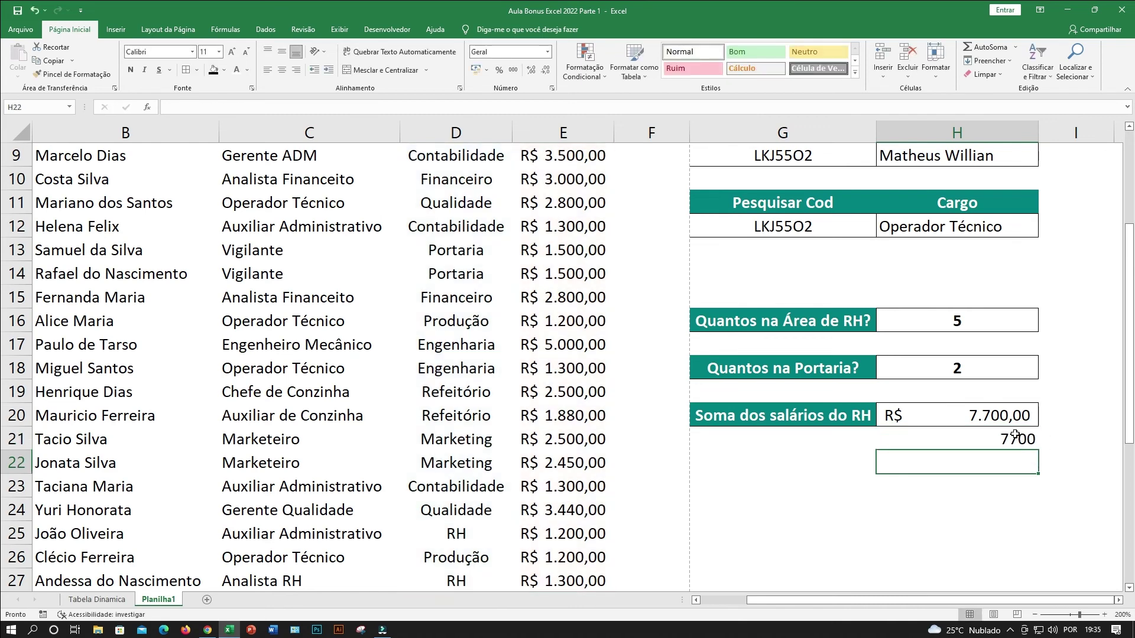
# Apply the accounting currency format (R$) to the SOMASE result in H21
pyautogui.click(1015, 435)
pyautogui.click(477, 69)
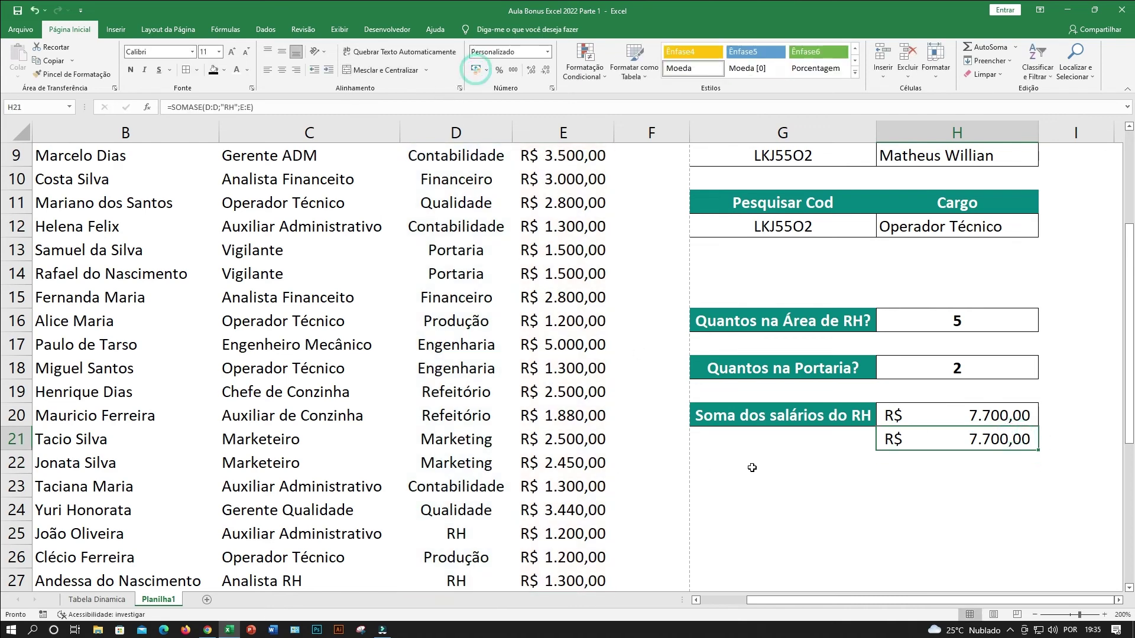
pyautogui.click(806, 478)
pyautogui.scroll(3, 861, 463)
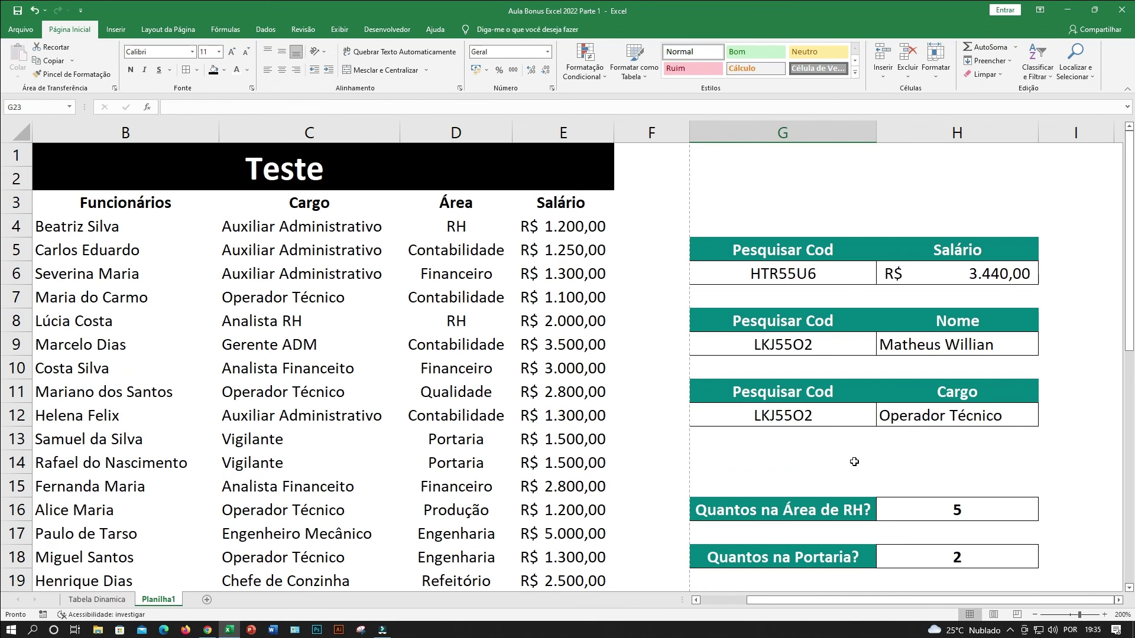
pyautogui.click(792, 457)
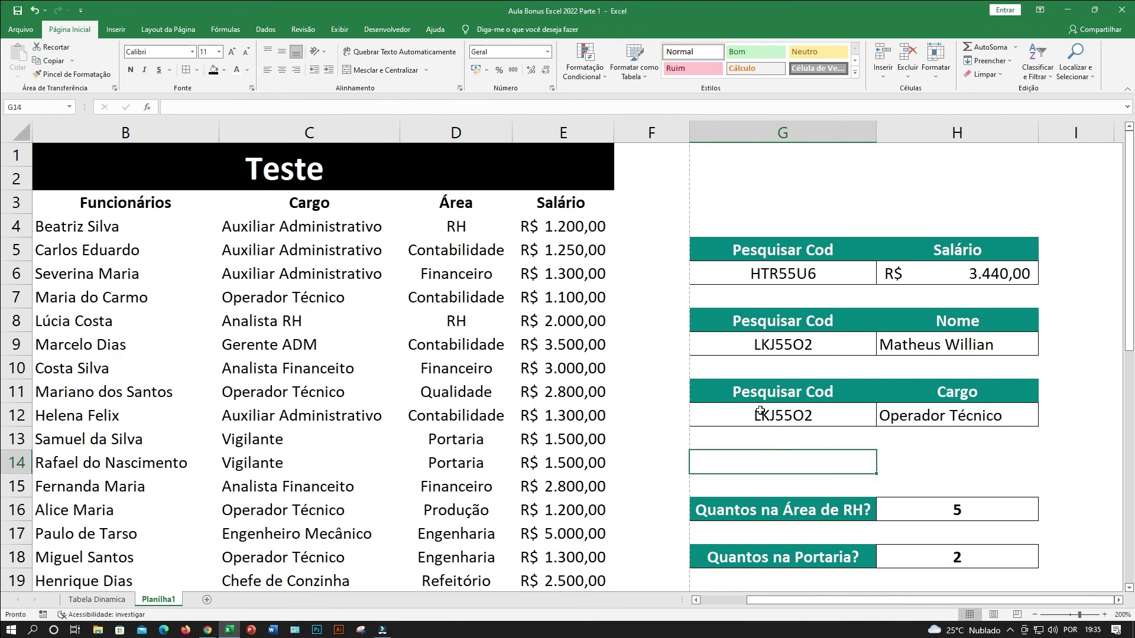
pyautogui.click(666, 388)
pyautogui.scroll(-4, 664, 388)
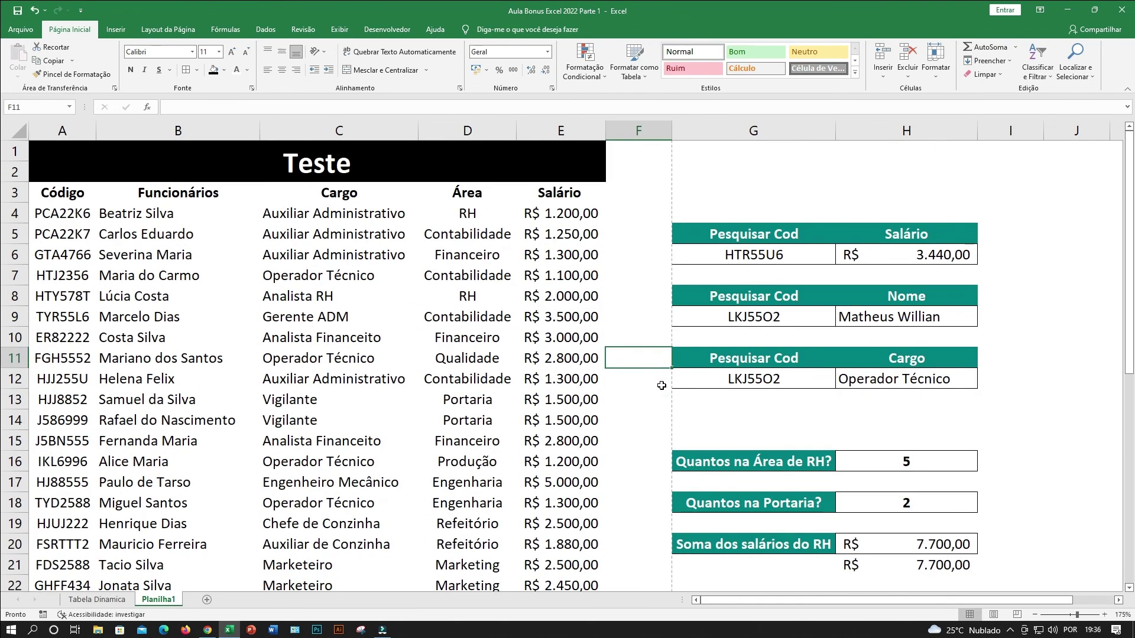
pyautogui.click(644, 387)
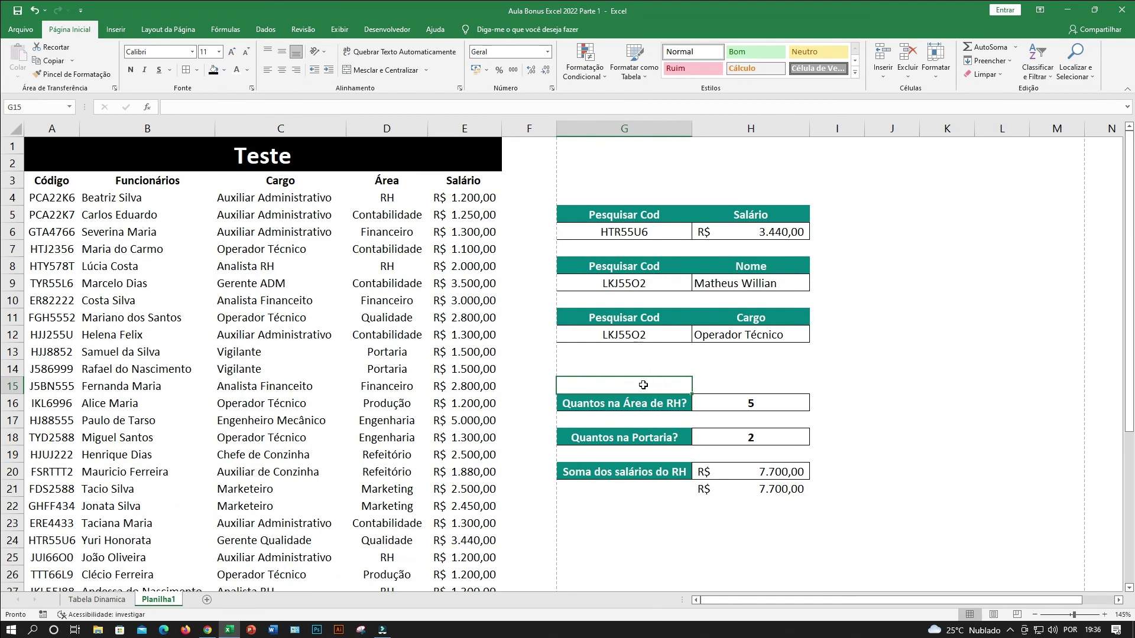
pyautogui.click(281, 283)
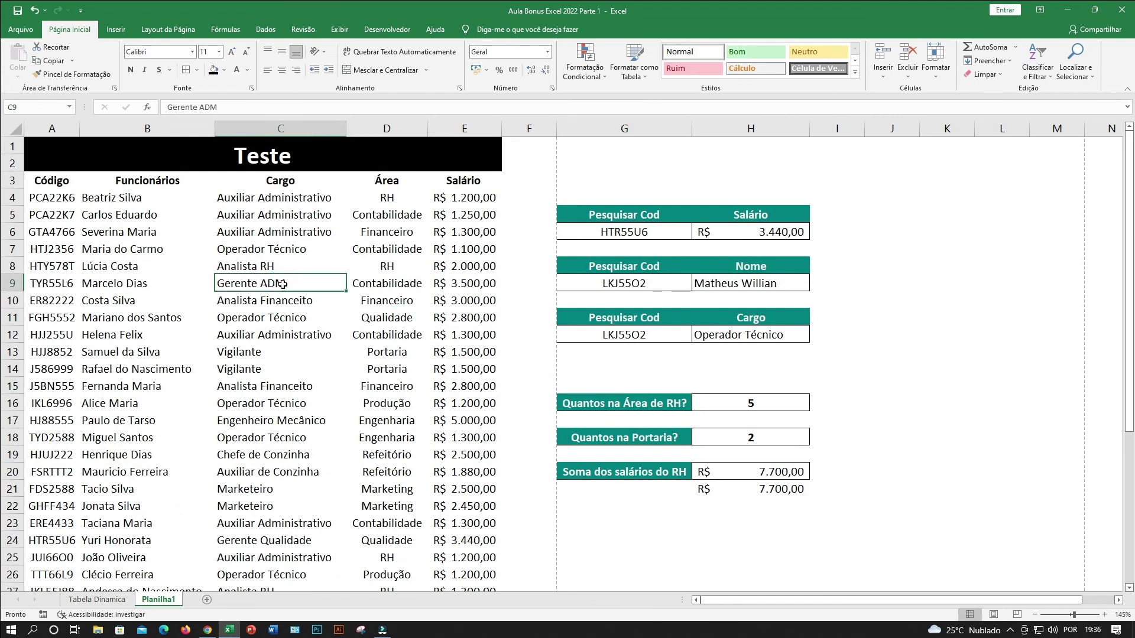
pyautogui.click(305, 314)
pyautogui.click(305, 355)
pyautogui.click(354, 353)
pyautogui.click(352, 363)
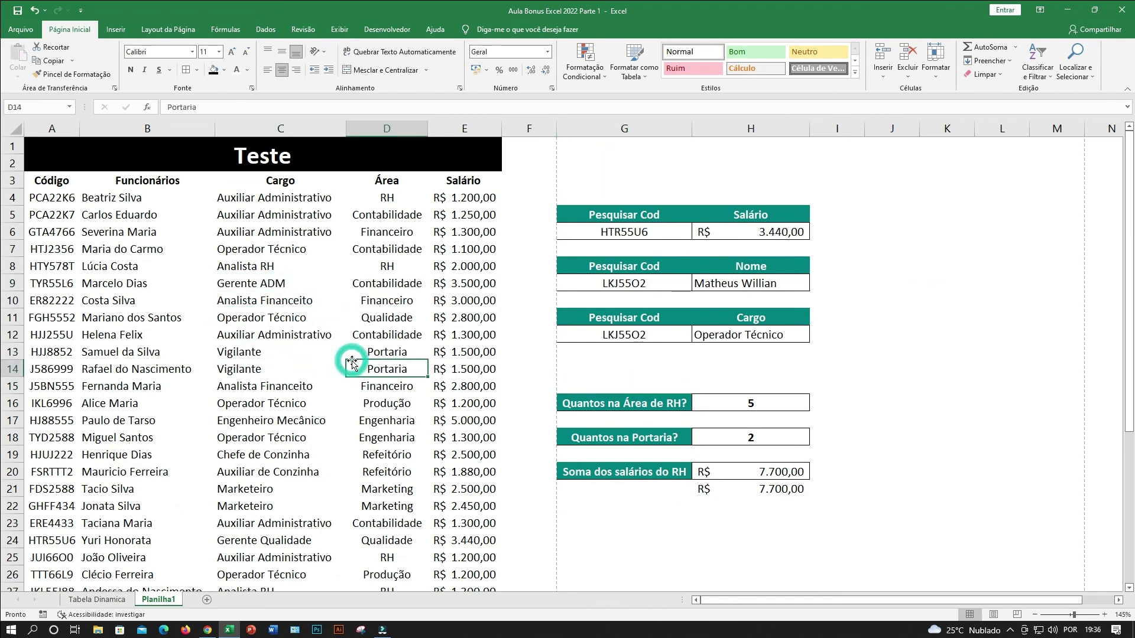
pyautogui.click(363, 319)
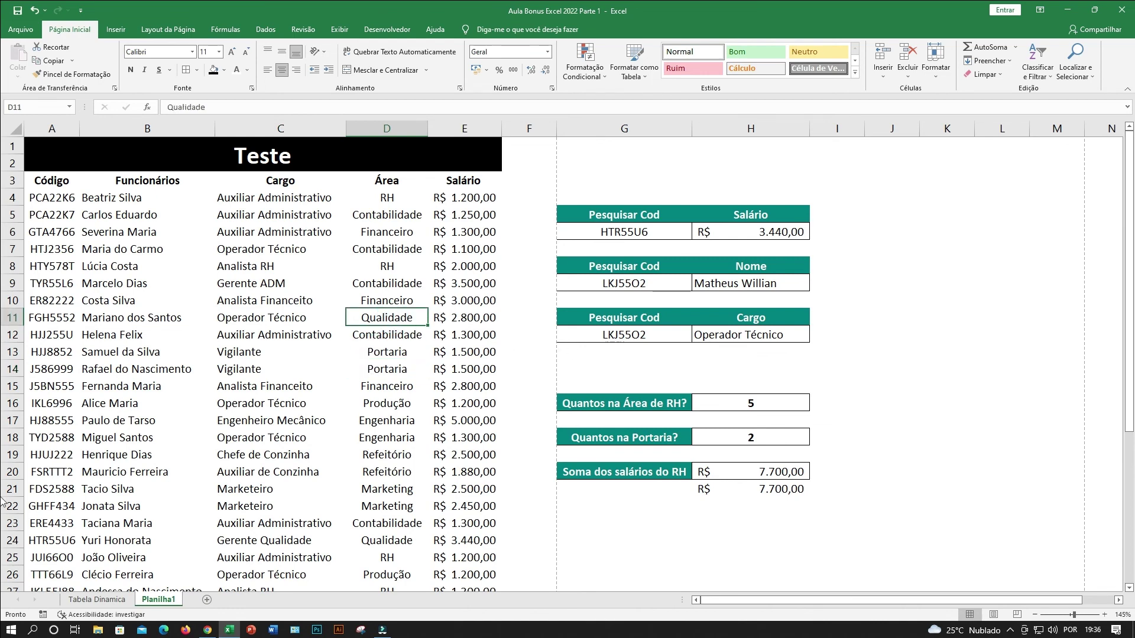
pyautogui.click(860, 337)
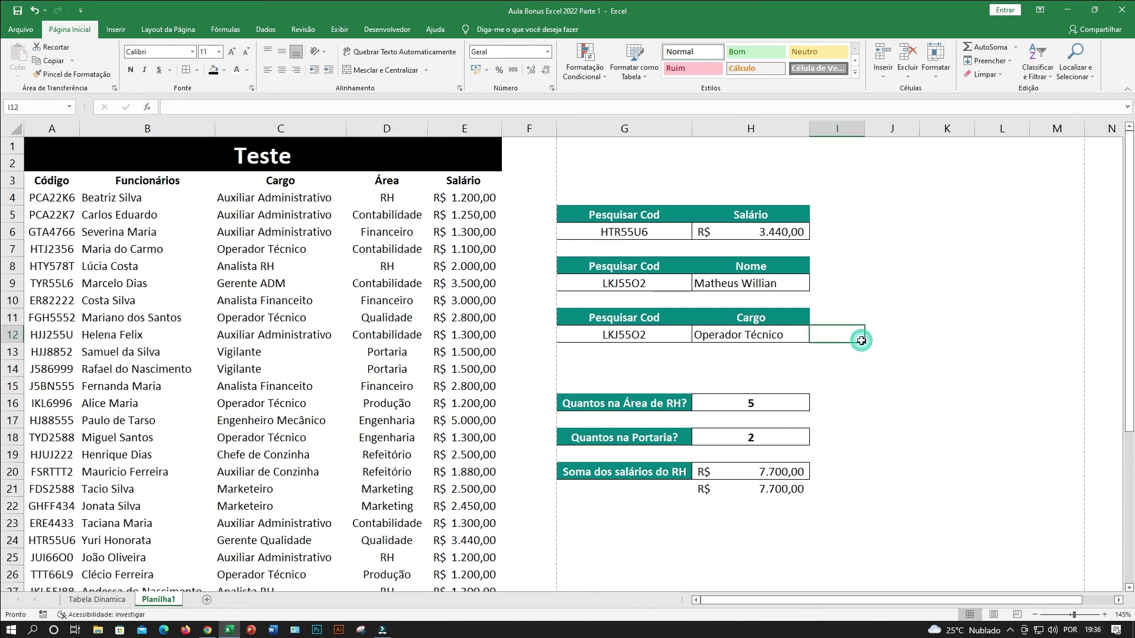
pyautogui.click(957, 247)
pyautogui.click(942, 331)
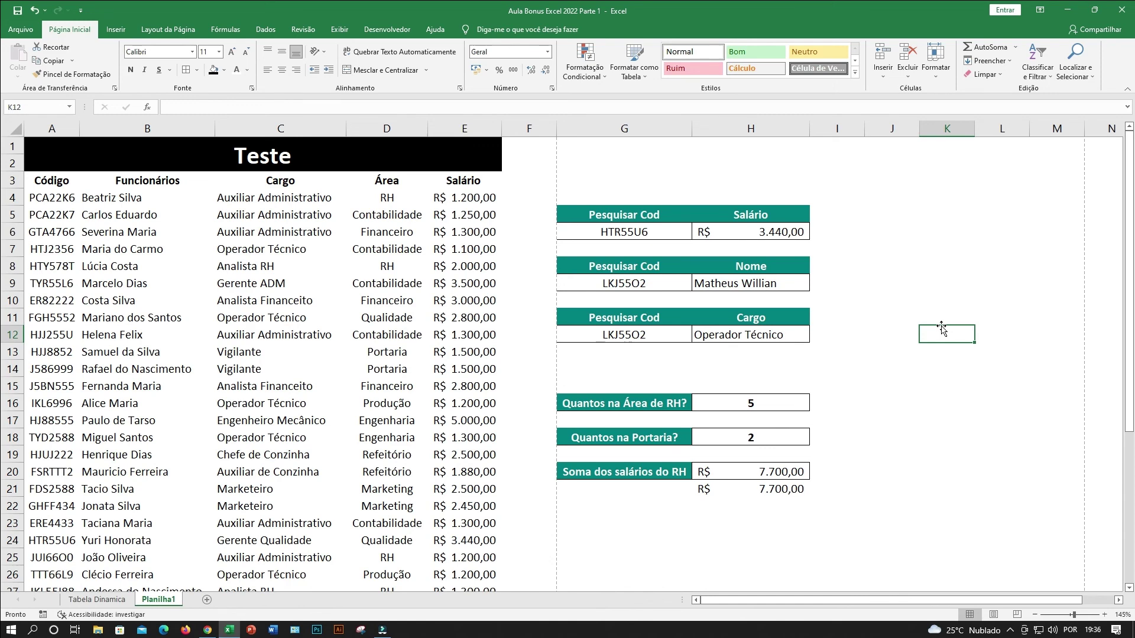
pyautogui.click(259, 318)
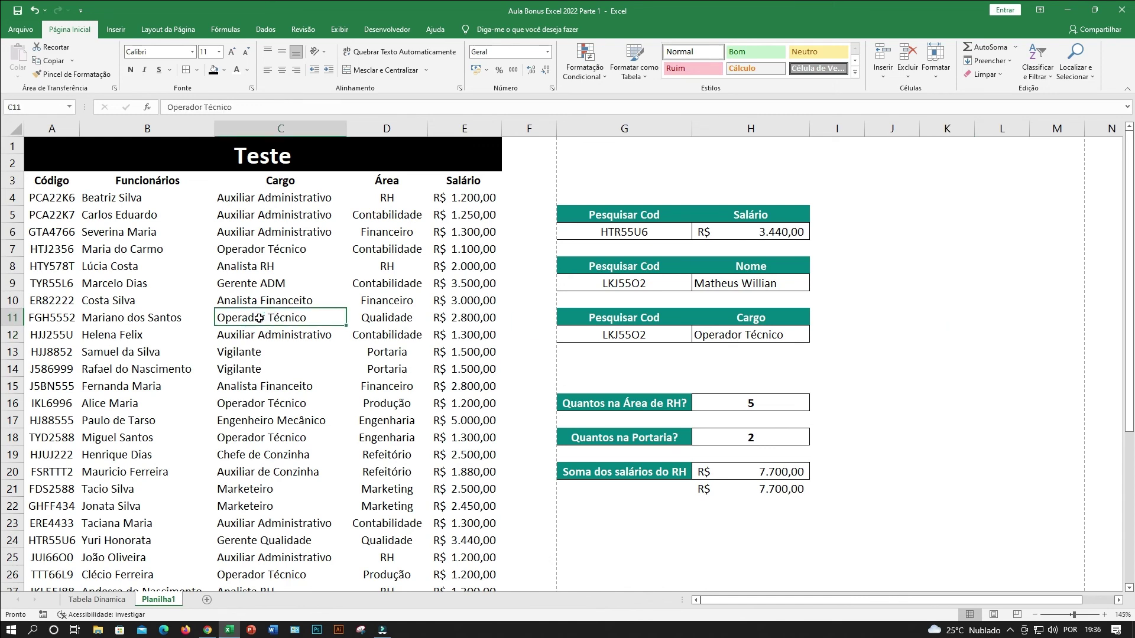
pyautogui.click(468, 325)
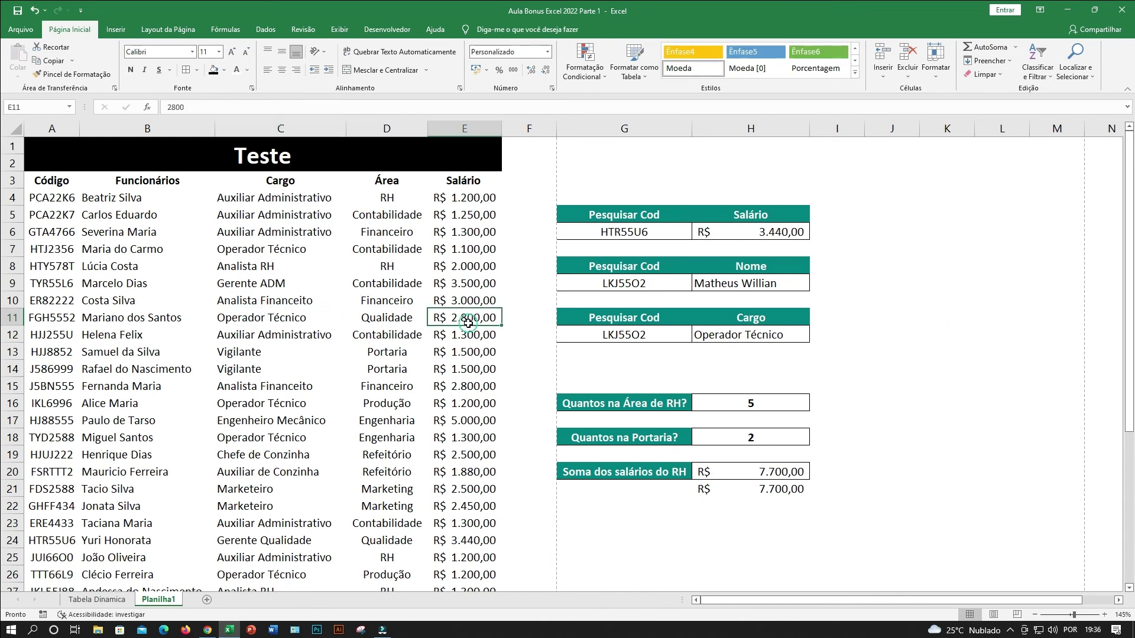
pyautogui.click(532, 317)
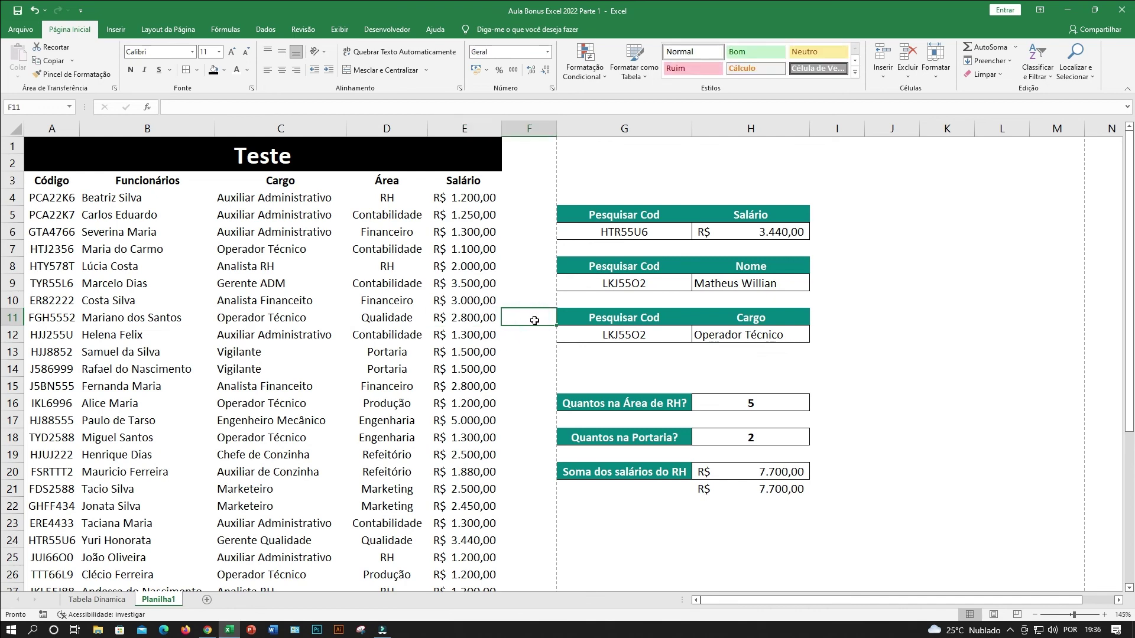
pyautogui.click(459, 319)
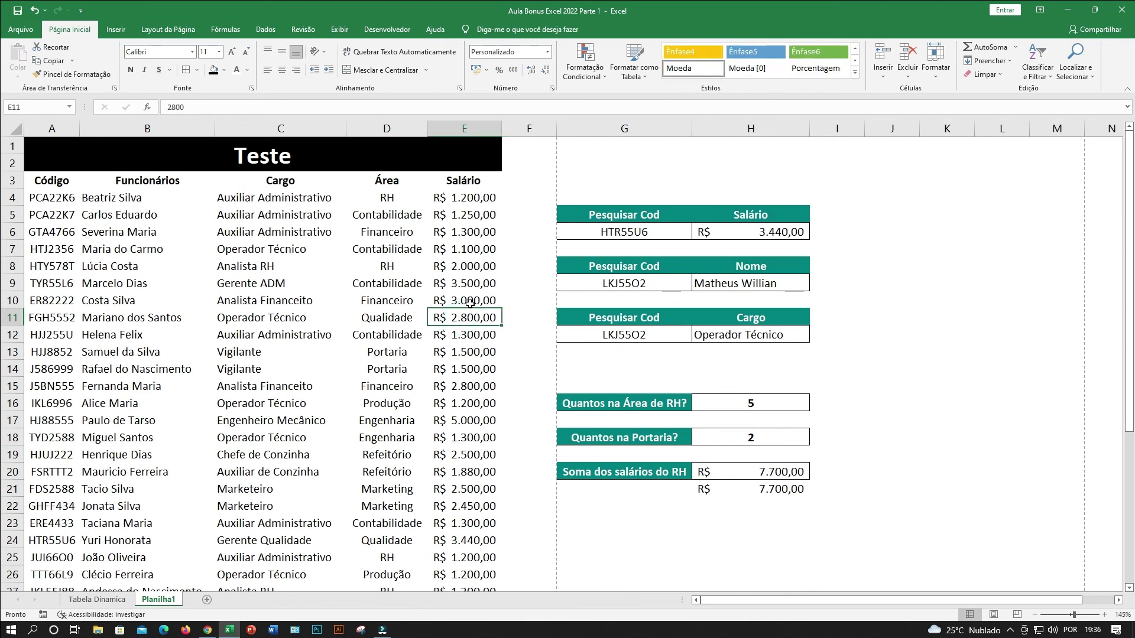
pyautogui.click(628, 293)
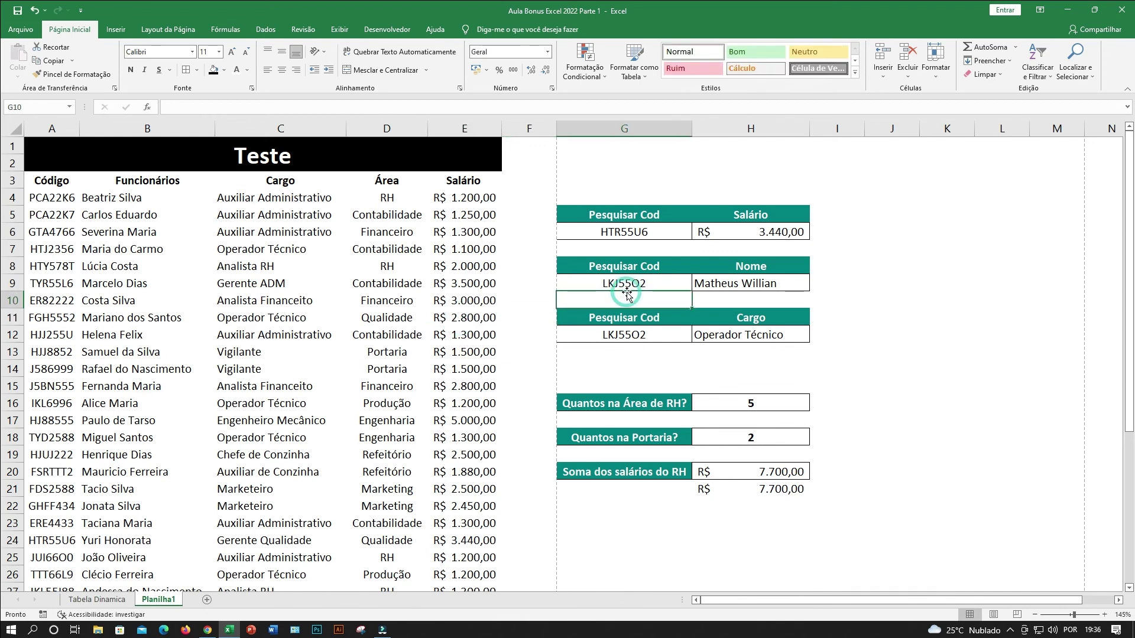
pyautogui.click(632, 285)
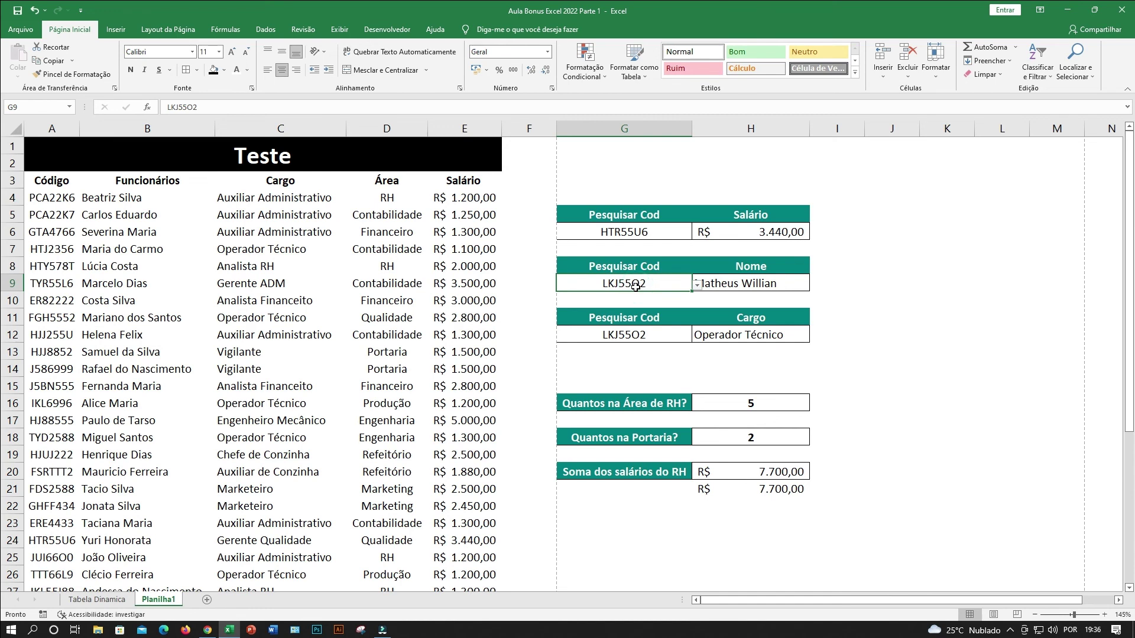
pyautogui.click(464, 332)
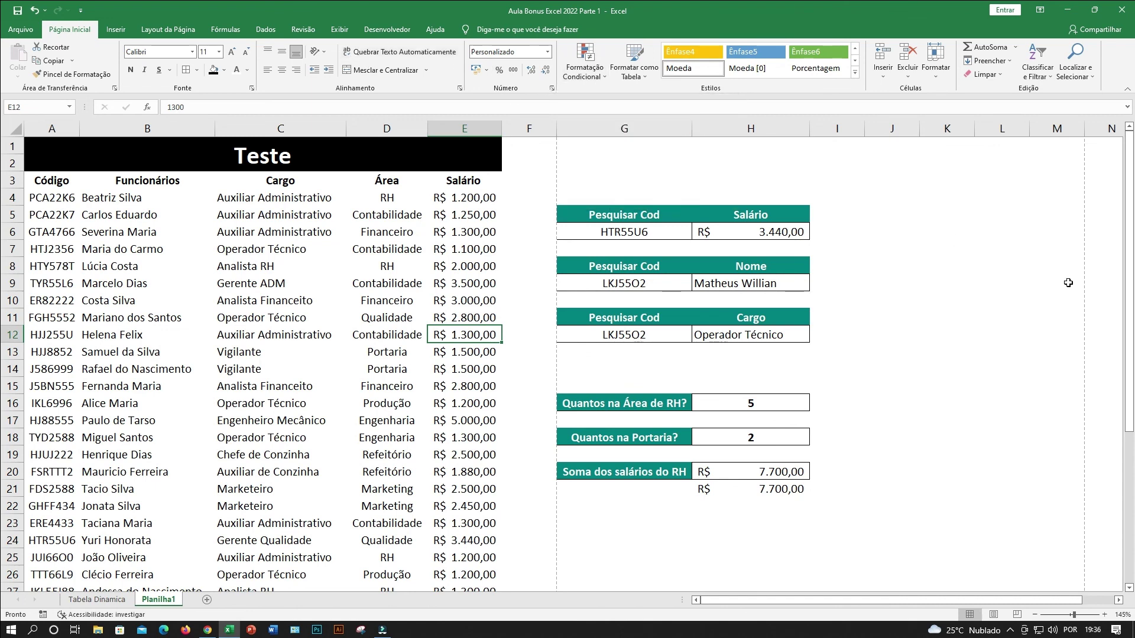
pyautogui.click(1015, 295)
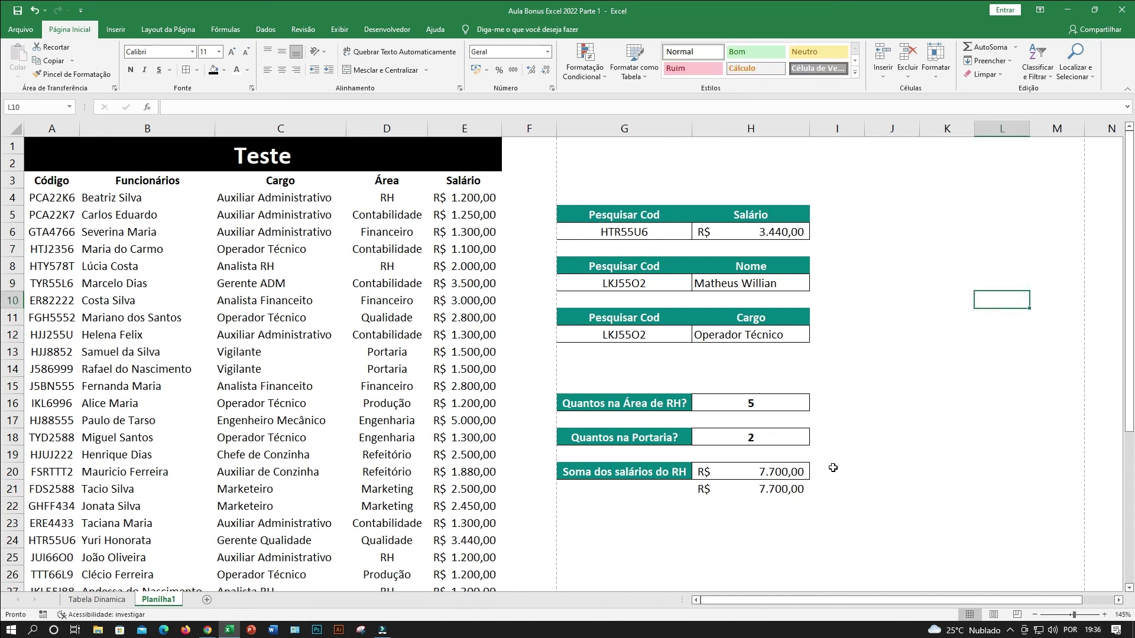
# Review the SOMASE formula in H21, the manual addition in H20 and the RH count formula in H16
pyautogui.click(791, 489)
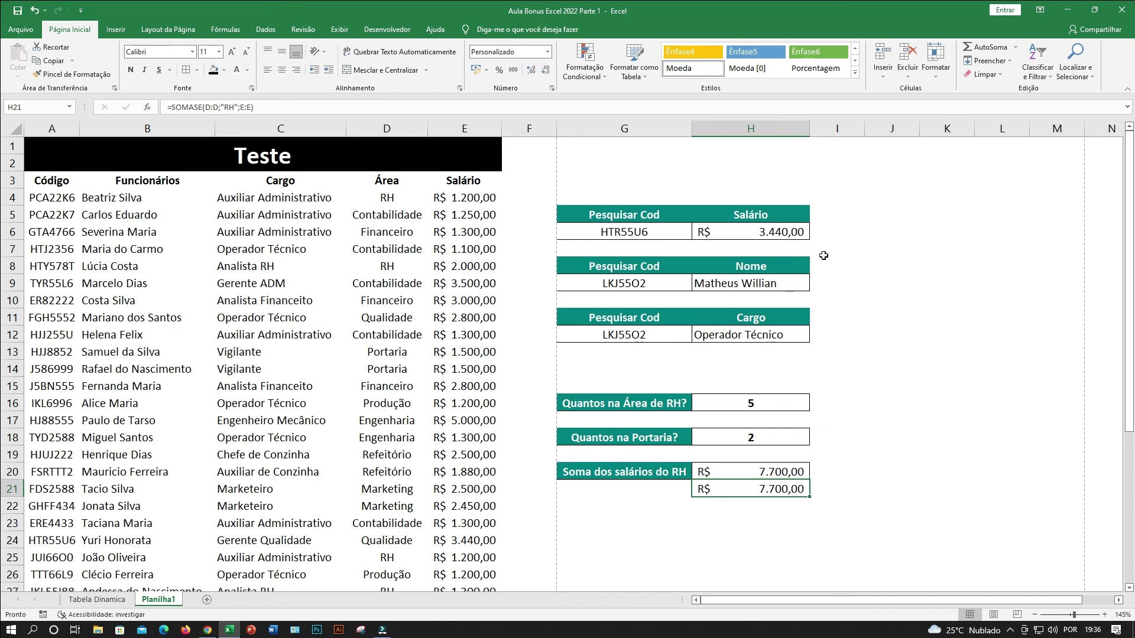
pyautogui.click(857, 325)
pyautogui.click(743, 474)
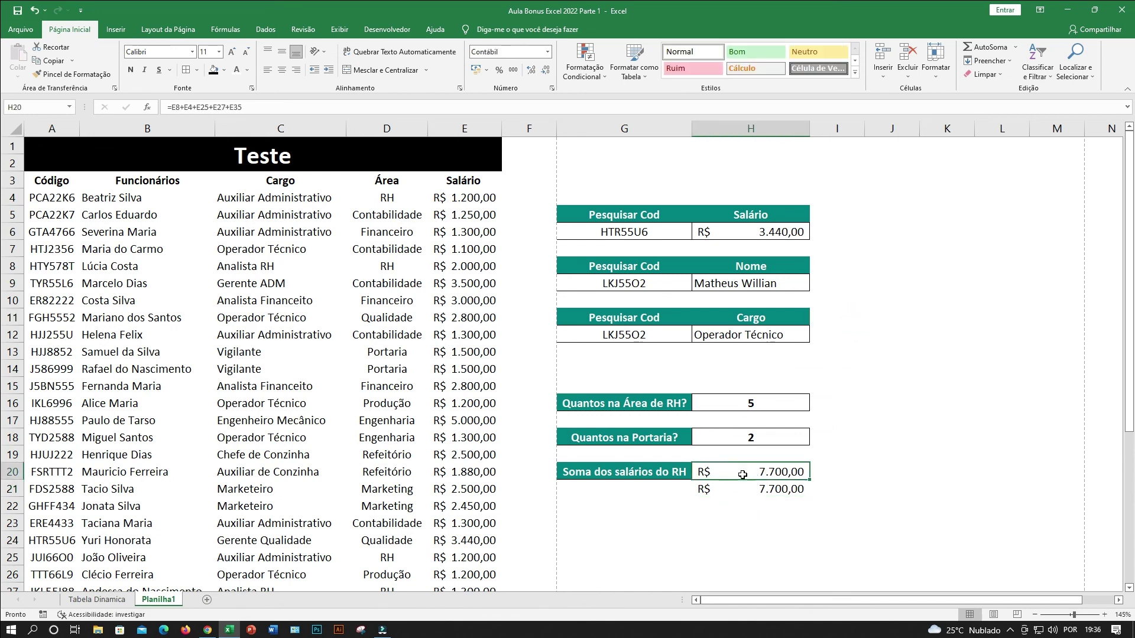
pyautogui.click(749, 409)
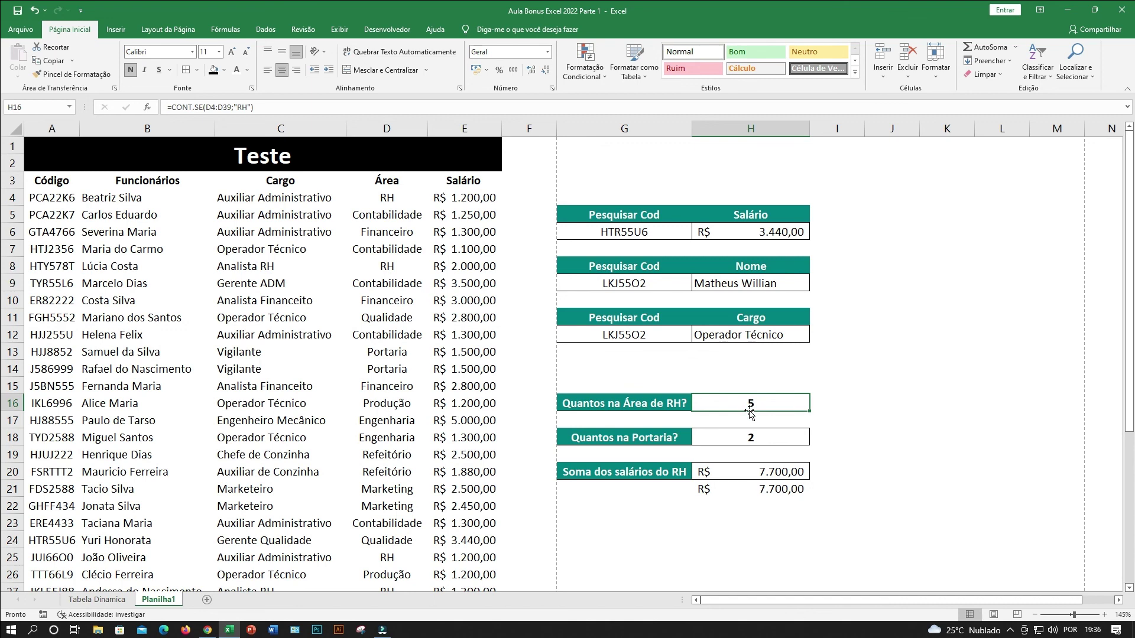
pyautogui.click(731, 357)
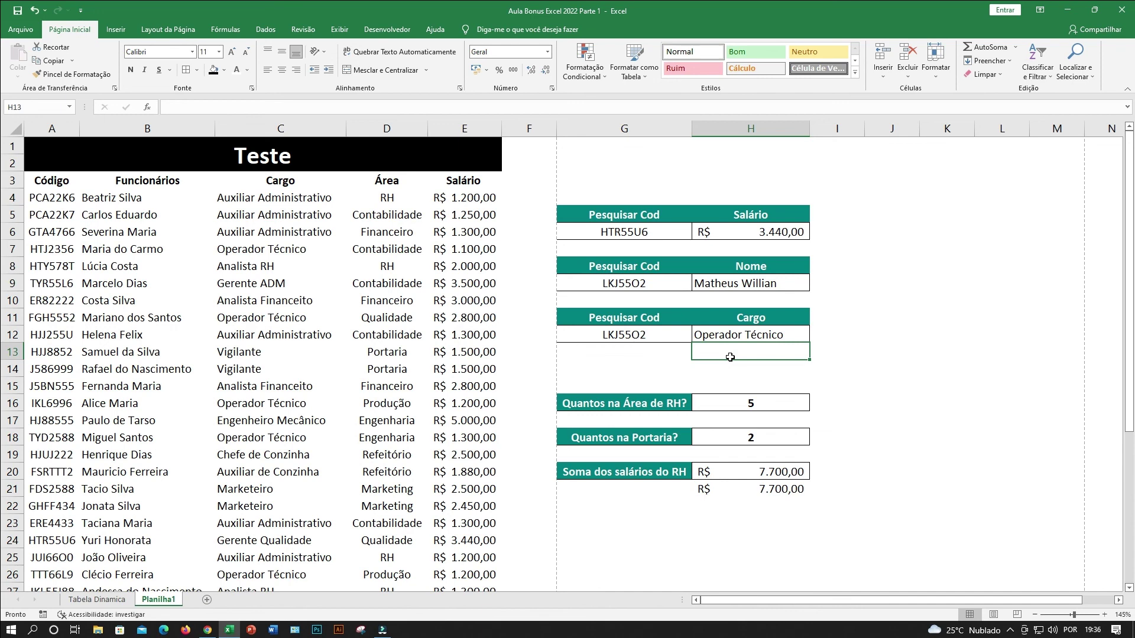
pyautogui.click(911, 342)
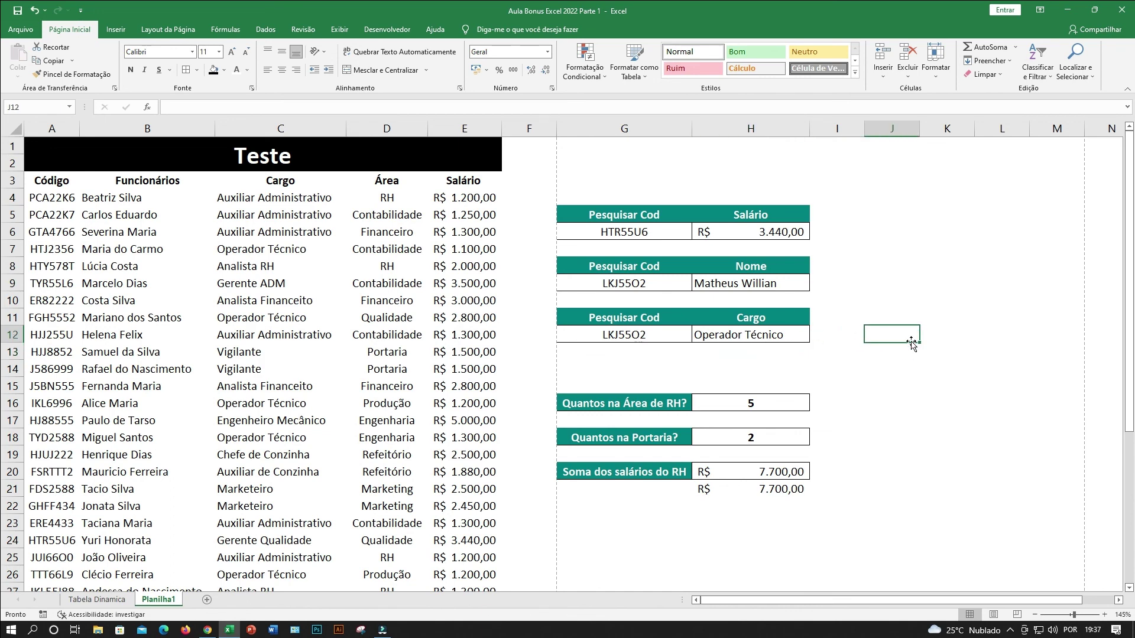